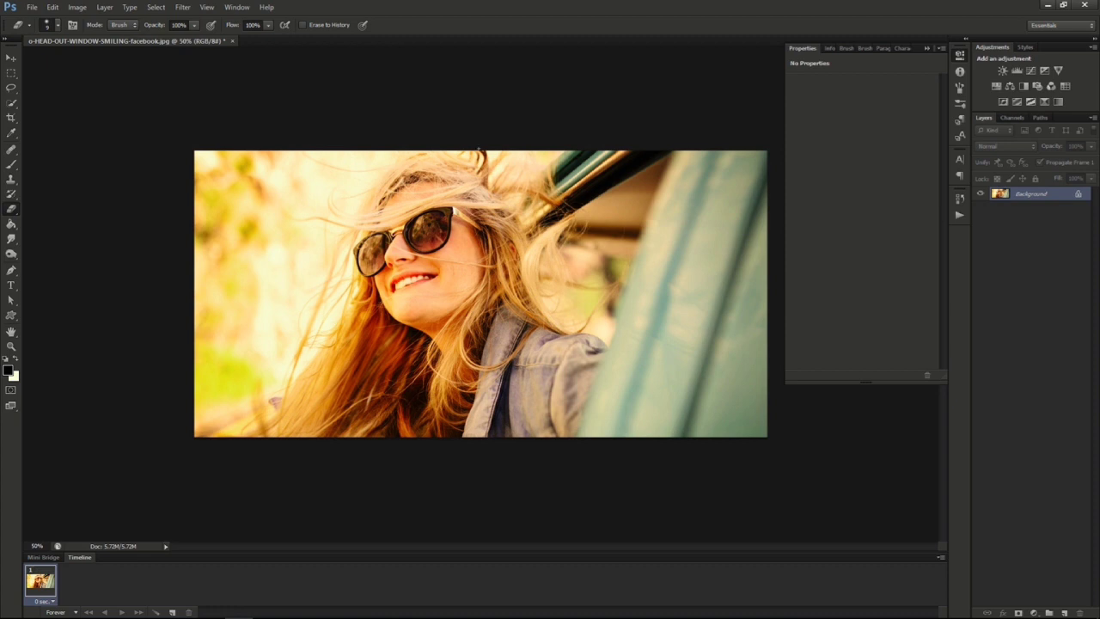
Add a Curves adjustment layer named "Lomography Effect" above the photo.
click(104, 7)
mouse_move(180, 110)
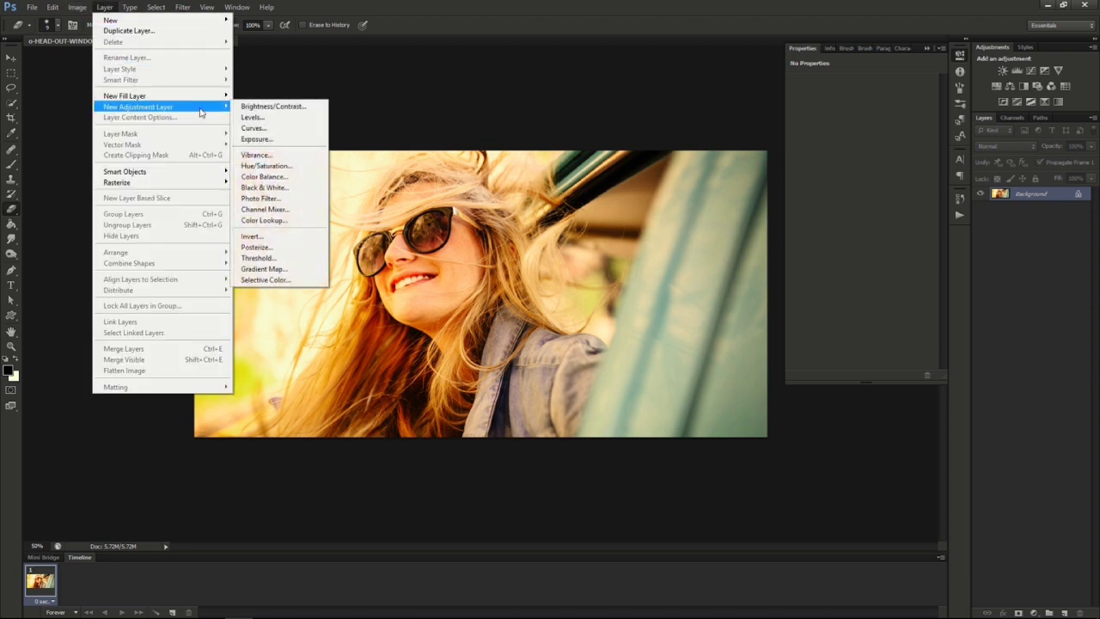
click(255, 128)
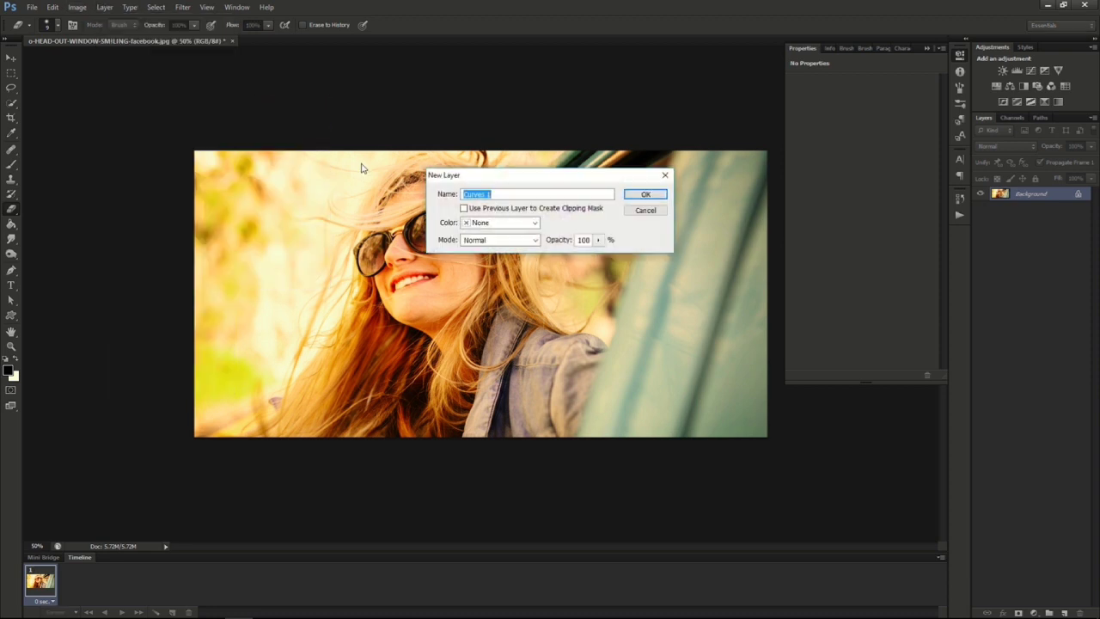
text(Lomography Effect)
click(649, 194)
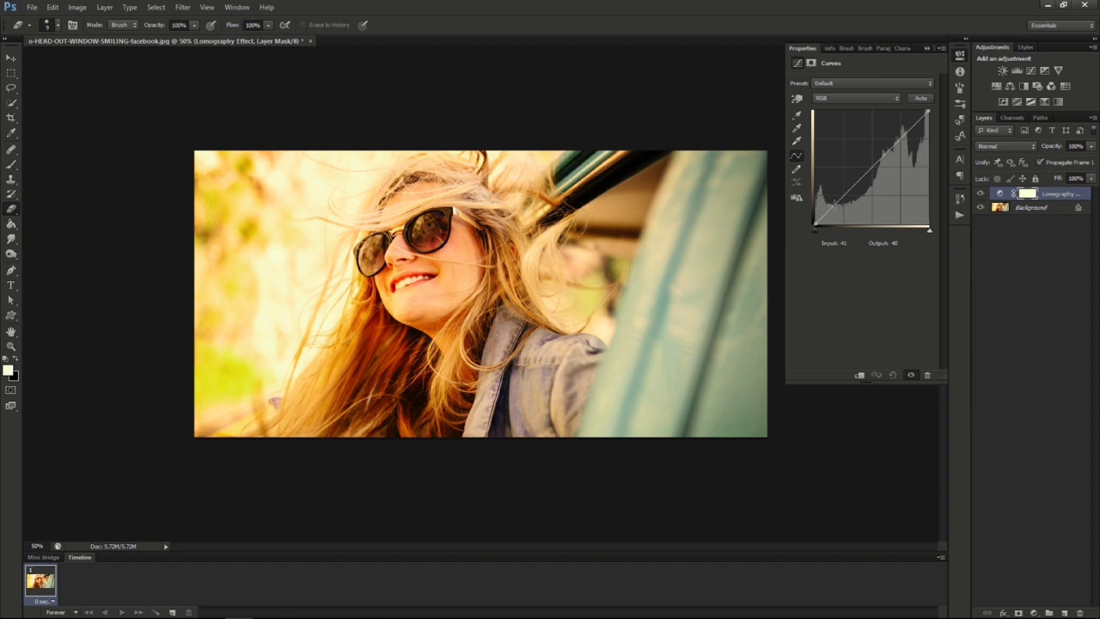
Shape the RGB curve into a slight S with points at input 47, output 35 and input 190, output 196.
click(834, 205)
drag(834, 204, 836, 209)
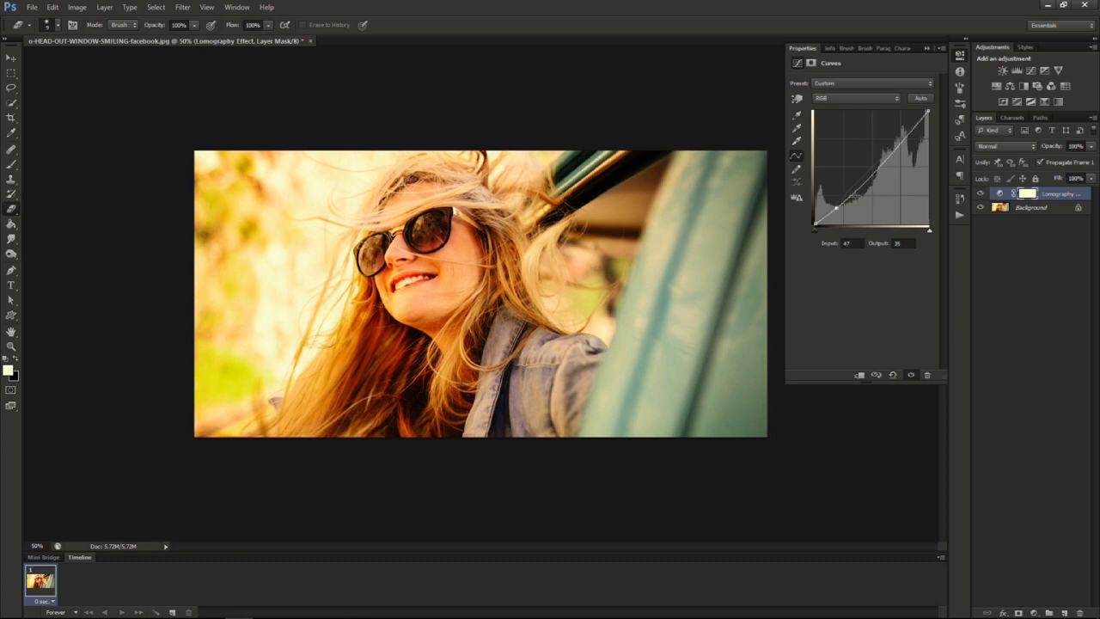
click(901, 141)
drag(902, 141, 900, 136)
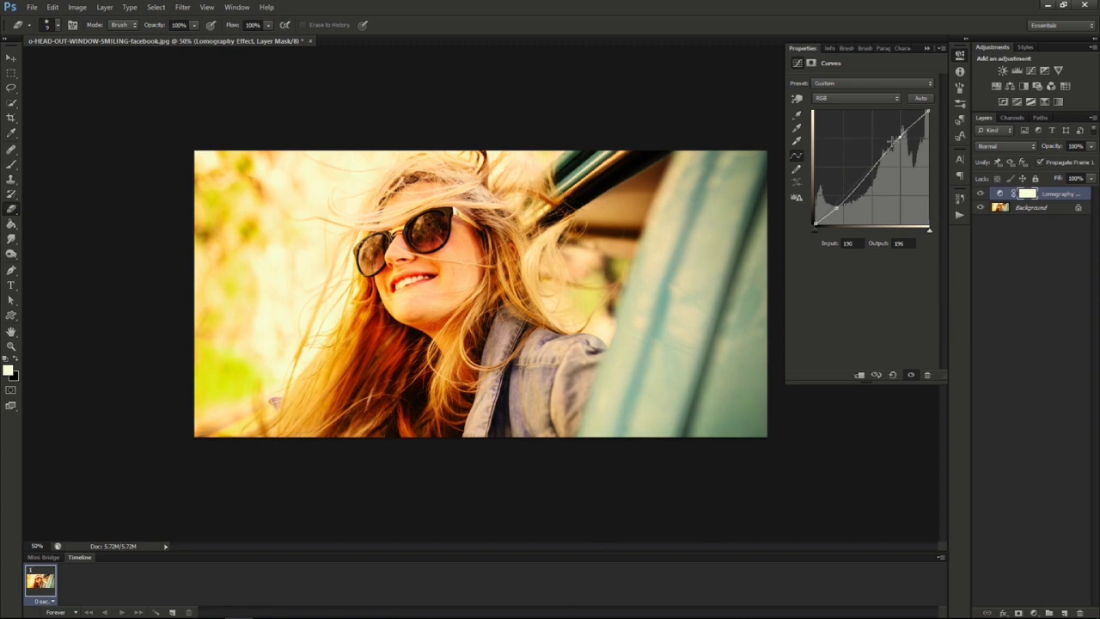
On the Red channel curve, lower the shadows to input 41, output 28 and raise the highlights slightly.
click(846, 100)
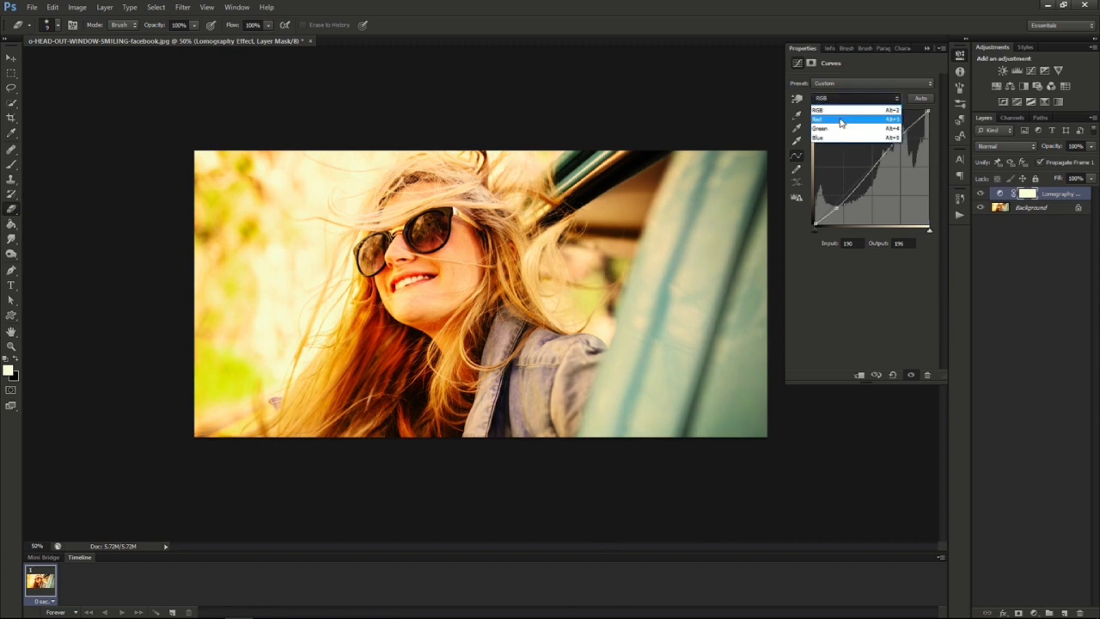
click(844, 117)
click(832, 208)
drag(832, 208, 834, 211)
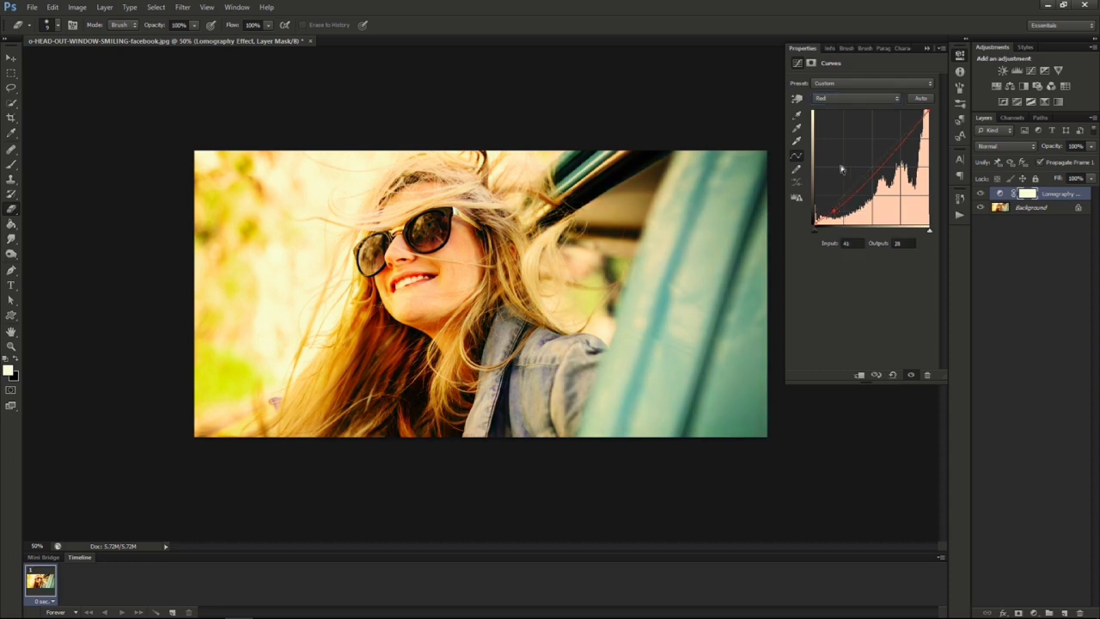
drag(813, 221, 814, 216)
click(901, 144)
drag(901, 144, 901, 139)
On the Green channel curve, raise the shadows slightly and pull the highlights down.
click(858, 98)
click(825, 128)
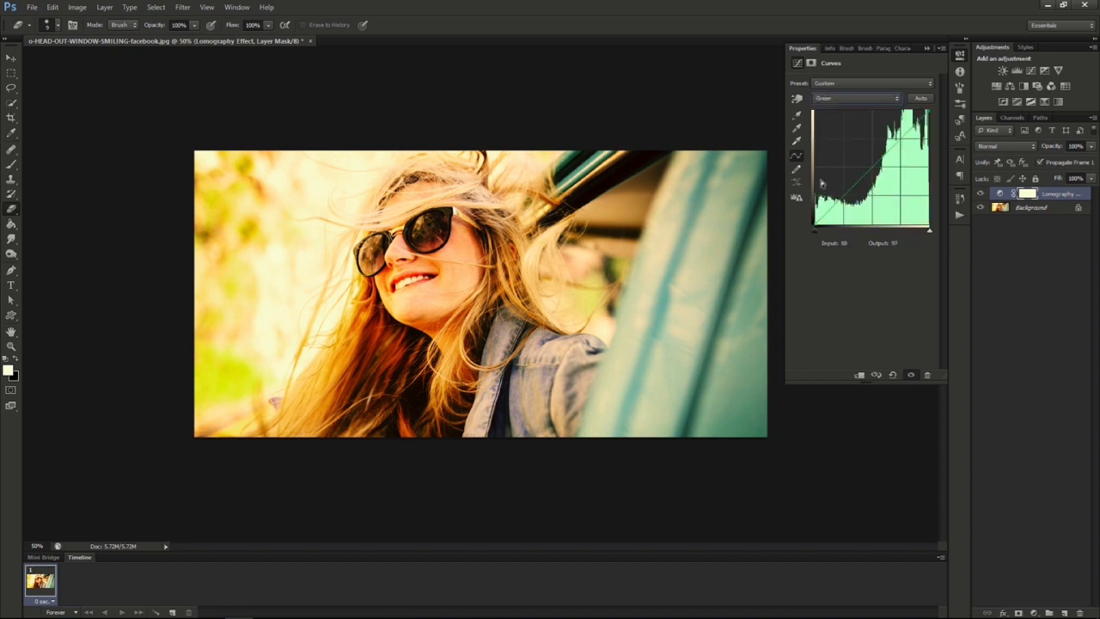
click(836, 203)
drag(836, 203, 836, 197)
drag(900, 134, 902, 143)
On the Blue channel curve, raise the shadows to input 43, output 53 and lower the highlights to input 196, output 178.
click(869, 102)
click(848, 140)
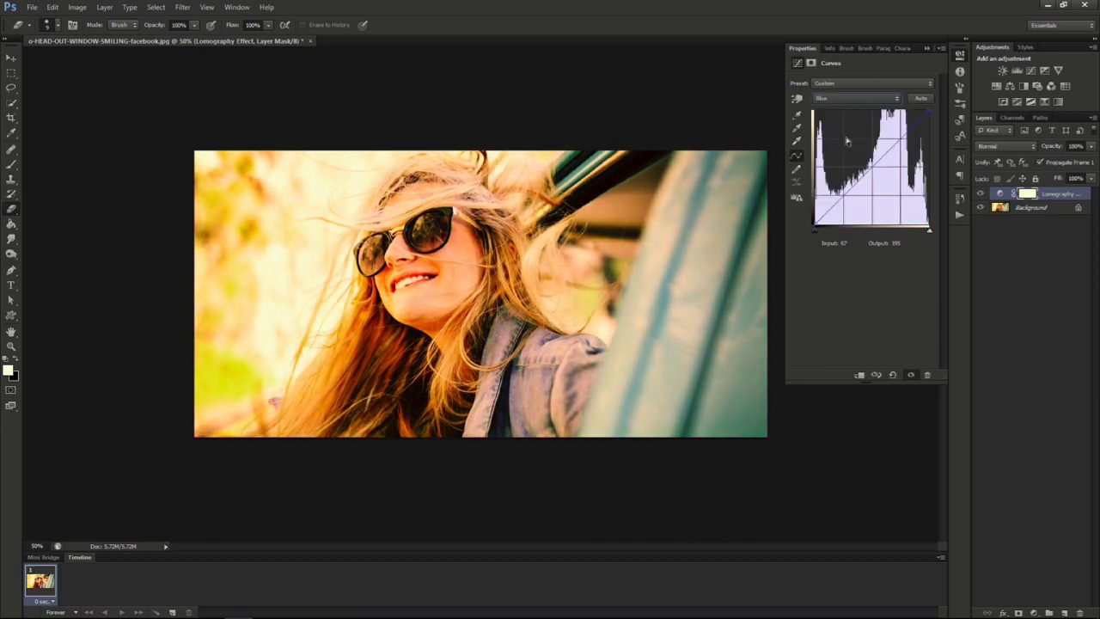
click(837, 202)
drag(837, 202, 834, 199)
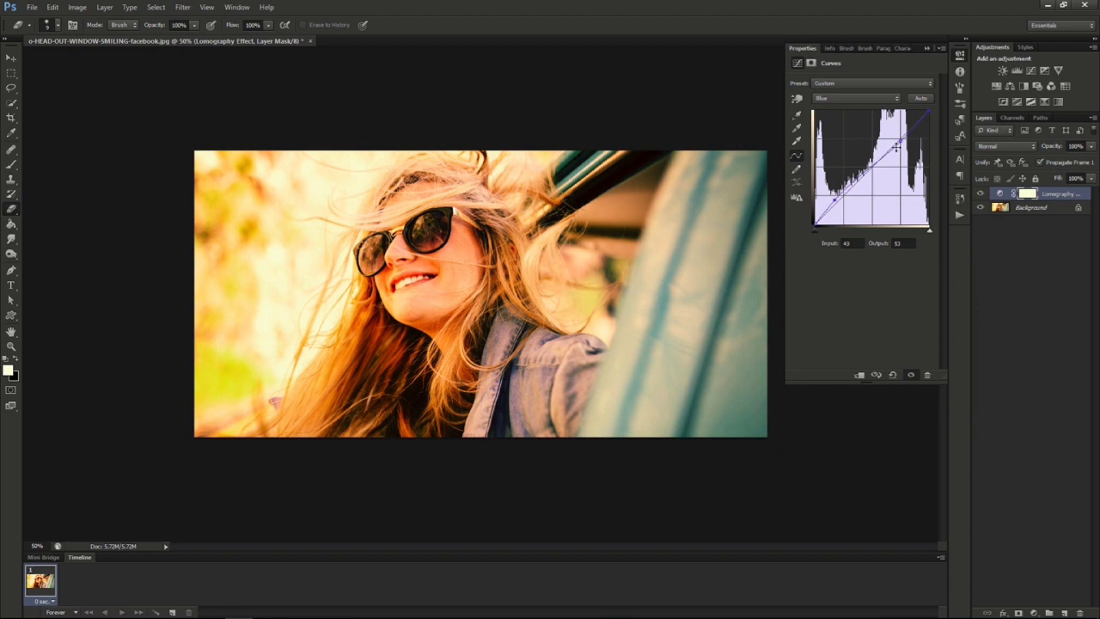
drag(902, 139, 901, 142)
Lift the black point of the RGB curve to output 31 for faded shadows.
click(834, 85)
click(831, 85)
click(835, 99)
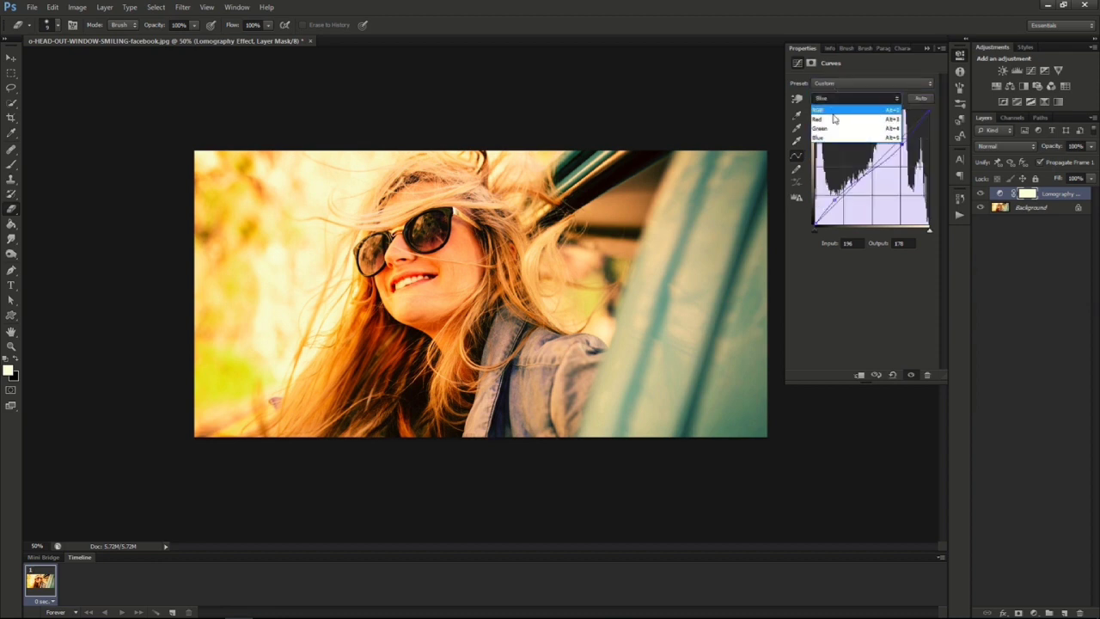
click(833, 111)
drag(814, 224, 815, 210)
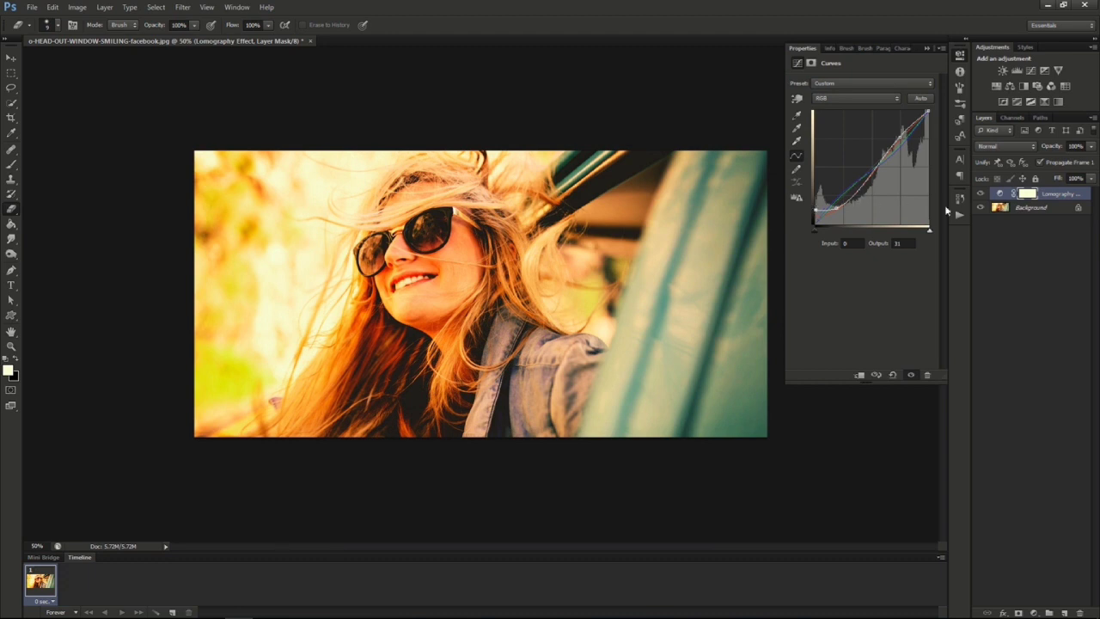
Reduce the Lomography Effect layer's opacity to about 55%.
click(1090, 149)
click(1068, 162)
drag(1067, 161, 1066, 162)
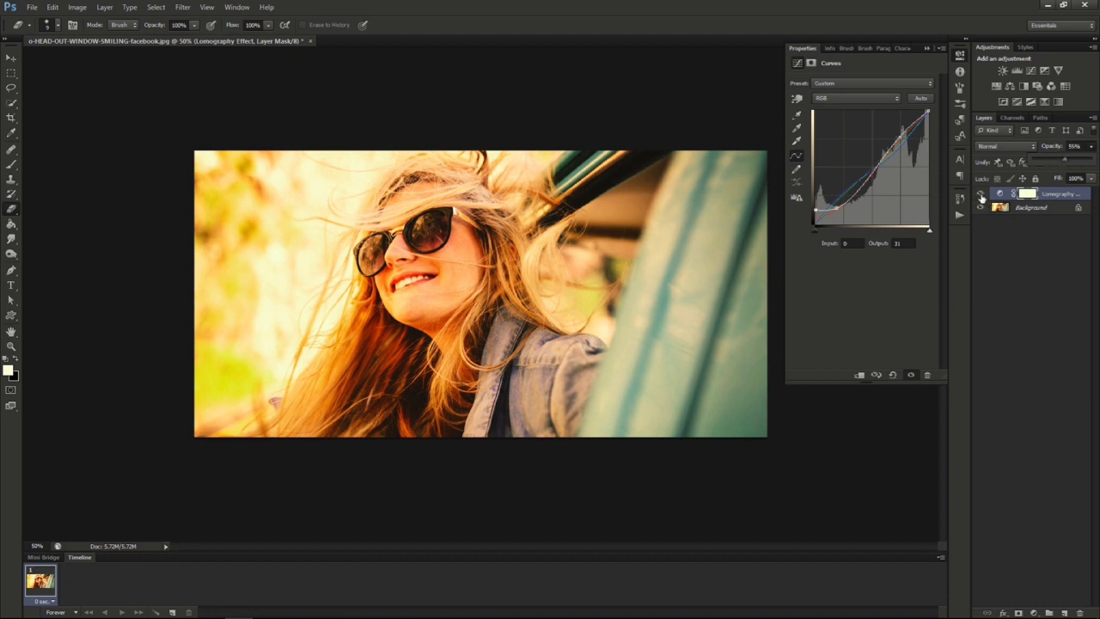
click(1092, 149)
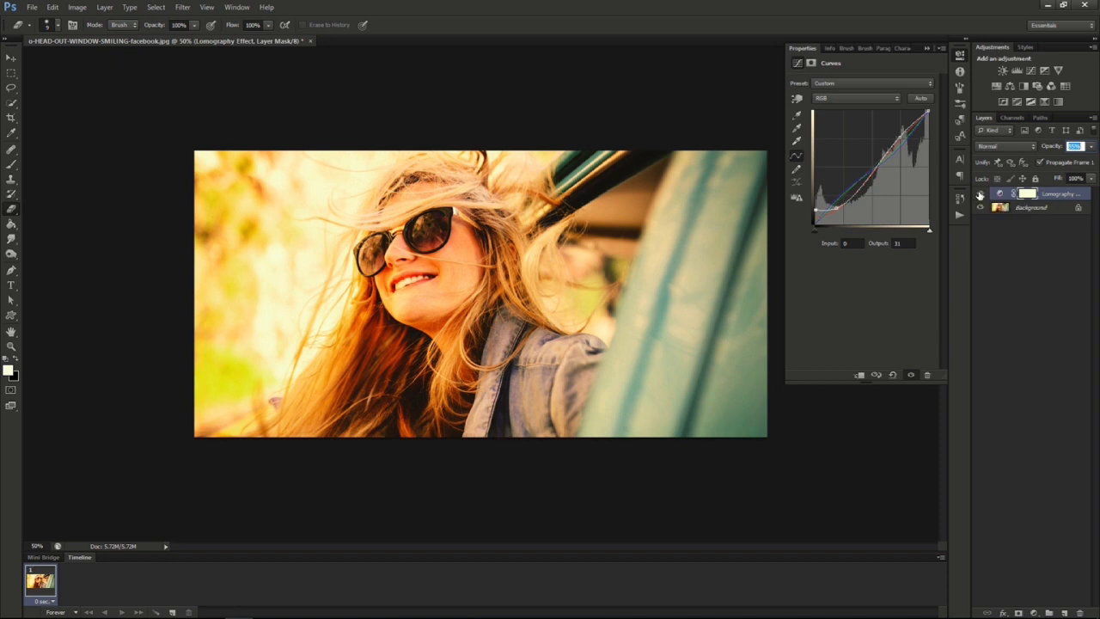
Toggle the visibility of the Lomography Effect layer to compare the photo with and without it.
click(980, 195)
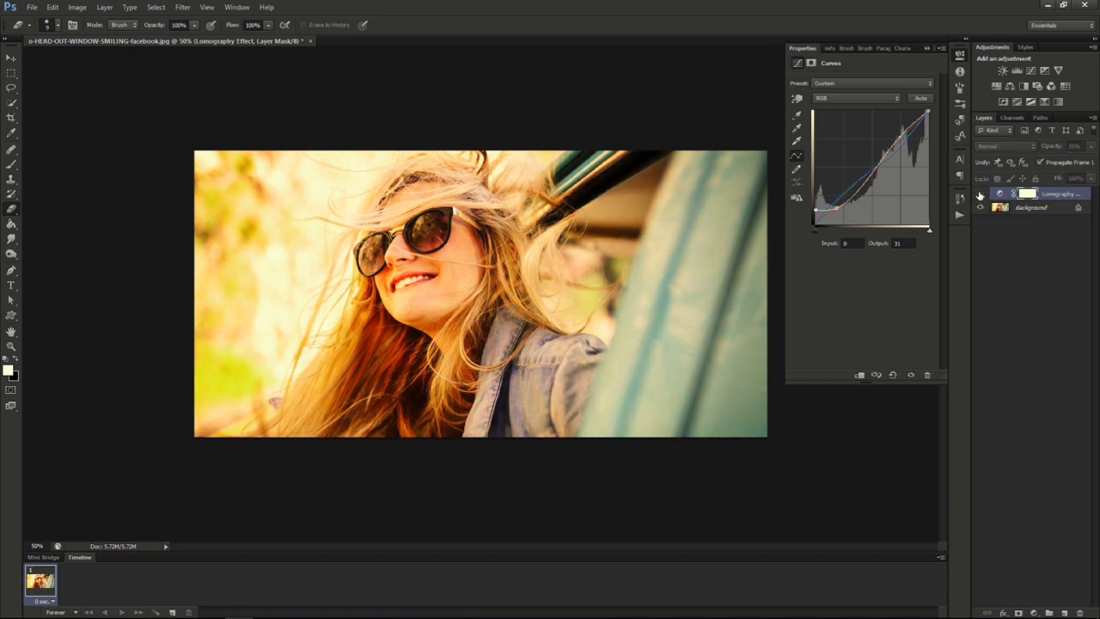
click(980, 195)
click(980, 195)
click(980, 195)
click(980, 195)
click(979, 195)
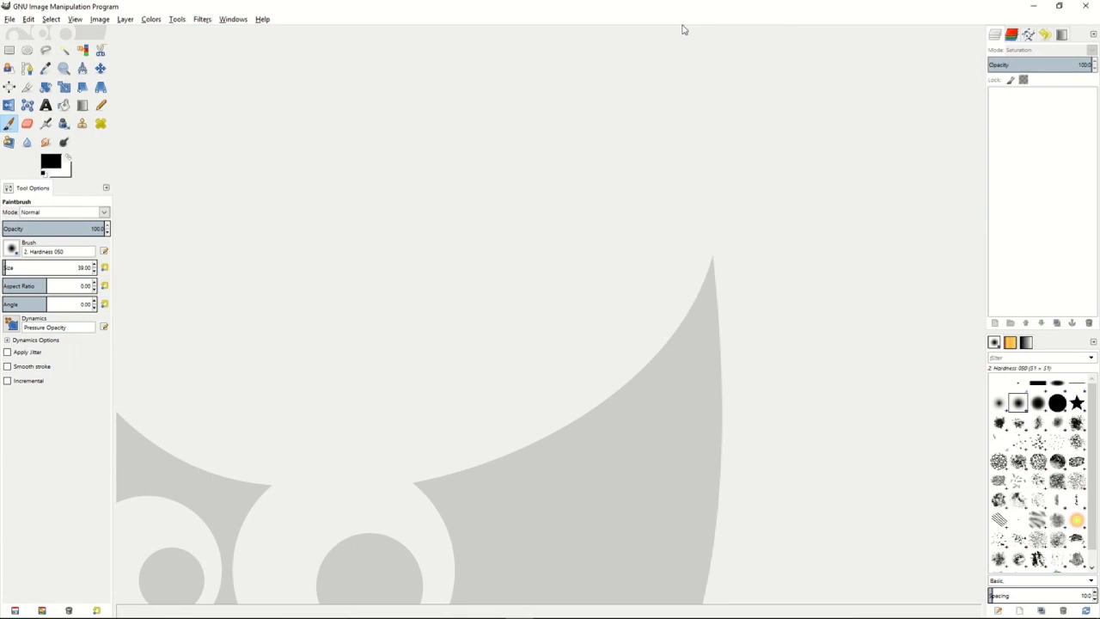
Switch to GIMP and open the recent image o-HEAD-OUT-WINDOW-SMILING-facebook.jpg, showing the whole photo.
click(12, 21)
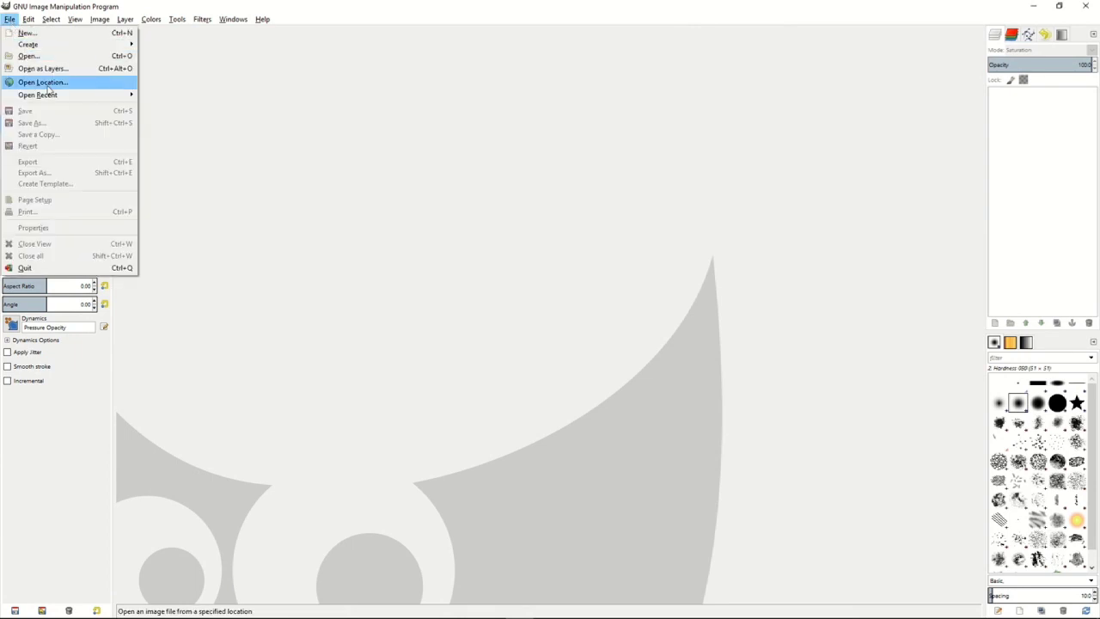
mouse_move(61, 97)
click(211, 98)
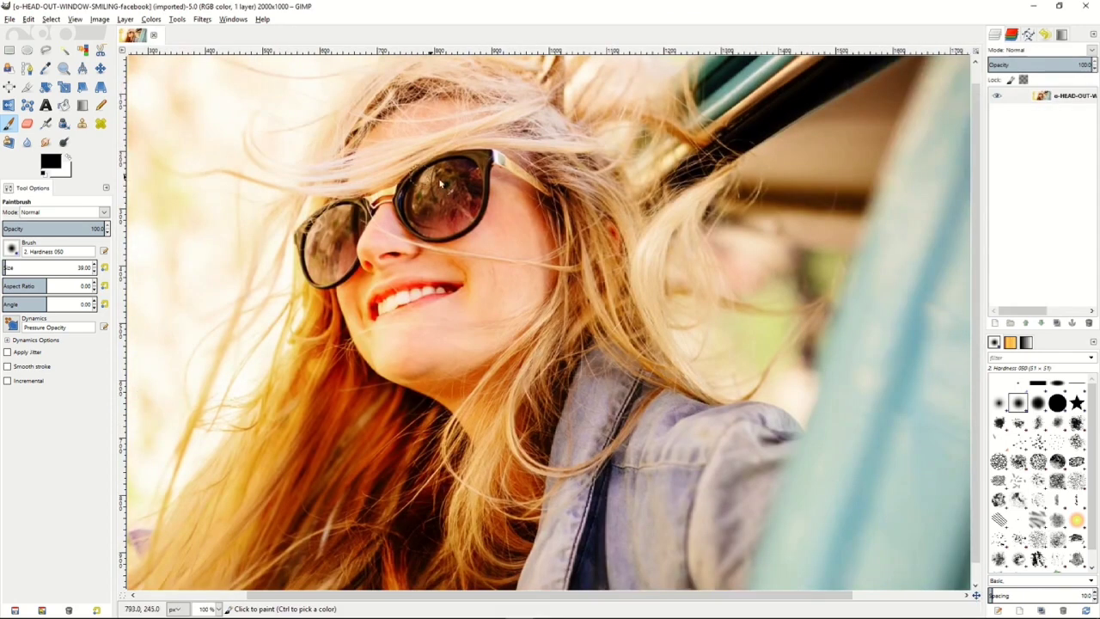
key(minus)
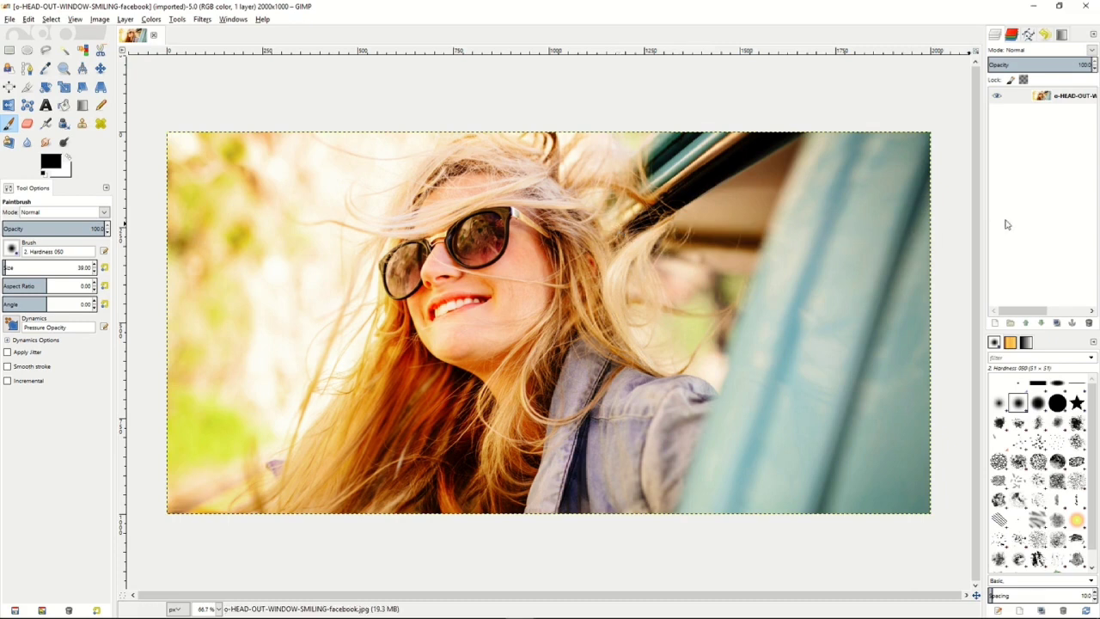
Create a transparent 2000 x 1000 px layer above the photo and add a white (full opacity) layer mask to it.
right_click(1014, 151)
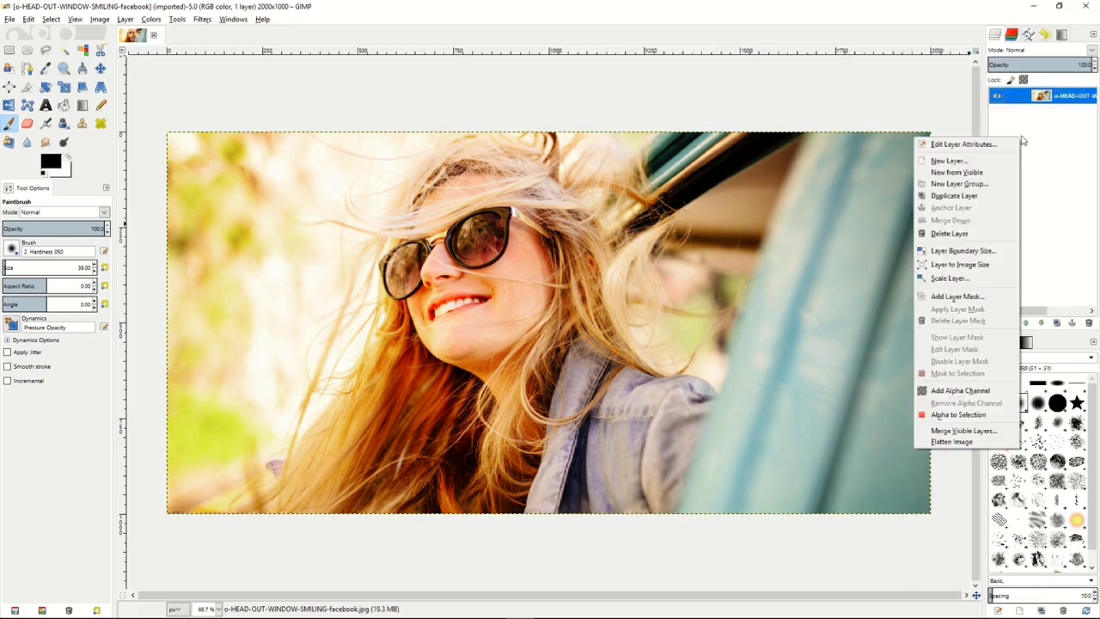
click(984, 161)
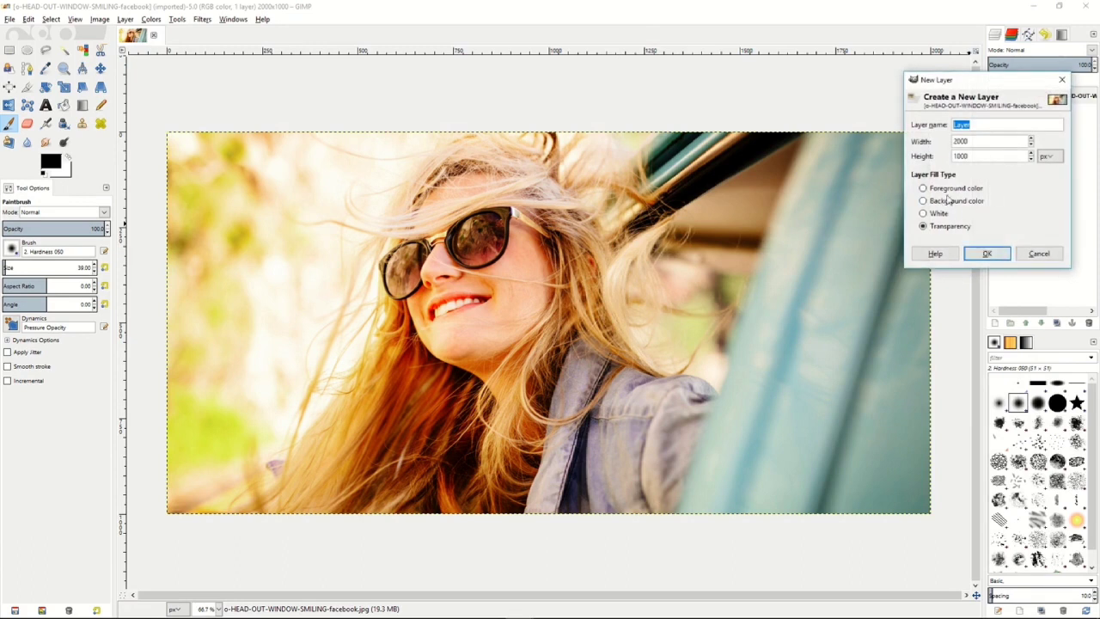
click(986, 254)
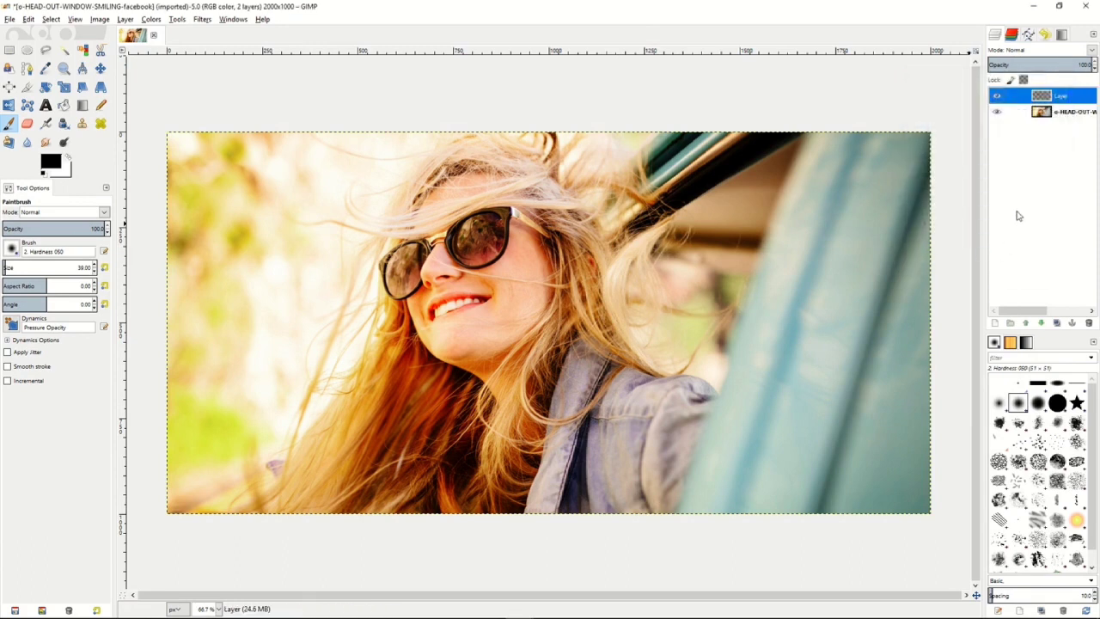
right_click(1058, 102)
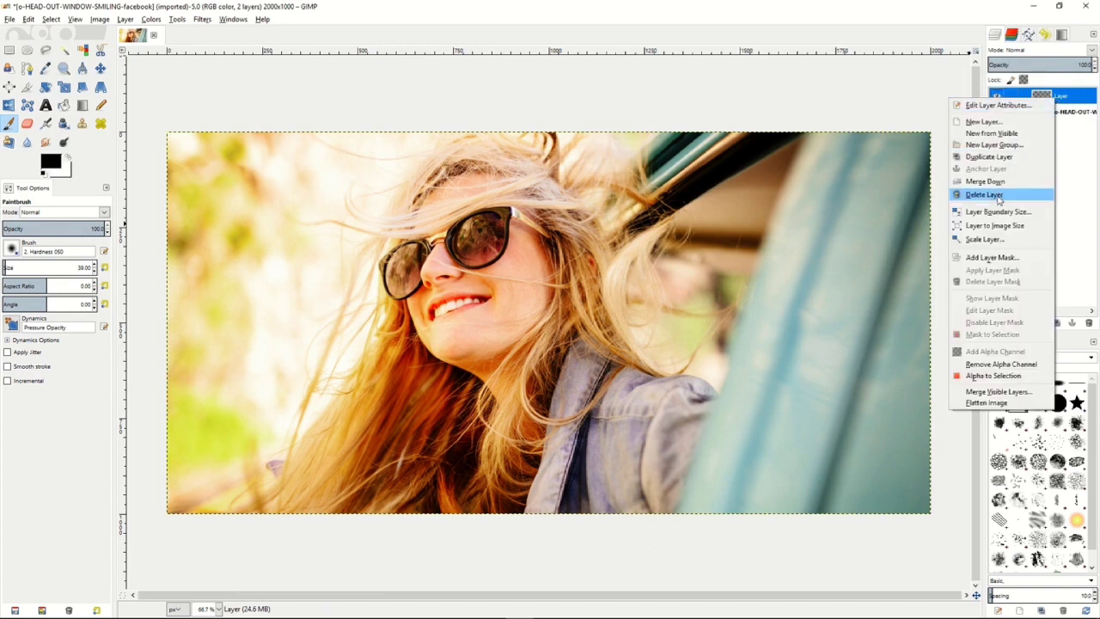
click(995, 257)
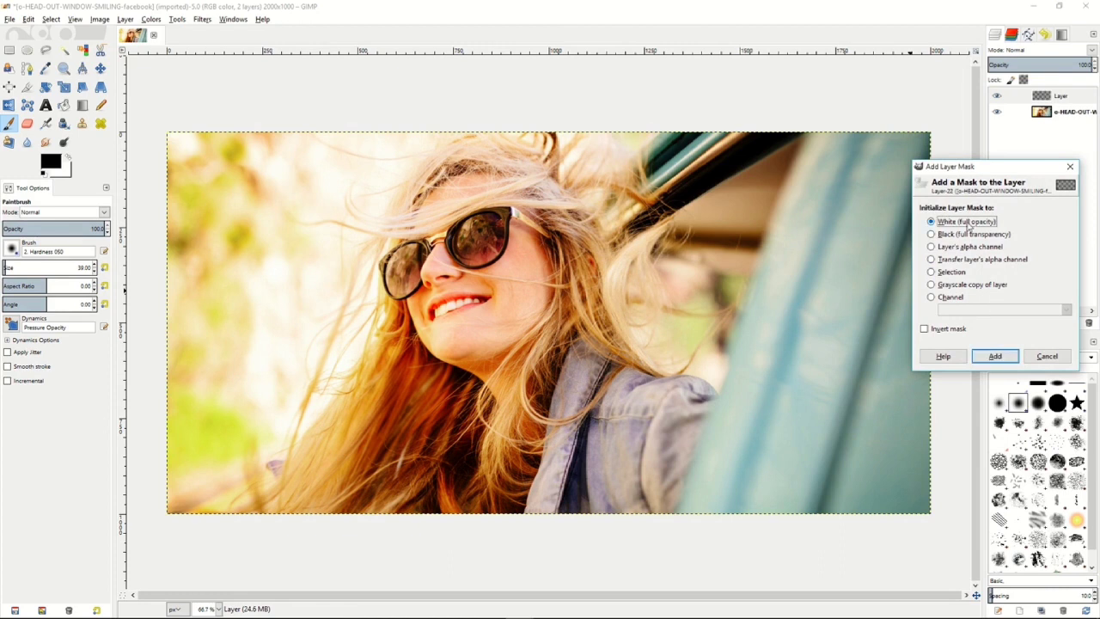
click(995, 356)
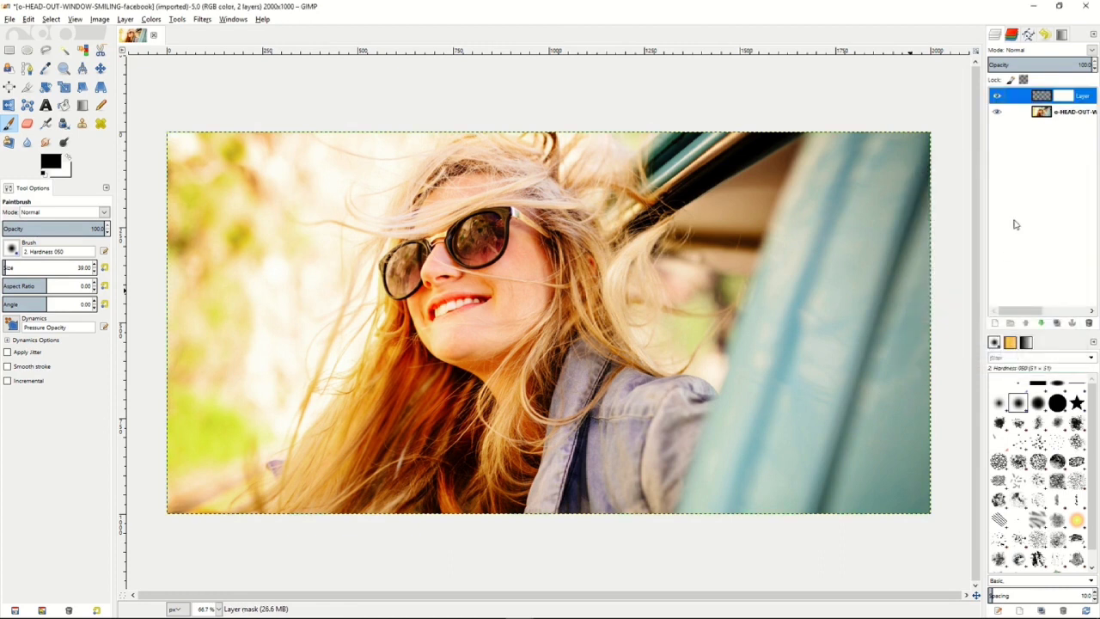
Set the new layer's blend mode to Saturation and keep its opacity at 100.
click(1036, 51)
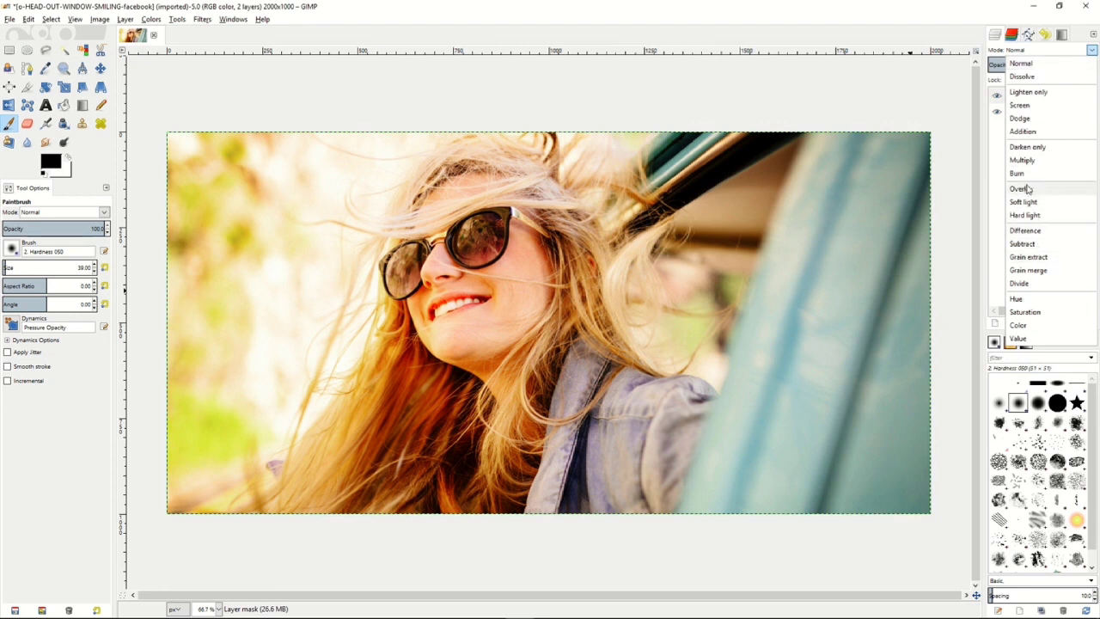
click(1024, 311)
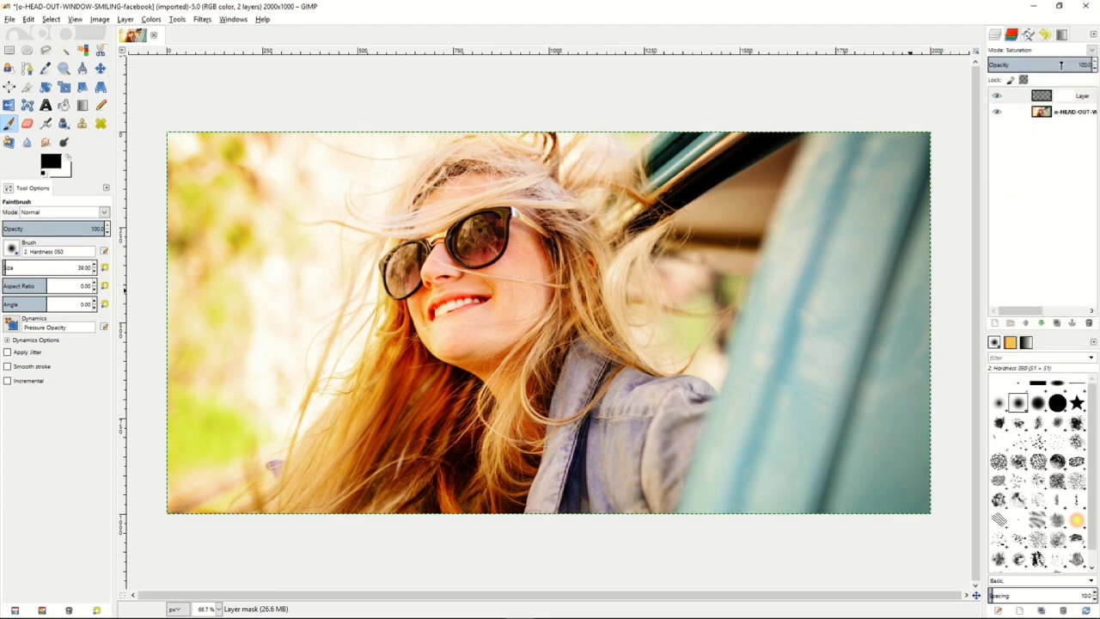
drag(1066, 64, 1095, 67)
Fill the Saturation layer itself, not its mask, with black using Bucket Fill.
click(1061, 93)
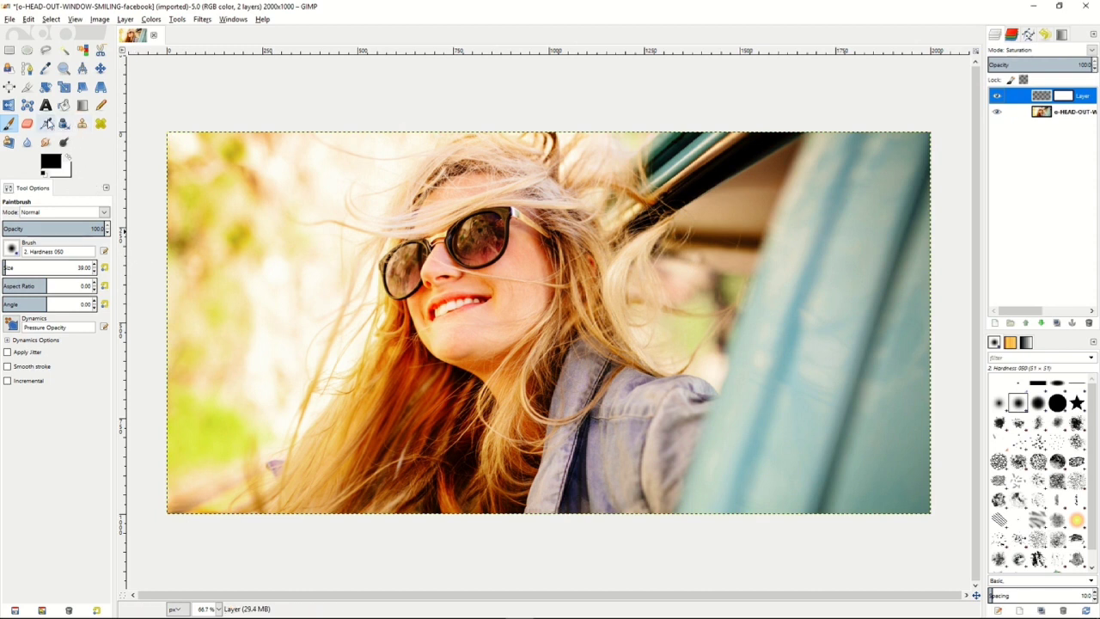
click(64, 104)
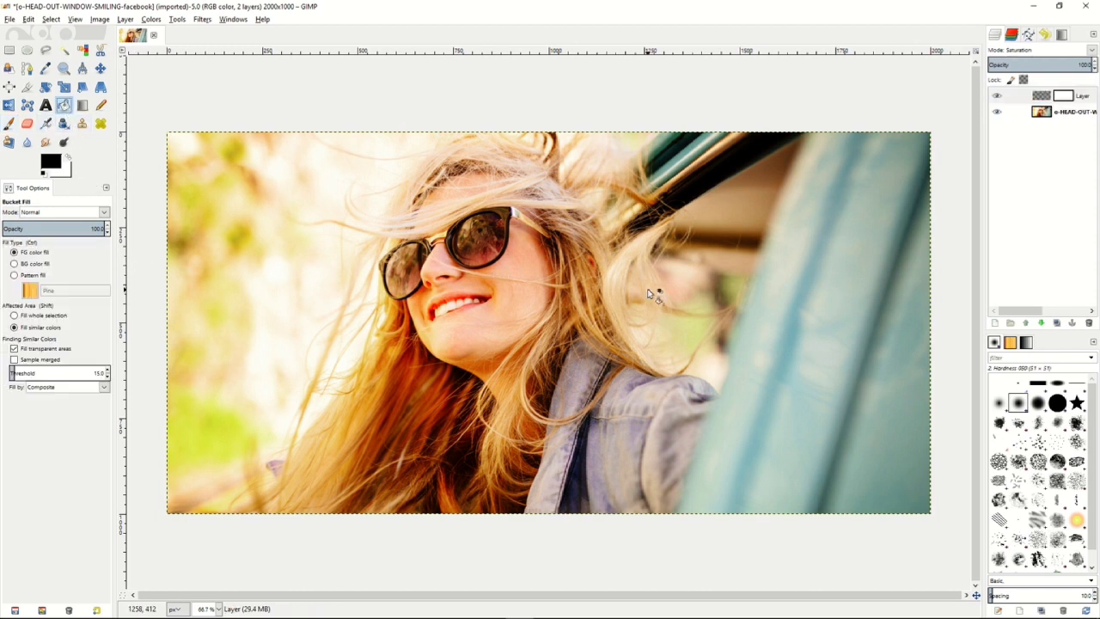
click(1036, 98)
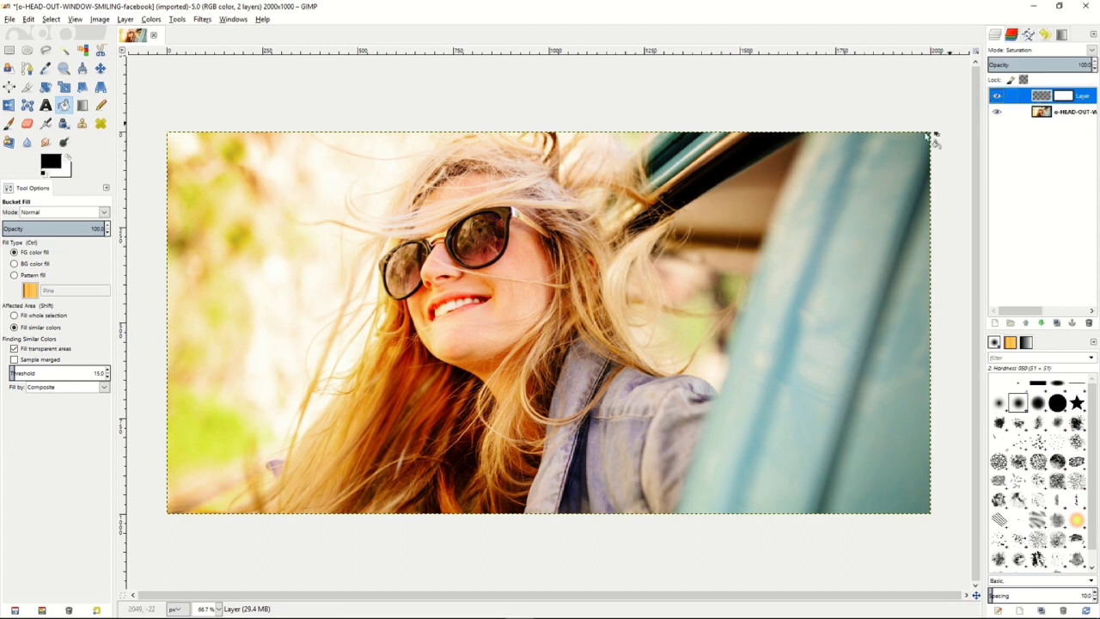
click(674, 257)
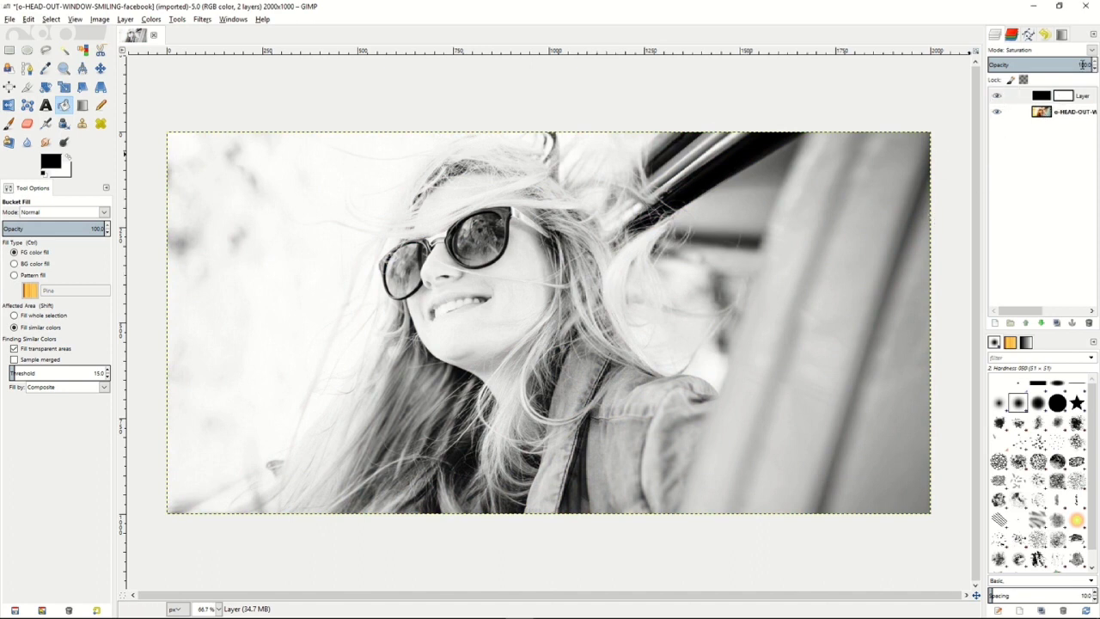
Lower the black Saturation layer's opacity to about 87 and select the photo layer beneath it.
mouse_move(1078, 64)
mouse_down()
mouse_move(1023, 64)
mouse_move(1082, 65)
mouse_up()
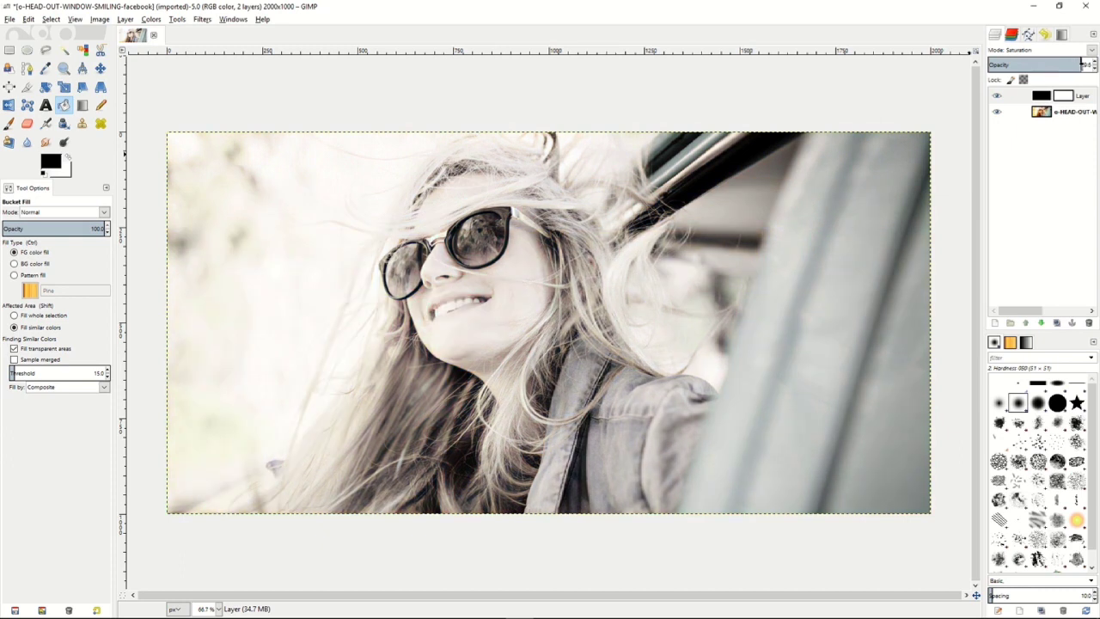
drag(1071, 64, 1065, 65)
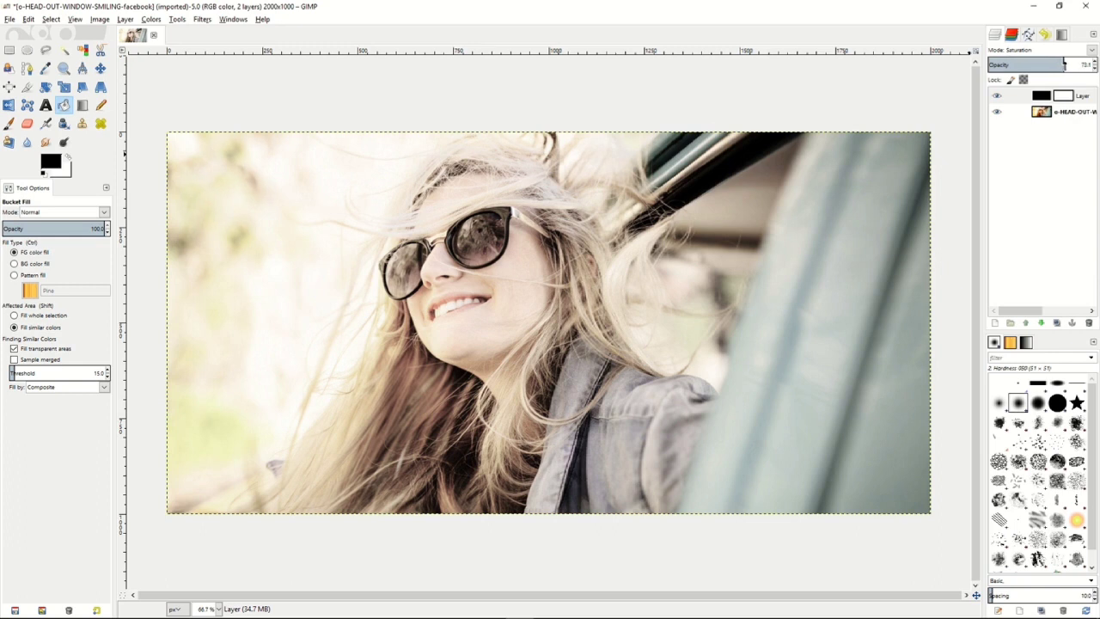
drag(1073, 64, 1058, 65)
drag(1058, 64, 1083, 65)
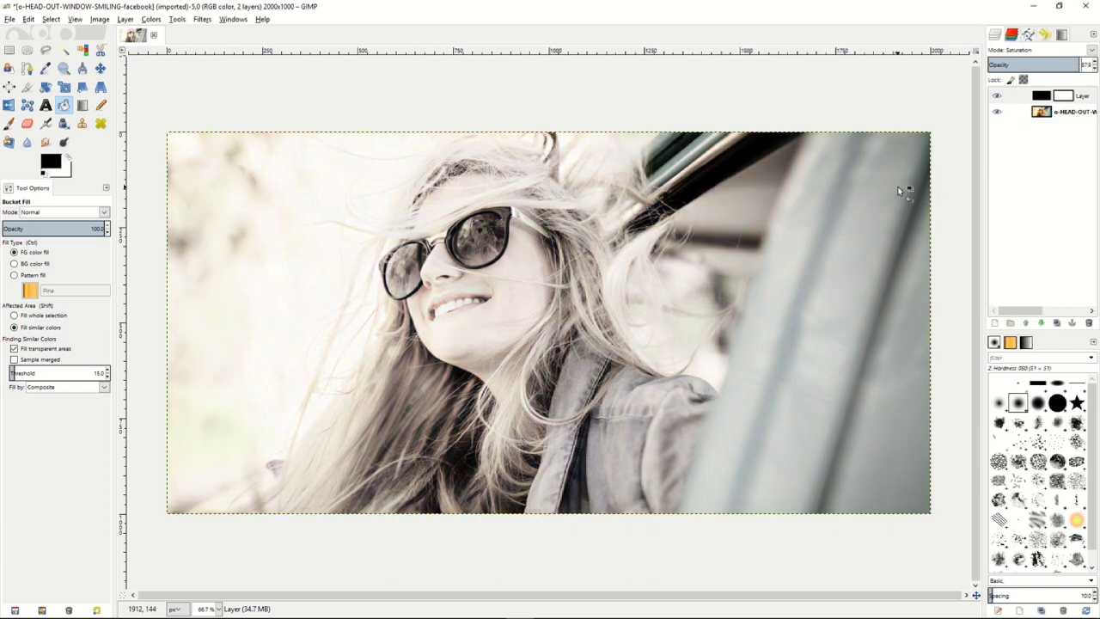
click(1045, 115)
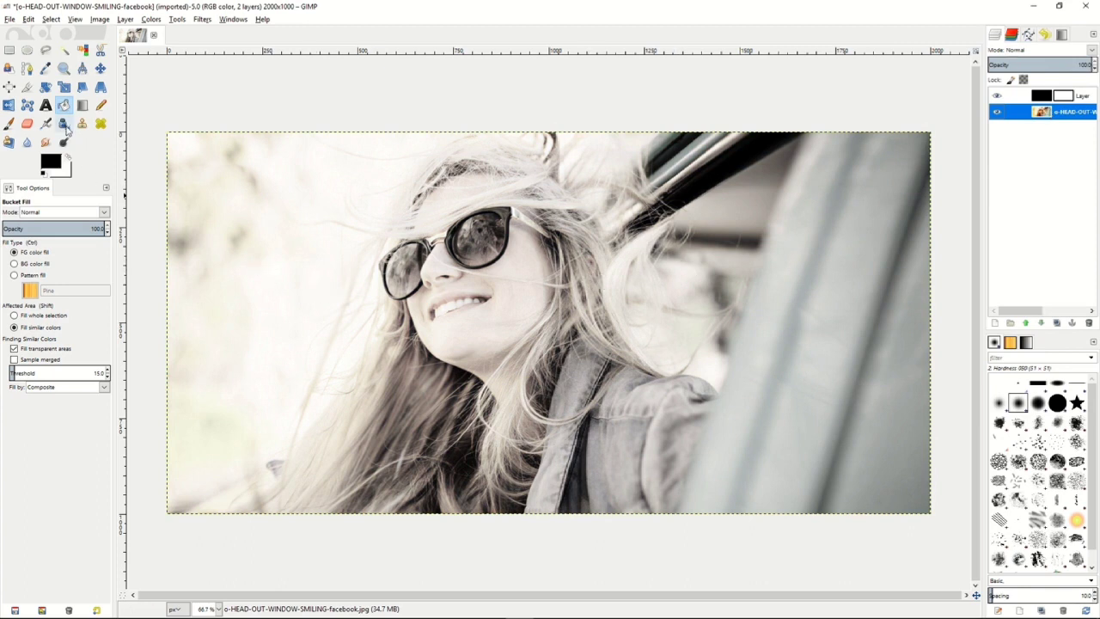
Place Scissors Select points along the upper rim of the sunglasses, from the left lens to the end of the temple arm.
click(101, 53)
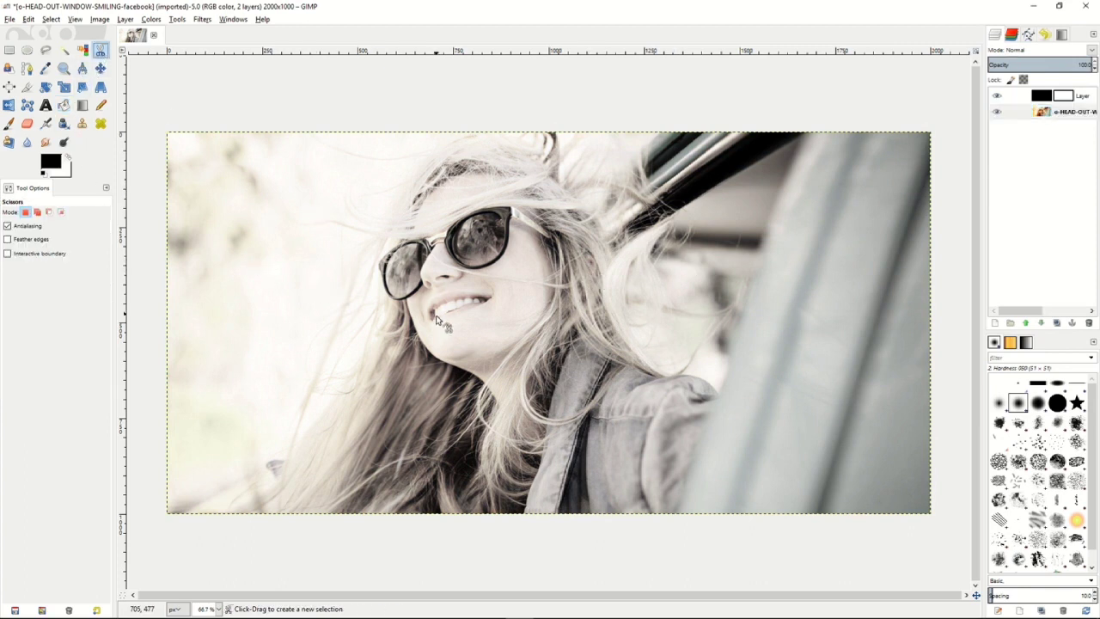
click(382, 279)
click(379, 264)
click(401, 244)
click(426, 239)
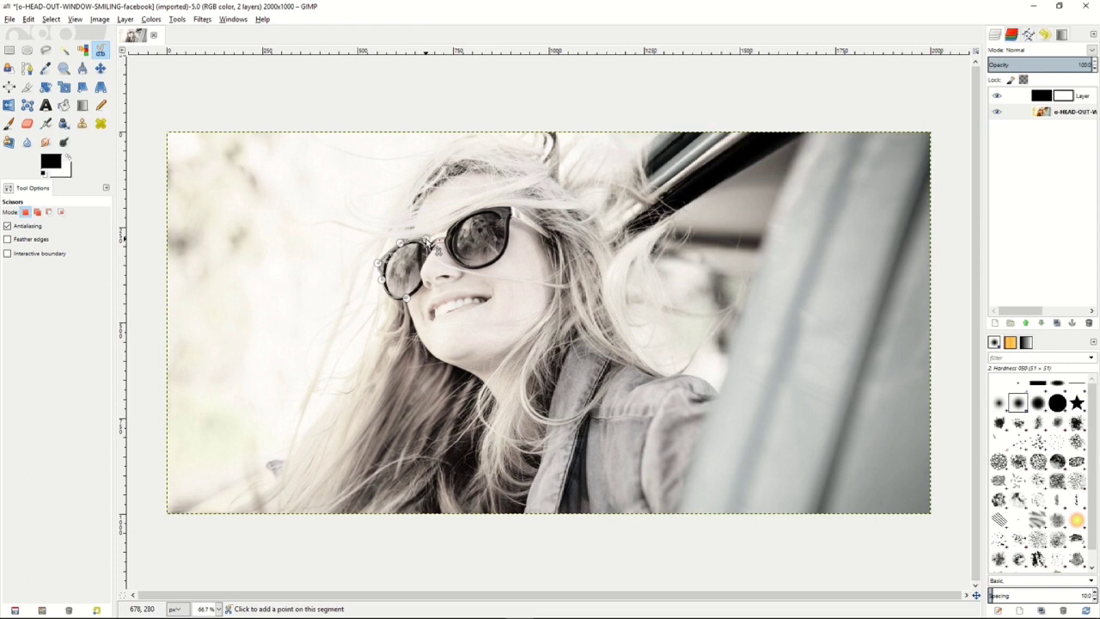
click(434, 238)
click(446, 230)
click(478, 210)
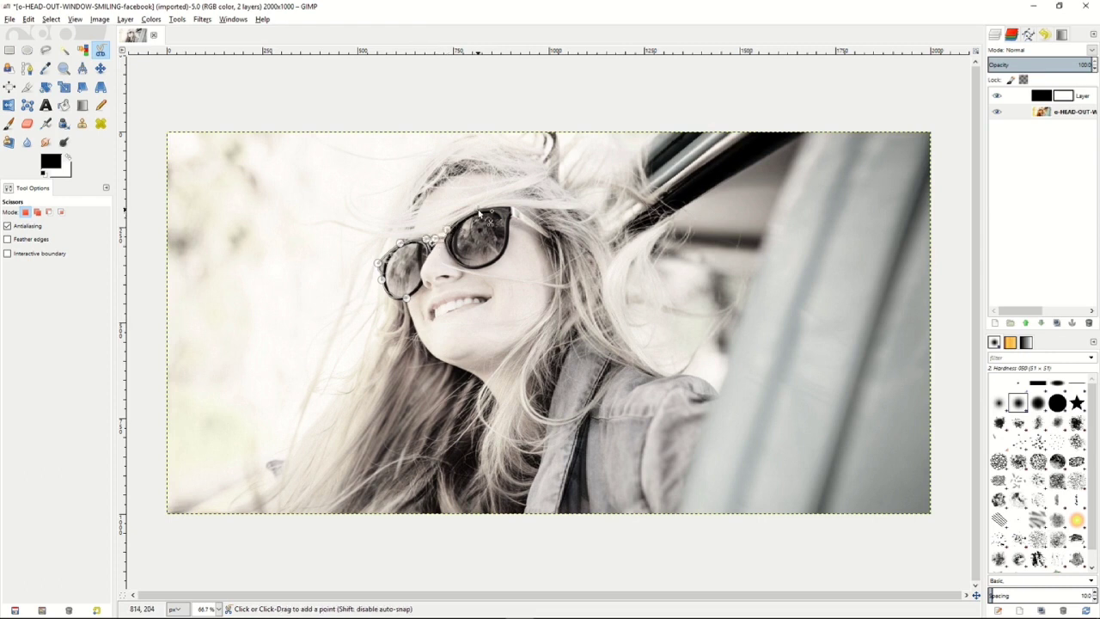
click(513, 210)
click(549, 230)
click(550, 238)
Continue the Scissors outline along the lower rims and nose bridge, close it and convert it to a selection.
click(503, 251)
click(486, 268)
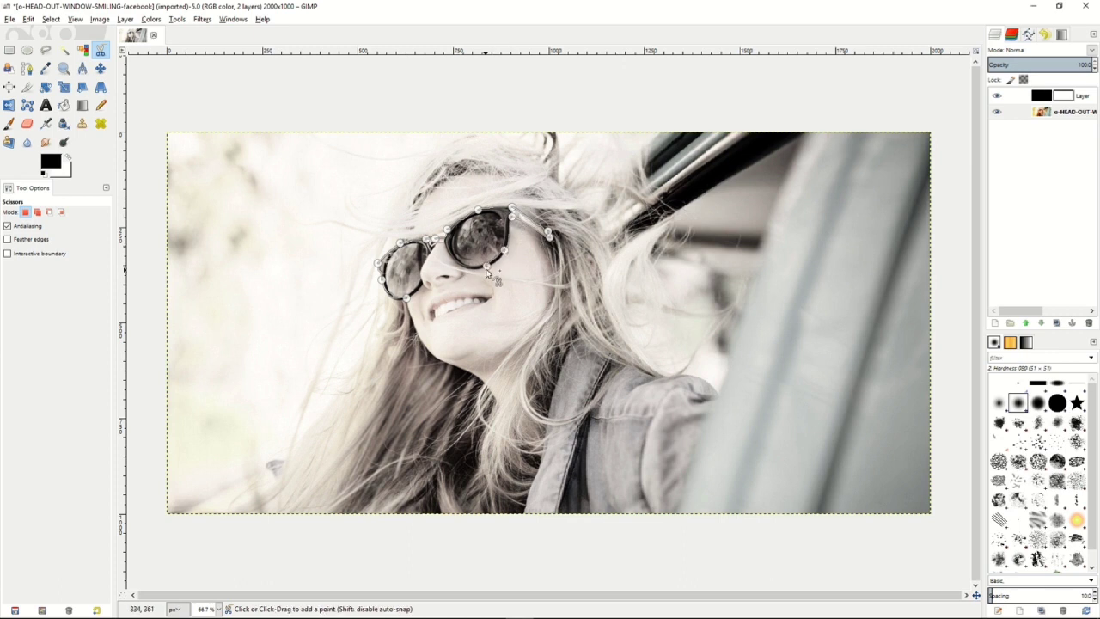
click(432, 245)
click(428, 255)
click(422, 268)
click(422, 285)
click(416, 295)
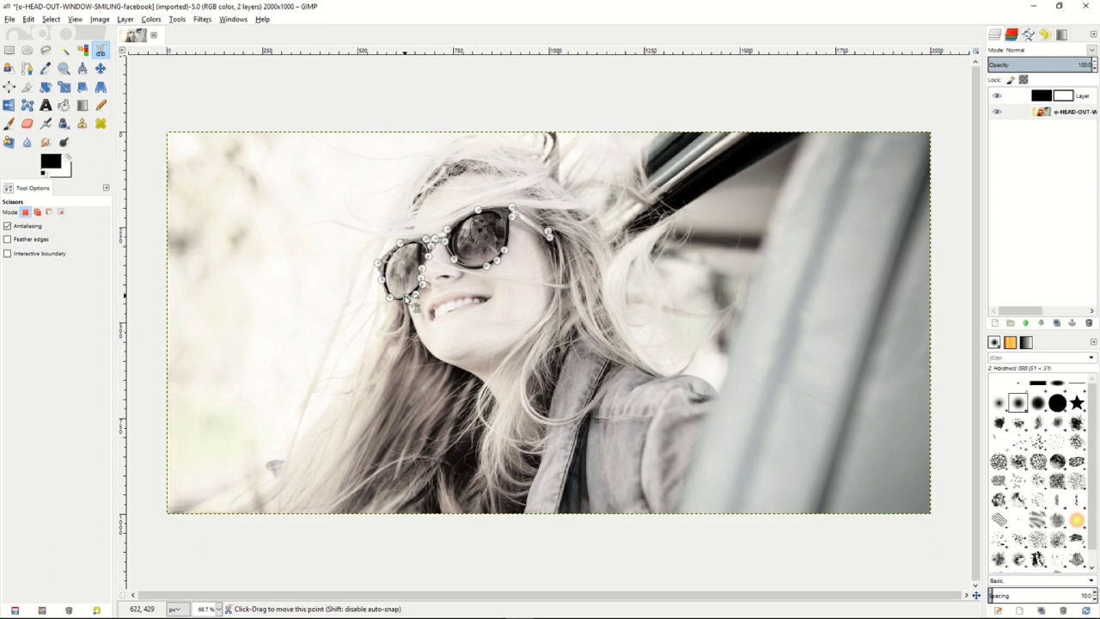
click(407, 298)
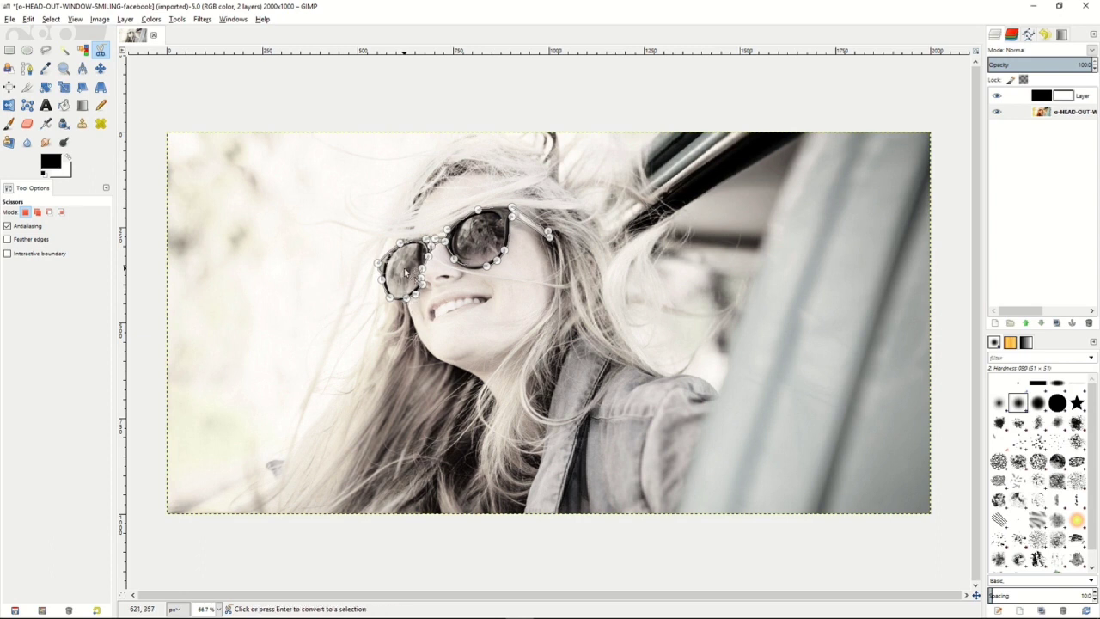
click(407, 274)
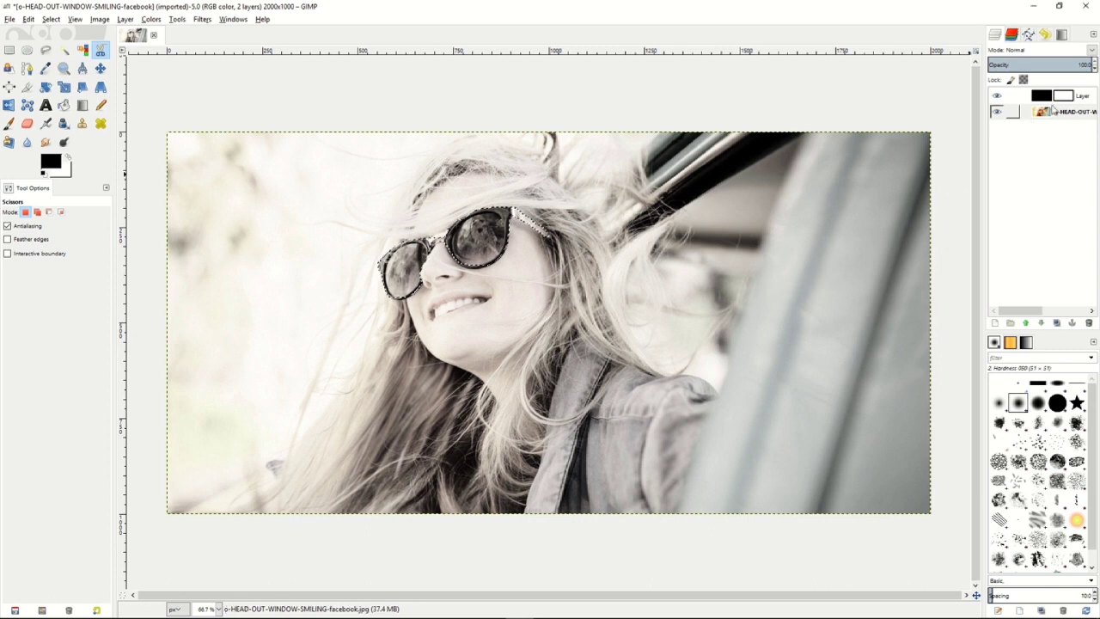
Paint black on the Saturation layer's mask inside the sunglasses selection with the size 39 Paintbrush to restore the lenses' and frame's colour.
click(1064, 96)
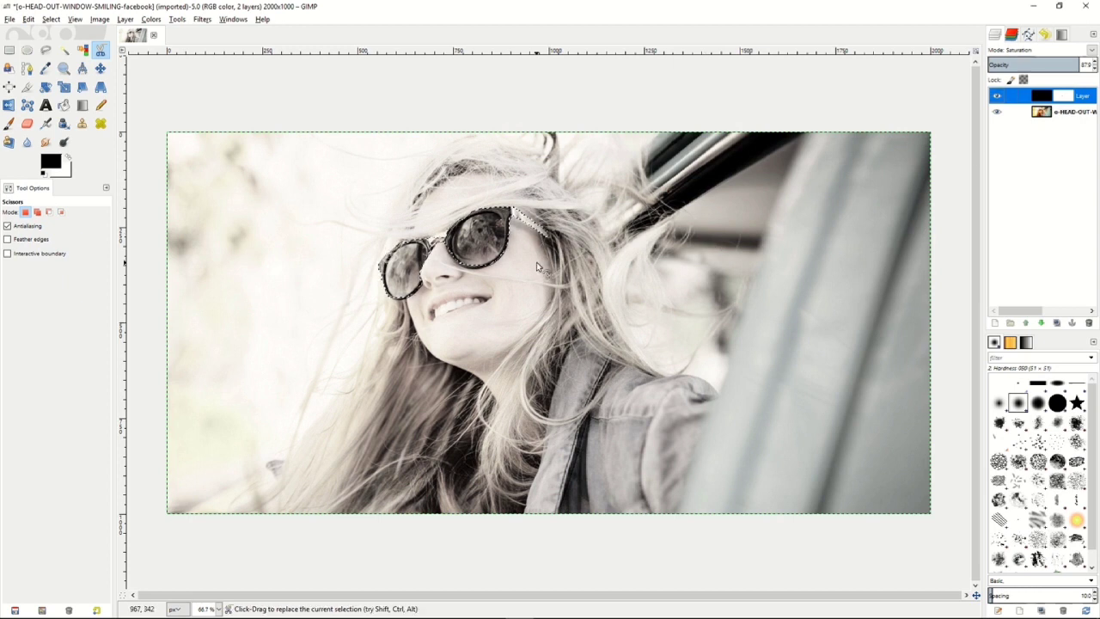
click(9, 123)
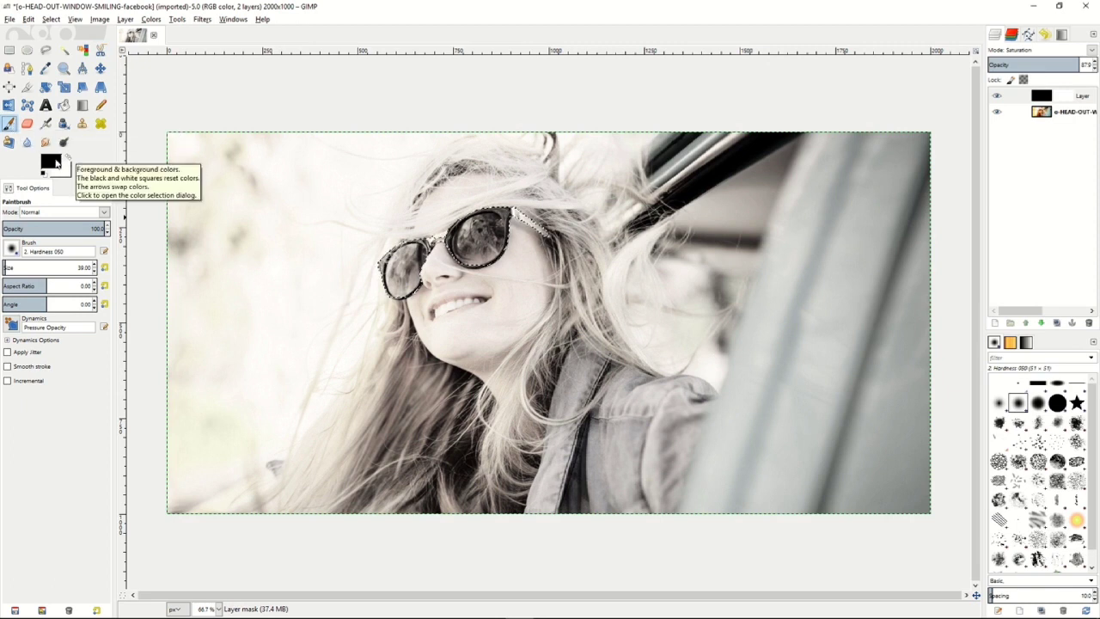
click(1065, 96)
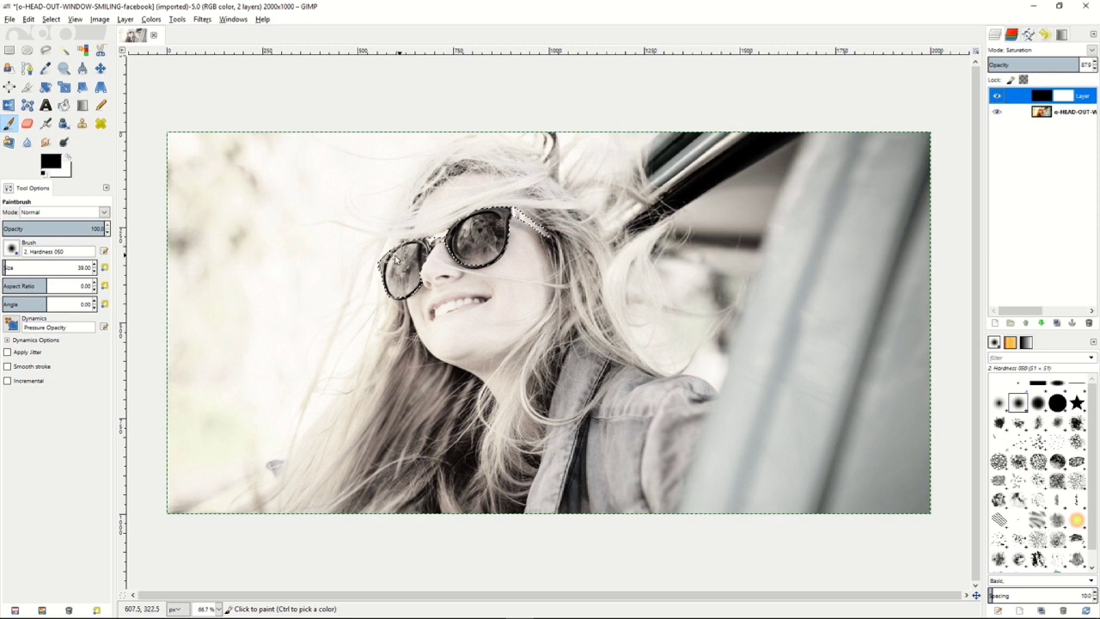
drag(407, 262, 386, 265)
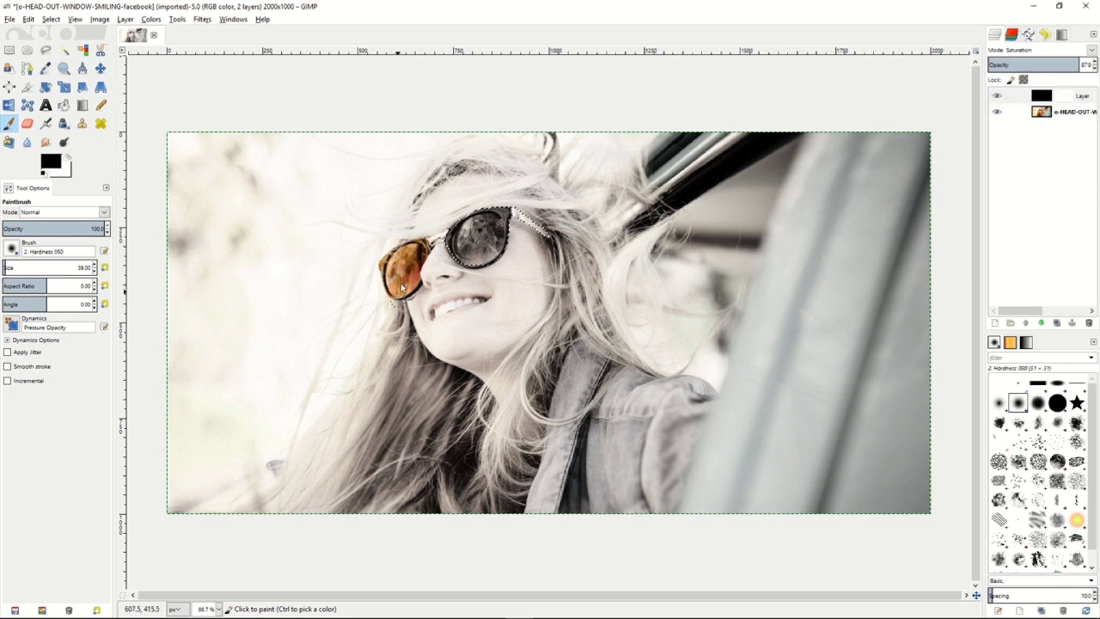
mouse_move(440, 247)
mouse_down()
mouse_move(476, 228)
mouse_move(464, 268)
mouse_move(496, 228)
mouse_move(508, 230)
mouse_move(487, 273)
mouse_move(491, 222)
mouse_move(539, 219)
mouse_move(528, 230)
mouse_move(491, 216)
mouse_move(502, 221)
mouse_move(435, 248)
mouse_up()
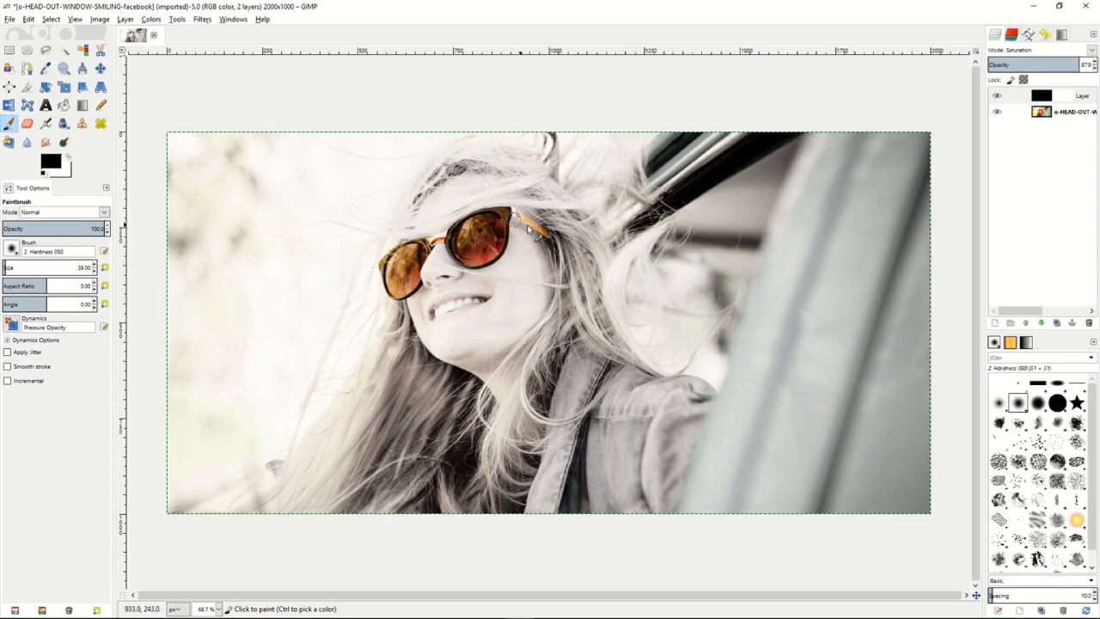
mouse_move(540, 233)
mouse_down()
mouse_move(498, 227)
mouse_move(483, 237)
mouse_move(533, 216)
mouse_move(531, 230)
mouse_up()
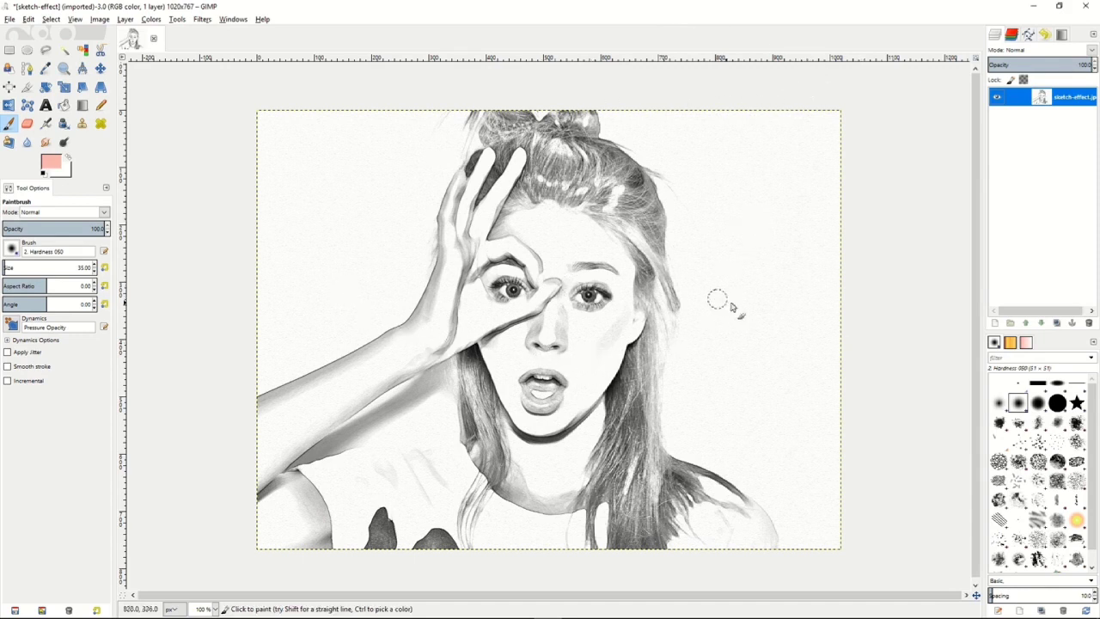
Add a transparent 1020 x 767 px layer above the sketch portrait and set its blend mode to Multiply.
right_click(1025, 101)
click(988, 120)
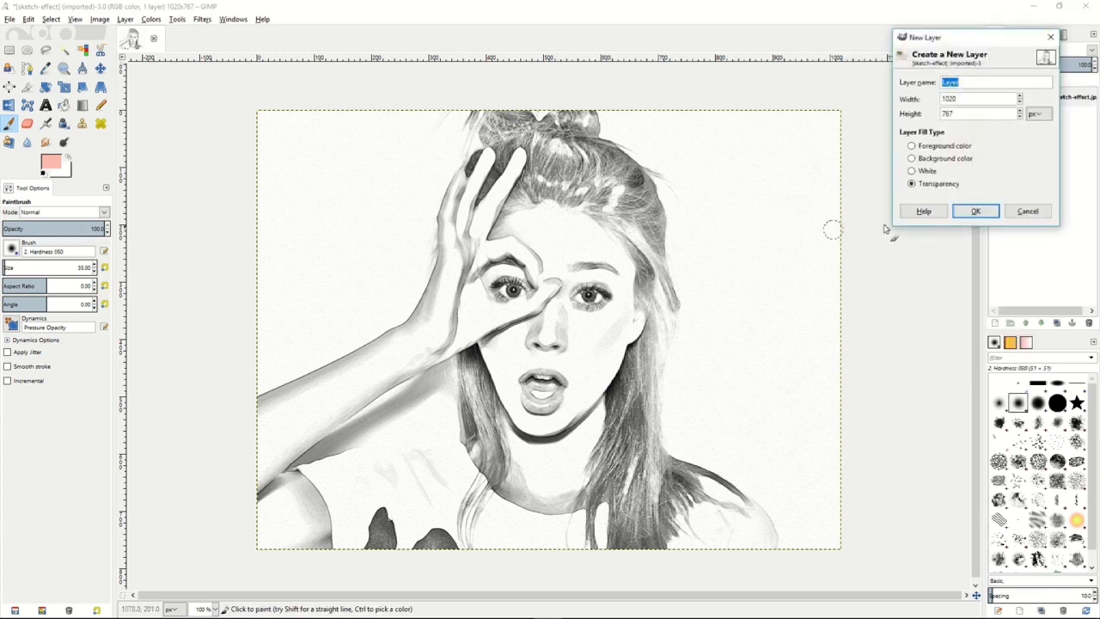
click(976, 213)
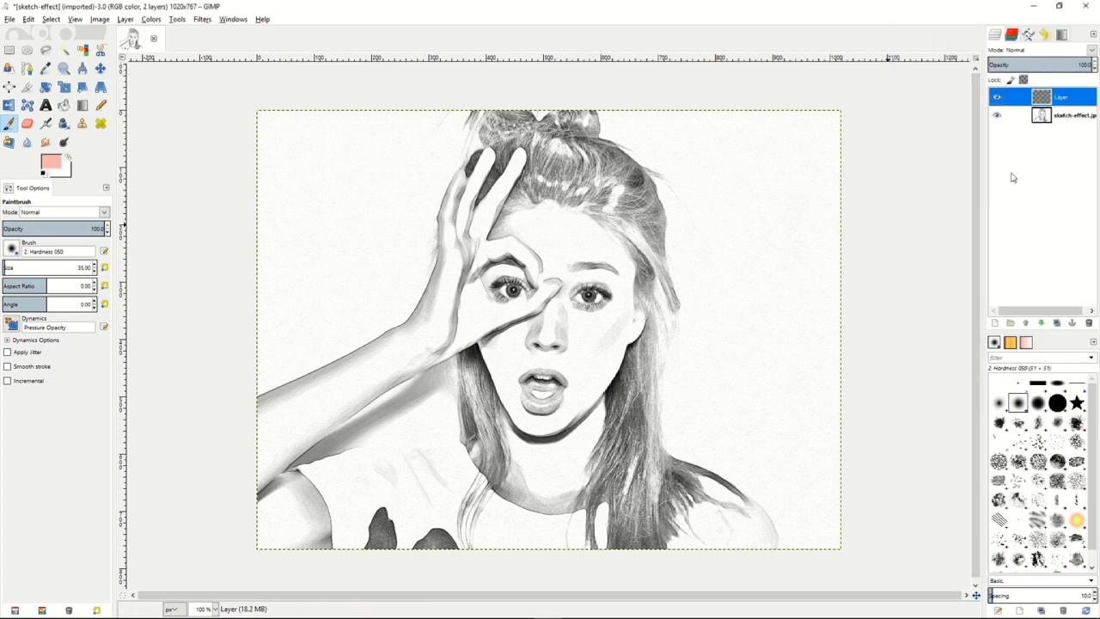
click(1089, 51)
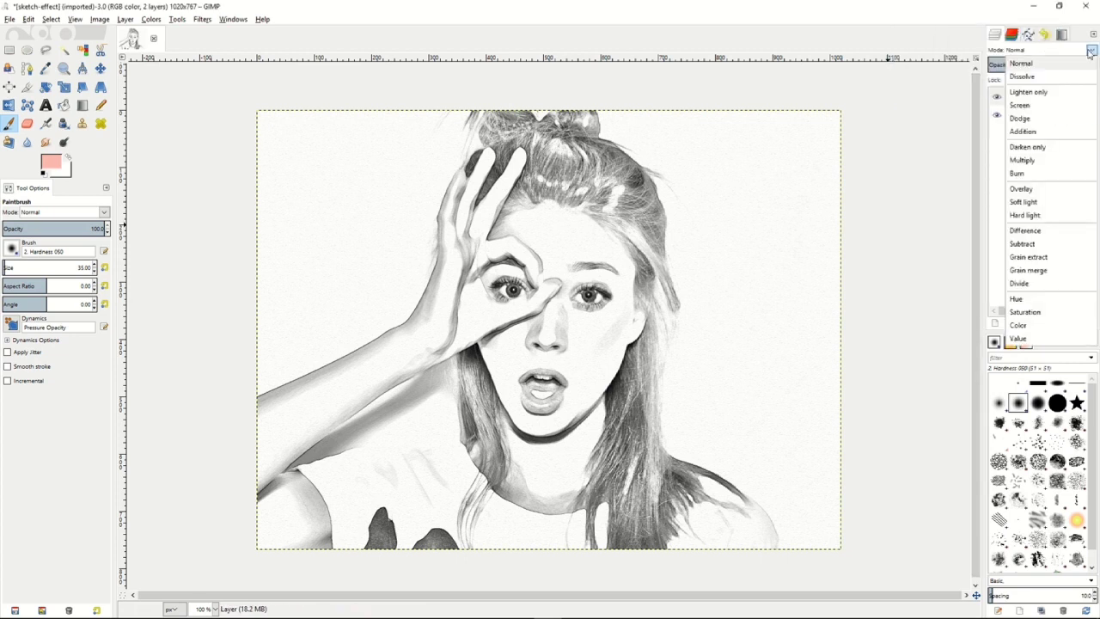
click(1023, 160)
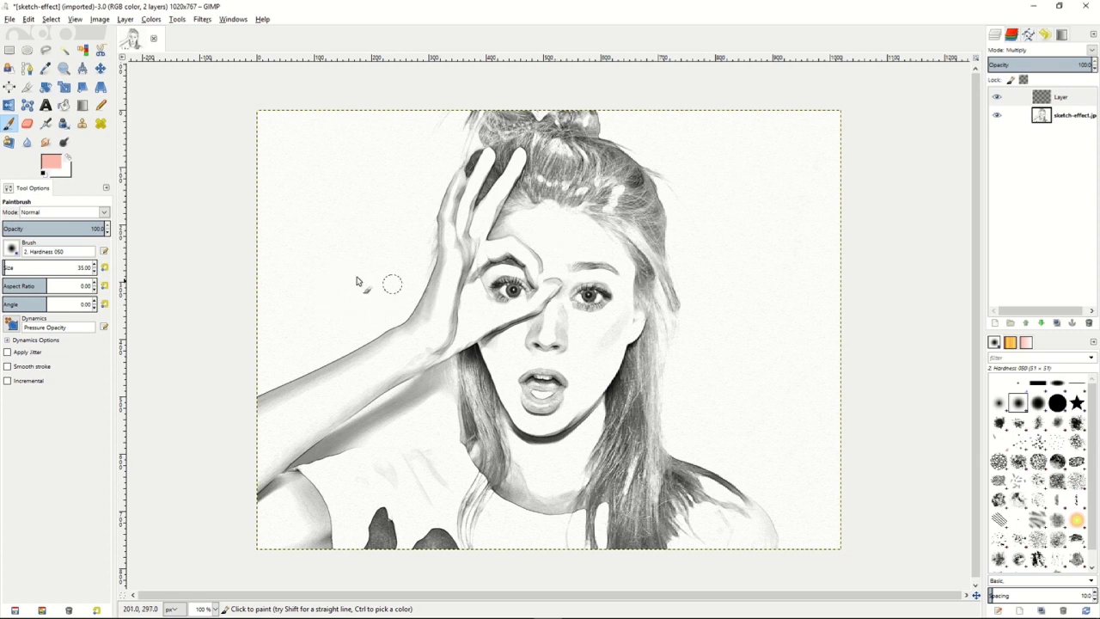
Confirm pink e7b9b9 as the foreground colour and paint the hand and face on the Multiply layer, leaving out the eyes and lips.
click(51, 160)
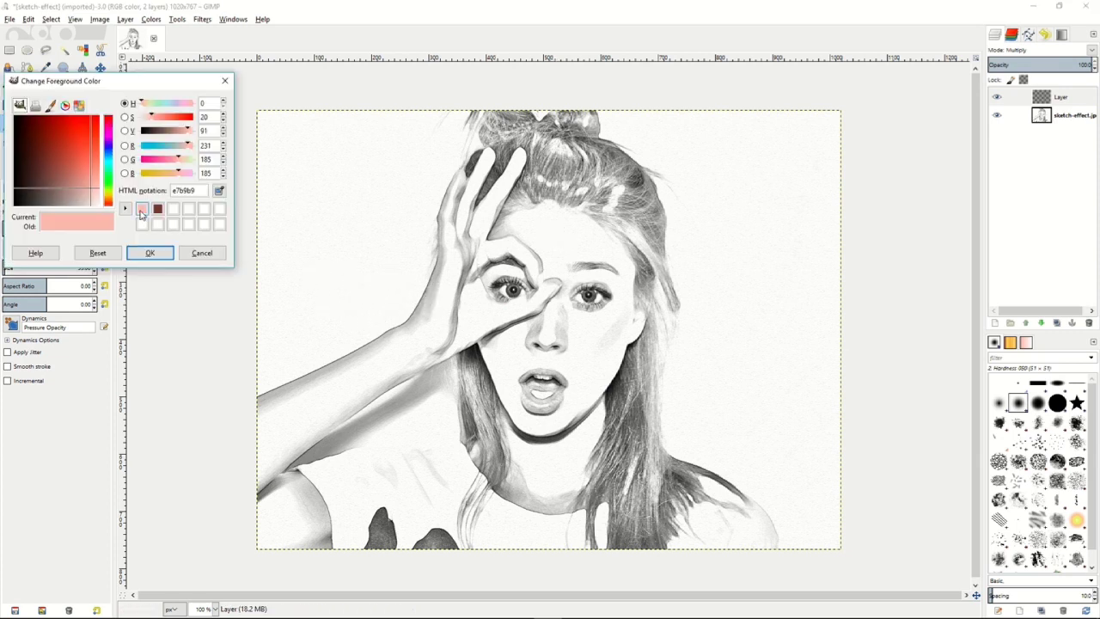
click(149, 254)
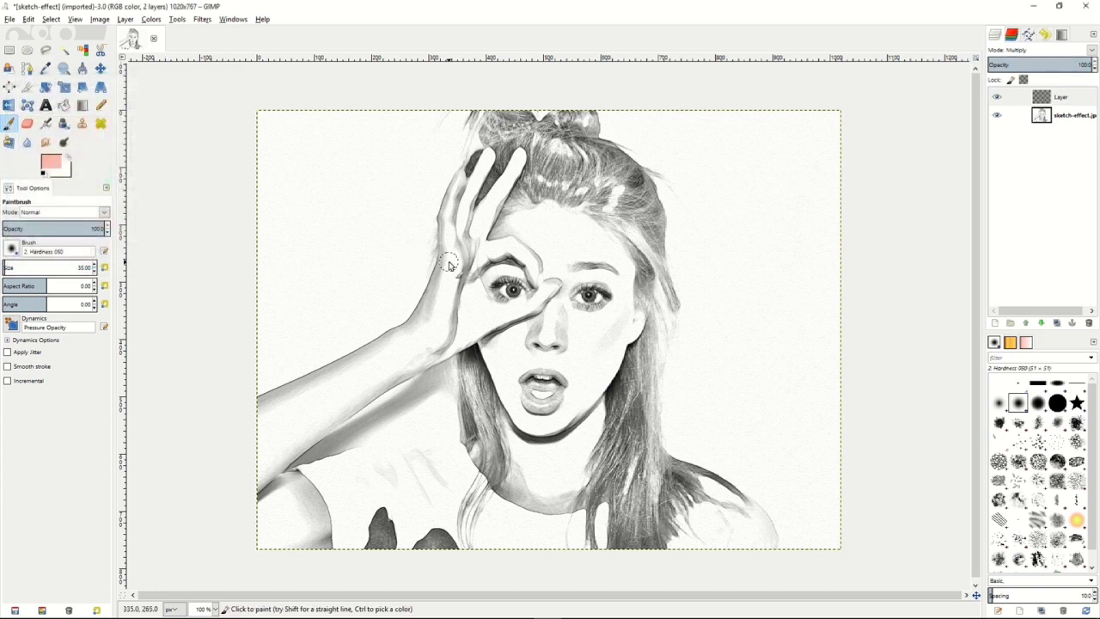
mouse_move(452, 262)
mouse_down()
mouse_move(452, 212)
mouse_move(445, 241)
mouse_move(460, 178)
mouse_move(445, 225)
mouse_move(446, 237)
mouse_move(461, 202)
mouse_move(459, 242)
mouse_move(488, 155)
mouse_move(462, 241)
mouse_move(466, 231)
mouse_move(471, 244)
mouse_move(493, 203)
mouse_move(478, 245)
mouse_move(520, 154)
mouse_move(478, 211)
mouse_move(467, 262)
mouse_move(537, 249)
mouse_move(486, 244)
mouse_move(549, 250)
mouse_move(538, 268)
mouse_move(546, 280)
mouse_move(536, 262)
mouse_move(549, 292)
mouse_move(551, 271)
mouse_move(535, 302)
mouse_move(547, 295)
mouse_move(553, 280)
mouse_move(526, 309)
mouse_move(511, 315)
mouse_move(519, 301)
mouse_move(483, 317)
mouse_move(501, 317)
mouse_move(474, 315)
mouse_move(463, 245)
mouse_move(473, 303)
mouse_move(454, 257)
mouse_move(444, 293)
mouse_move(453, 254)
mouse_move(441, 303)
mouse_move(442, 248)
mouse_move(438, 319)
mouse_move(452, 268)
mouse_move(467, 306)
mouse_move(460, 344)
mouse_move(485, 320)
mouse_move(526, 263)
mouse_up()
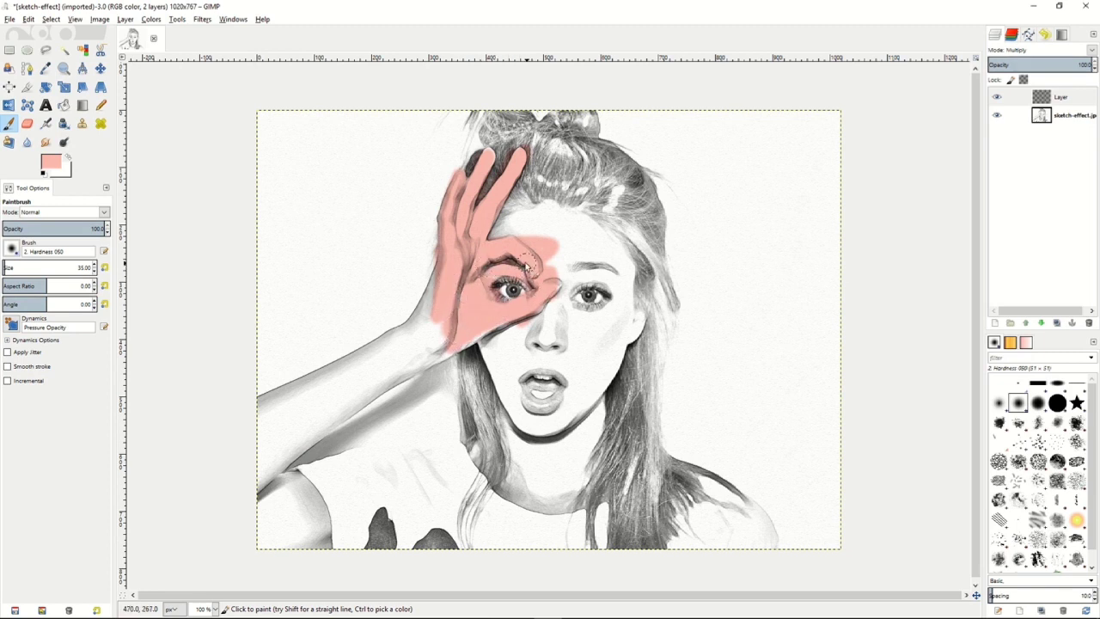
mouse_move(512, 225)
mouse_down()
mouse_move(566, 209)
mouse_move(524, 212)
mouse_move(555, 208)
mouse_move(560, 234)
mouse_move(529, 238)
mouse_move(585, 218)
mouse_move(574, 216)
mouse_move(614, 247)
mouse_move(601, 249)
mouse_move(627, 278)
mouse_move(598, 252)
mouse_move(556, 254)
mouse_move(572, 269)
mouse_move(613, 271)
mouse_up()
mouse_move(627, 293)
mouse_down()
mouse_move(626, 327)
mouse_move(640, 313)
mouse_move(629, 337)
mouse_move(626, 308)
mouse_move(612, 337)
mouse_move(610, 287)
mouse_move(597, 282)
mouse_move(547, 304)
mouse_move(590, 319)
mouse_move(557, 288)
mouse_move(592, 324)
mouse_move(574, 310)
mouse_move(612, 308)
mouse_move(606, 316)
mouse_move(544, 300)
mouse_move(550, 334)
mouse_move(493, 360)
mouse_move(560, 356)
mouse_move(531, 420)
mouse_move(576, 400)
mouse_move(566, 409)
mouse_move(624, 307)
mouse_up()
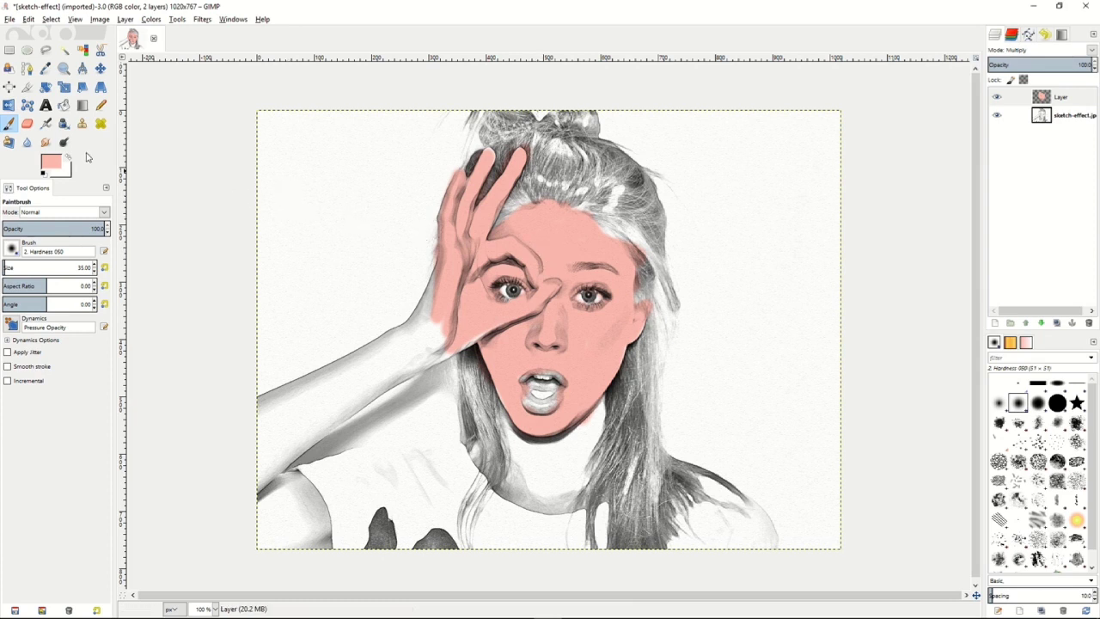
Switch Dodge/Burn to Burn, reduce the brush to size 15 and darken the painted skin along the forehead and face edges.
click(64, 142)
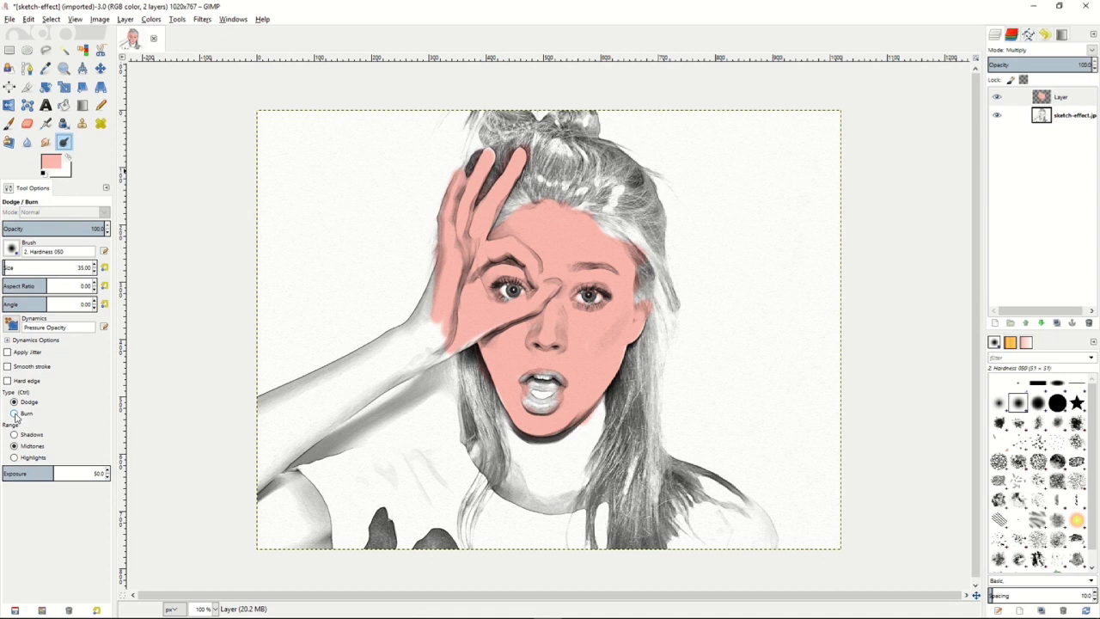
click(15, 414)
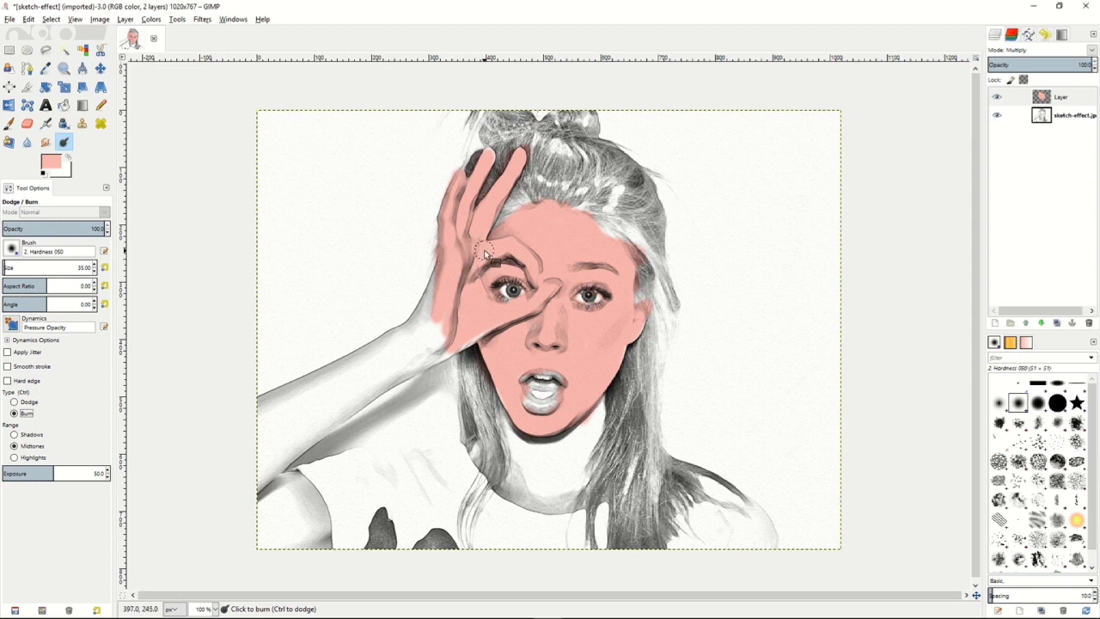
key(bracketleft)
key(bracketleft)
key(bracketleft)
key(bracketleft)
key(bracketleft)
key(bracketleft)
key(bracketleft)
key(bracketleft)
key(bracketleft)
key(bracketright)
key(bracketright)
key(bracketright)
key(bracketright)
key(bracketright)
key(bracketleft)
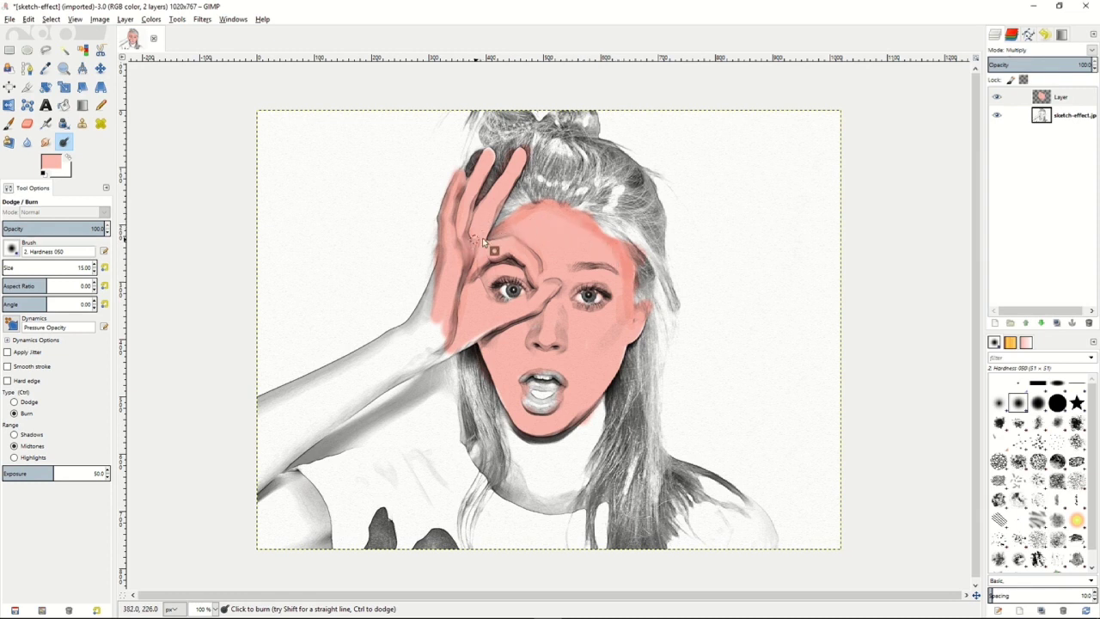
Set the Smudge tool's rate to 32 and blend the burned shading on the forehead beside the raised hand.
key(s)
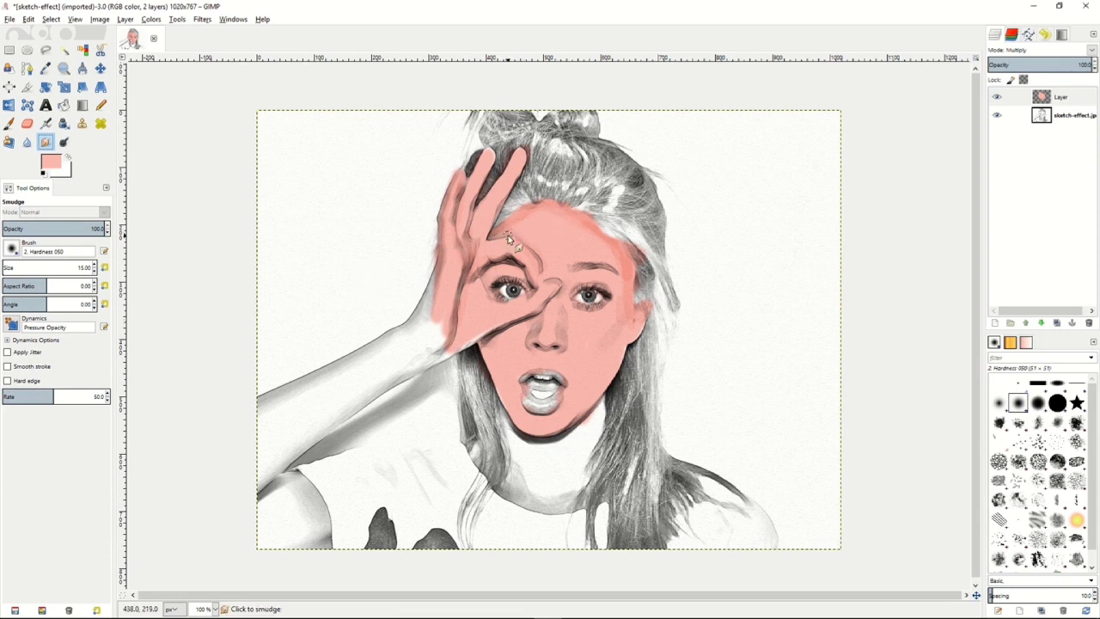
drag(38, 401, 2, 397)
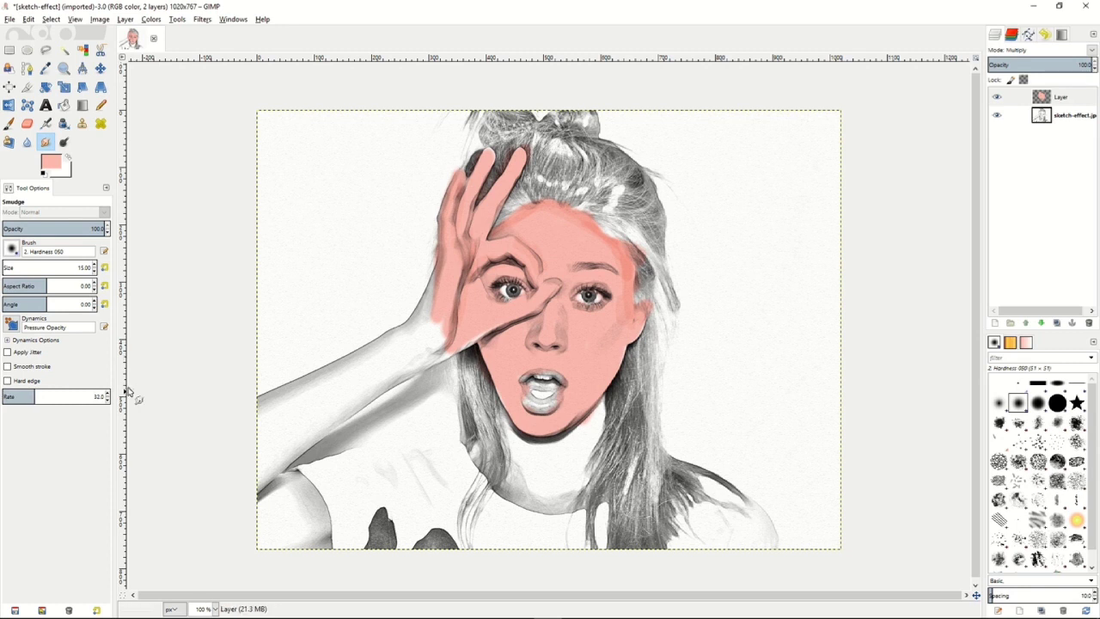
drag(490, 238, 520, 220)
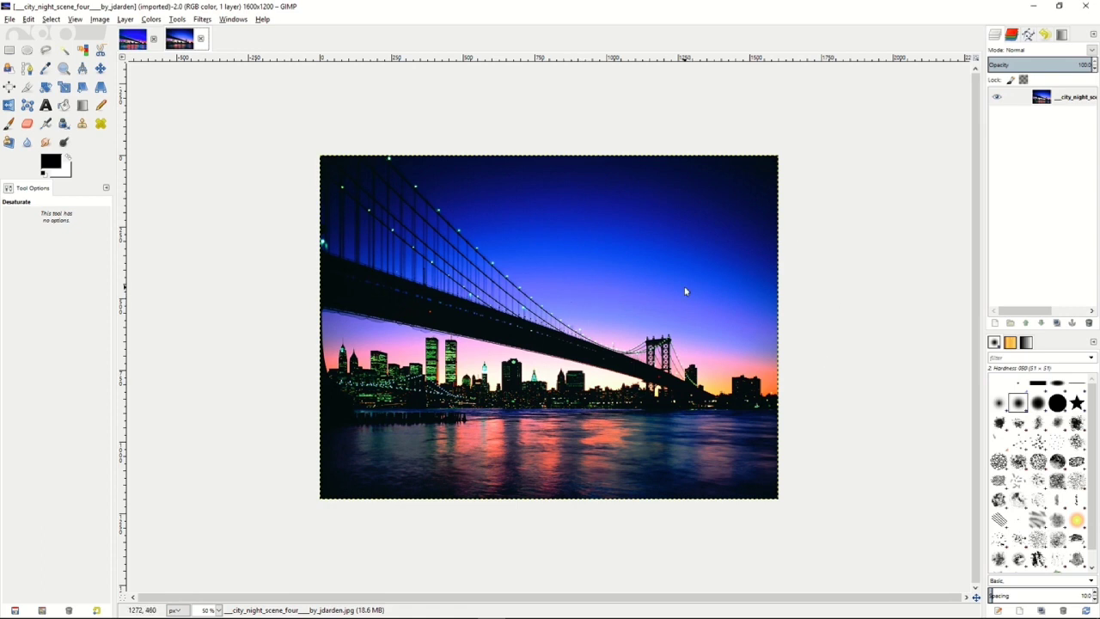
Duplicate the city night photo layer and apply Advanced Tone Mapping with blur 10, blurred opacity 75, merged opacity 90 and 5 merged copies.
right_click(1023, 98)
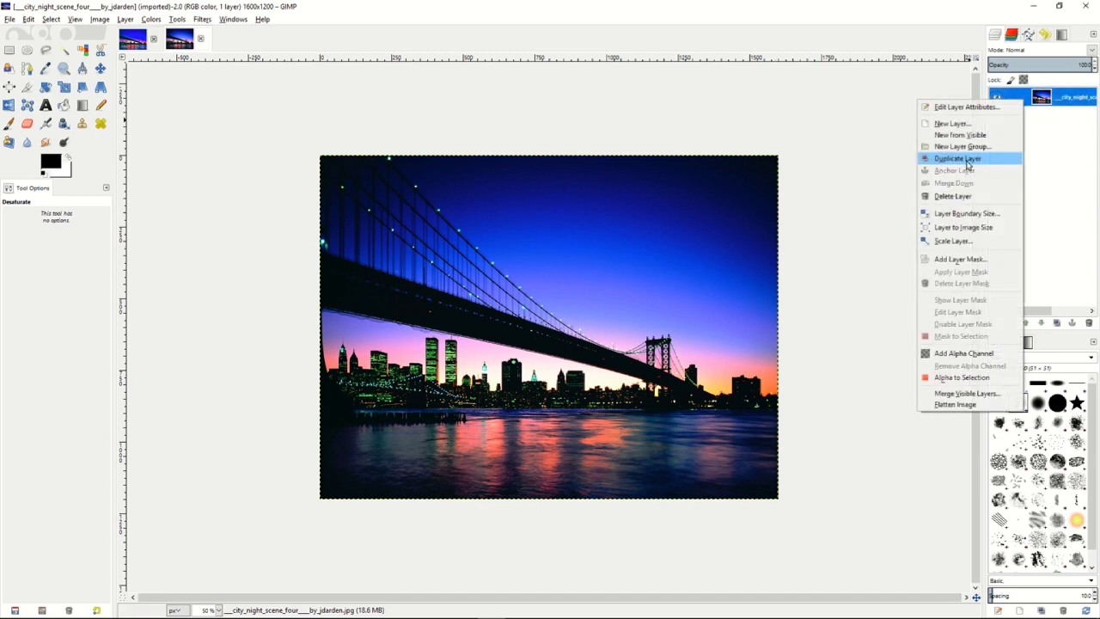
click(963, 159)
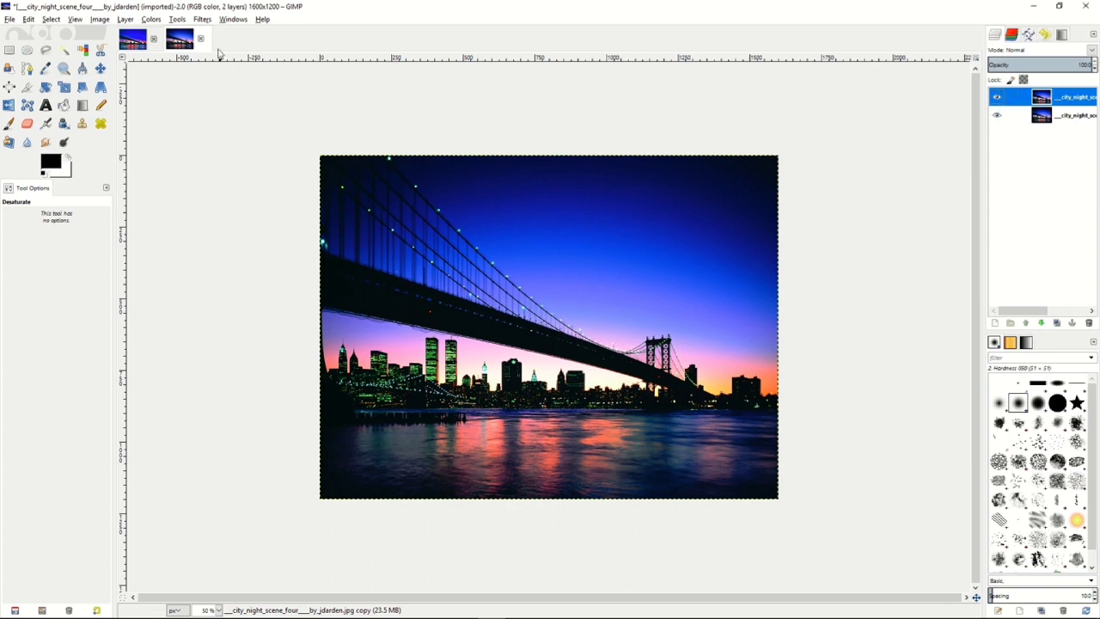
click(204, 19)
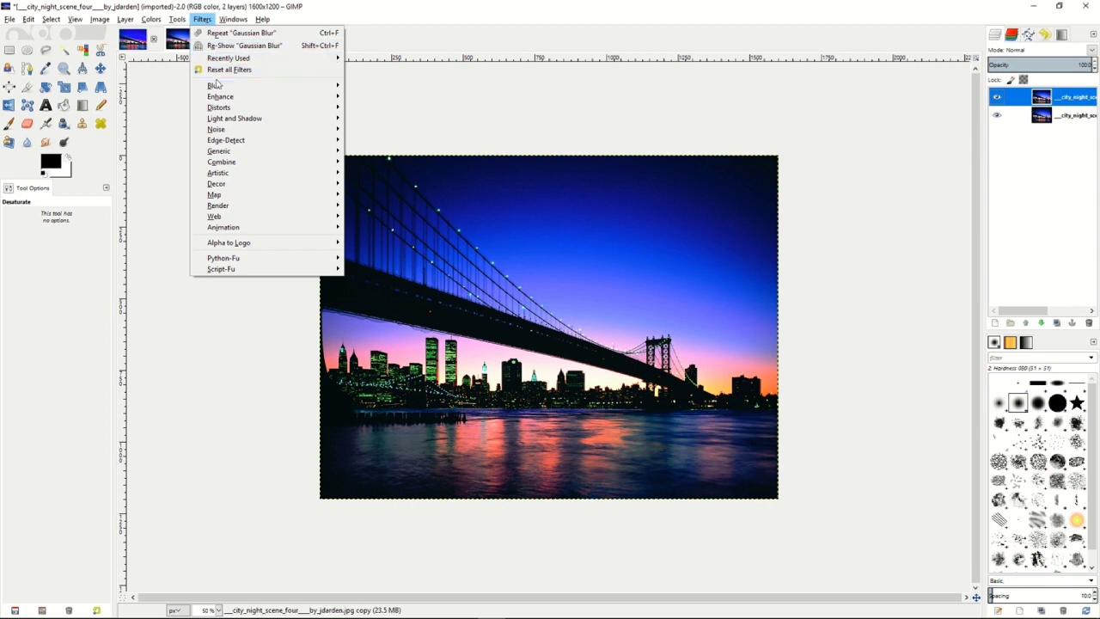
mouse_move(220, 99)
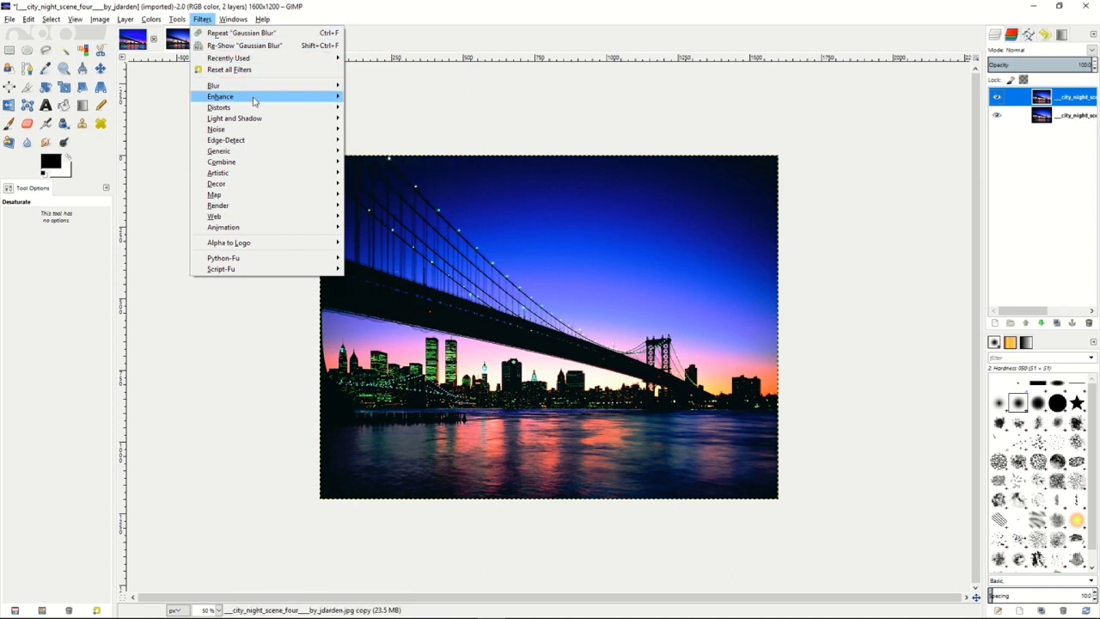
click(384, 98)
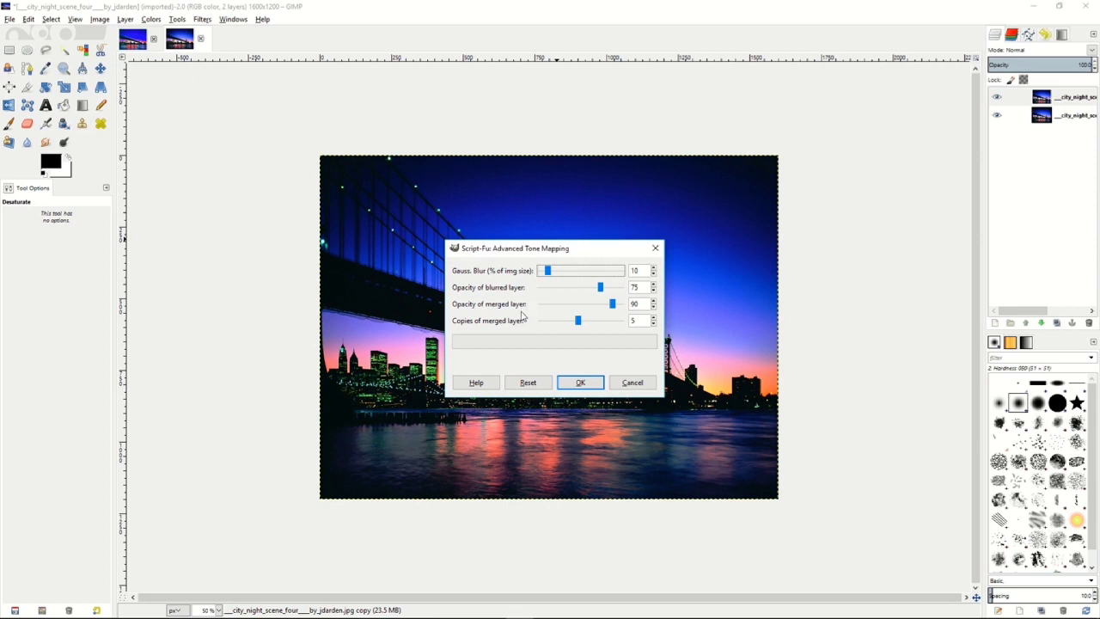
mouse_move(580, 324)
mouse_down()
mouse_move(547, 325)
mouse_move(579, 325)
mouse_up()
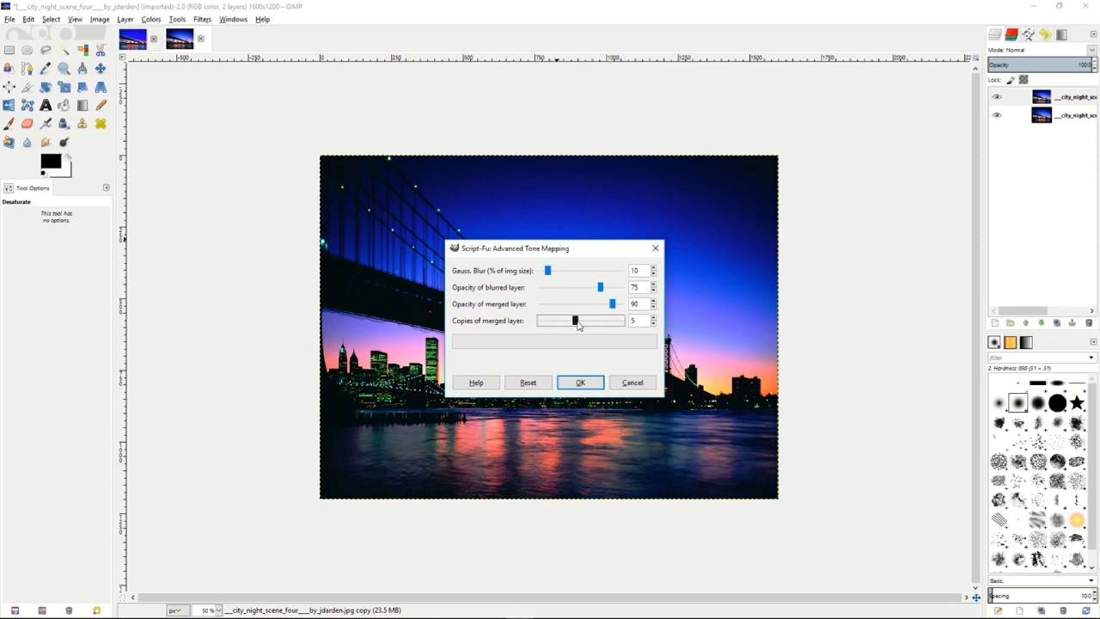
click(580, 384)
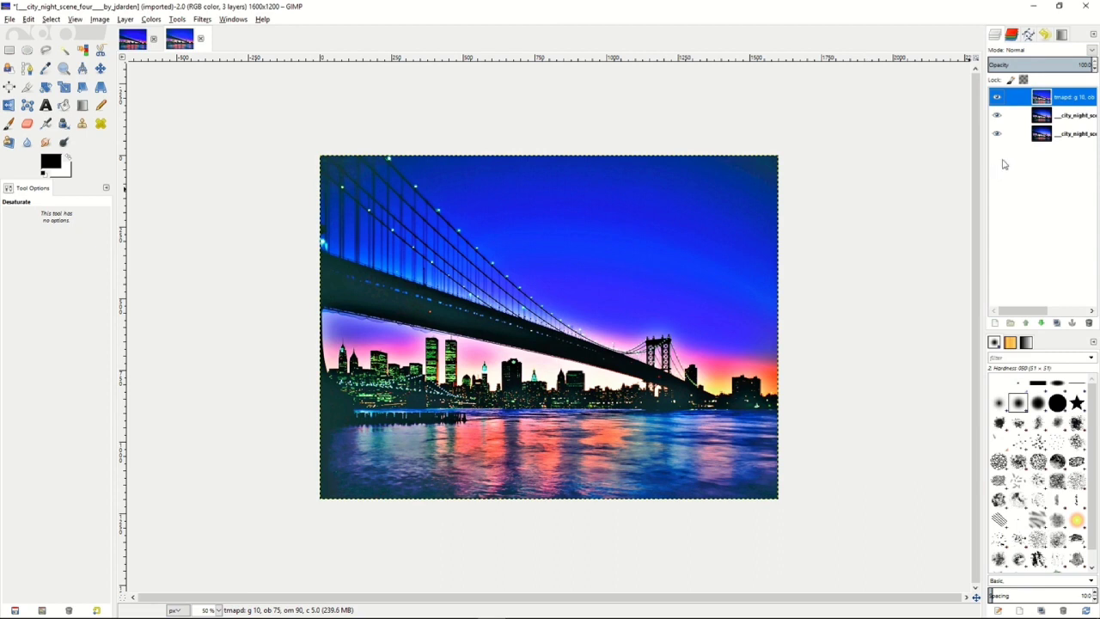
Merge the tone-mapped layer down into the city night scene and slightly adjust its midtones with Levels.
right_click(1027, 100)
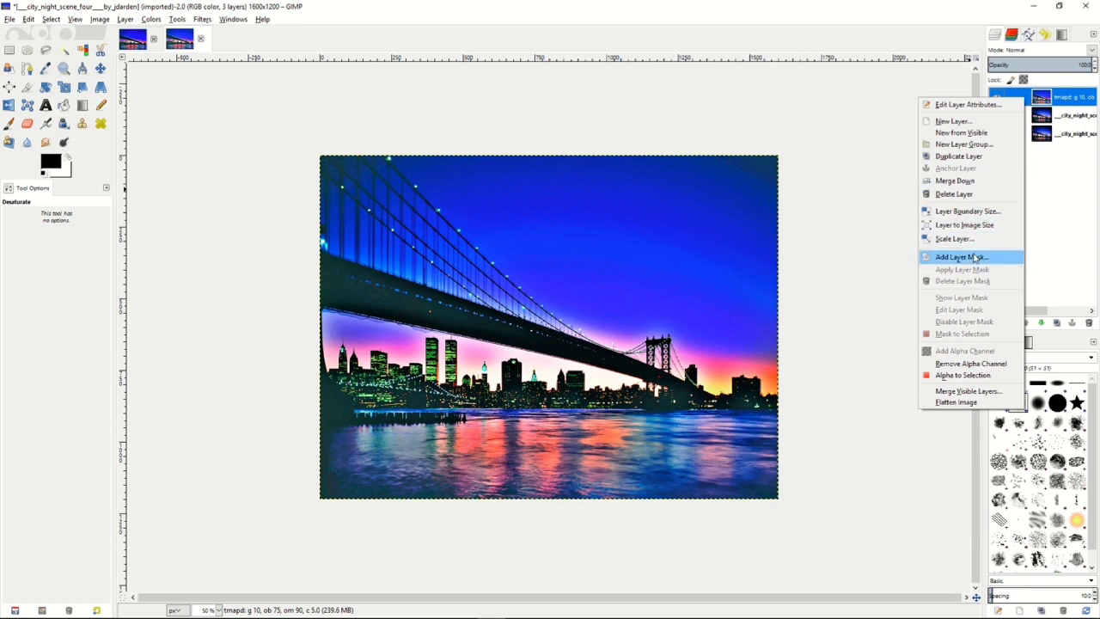
click(969, 182)
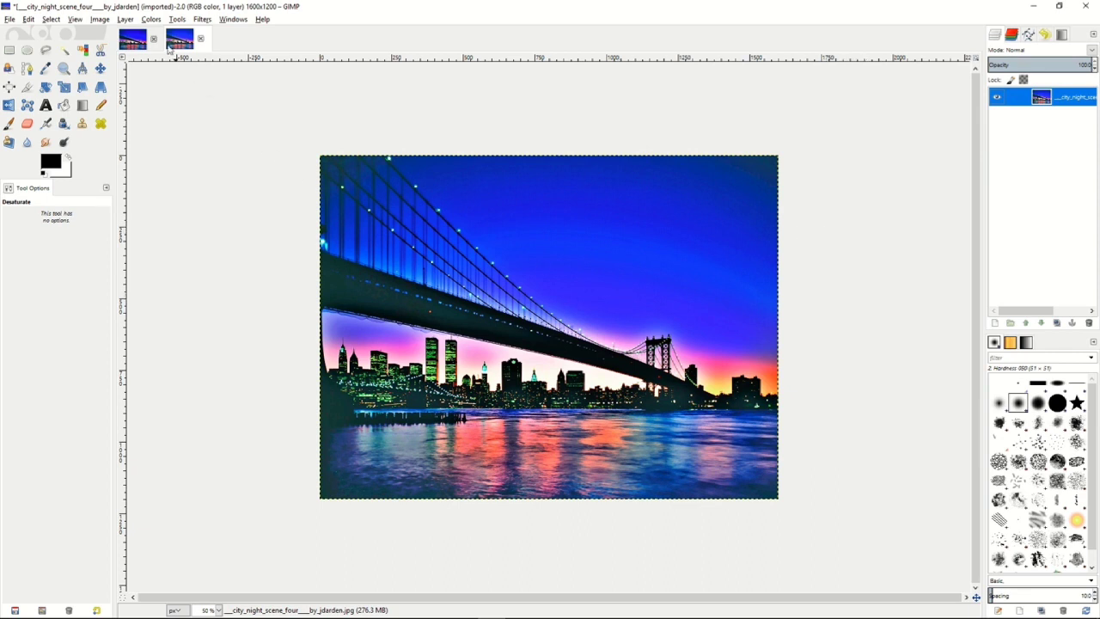
click(152, 20)
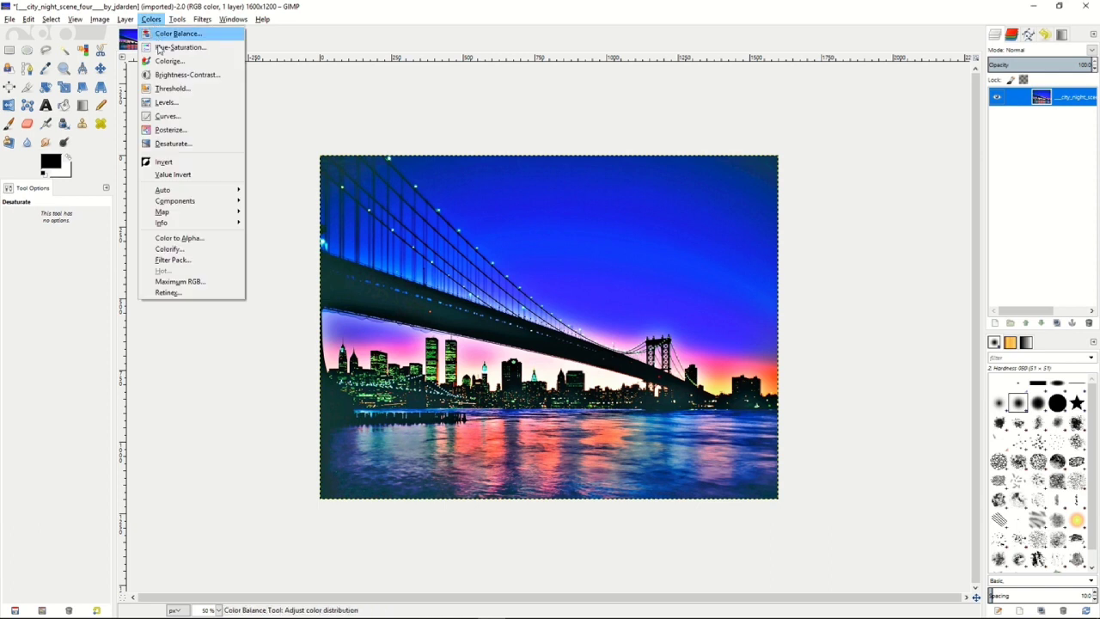
click(166, 102)
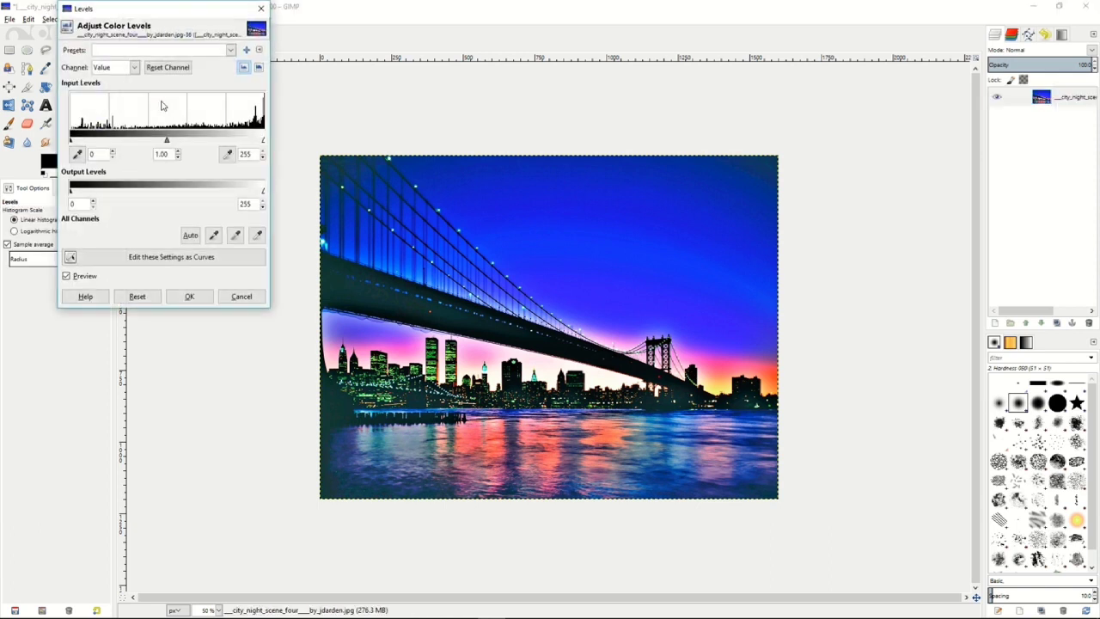
click(178, 158)
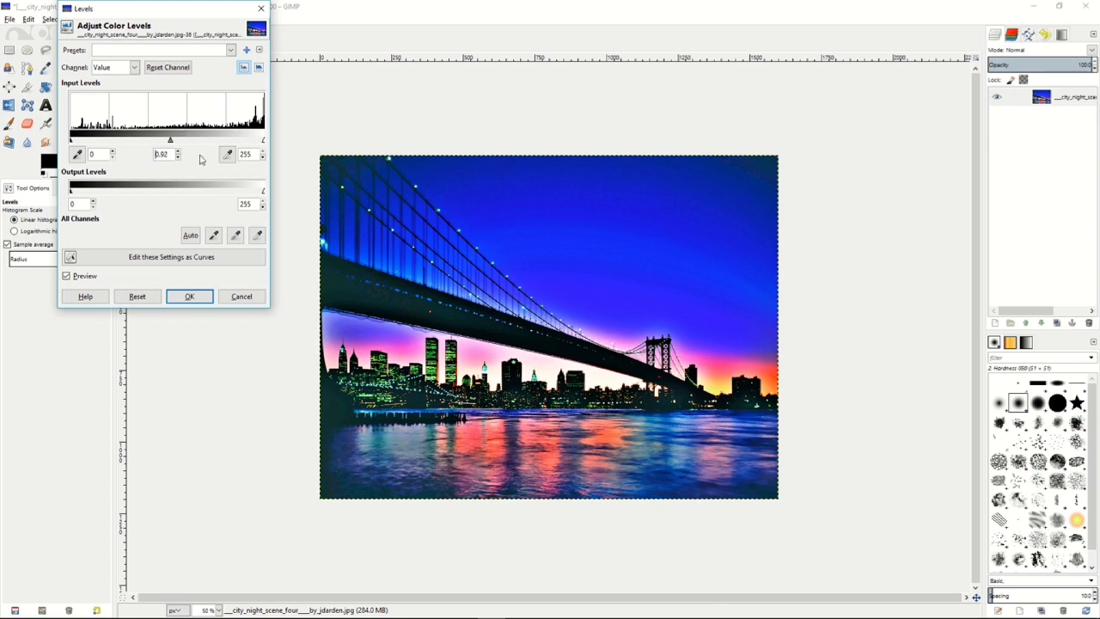
click(189, 296)
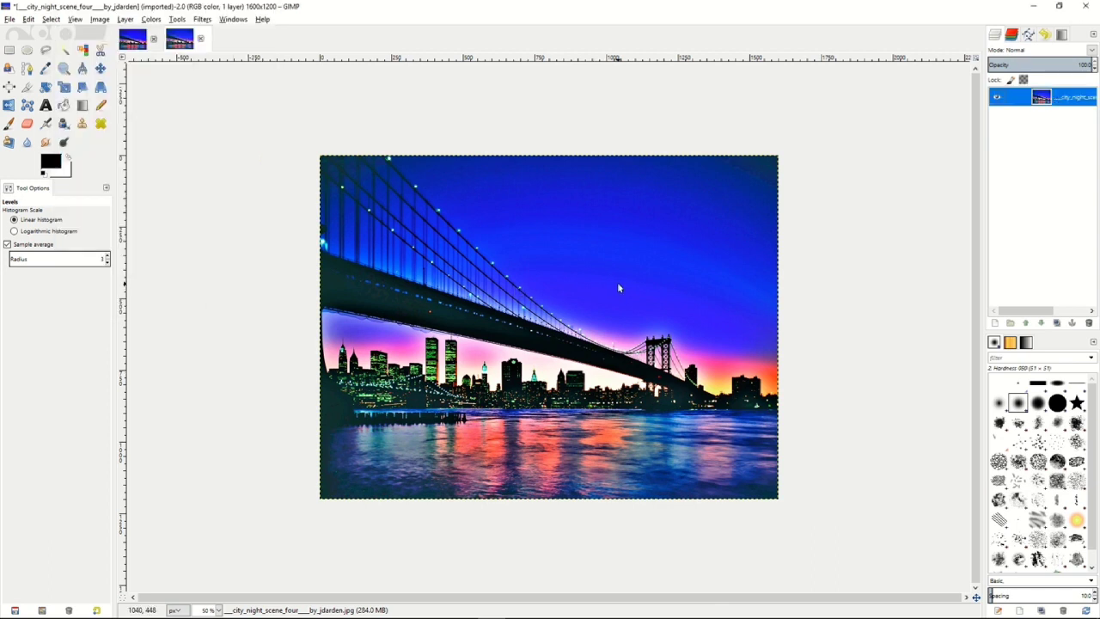
Duplicate the merged city scene layer and desaturate the copy based on Lightness, after comparing Luminosity and Average.
right_click(1025, 101)
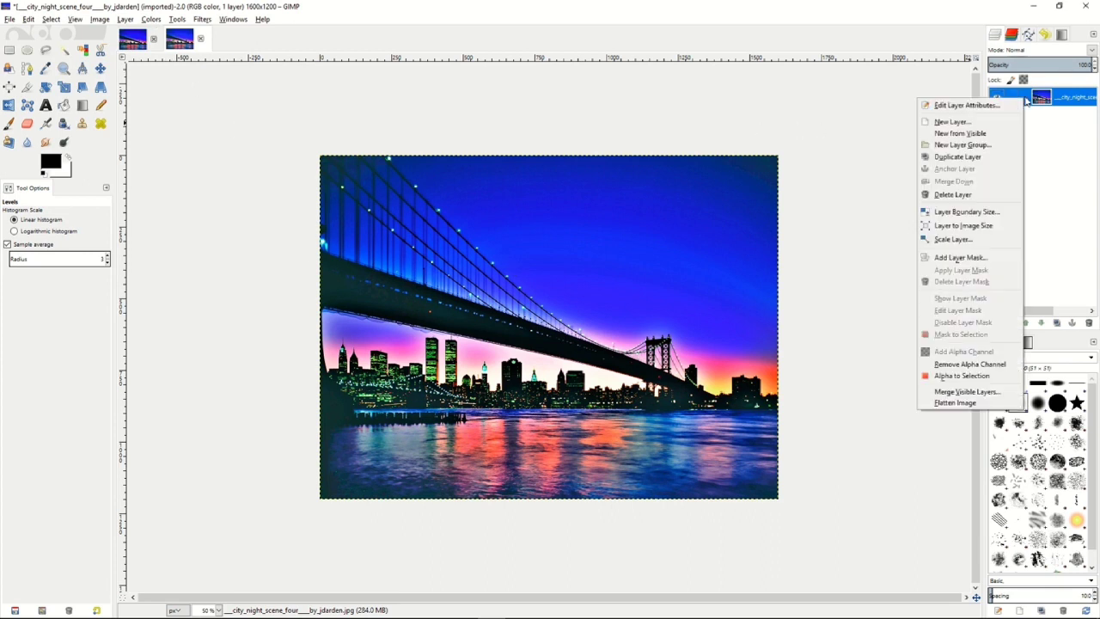
click(959, 157)
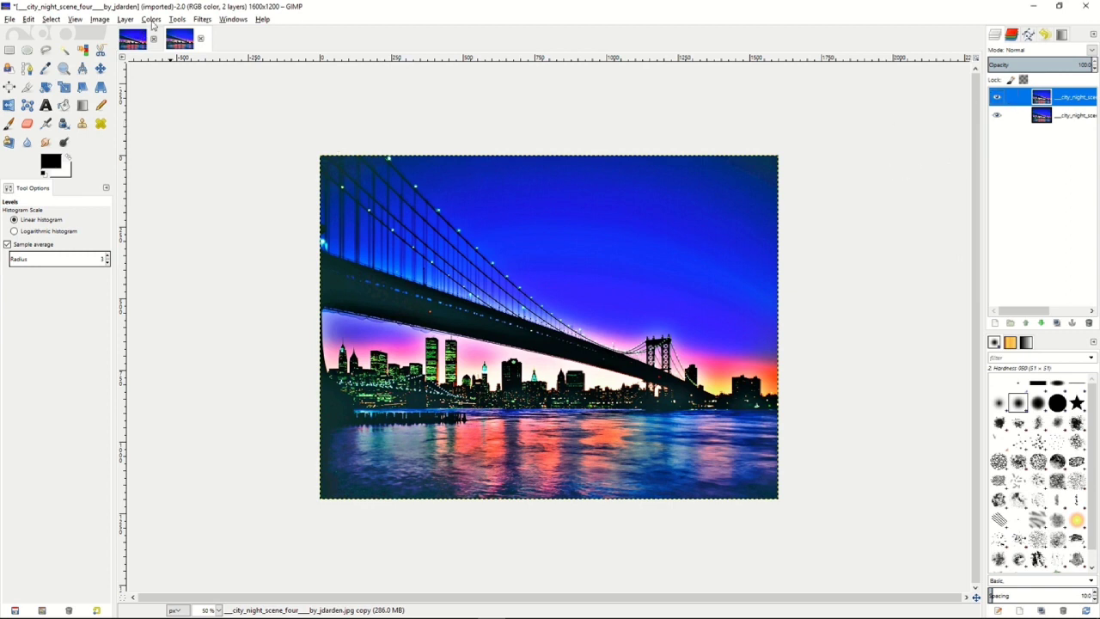
click(151, 20)
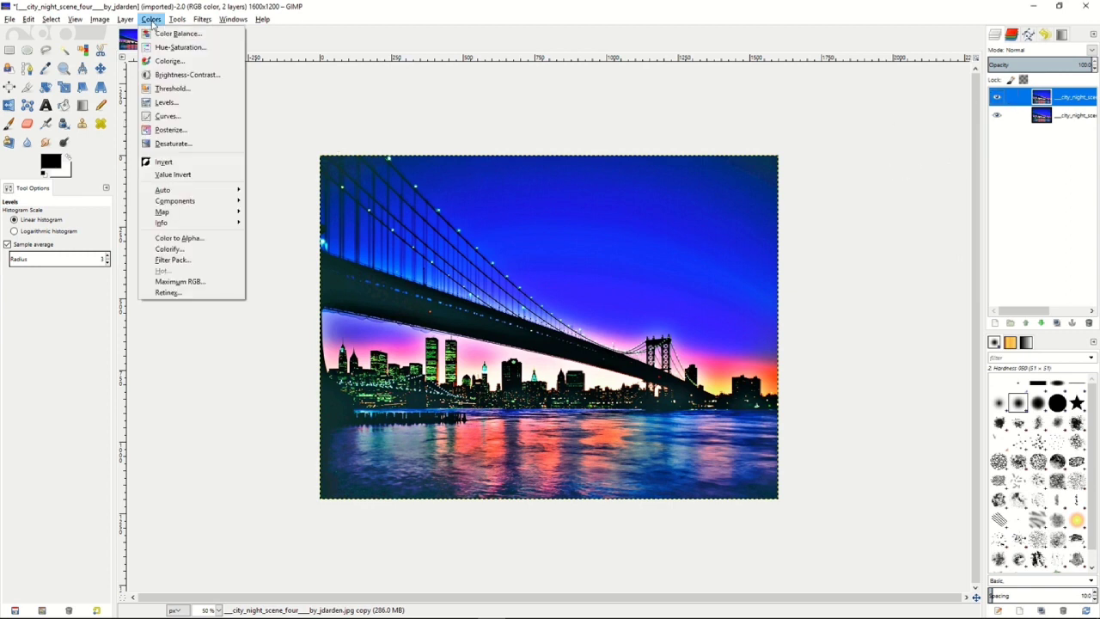
click(160, 145)
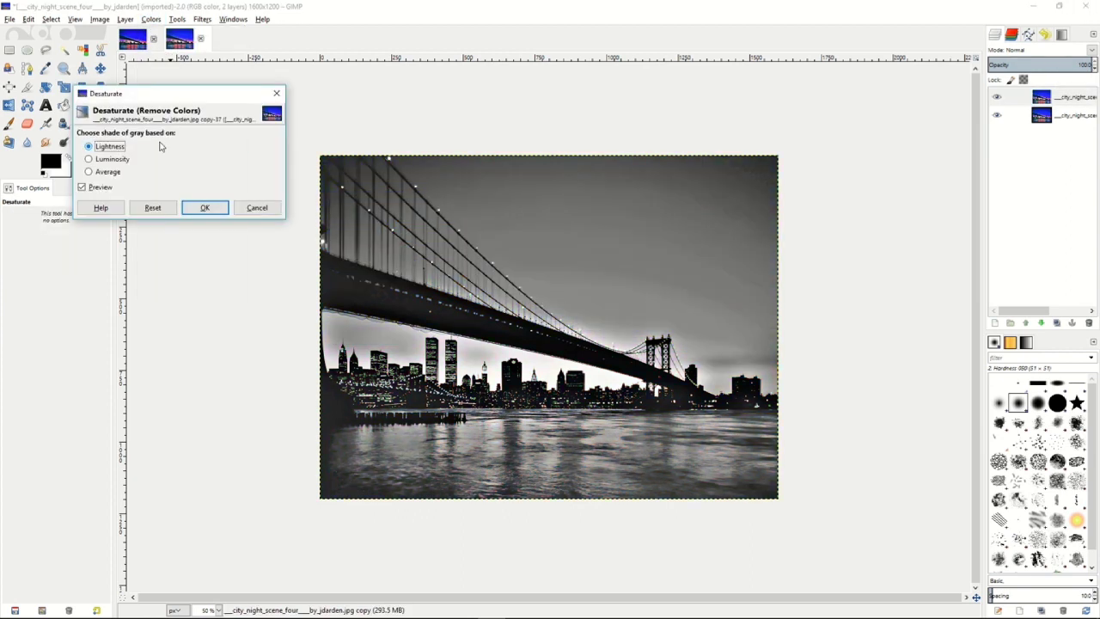
click(98, 163)
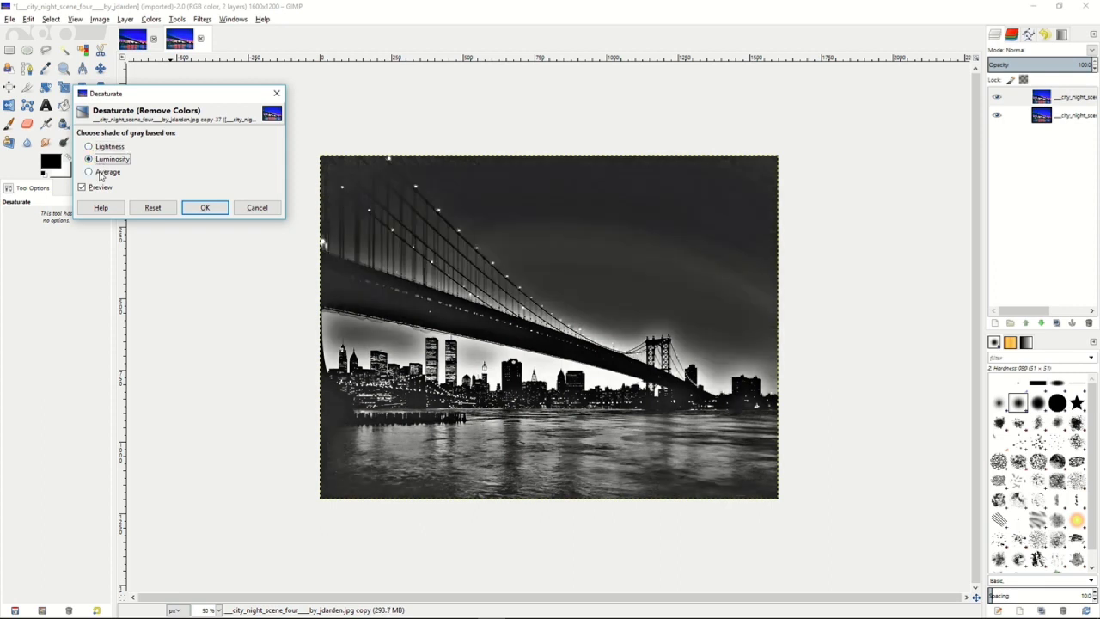
click(101, 175)
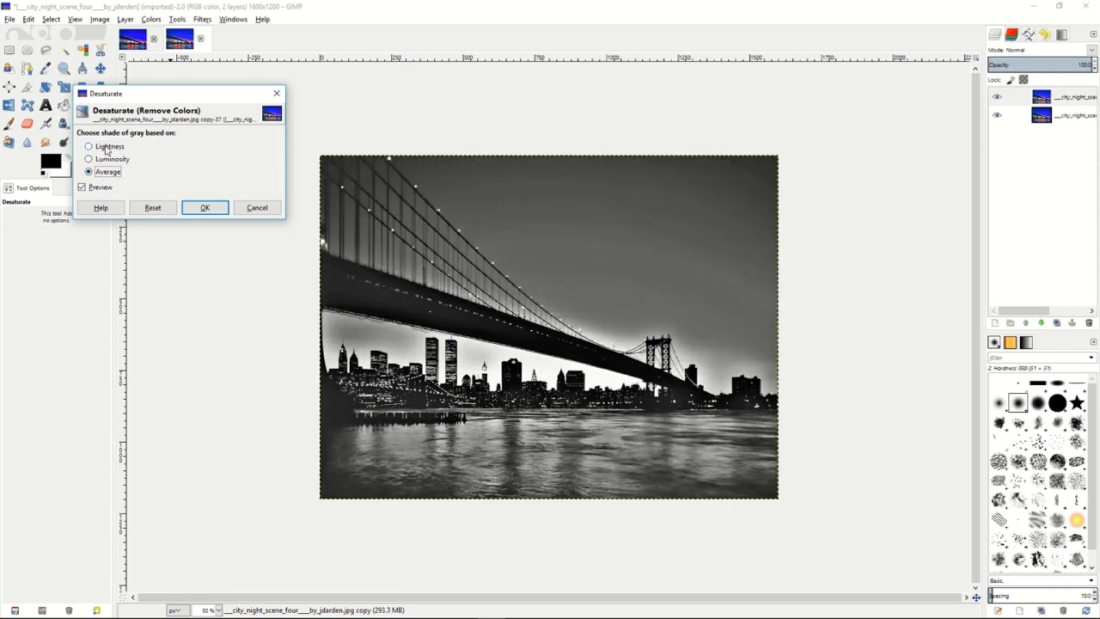
click(107, 151)
click(196, 210)
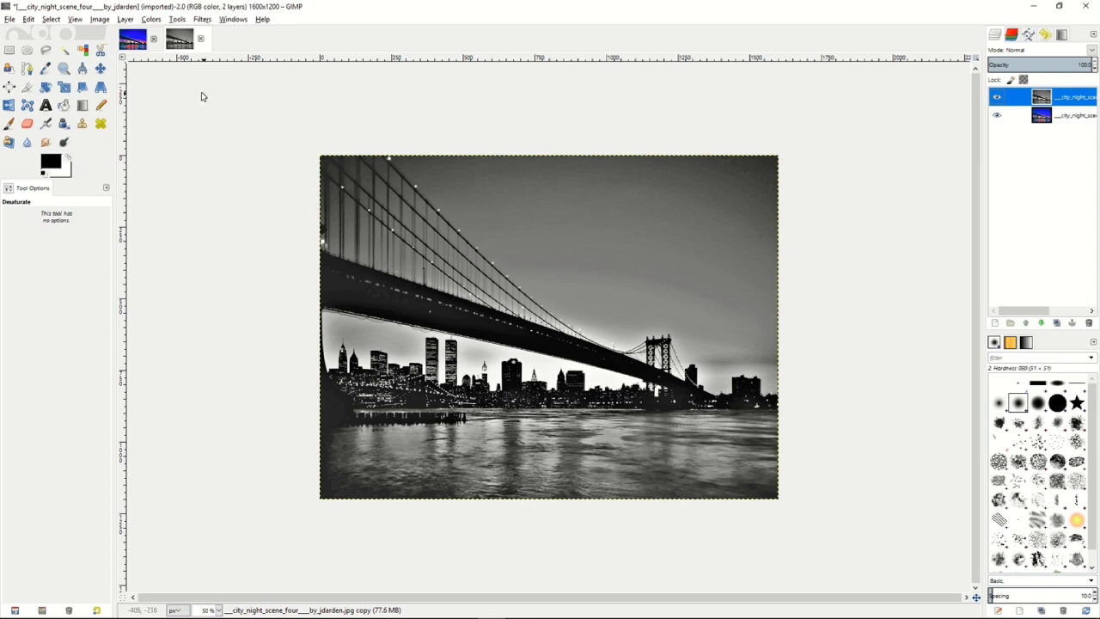
Invert the desaturated copy and apply a Gaussian Blur with a 20 px horizontal and vertical radius.
click(151, 19)
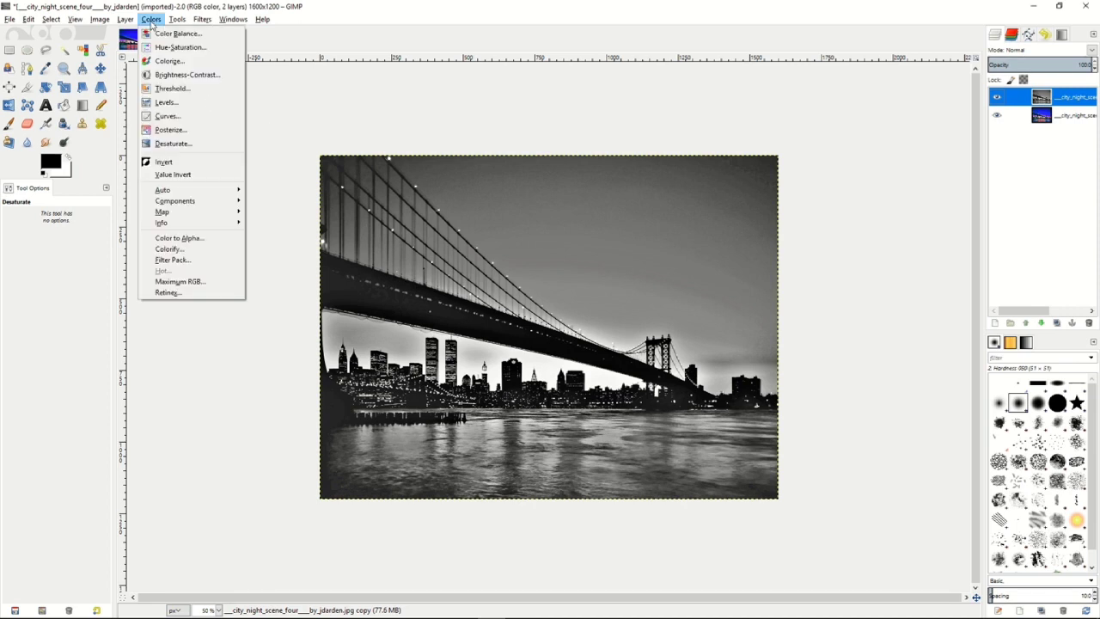
click(168, 162)
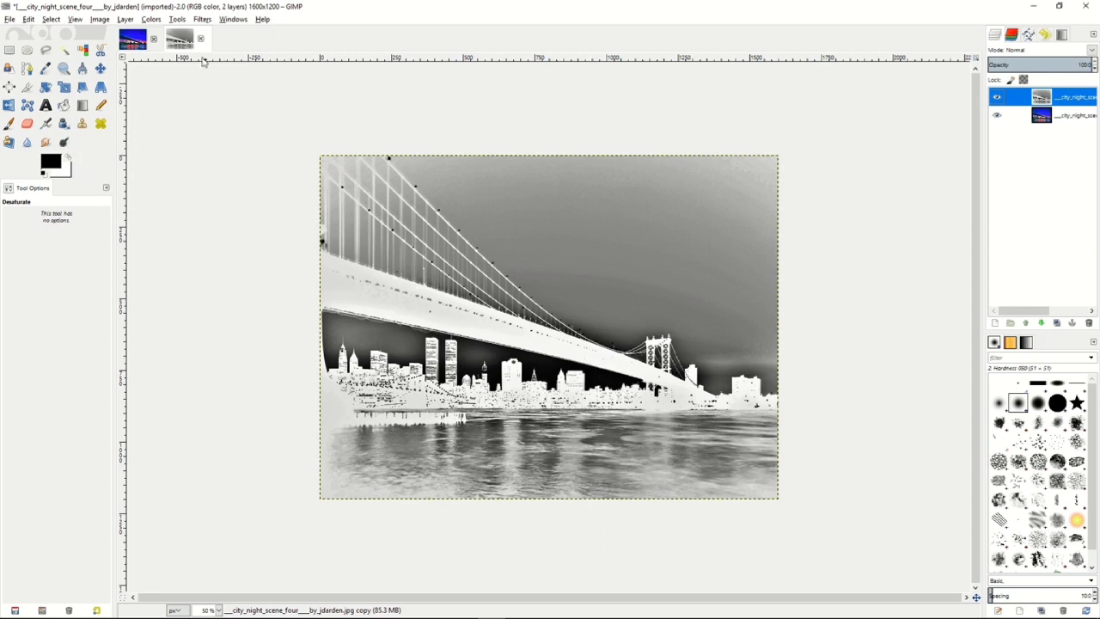
click(177, 19)
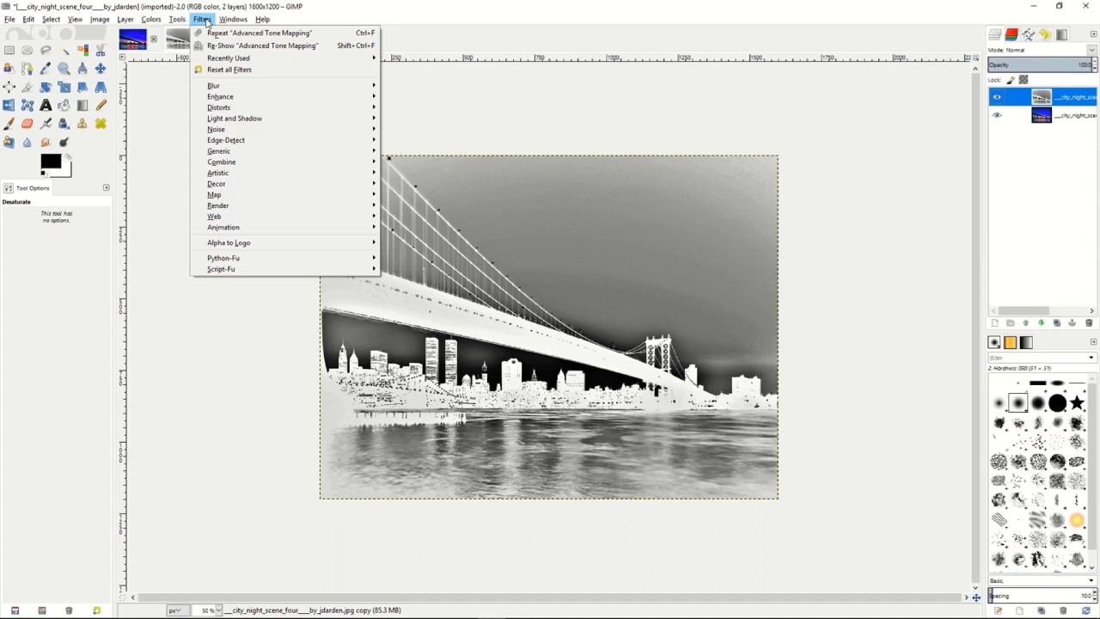
mouse_move(224, 89)
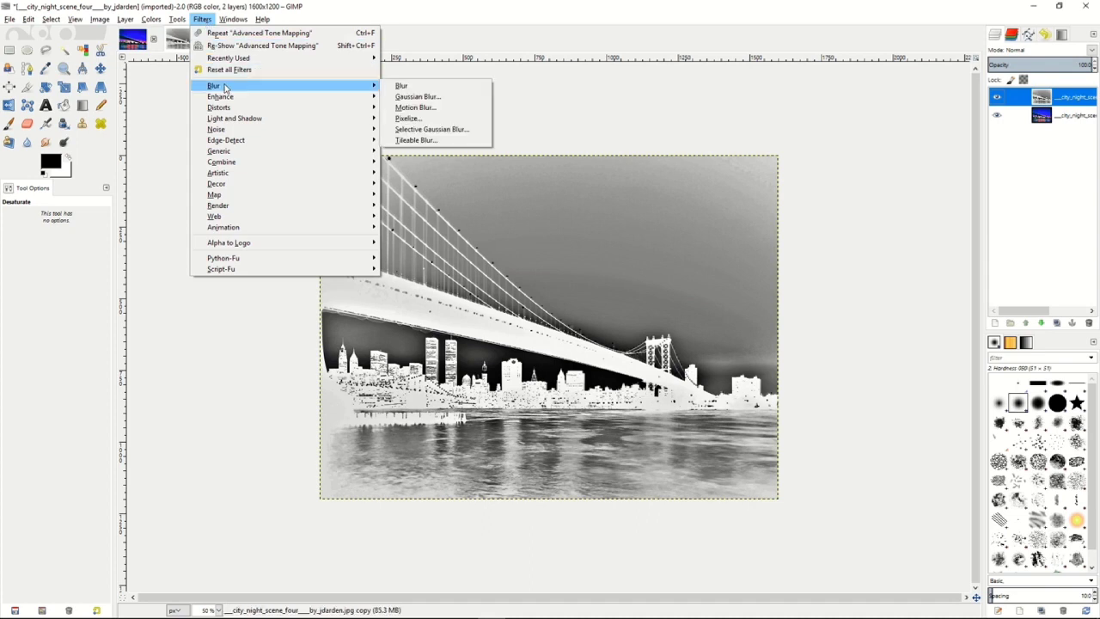
click(433, 101)
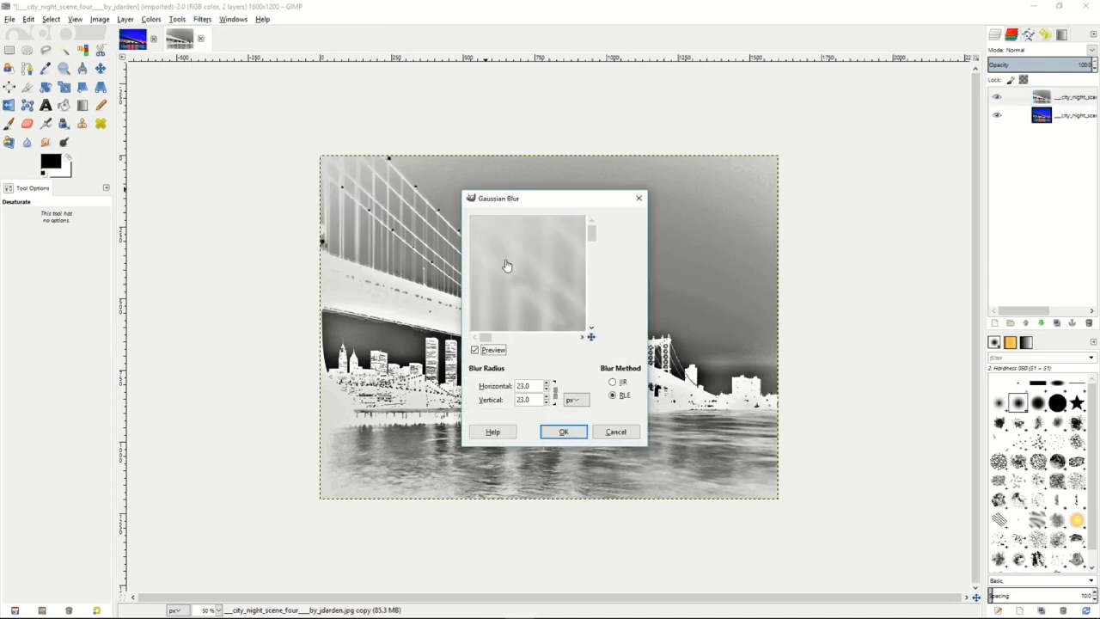
click(548, 388)
click(548, 388)
click(547, 389)
click(547, 389)
click(564, 432)
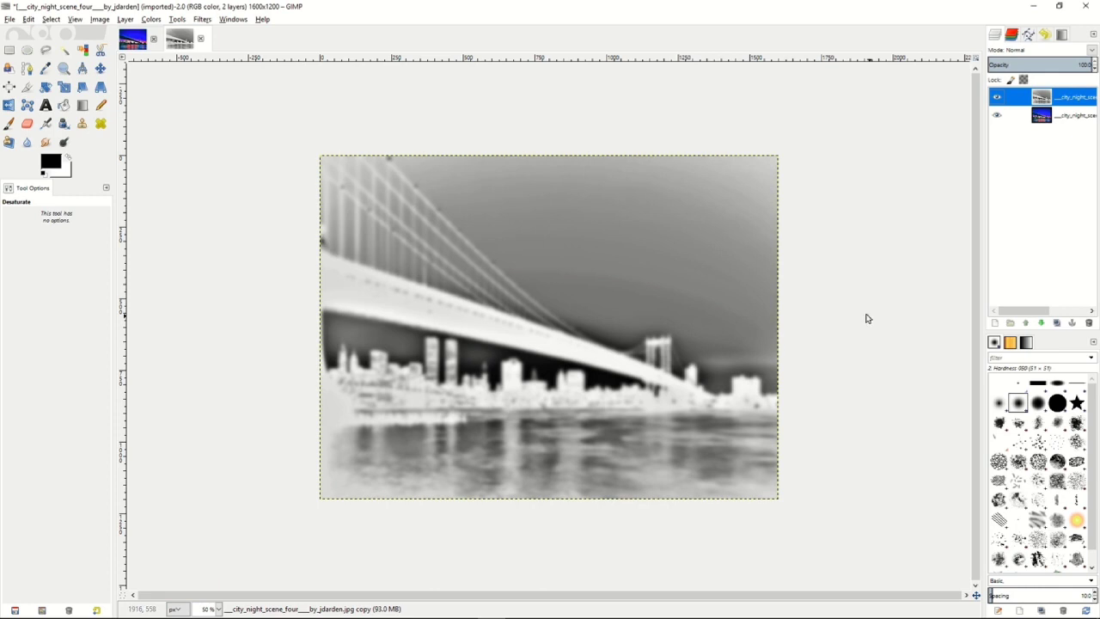
Set the blurred layer to Overlay mode at 48% opacity and merge it down into the colour layer.
click(1091, 52)
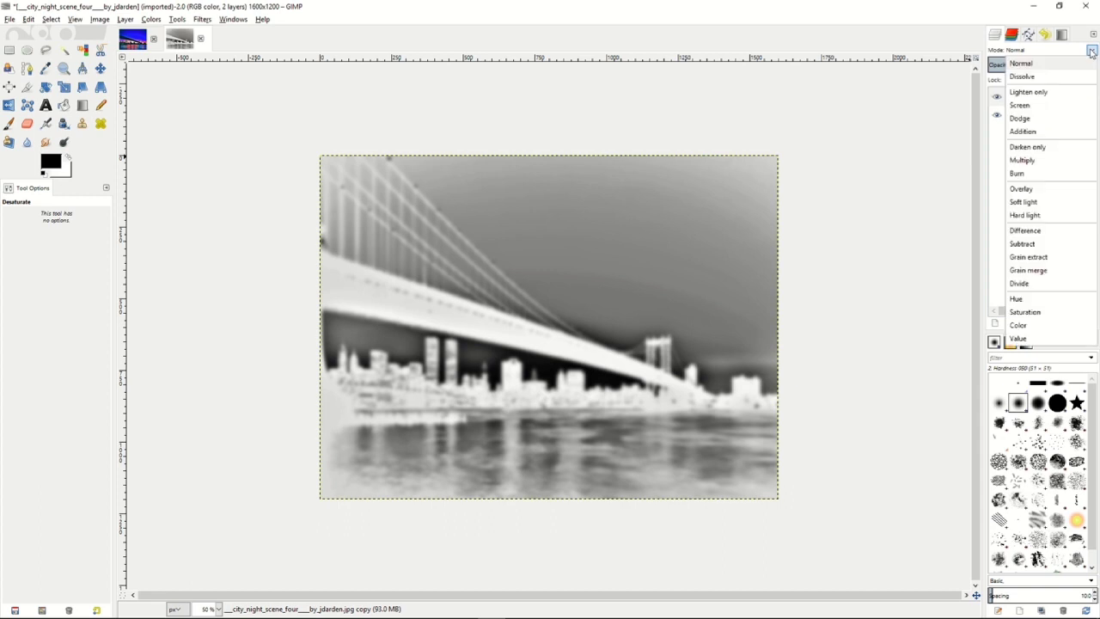
click(1022, 189)
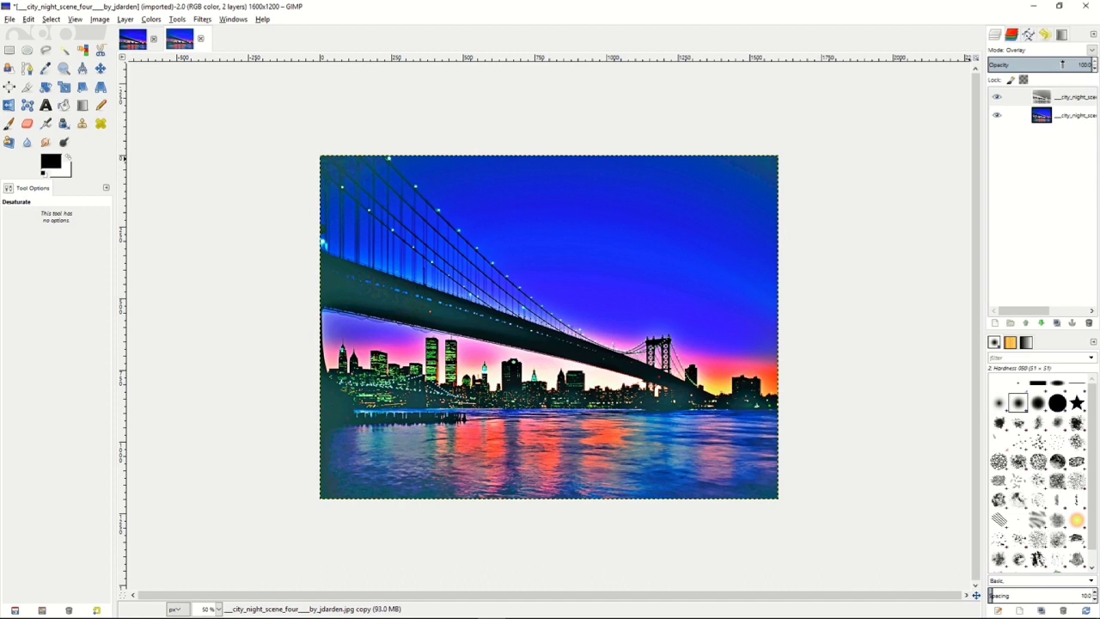
drag(1064, 65, 1038, 64)
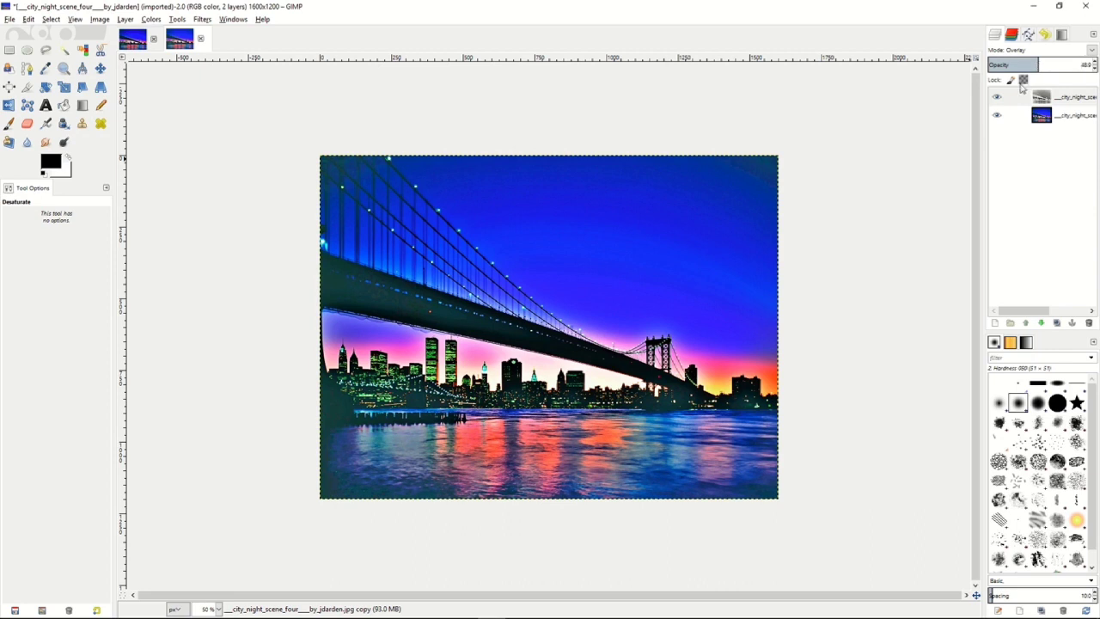
right_click(1026, 101)
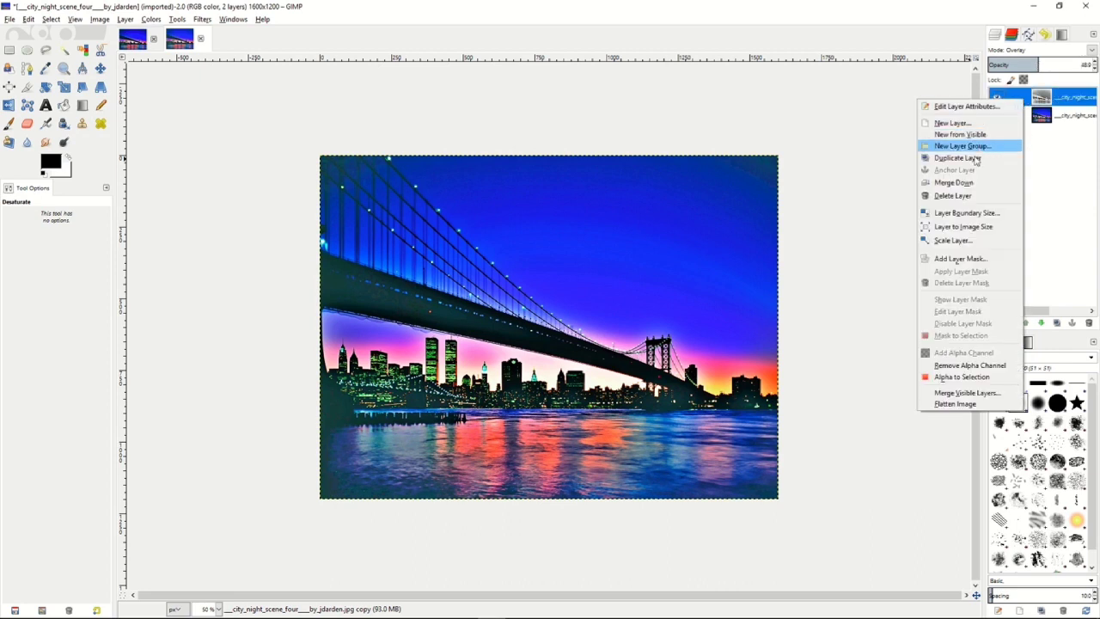
click(955, 188)
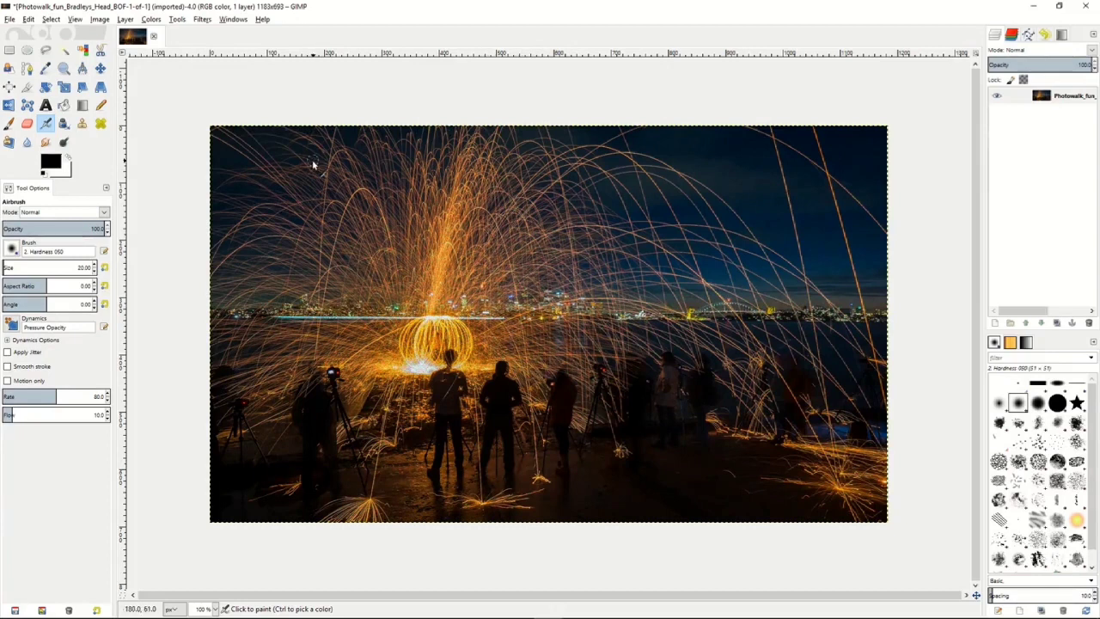
Try a light Gaussian Blur on the night light-trail photo and undo it.
click(202, 20)
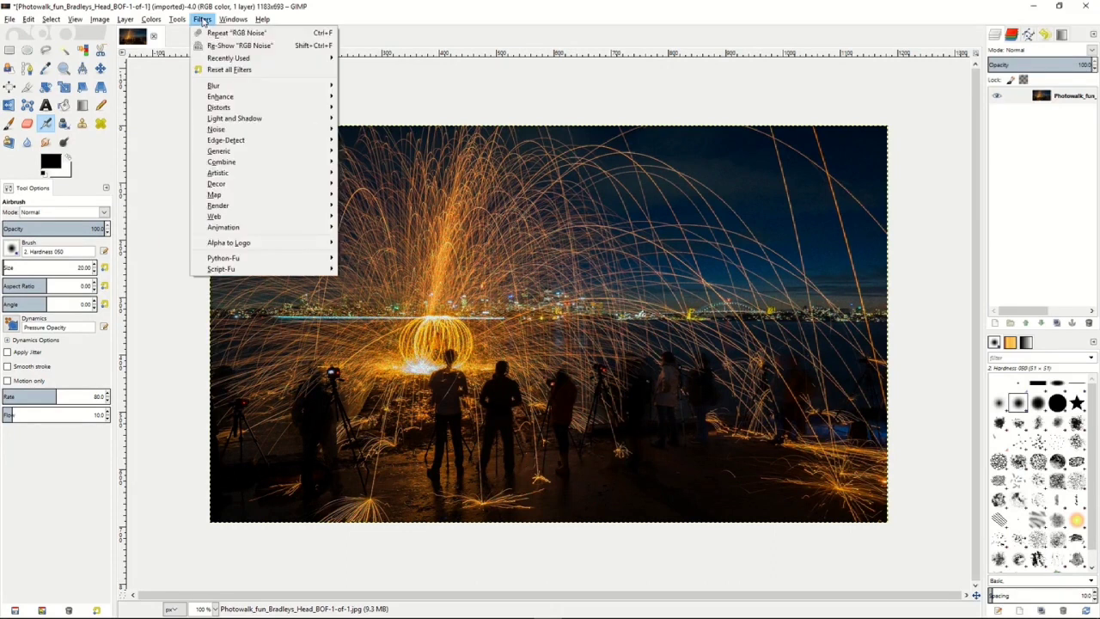
mouse_move(226, 86)
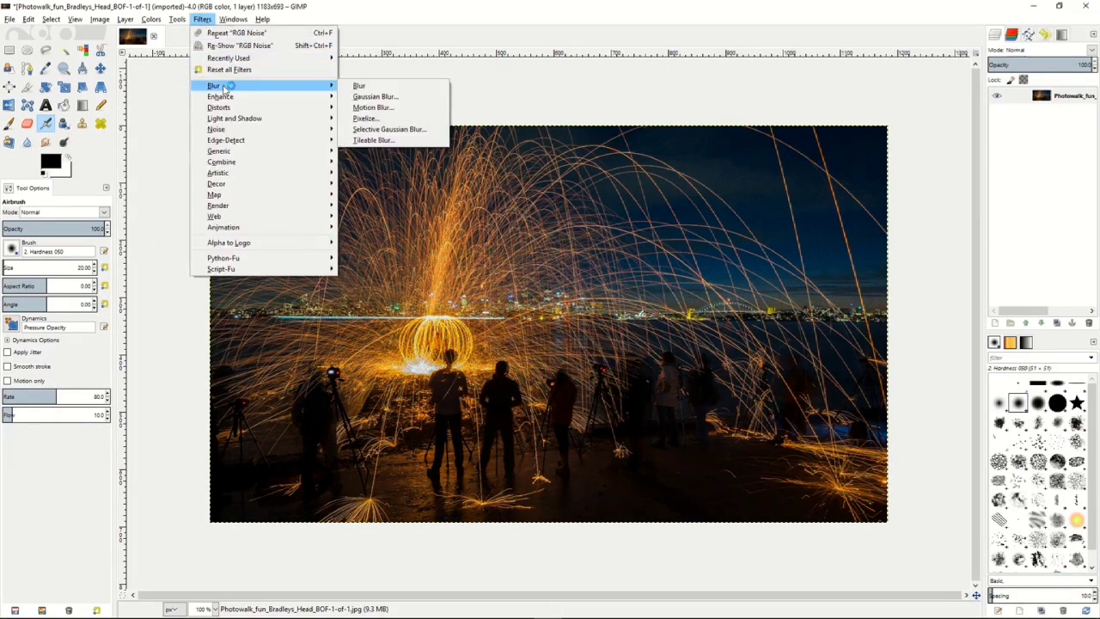
click(375, 99)
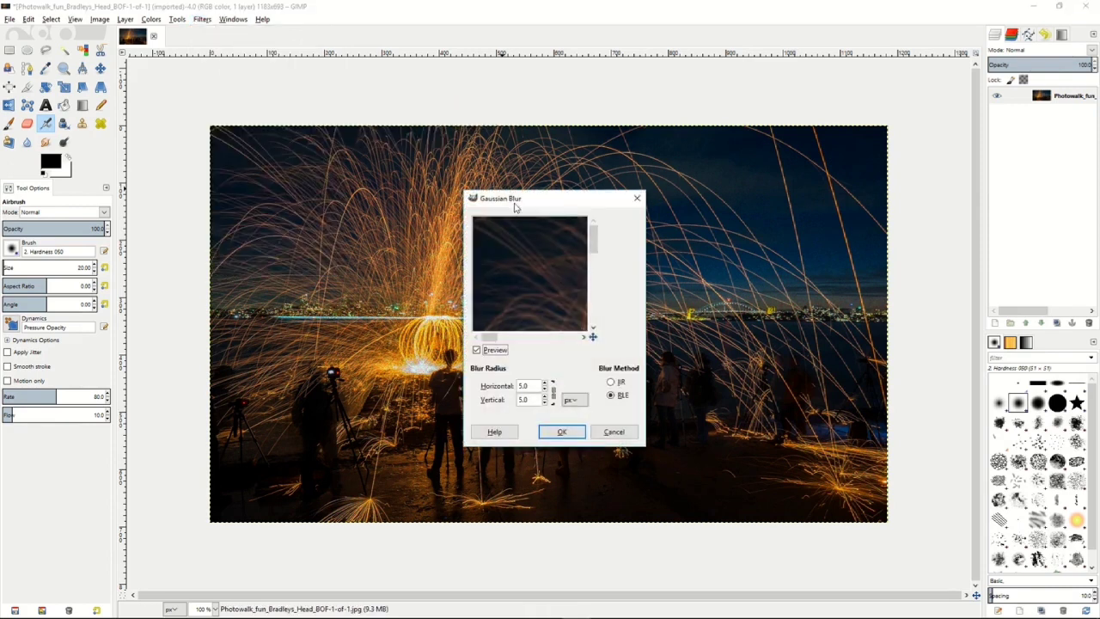
click(545, 390)
click(562, 432)
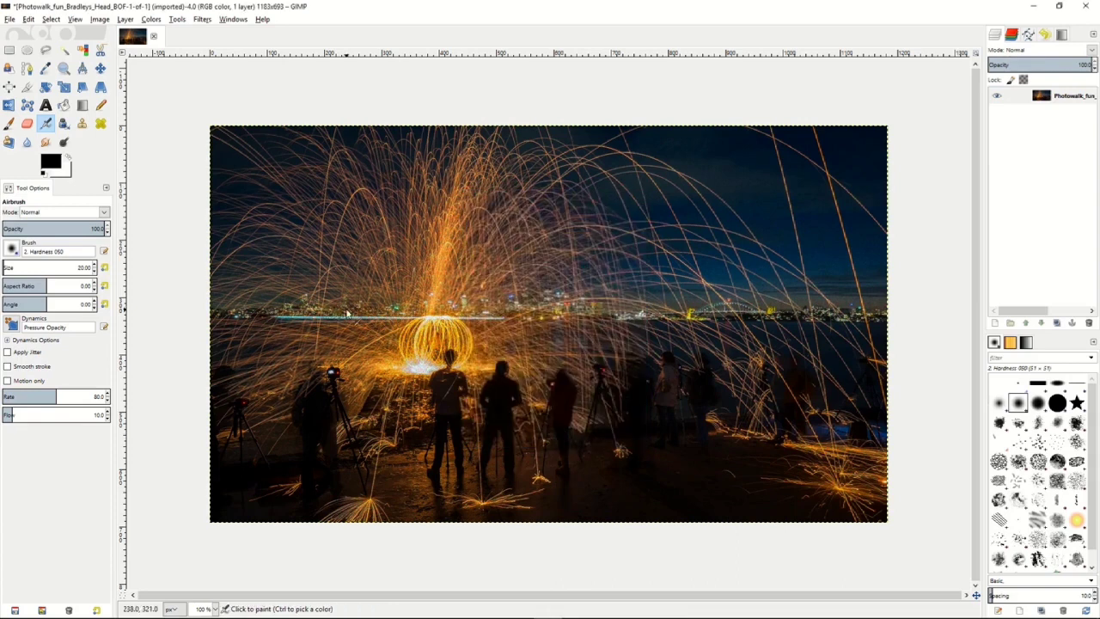
click(35, 22)
click(39, 34)
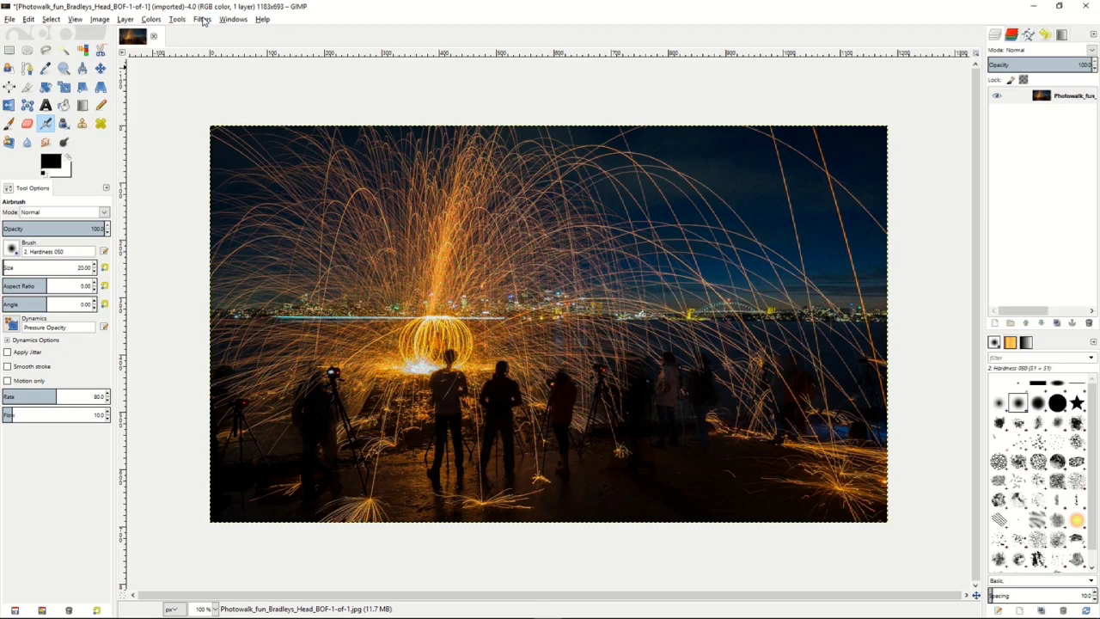
Apply Wavelet denoise to the light-trail photo with a slightly raised amount for the Y channel.
click(203, 21)
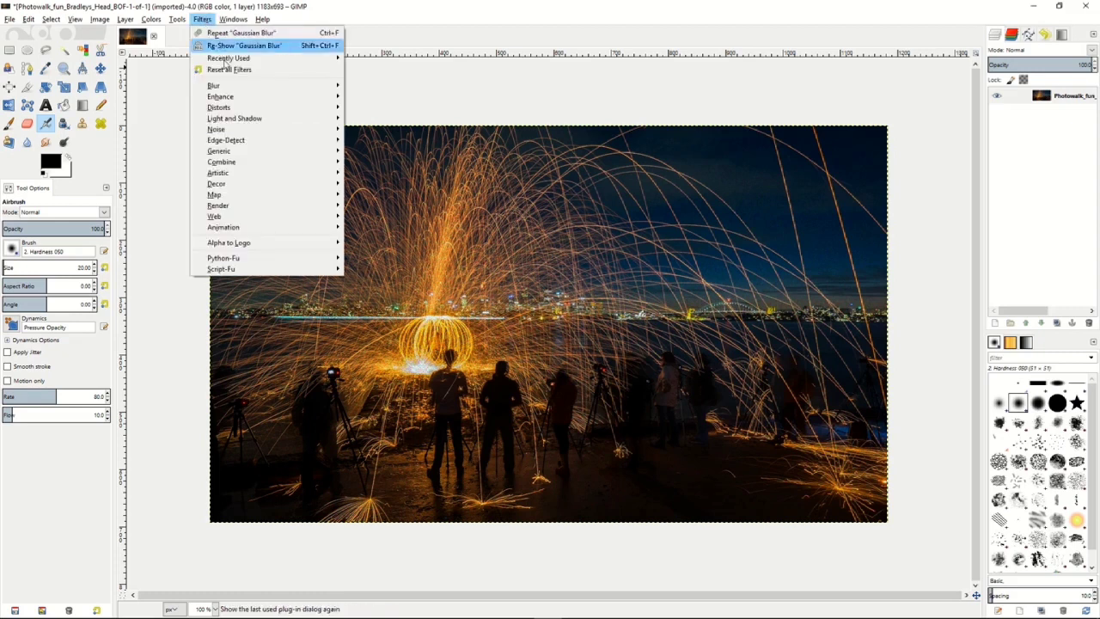
mouse_move(239, 102)
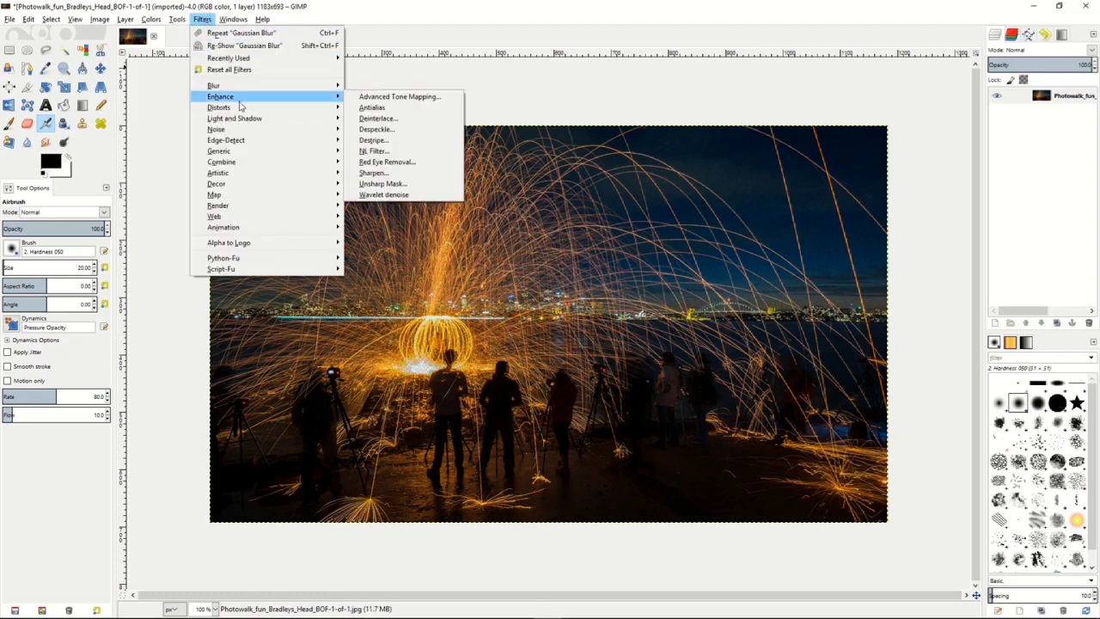
click(375, 196)
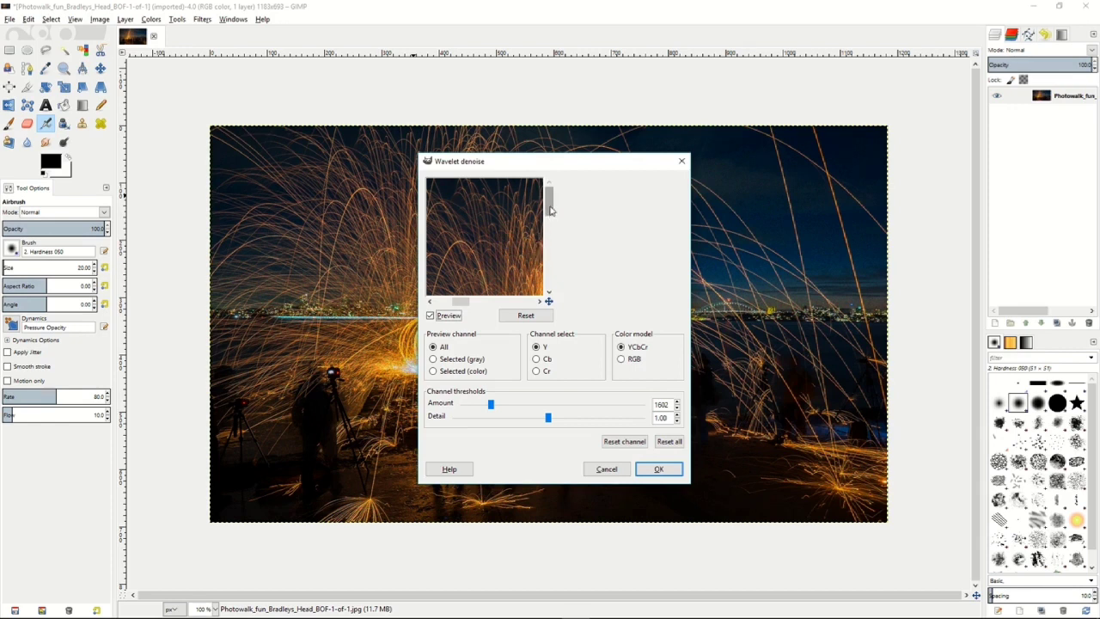
drag(513, 247, 486, 203)
drag(507, 271, 502, 221)
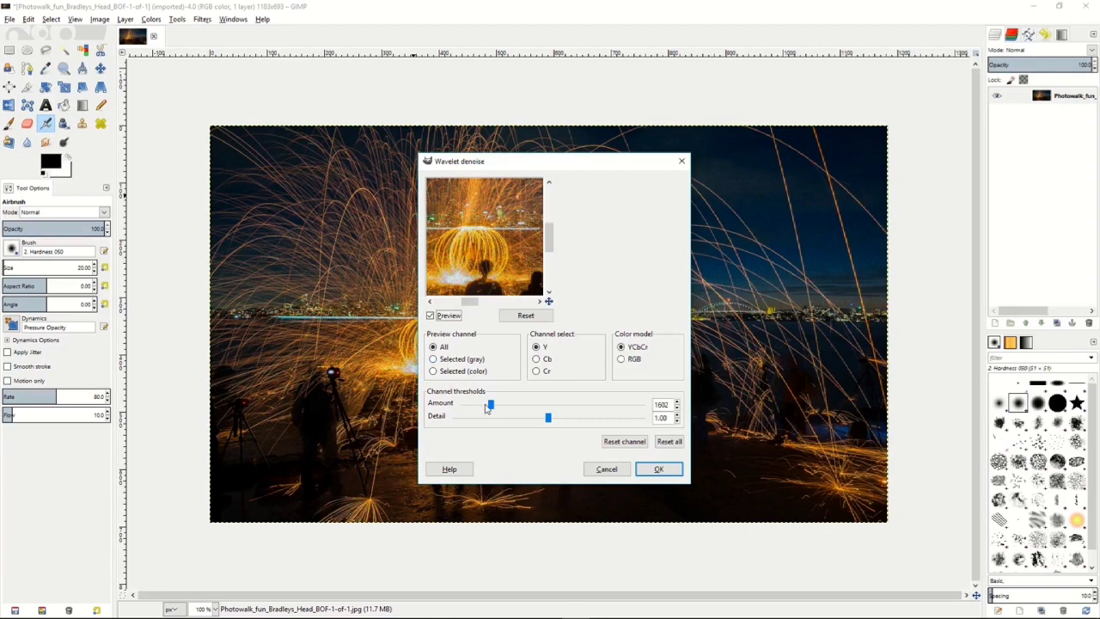
drag(490, 405, 514, 405)
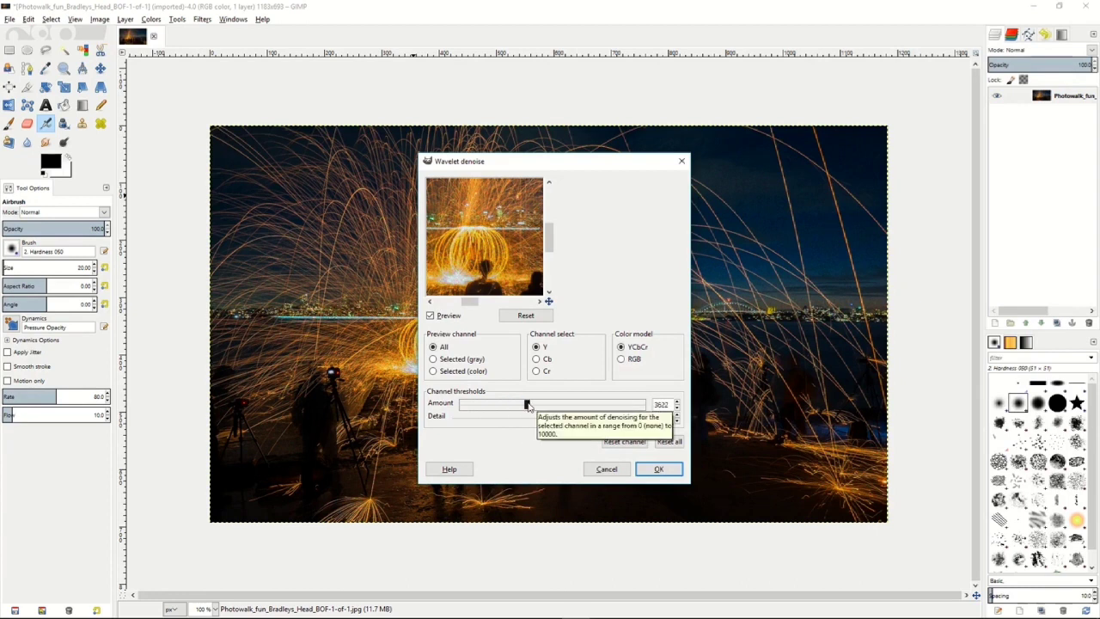
drag(527, 405, 497, 405)
click(656, 469)
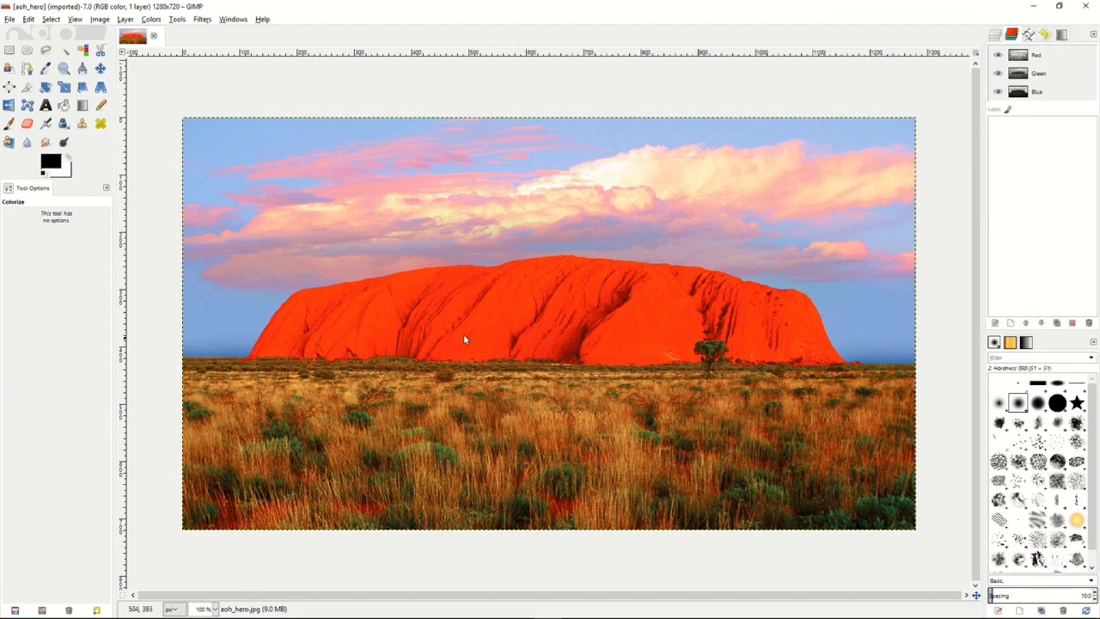
Duplicate the aoh_hero.jpg layer of the desert rock photo.
click(995, 36)
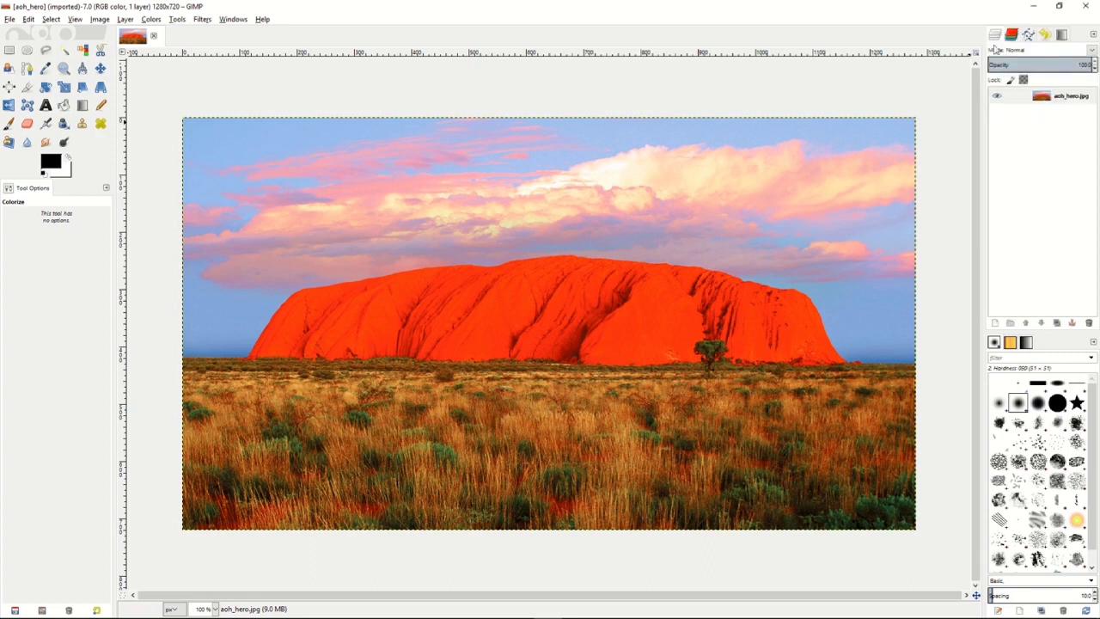
click(1024, 101)
right_click(1024, 101)
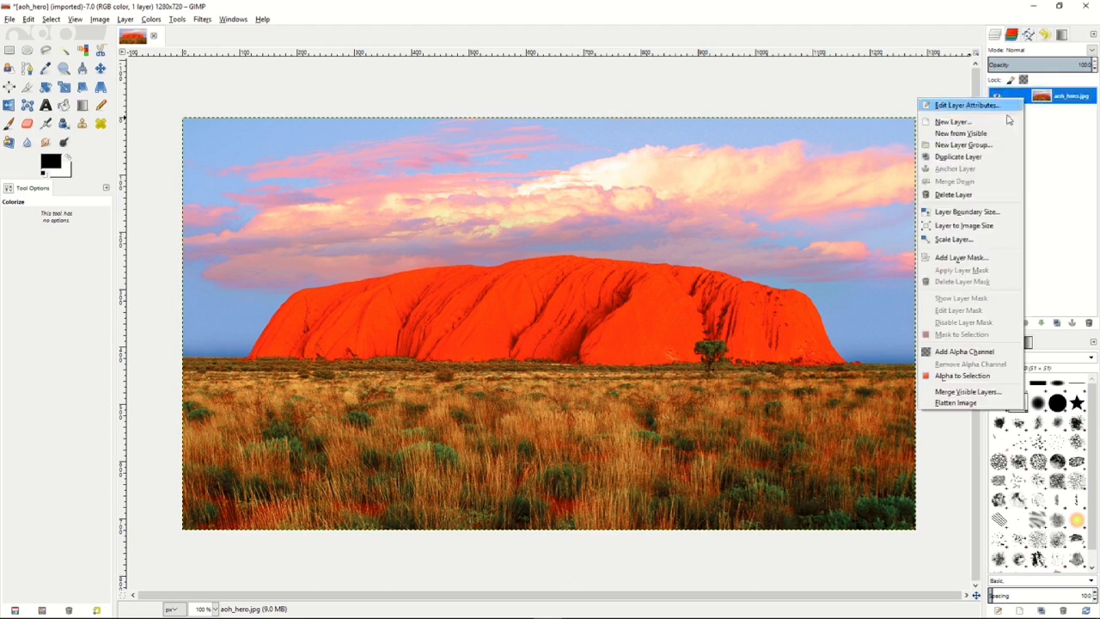
click(971, 158)
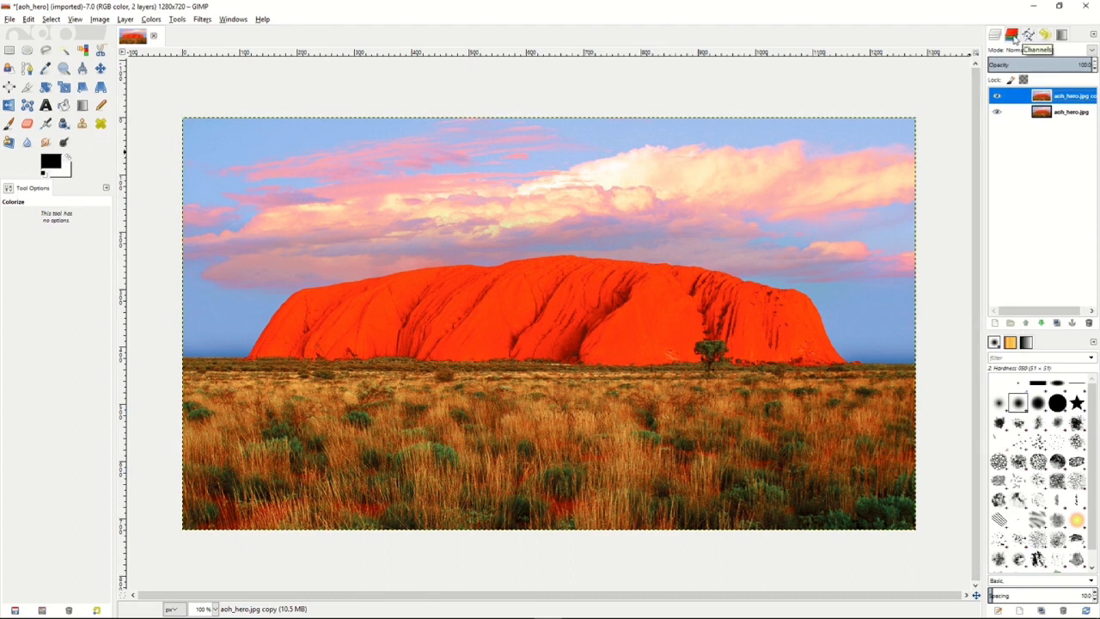
Select the whole image and make a separate copy of the Red channel.
click(1013, 35)
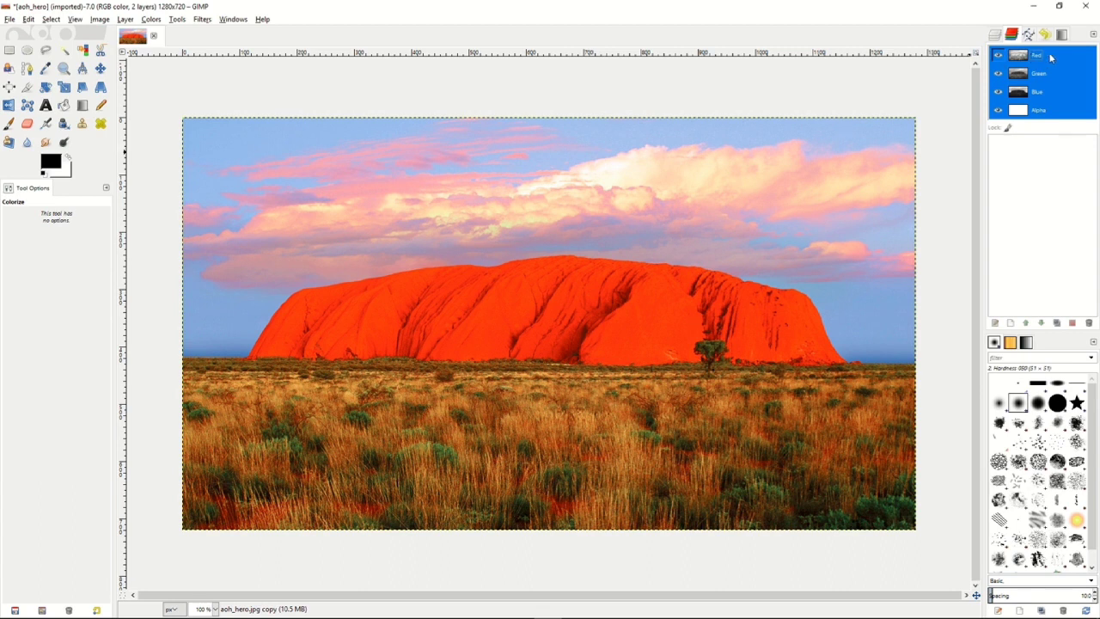
click(1050, 57)
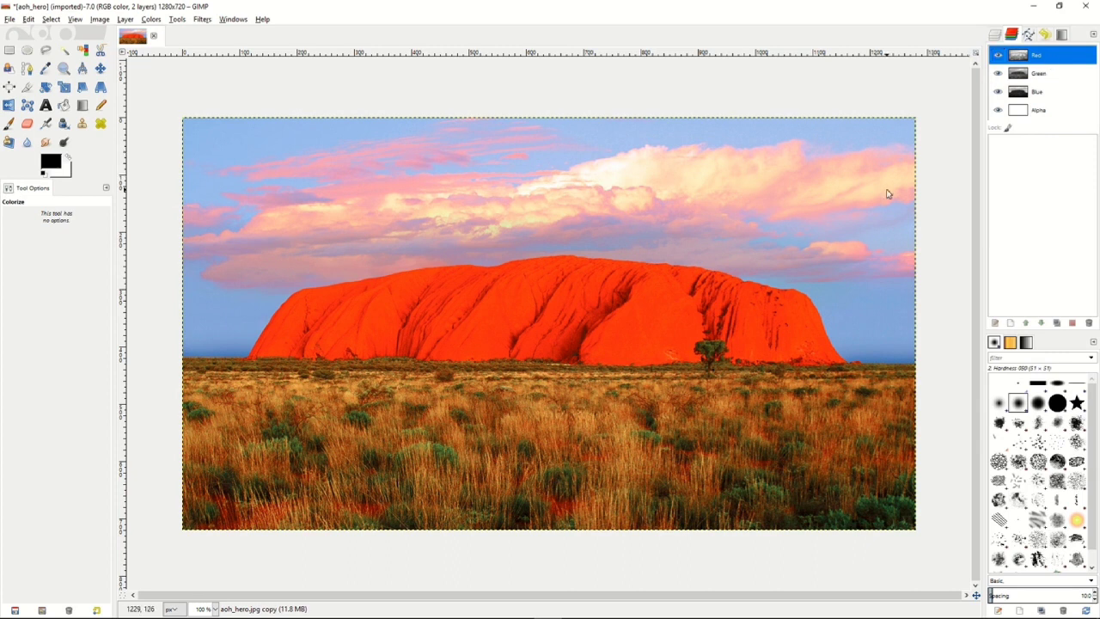
click(51, 19)
click(60, 37)
drag(1046, 57, 1043, 152)
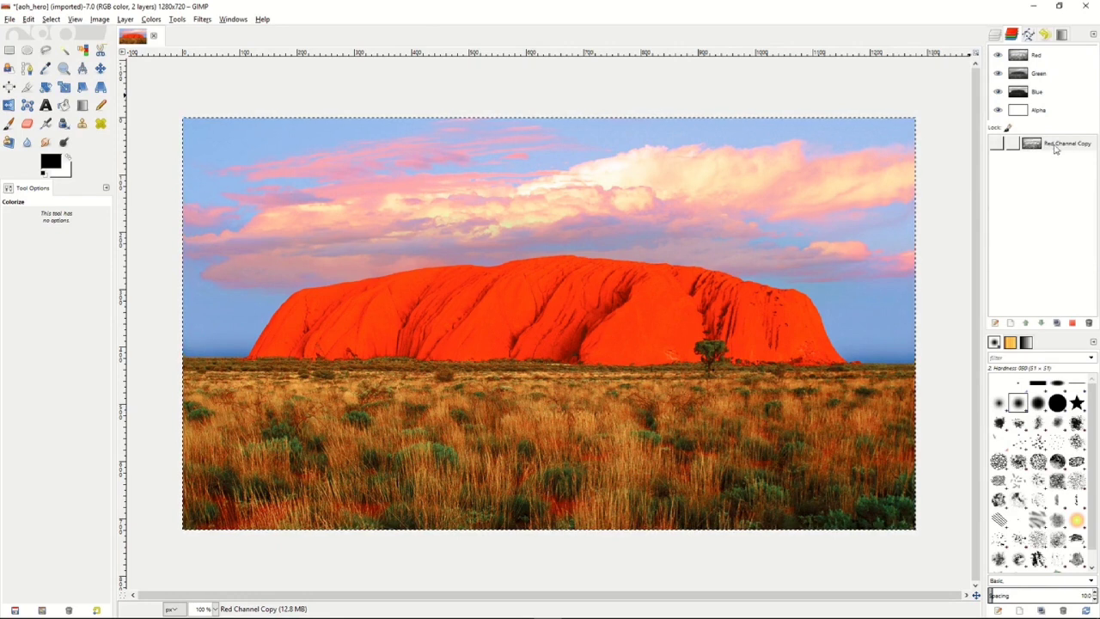
Rename the Red channel copy to L.
click(1058, 146)
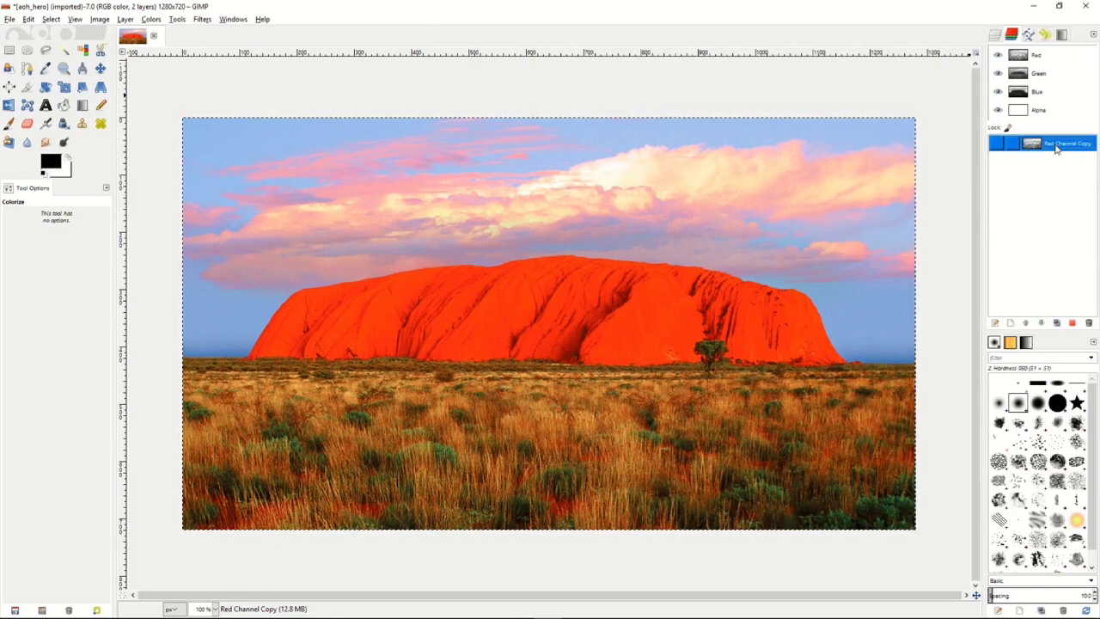
double_click(1056, 146)
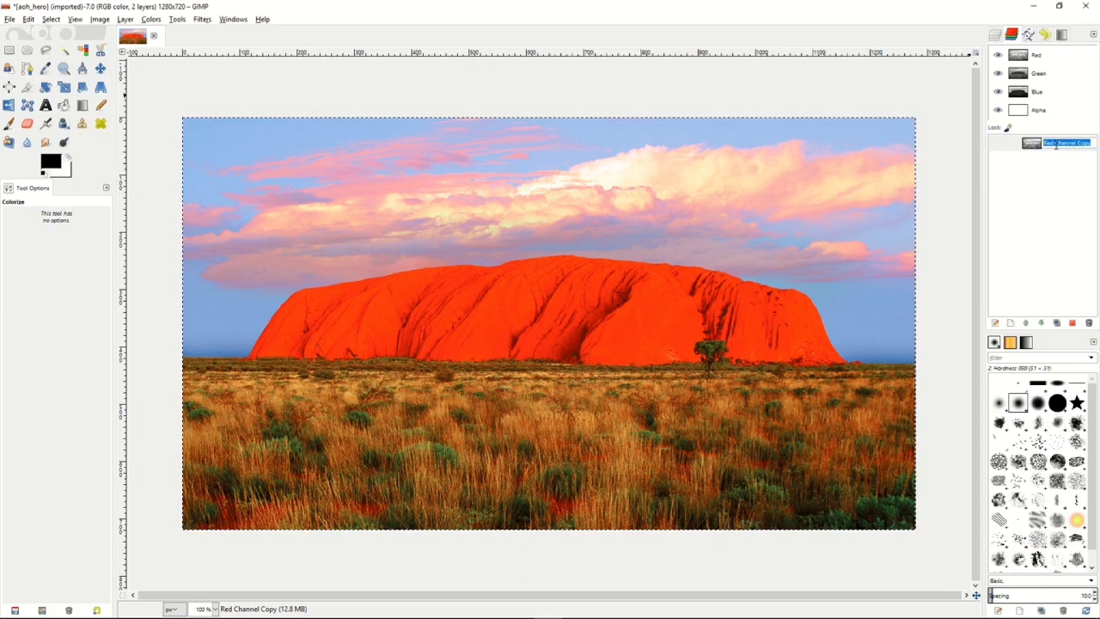
text(L)
key(Return)
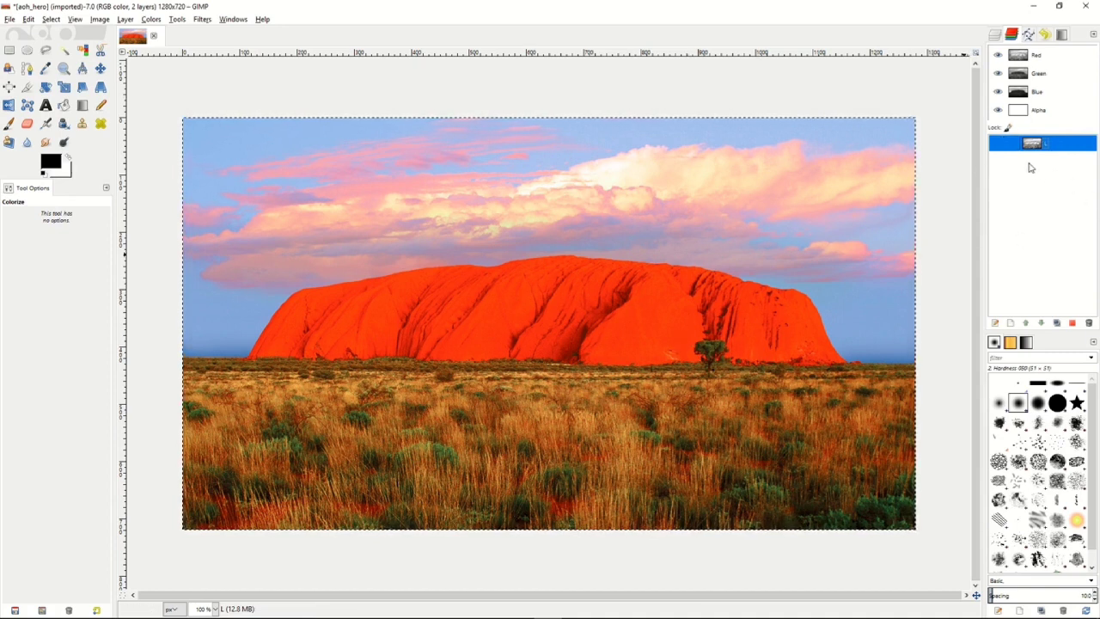
Subtract channel L from the full selection and save the result as a channel named D.
right_click(1056, 145)
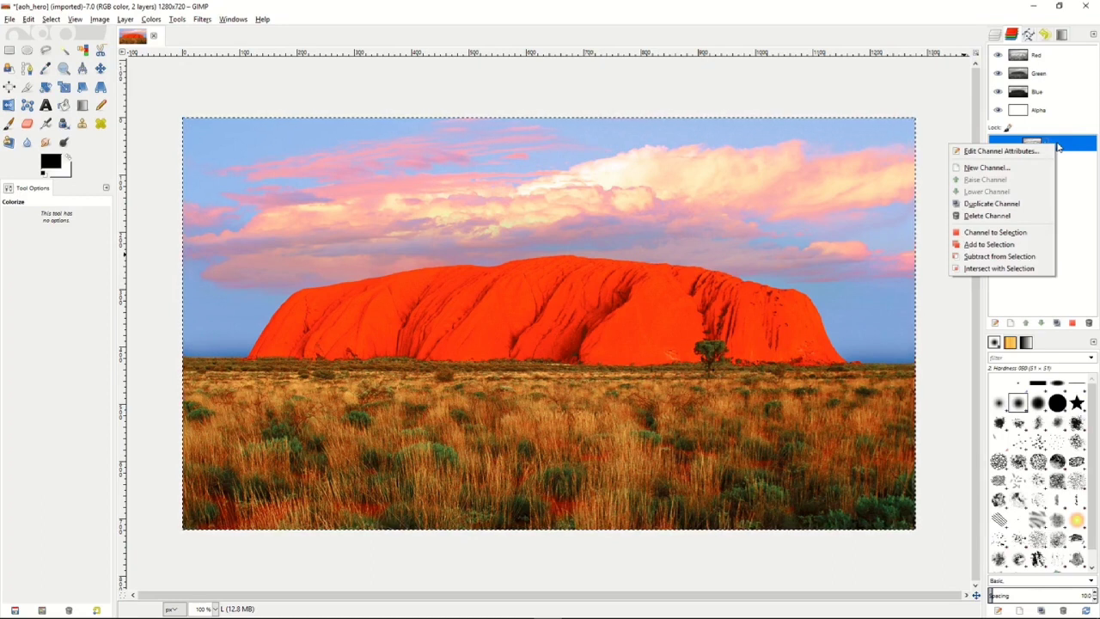
click(1000, 258)
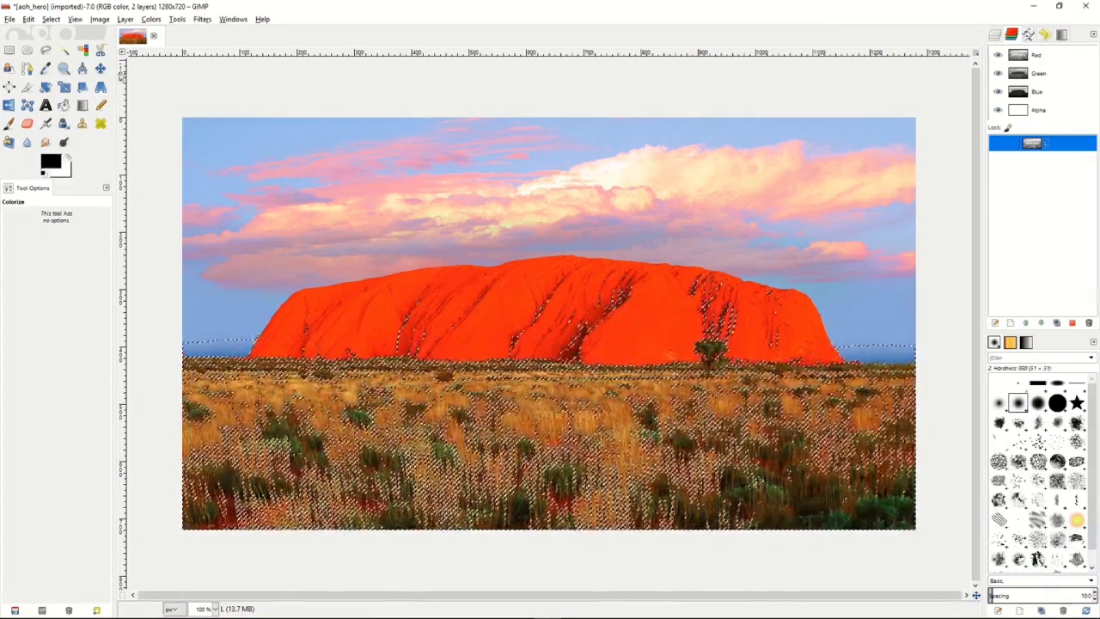
click(52, 19)
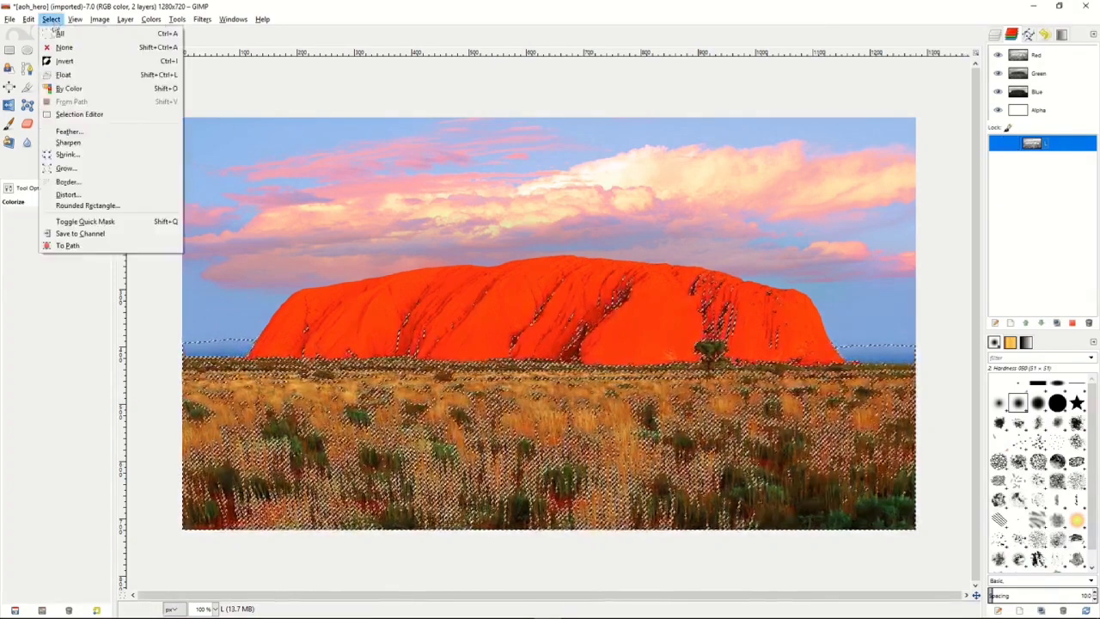
click(75, 234)
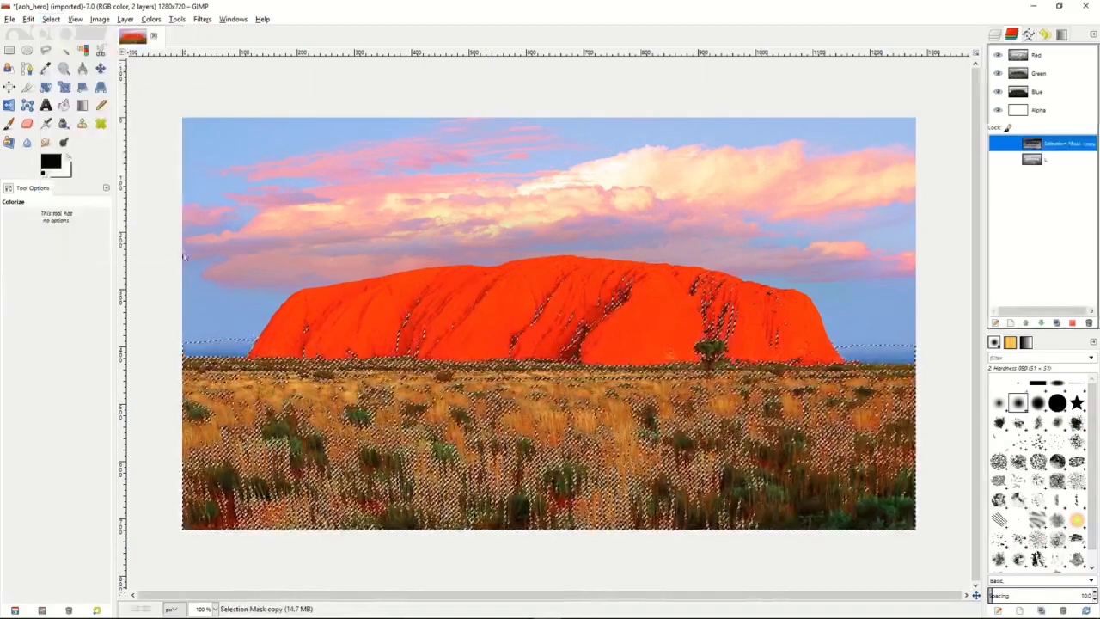
double_click(1055, 146)
text(D)
key(Return)
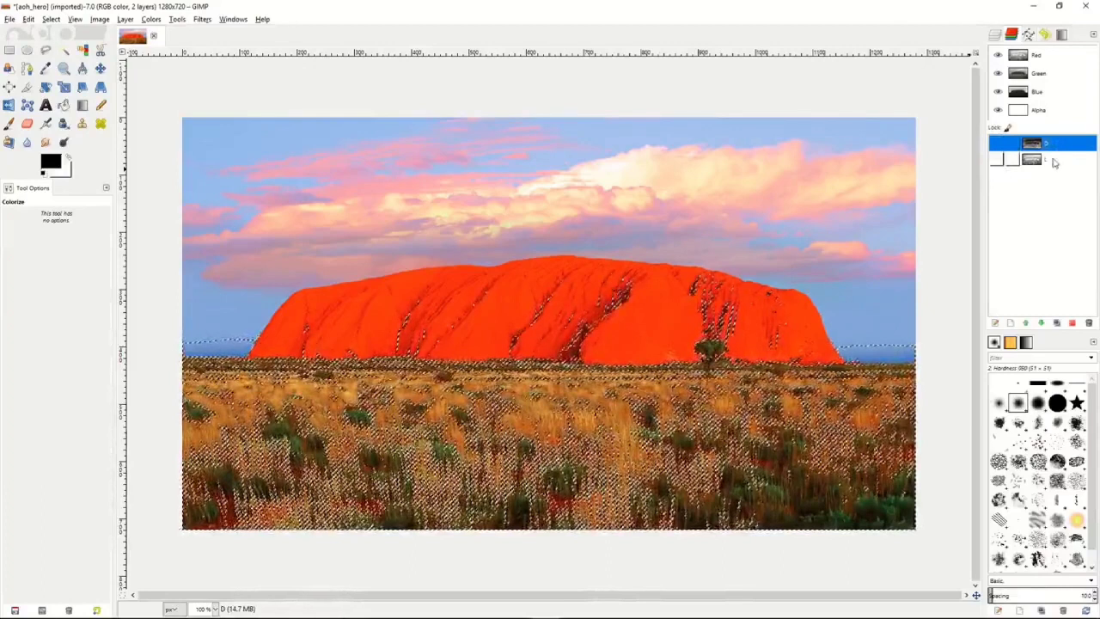
Subtract channel L from the selection again and save the result as a channel named DD.
click(1055, 161)
right_click(1058, 161)
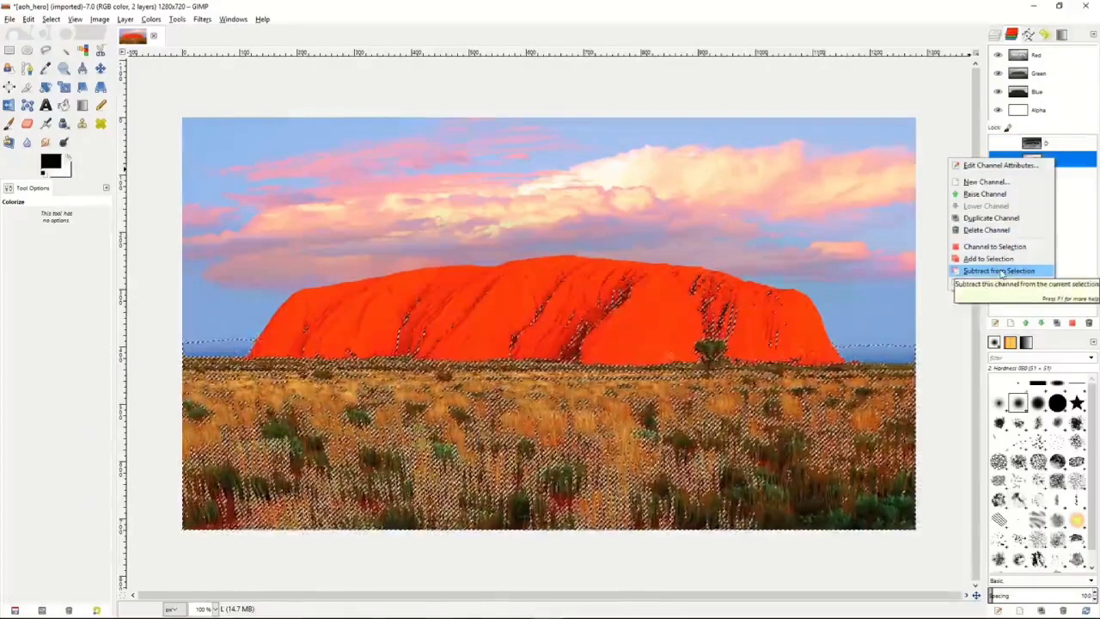
click(1001, 272)
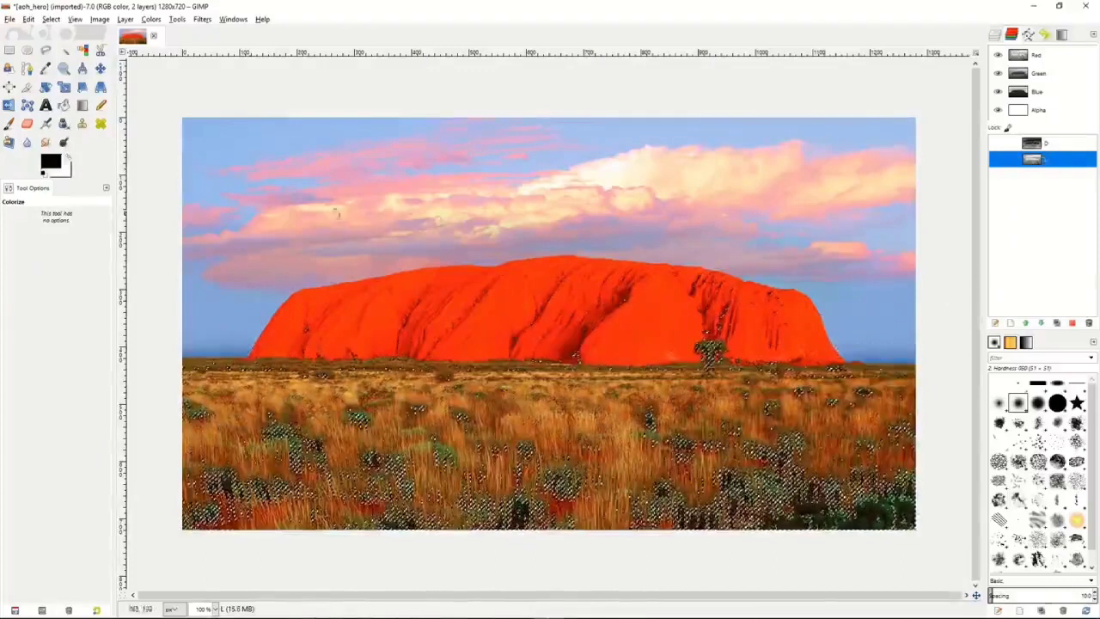
click(50, 19)
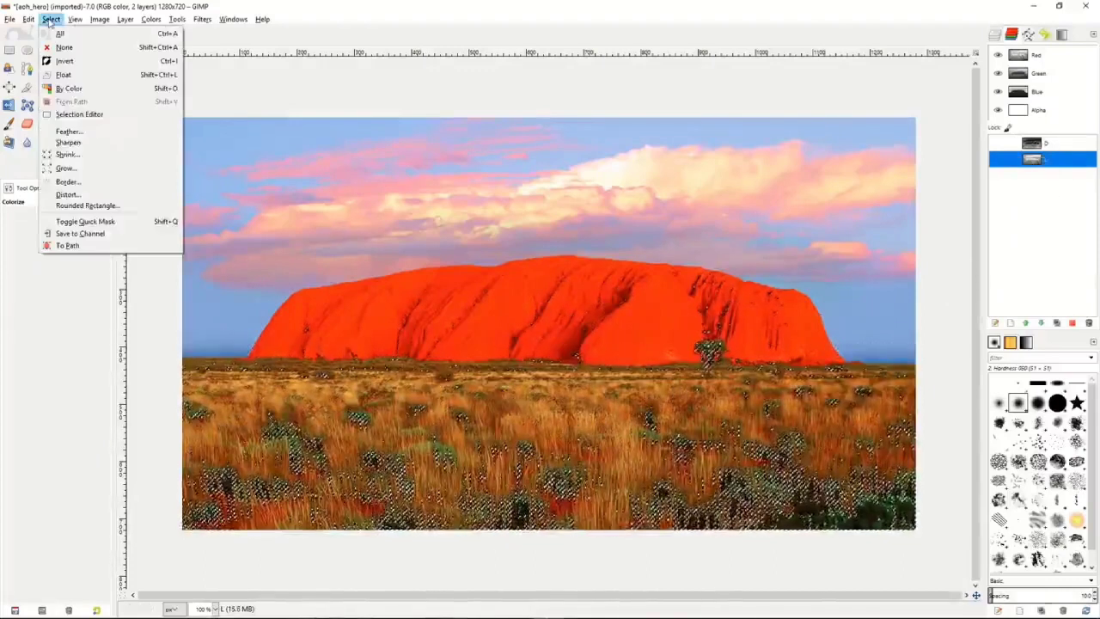
click(80, 233)
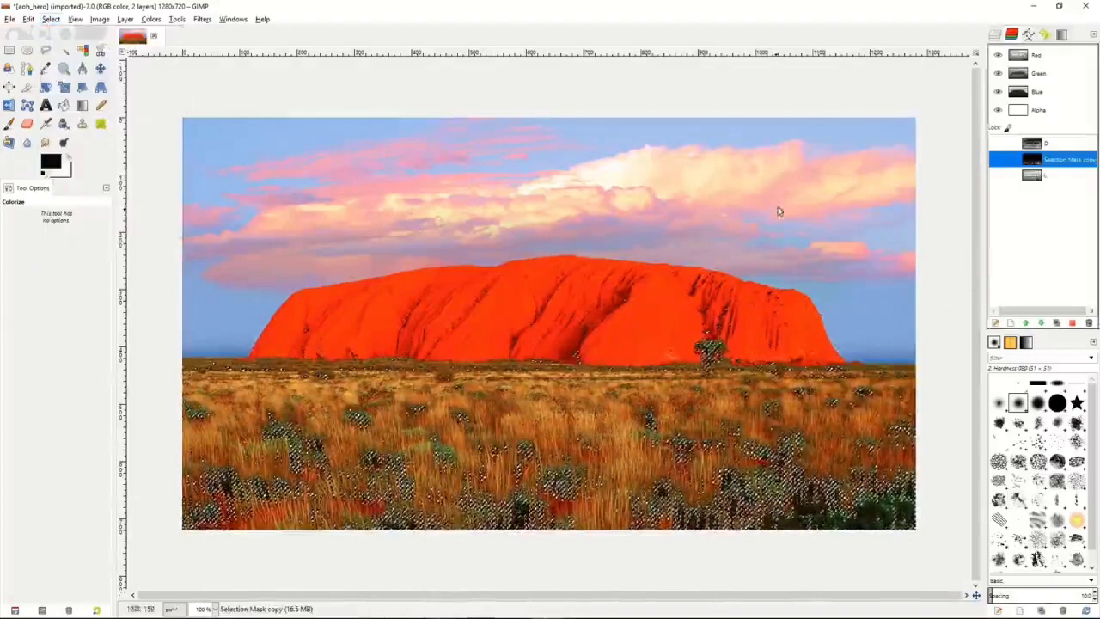
double_click(1057, 160)
text(DD)
key(Return)
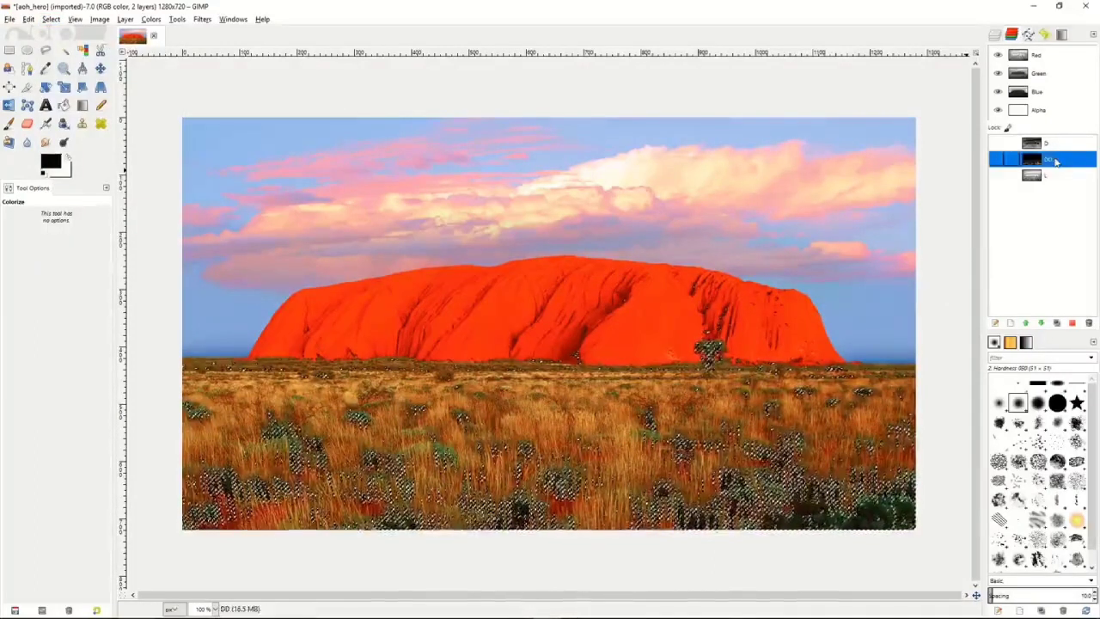
Subtract channel L from the selection a third time and save it as a channel named DDD.
click(1059, 176)
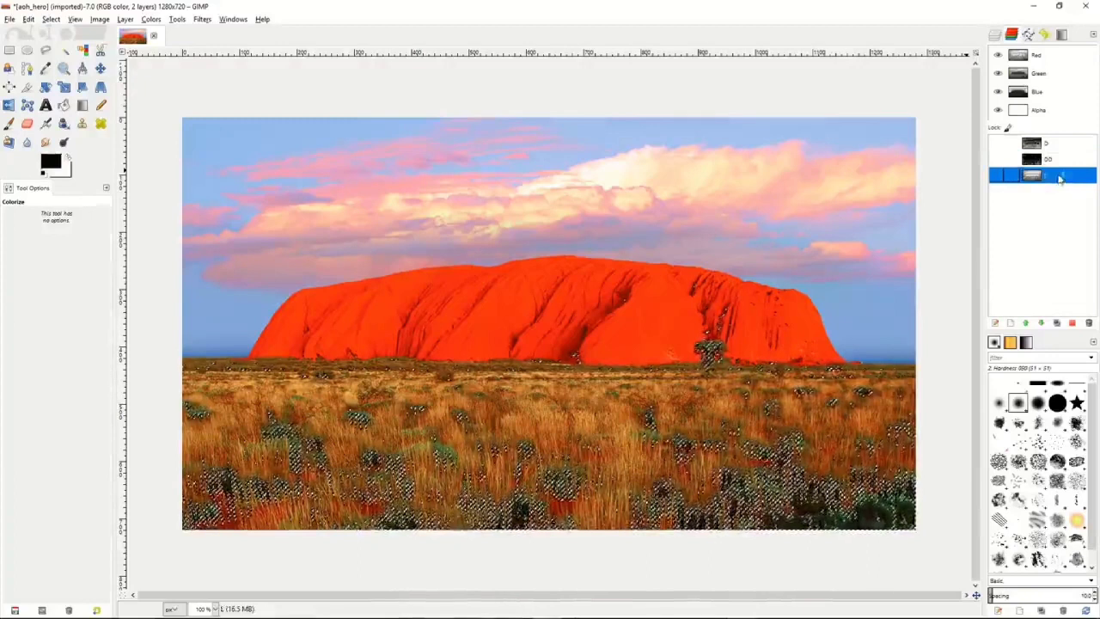
right_click(1059, 177)
click(1011, 290)
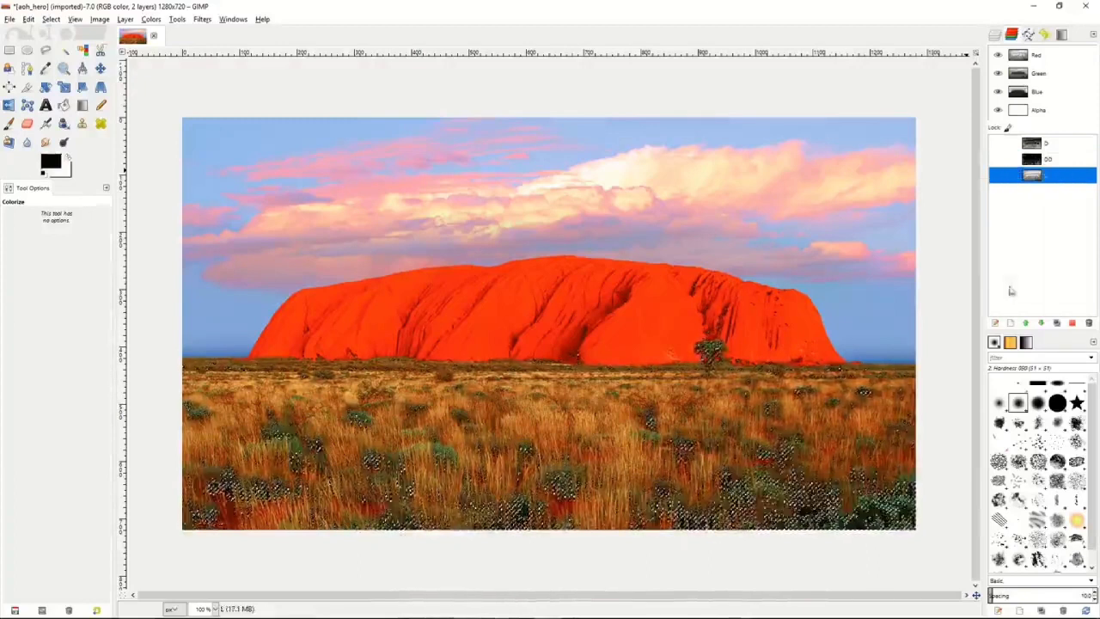
click(51, 19)
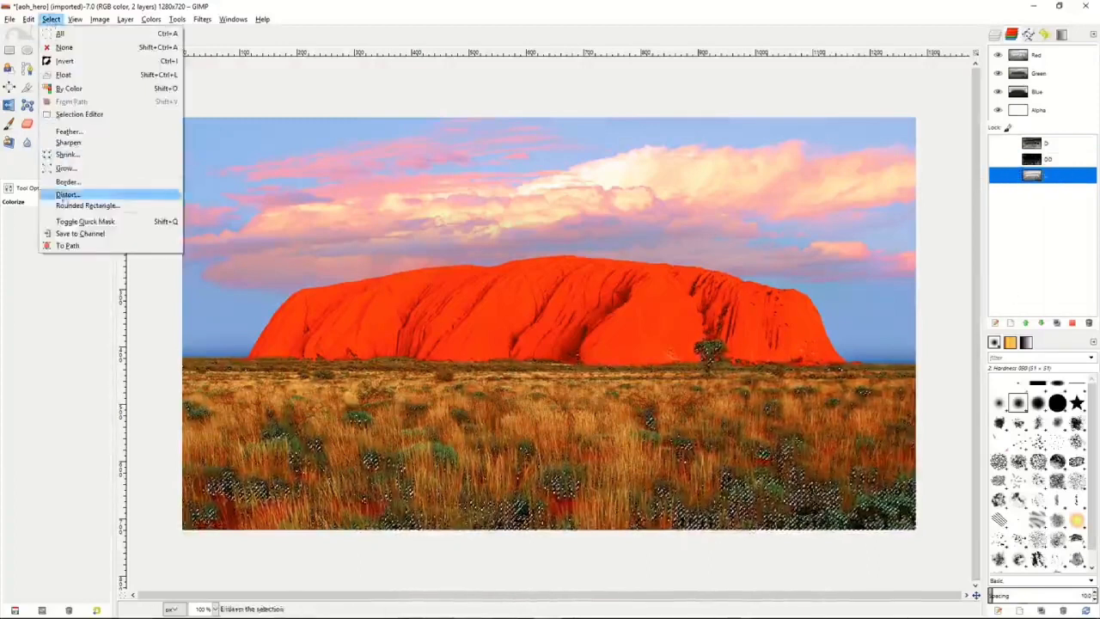
click(77, 234)
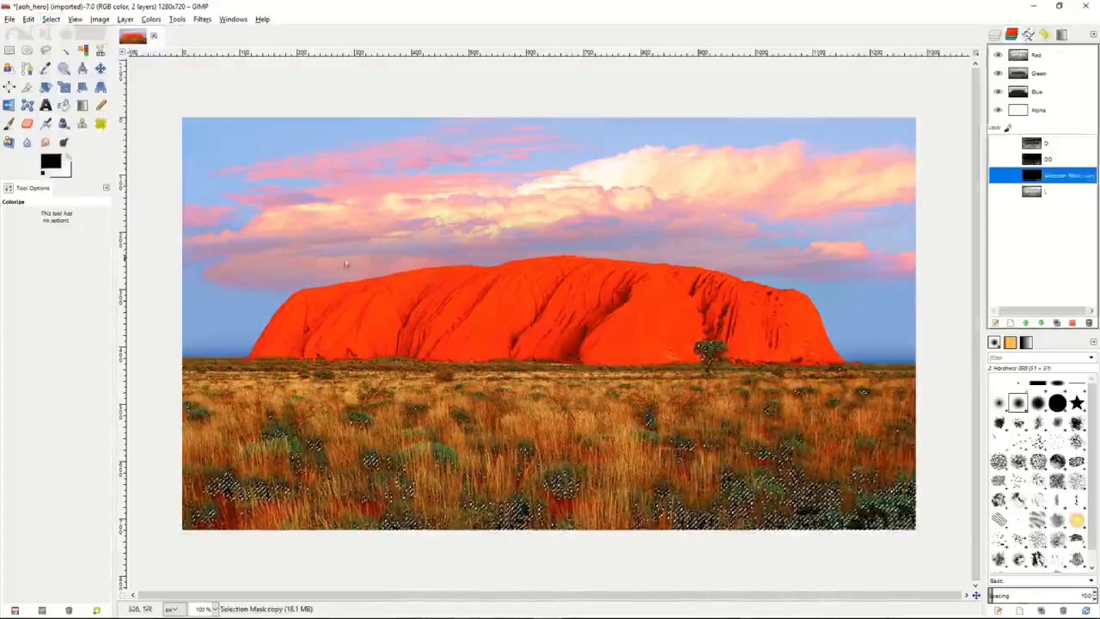
double_click(1053, 176)
text(DDD)
key(Return)
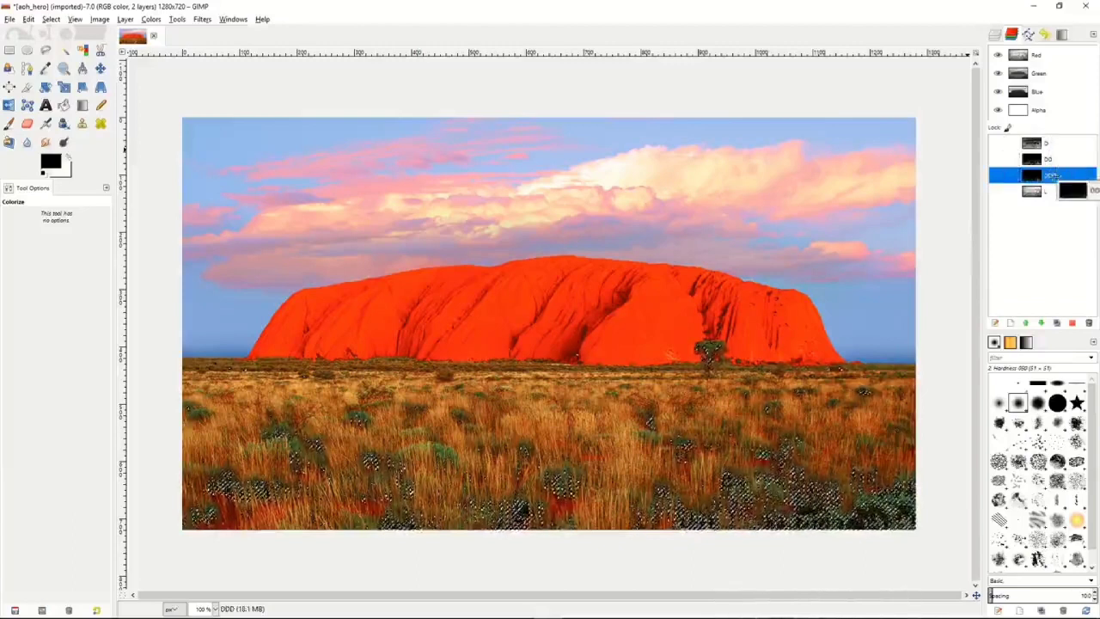
Clear the current selection on the image.
click(1058, 193)
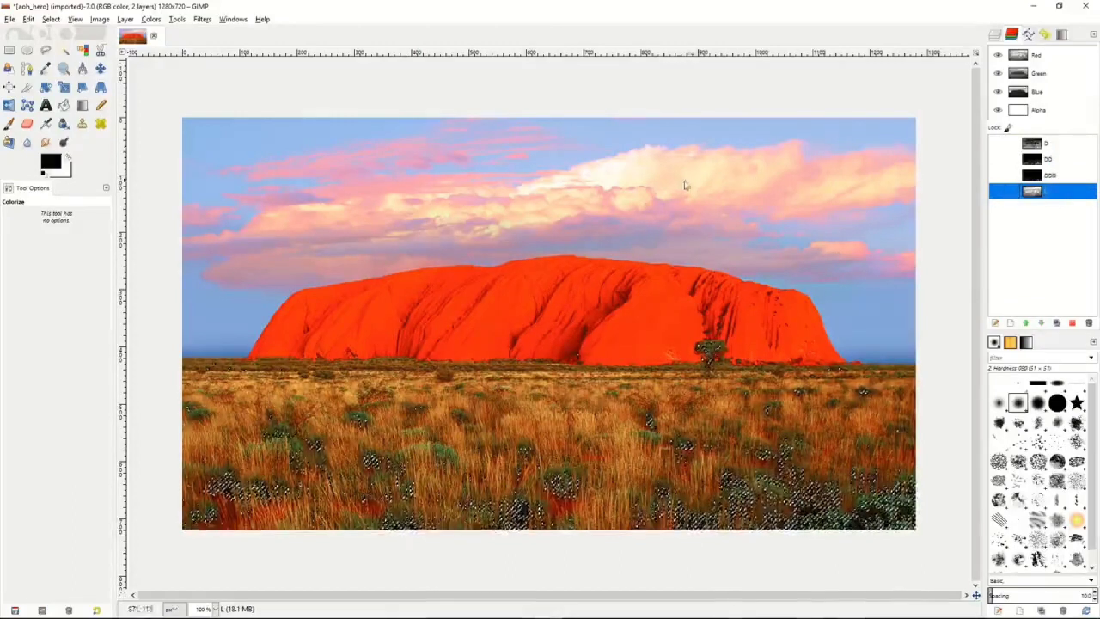
right_click(787, 207)
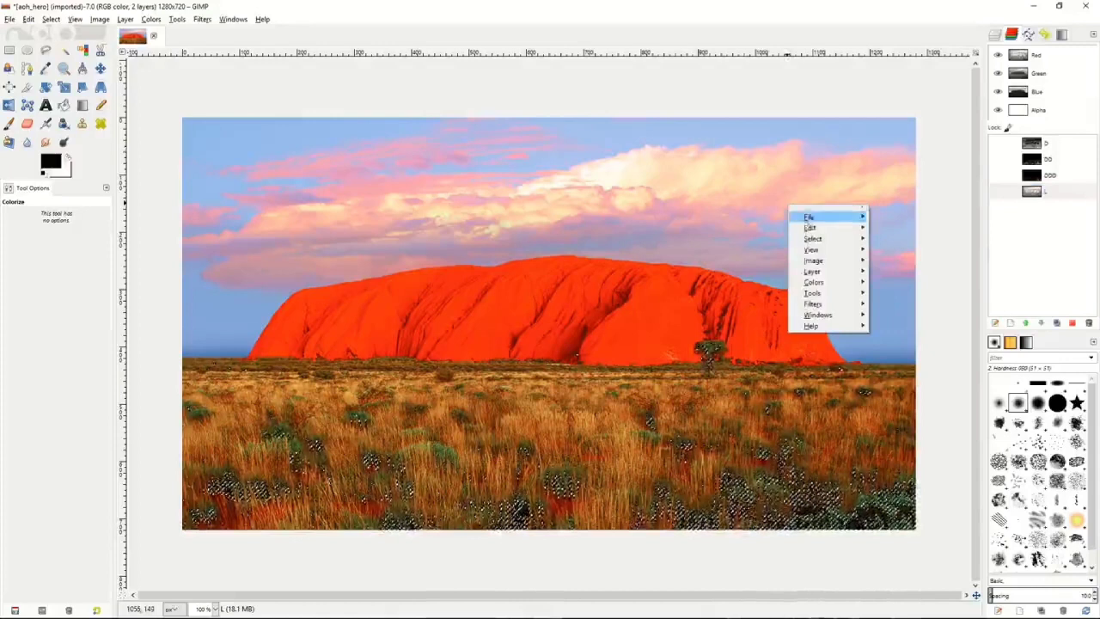
mouse_move(825, 238)
click(898, 259)
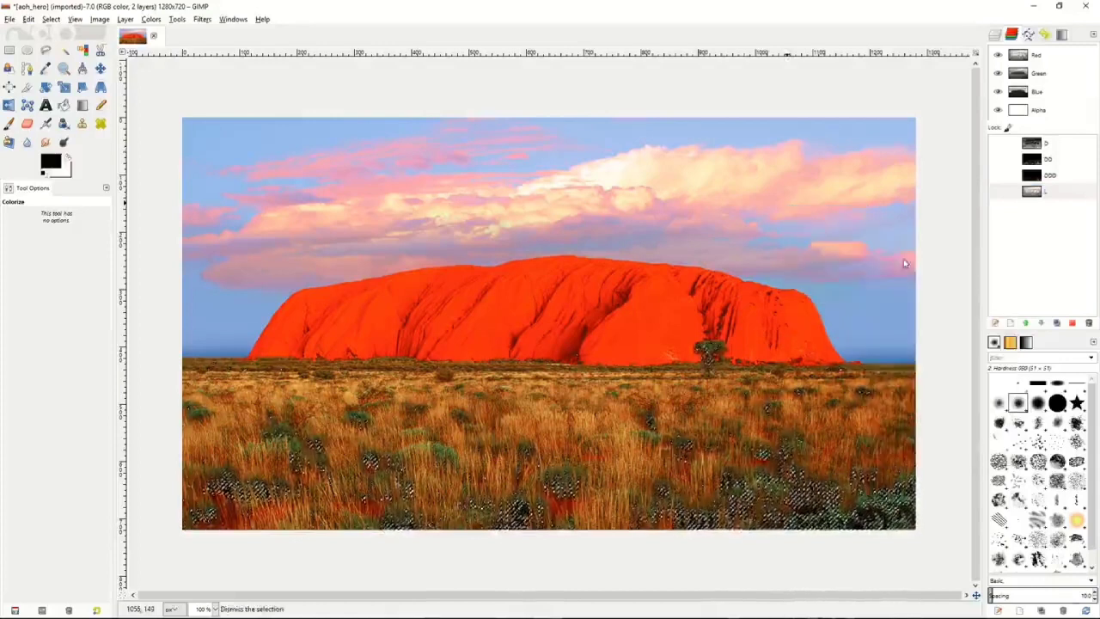
Select the whole image and subtract channel D from the selection.
drag(1055, 197, 1059, 148)
right_click(768, 248)
mouse_move(799, 288)
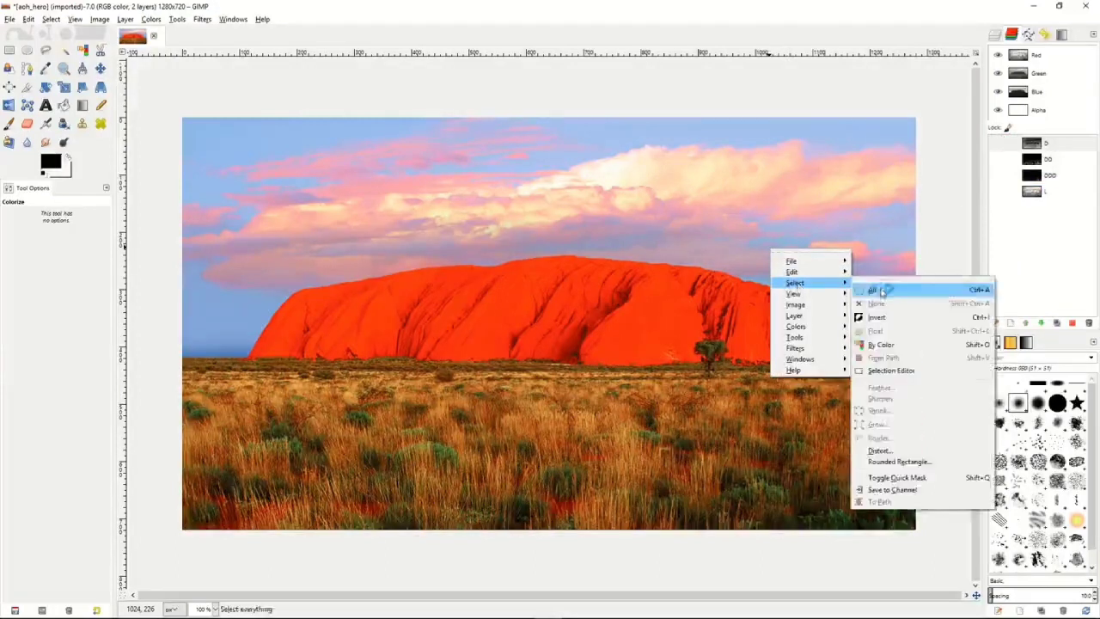
click(875, 290)
click(1057, 147)
right_click(1057, 146)
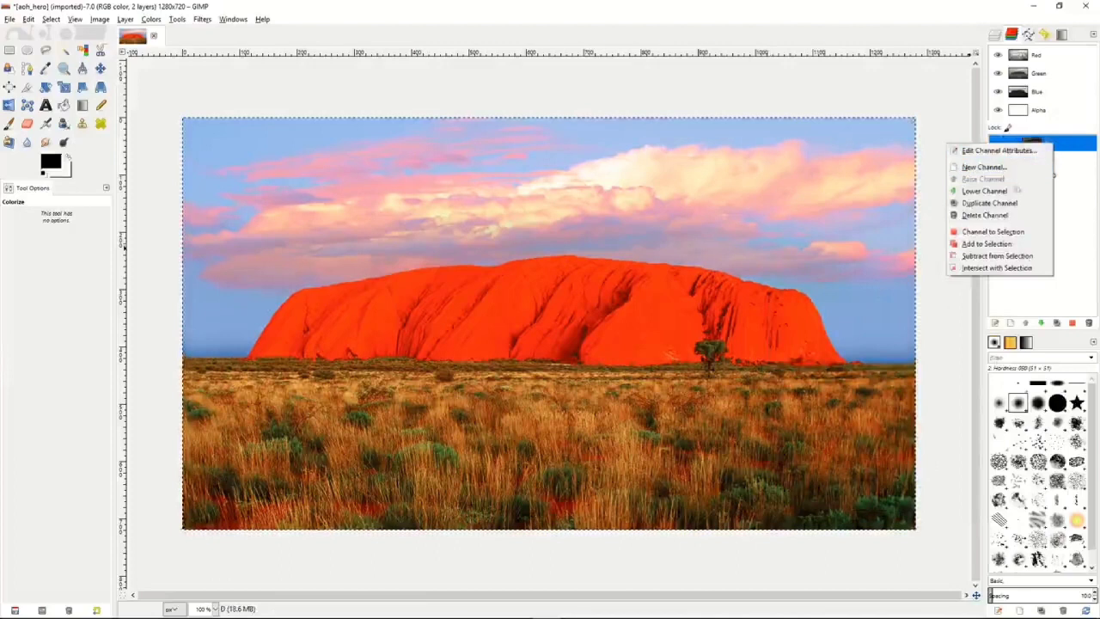
click(997, 234)
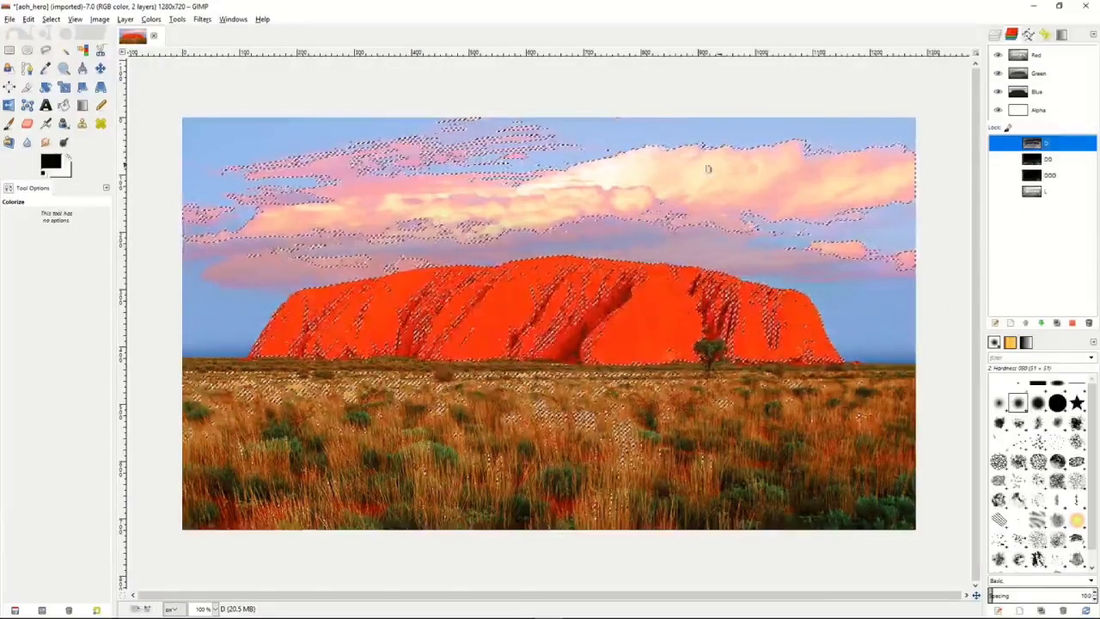
Save the current selection as a channel named LL.
click(56, 21)
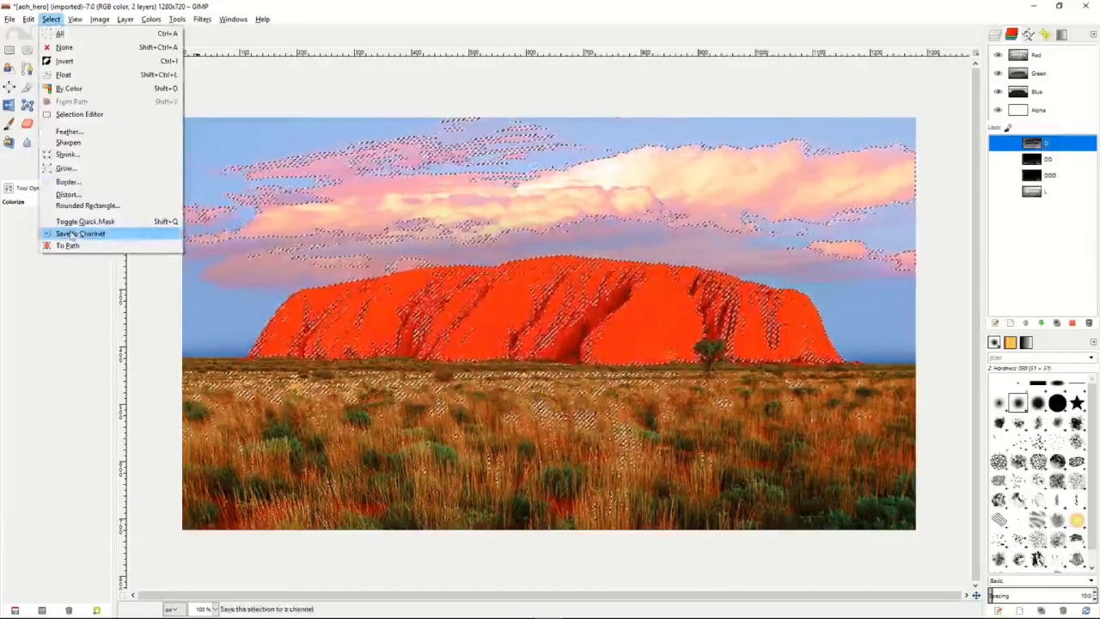
click(77, 234)
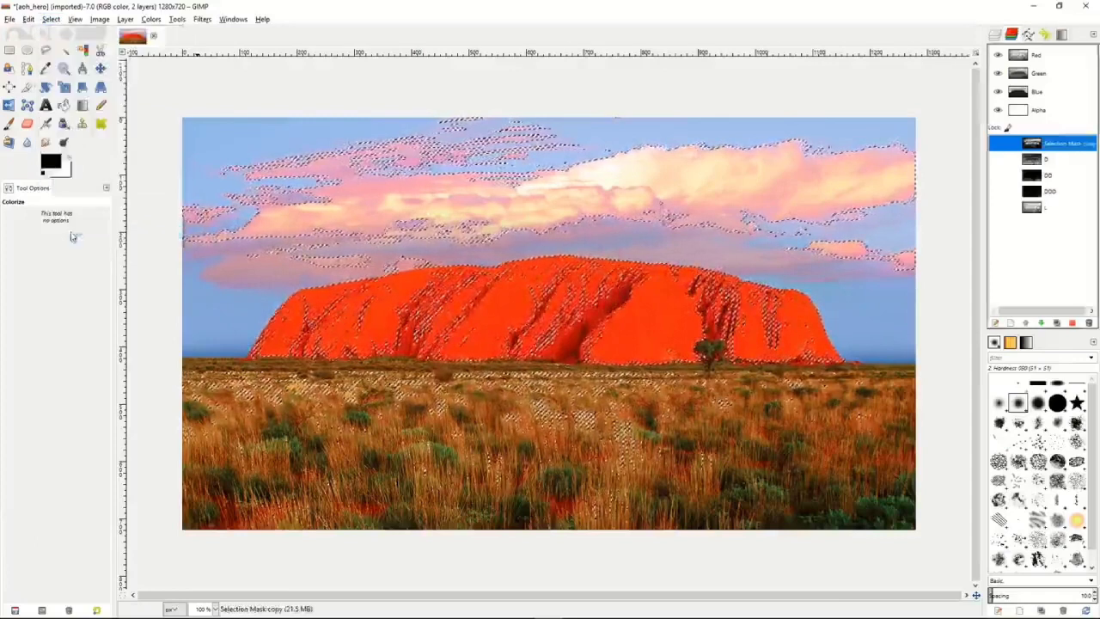
double_click(1060, 146)
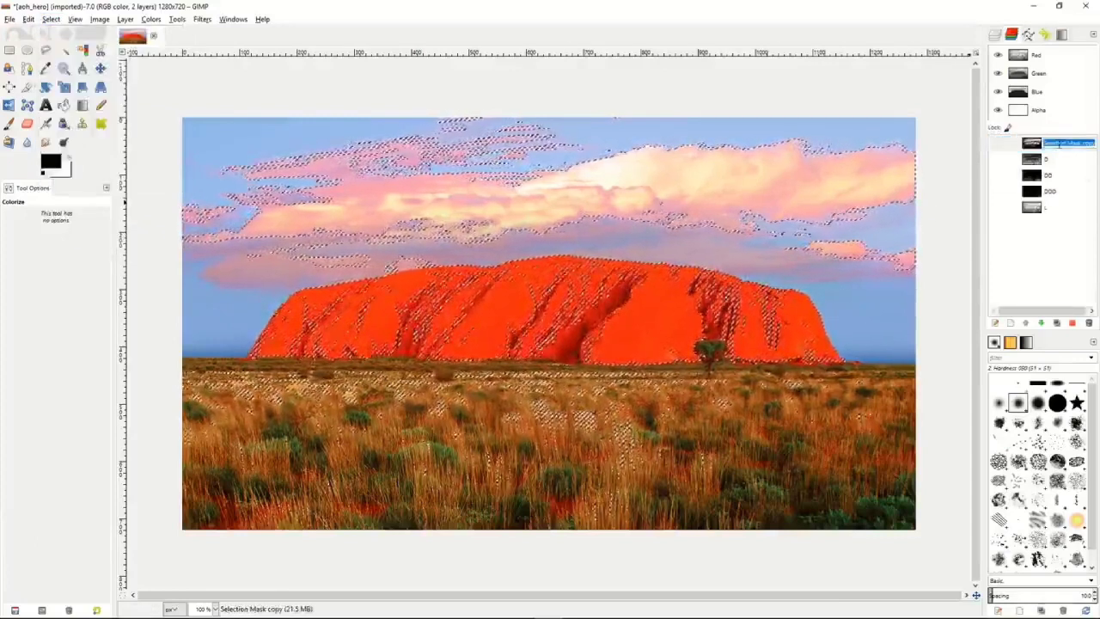
text(LL)
key(Return)
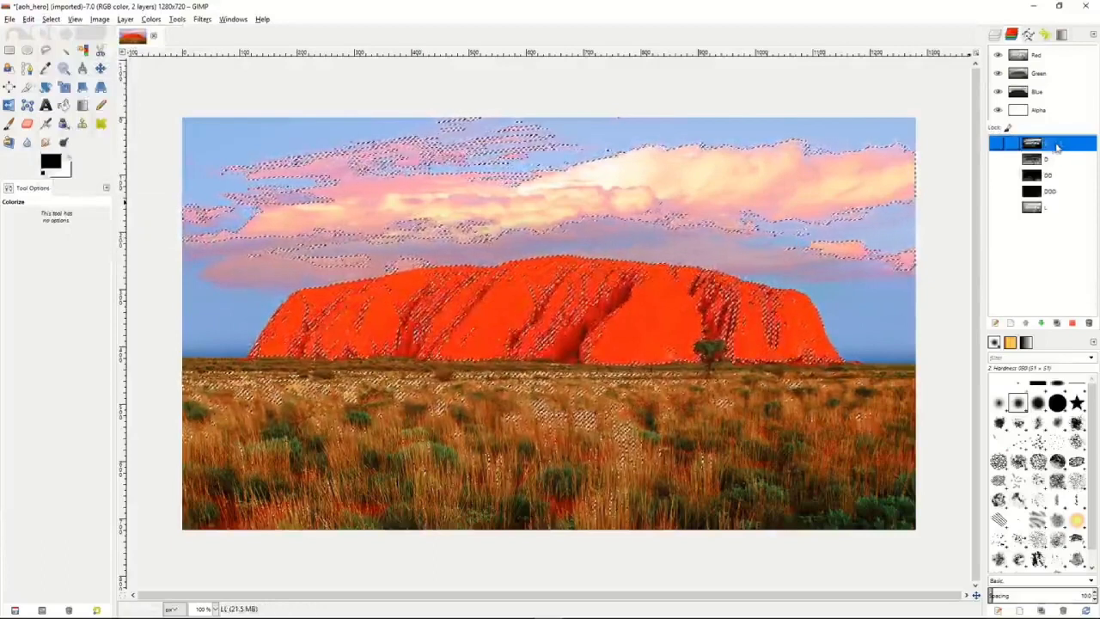
Subtract channel D from the current selection once more.
click(1051, 160)
right_click(1050, 161)
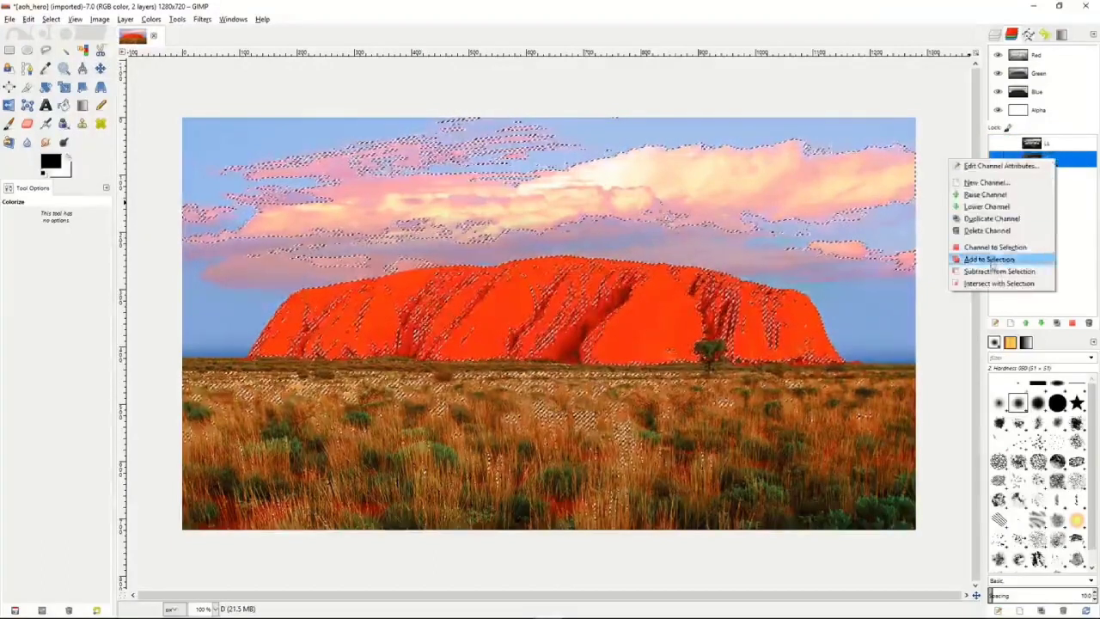
click(994, 272)
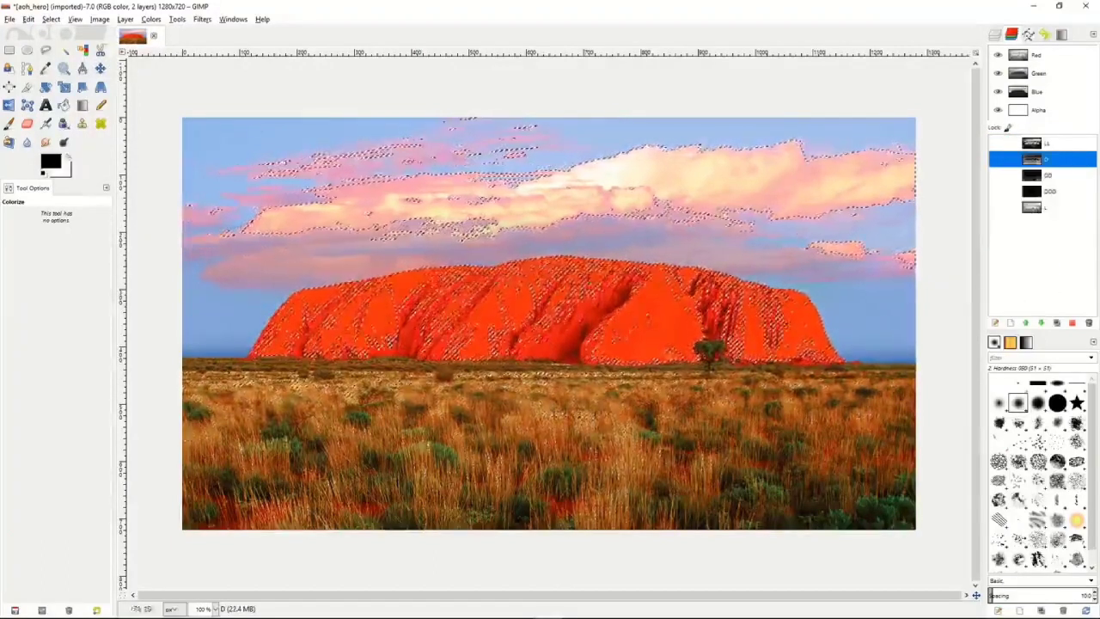
Save the reduced selection as a channel named LLL and move channels LL and LLL below channel L.
click(48, 20)
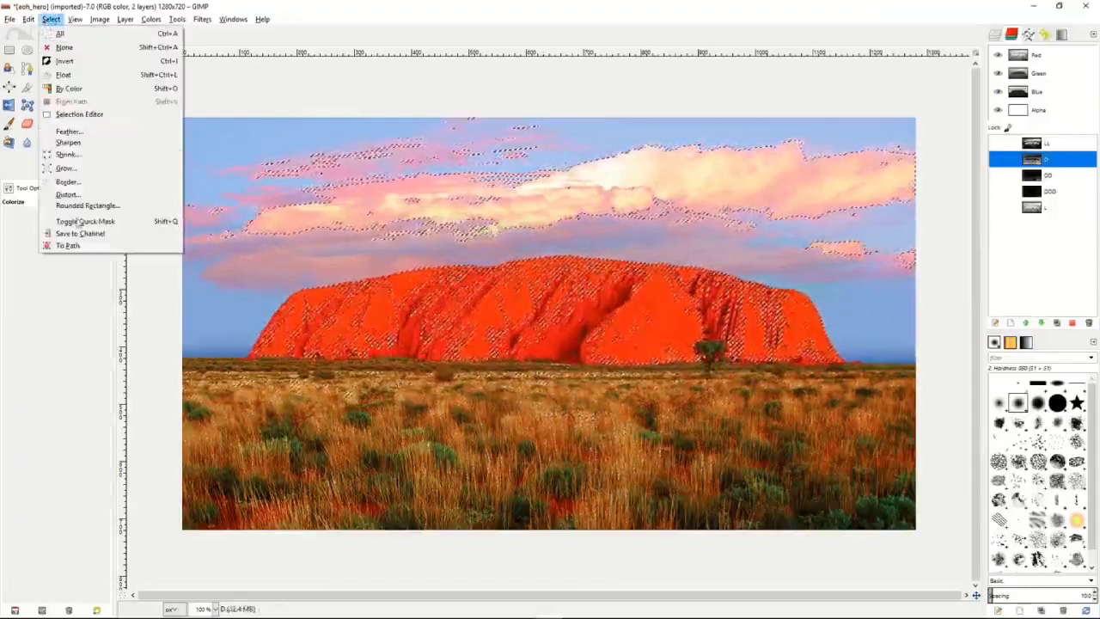
click(80, 233)
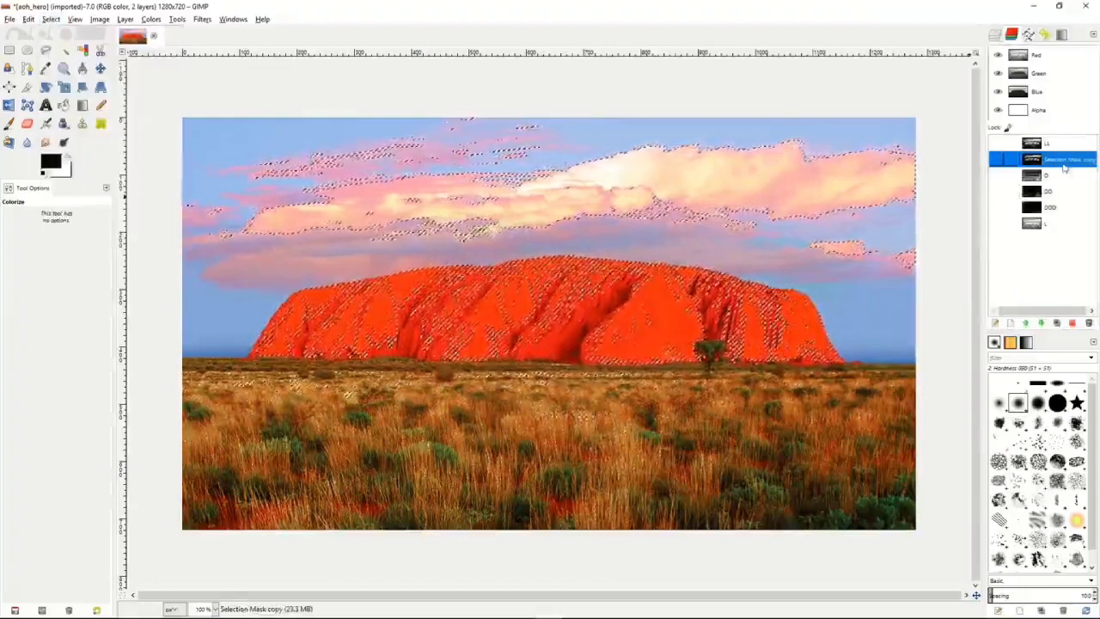
double_click(1061, 162)
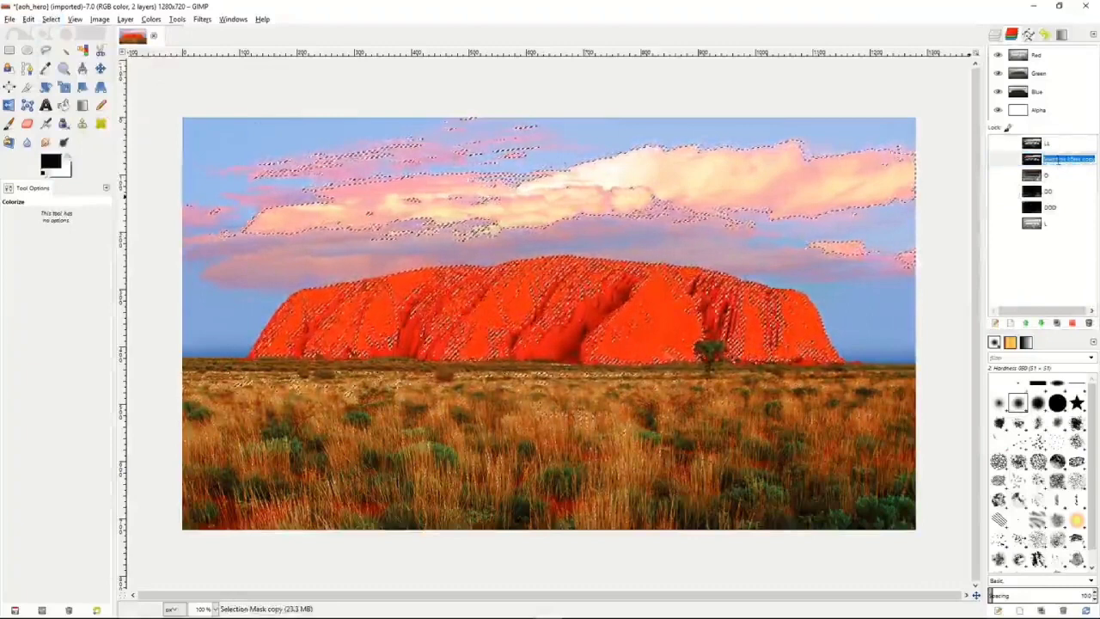
text(LLL)
key(Return)
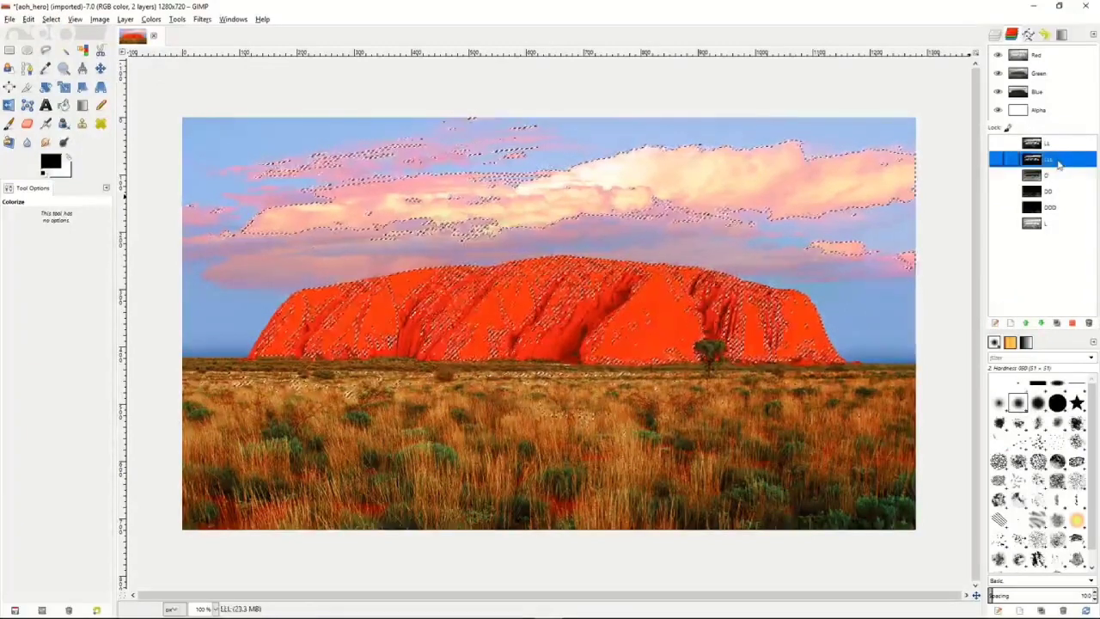
drag(1054, 147, 1051, 233)
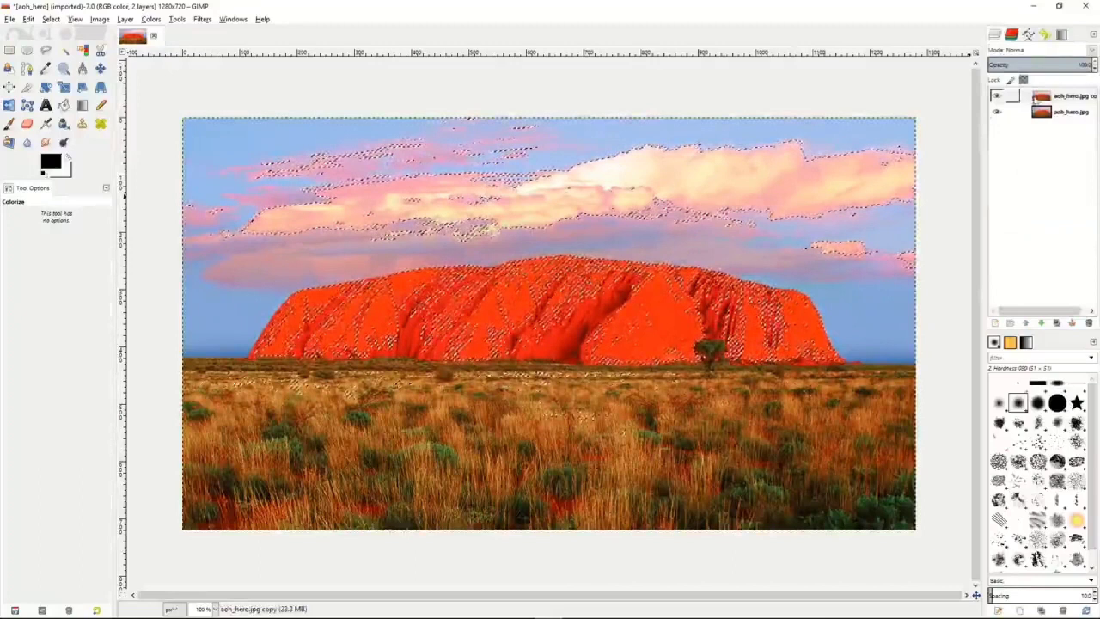
Rename the copy of the aoh_hero.jpg layer as LightMask.
click(1044, 97)
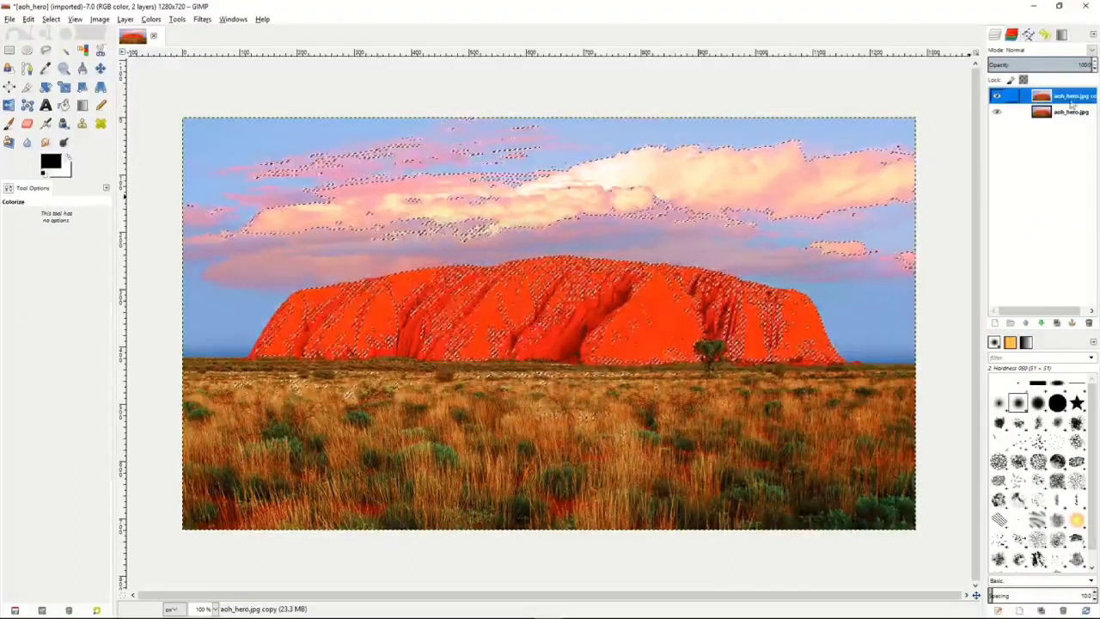
double_click(1070, 99)
text(Lighted)
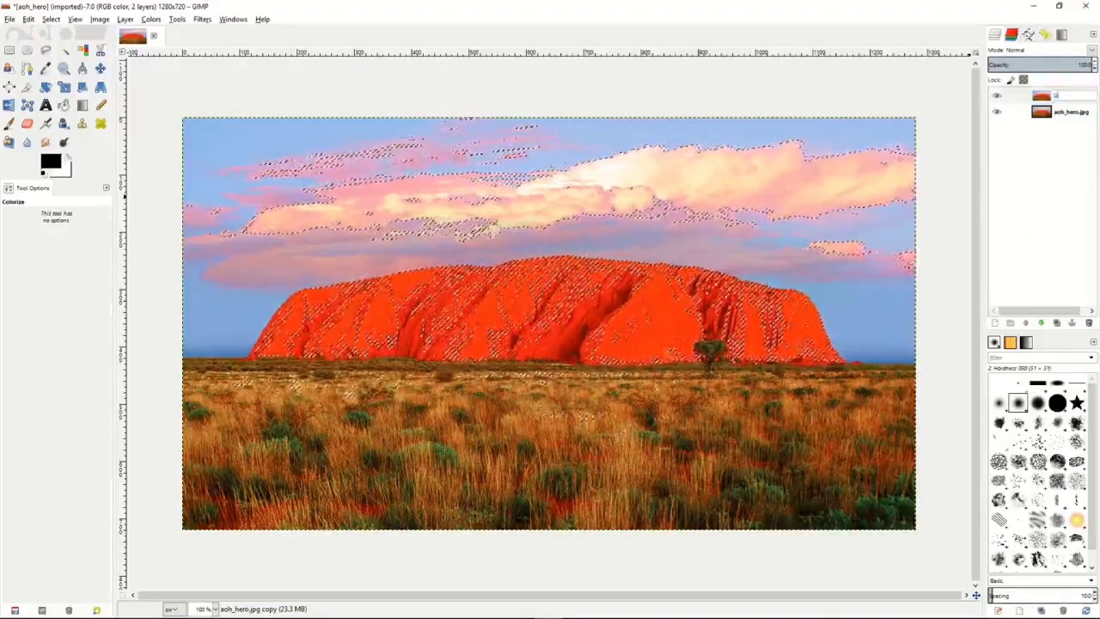
text(sk)
key(Return)
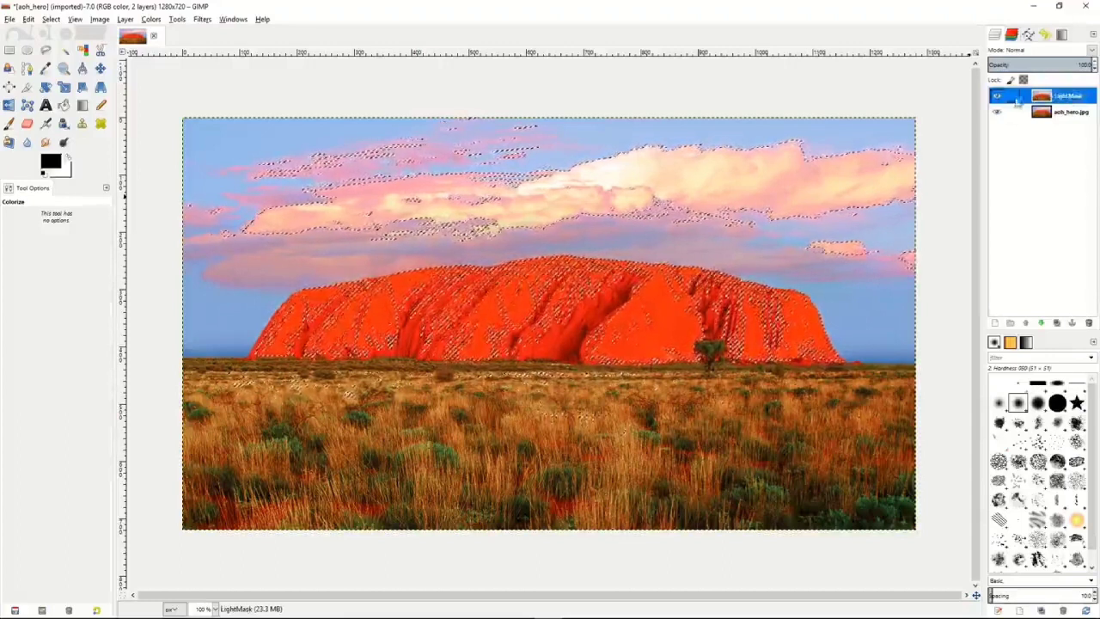
Duplicate the LightMask layer and name the copy DarkMask.
click(1057, 322)
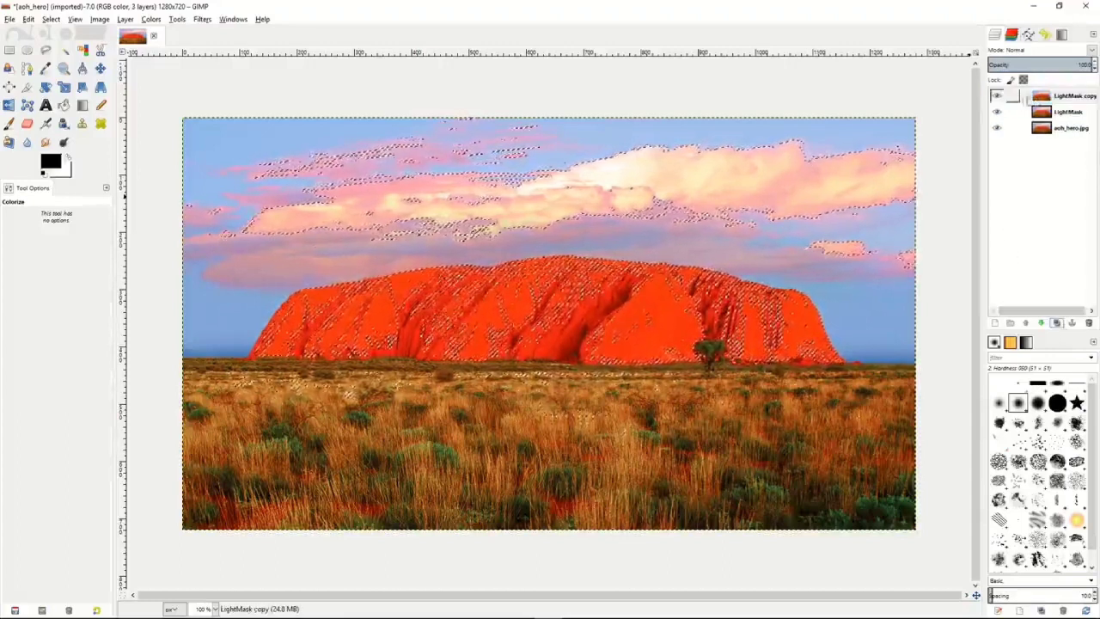
double_click(1070, 97)
text(Dar)
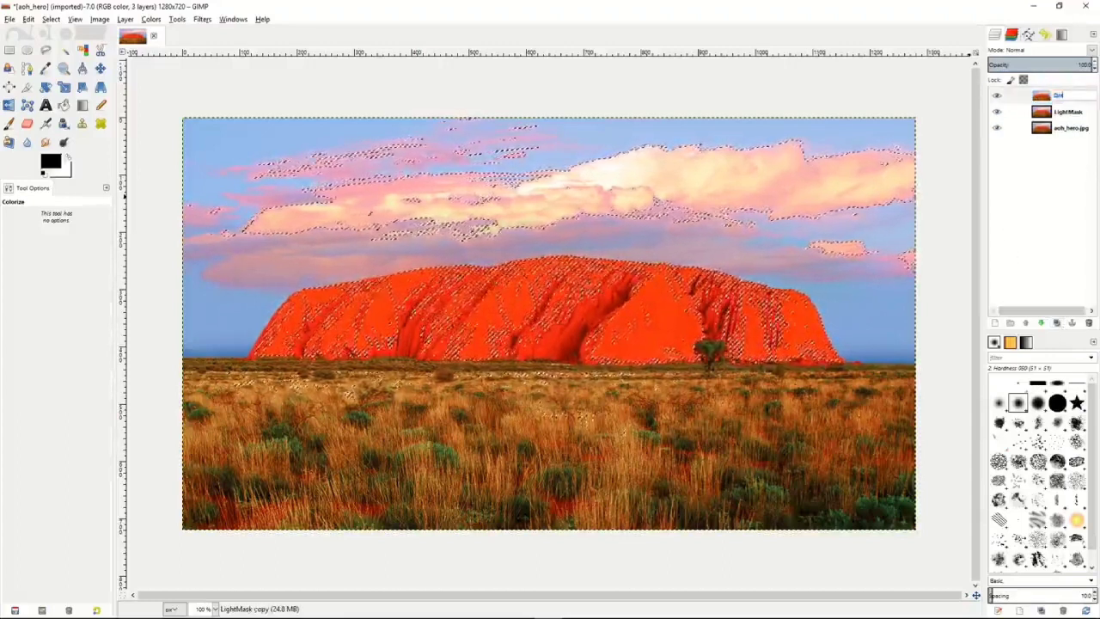
text(kMask)
key(Return)
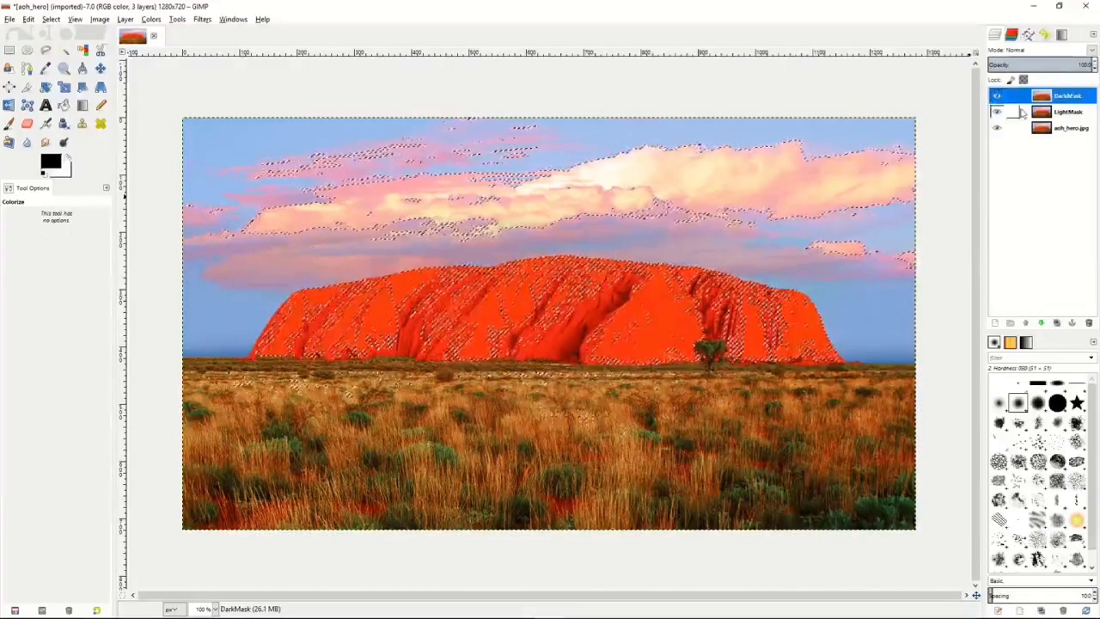
click(1023, 112)
right_click(1023, 112)
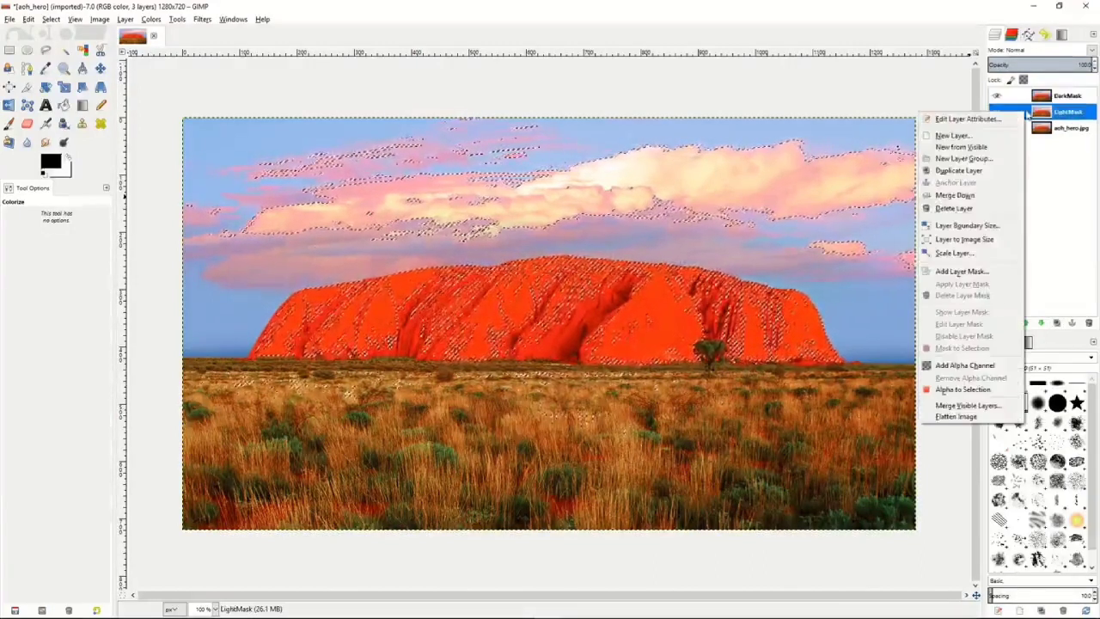
click(772, 260)
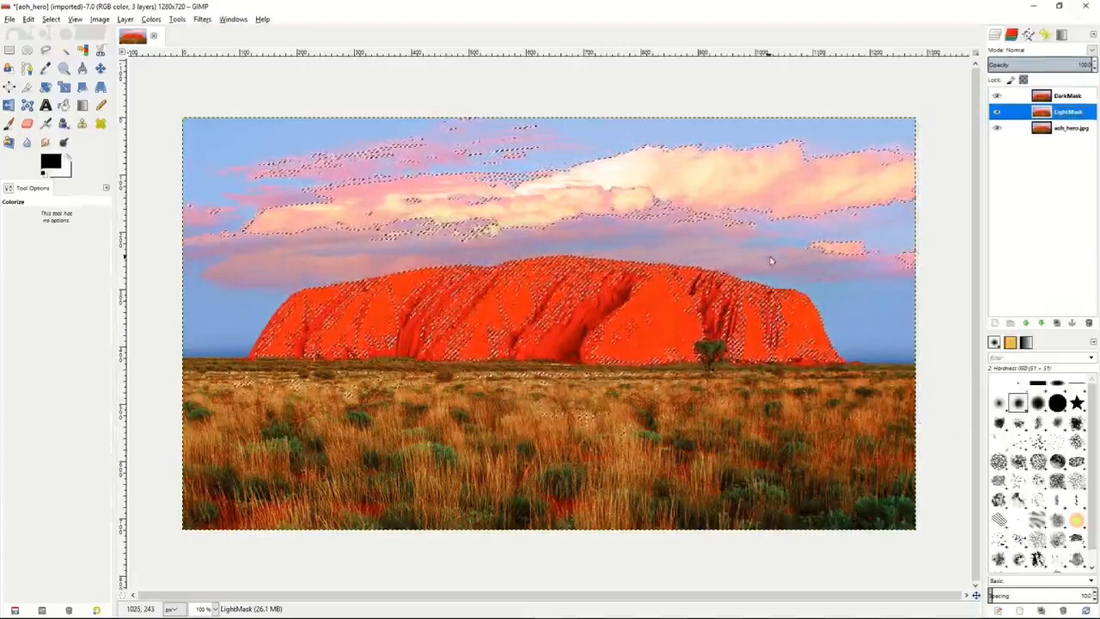
Clear the remaining luminosity selection from the image.
right_click(776, 262)
mouse_move(827, 296)
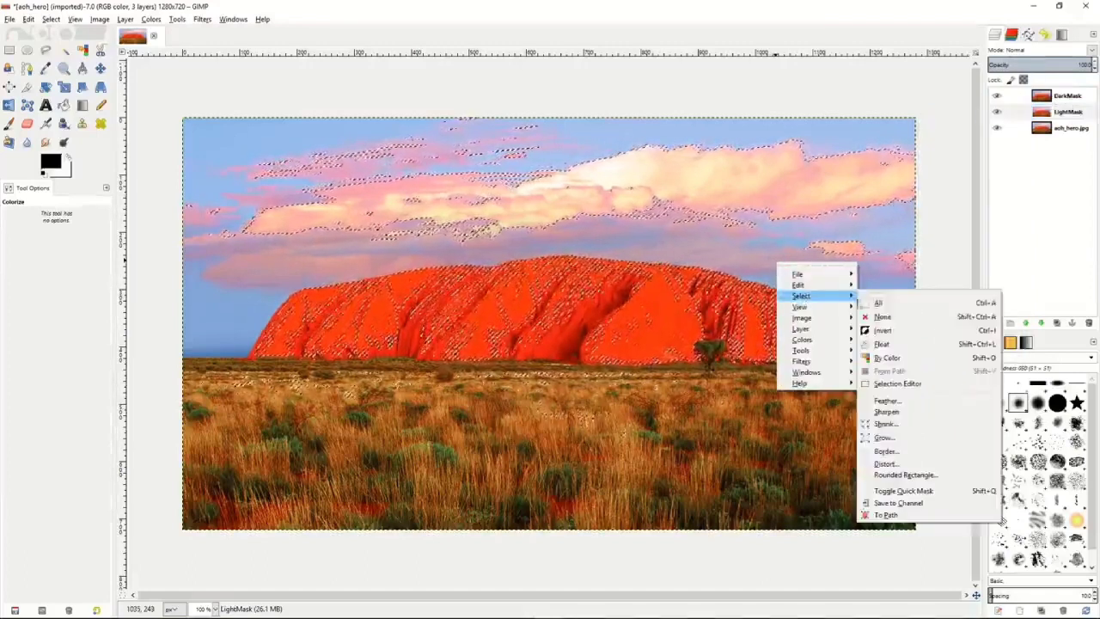
click(880, 305)
Add a layer mask to the LightMask layer, initialized from channel L.
click(1027, 113)
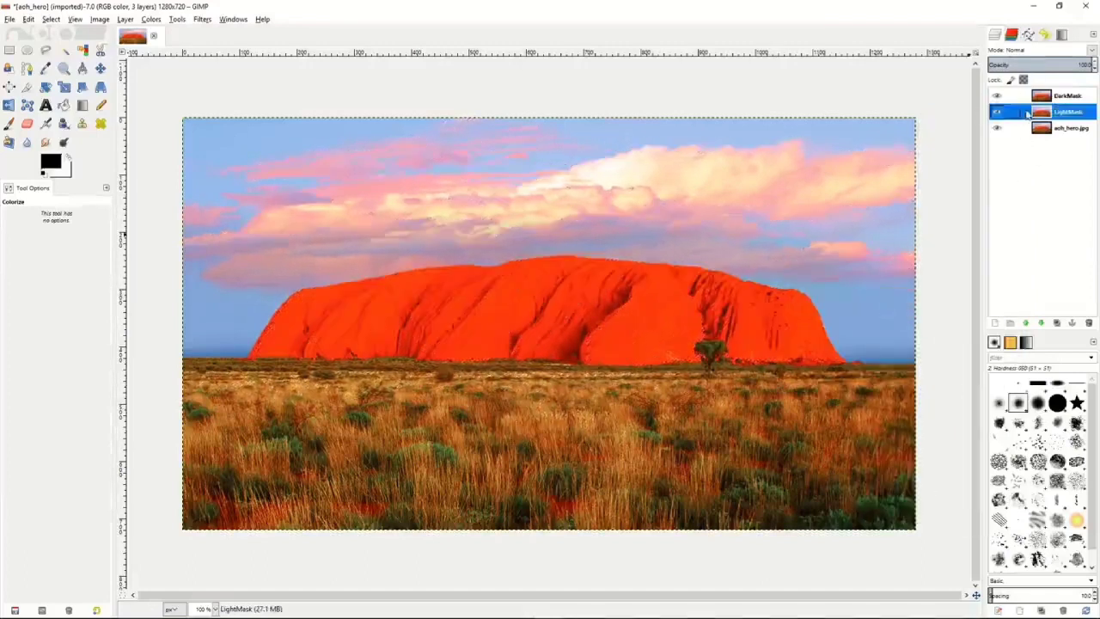
right_click(1027, 113)
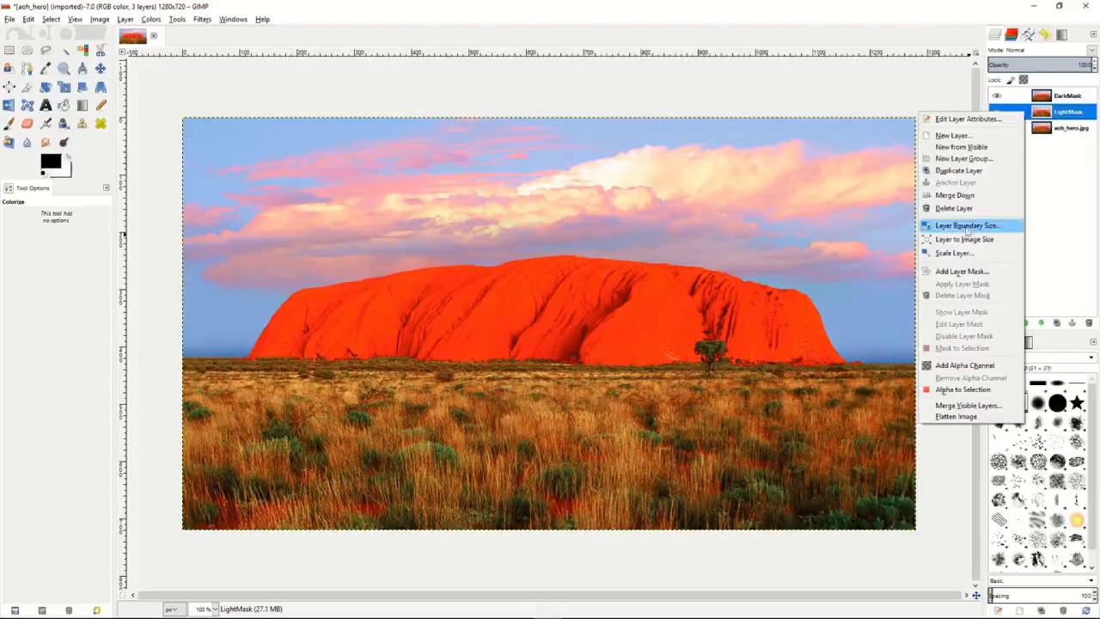
click(961, 272)
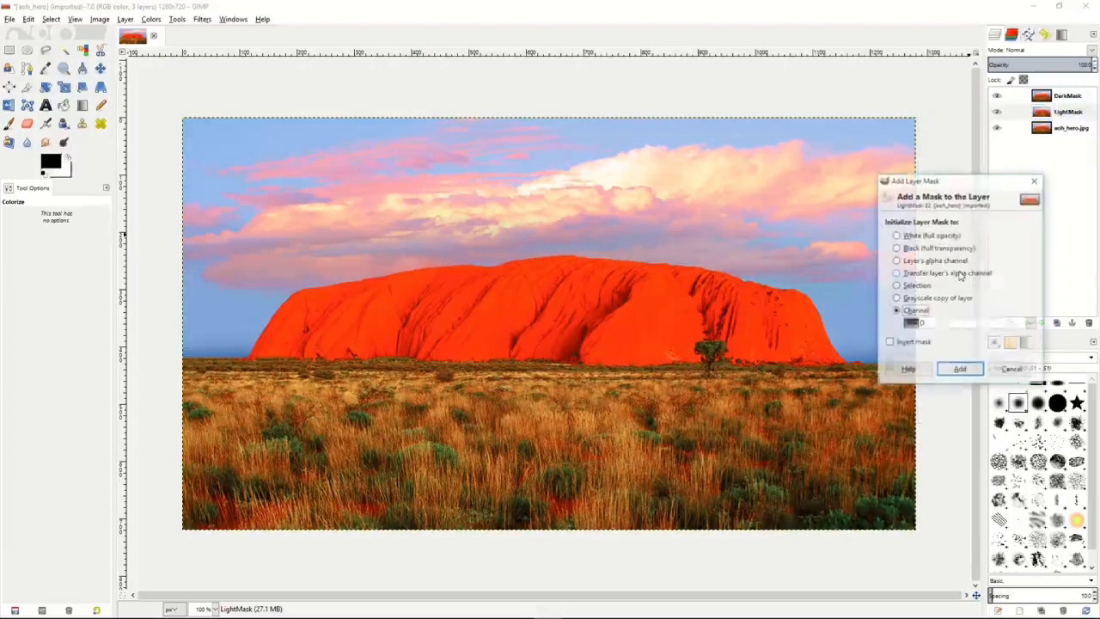
click(896, 236)
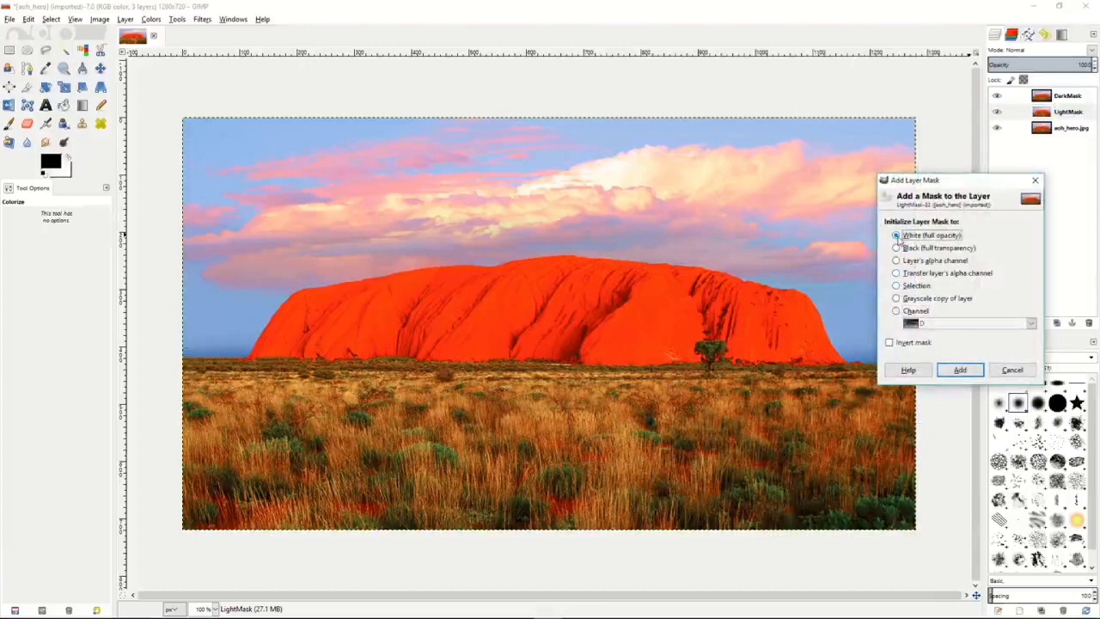
click(896, 311)
click(1030, 323)
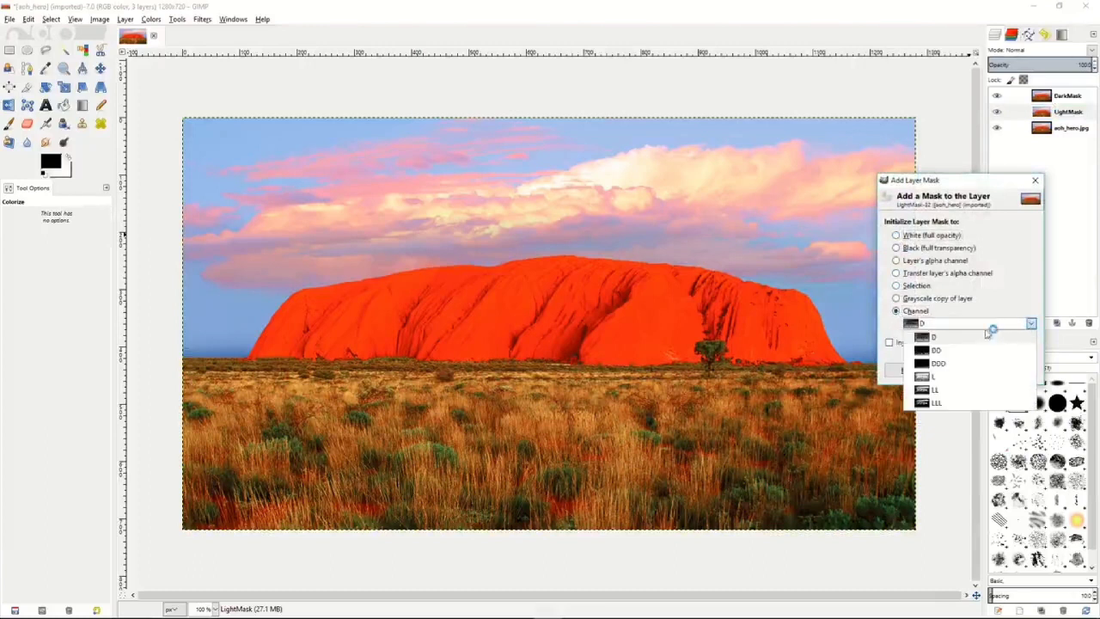
click(945, 378)
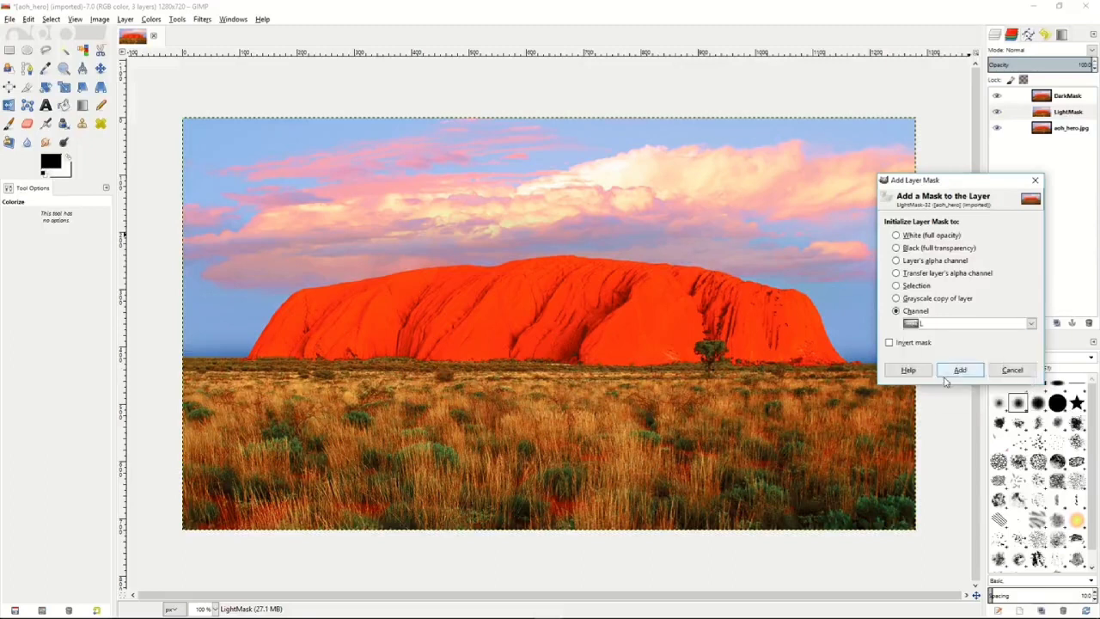
click(964, 372)
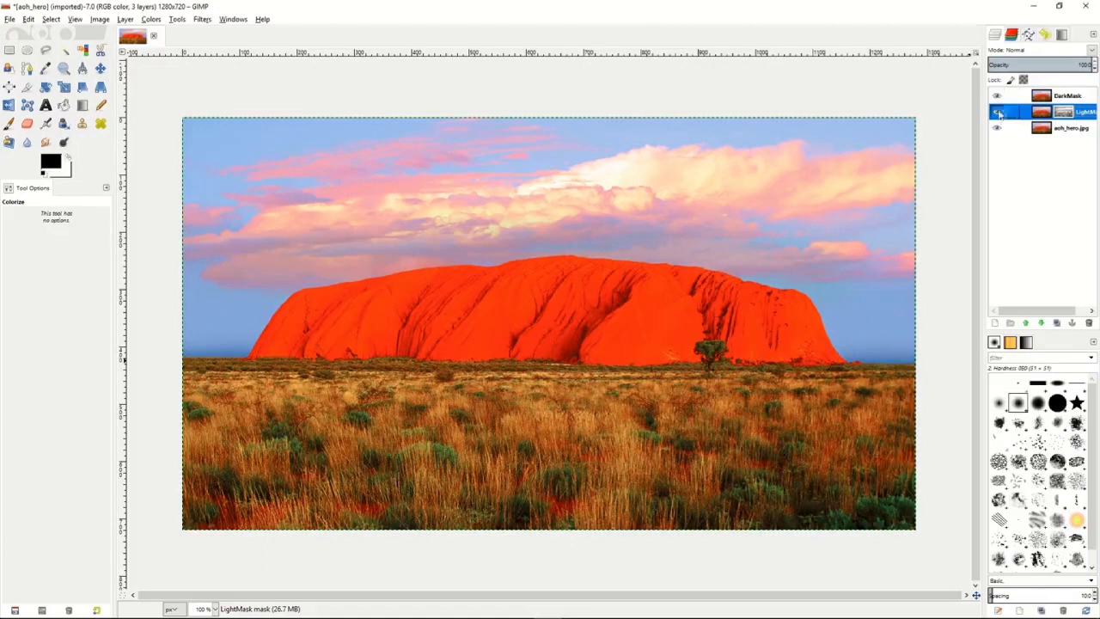
Hide the DarkMask layer and toggle the aoh_hero.jpg layer off and on to check the LightMask layer's masked areas.
click(997, 95)
click(997, 129)
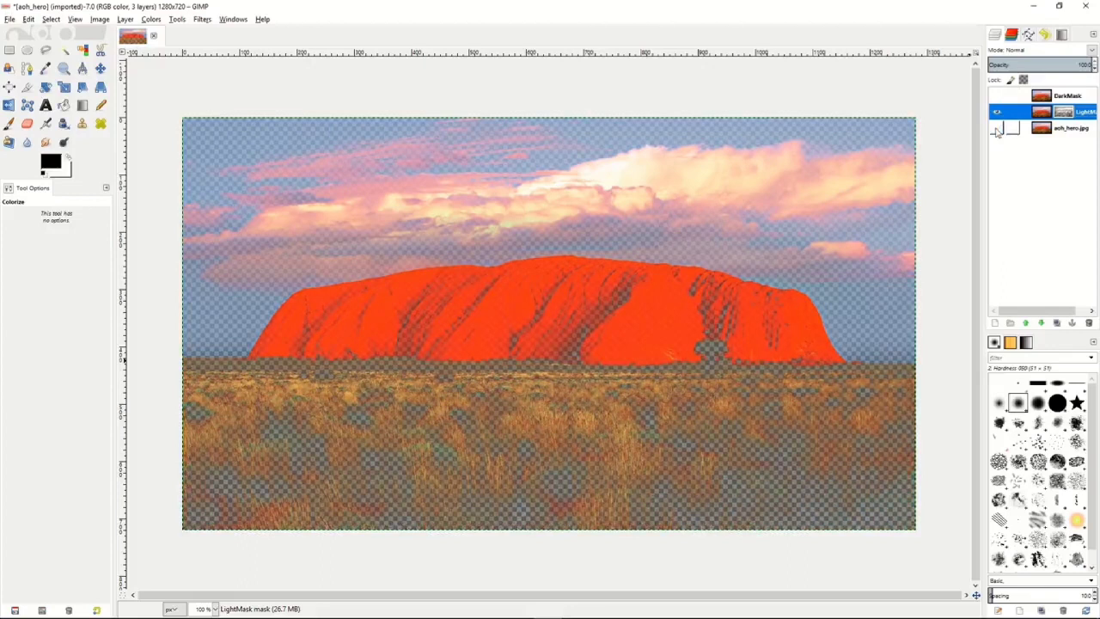
click(997, 128)
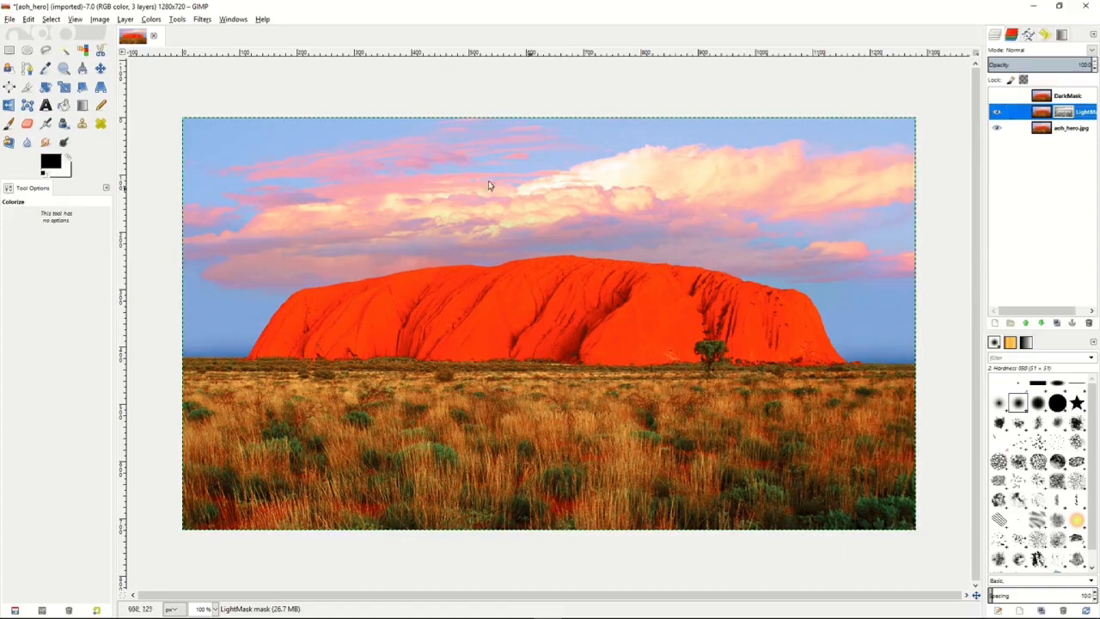
Colorize the LightMask layer with hue 287, saturation 50 and lightness 6, and toggle the DarkMask layer's visibility to compare.
click(152, 21)
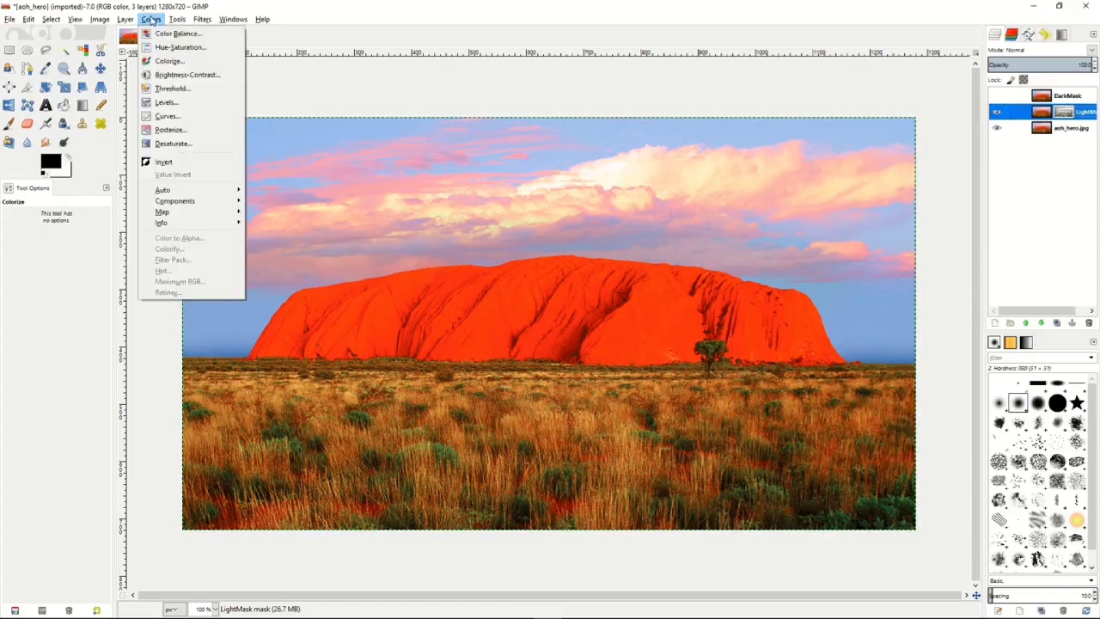
click(162, 62)
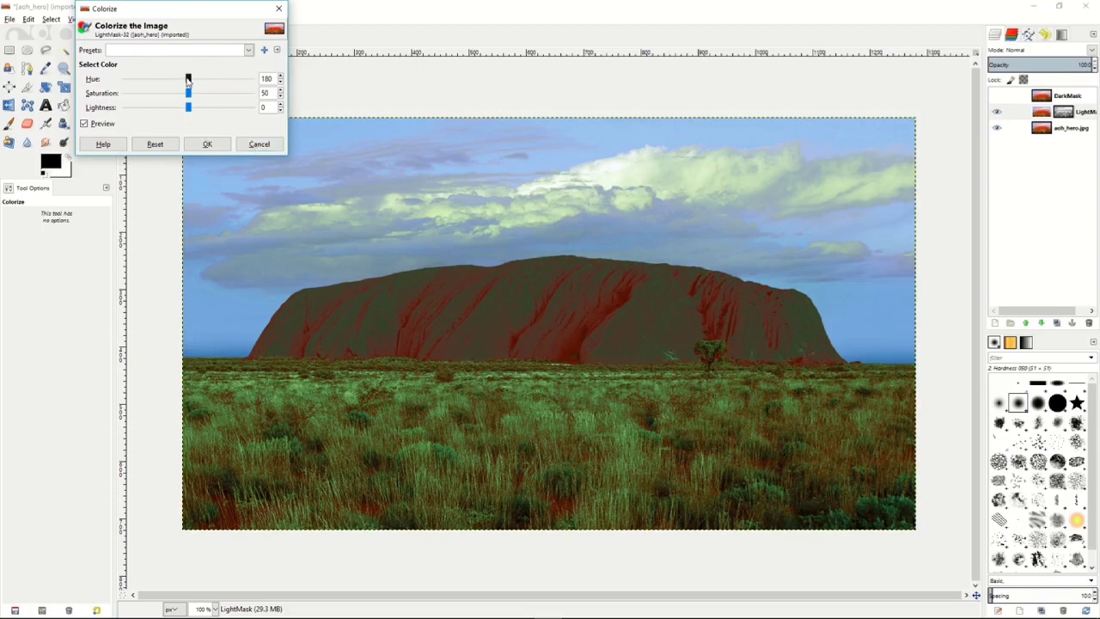
drag(188, 79, 193, 111)
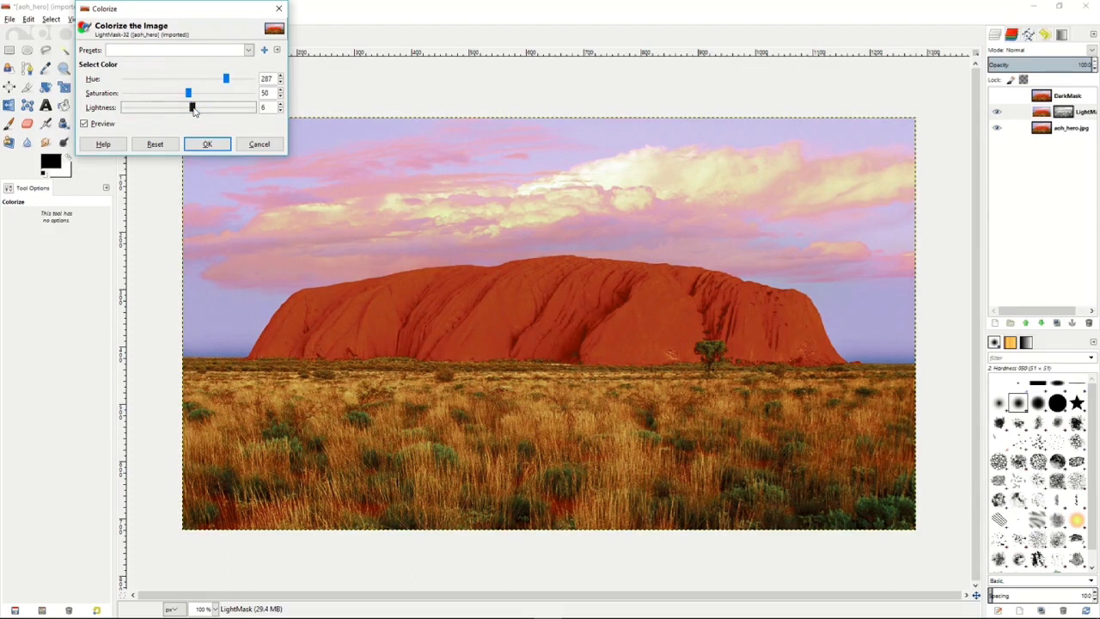
click(207, 145)
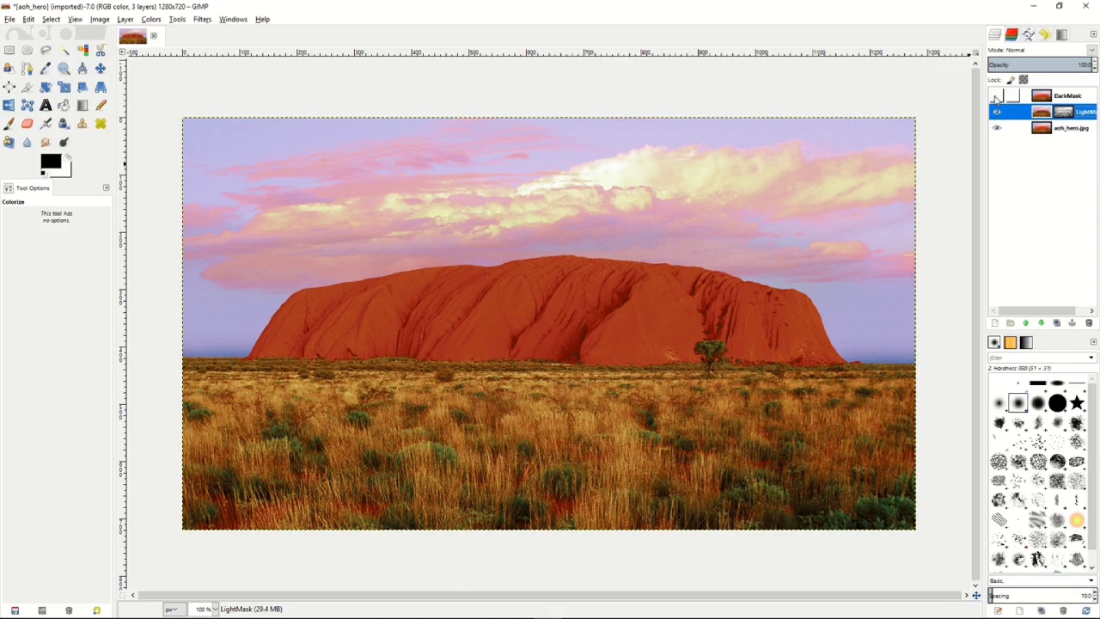
click(997, 96)
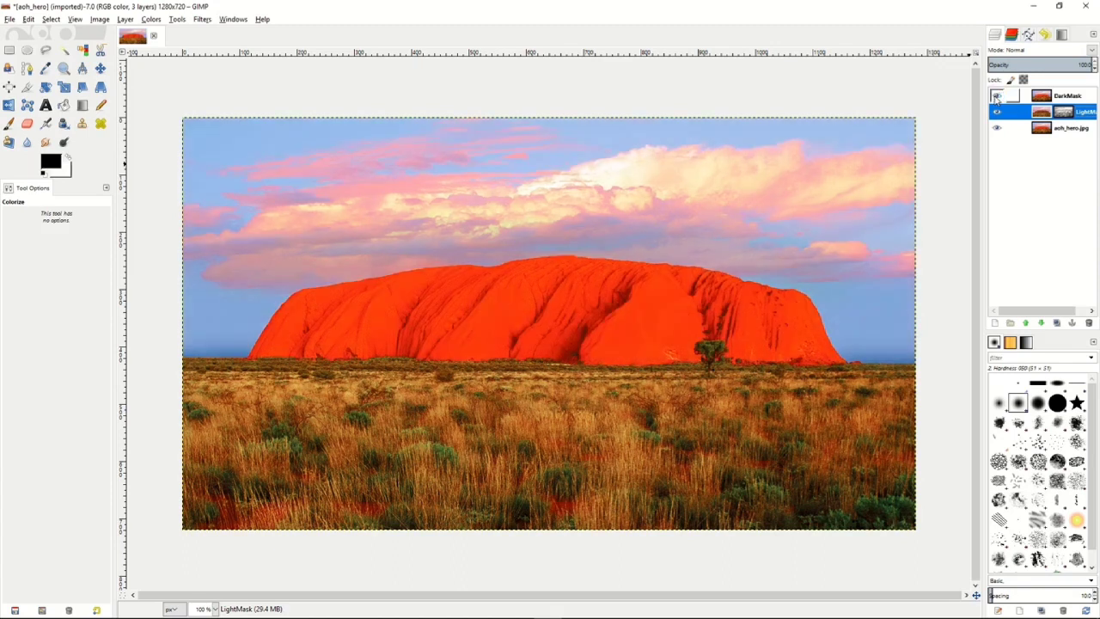
click(996, 96)
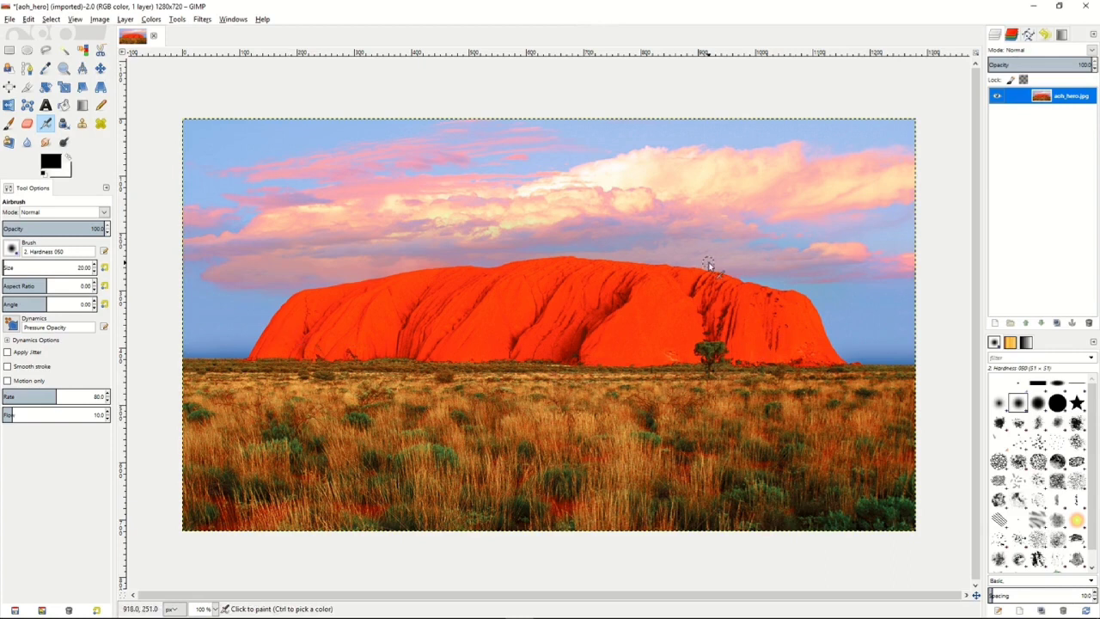
Duplicate the aoh_hero.jpg layer and add a layer mask to the copy, initialized to a grayscale copy of the layer.
click(1058, 323)
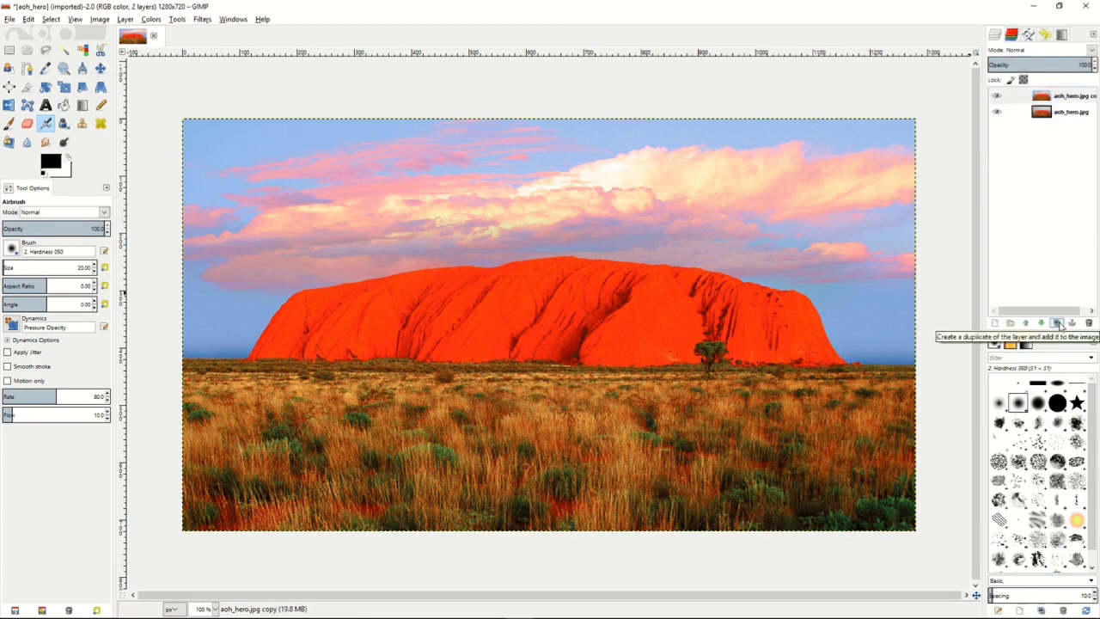
click(1029, 98)
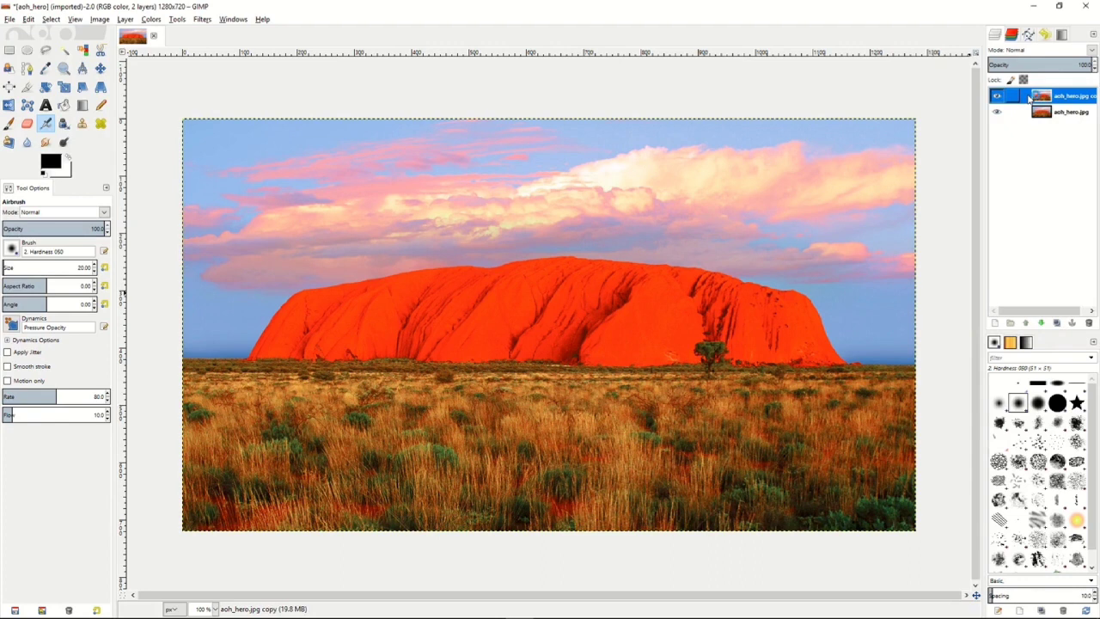
right_click(1029, 99)
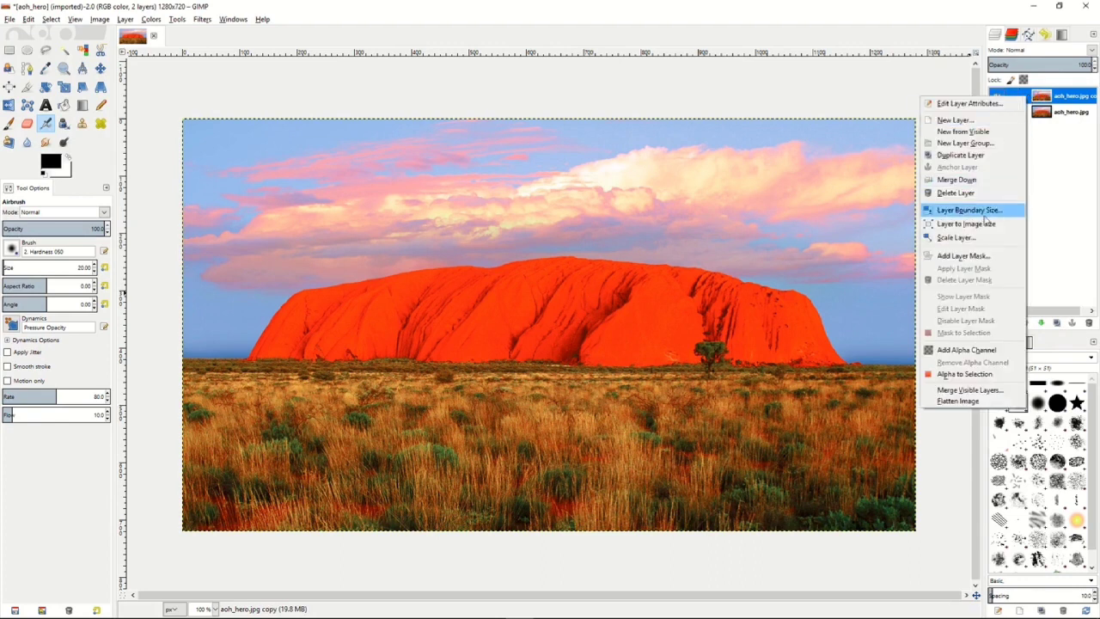
click(965, 256)
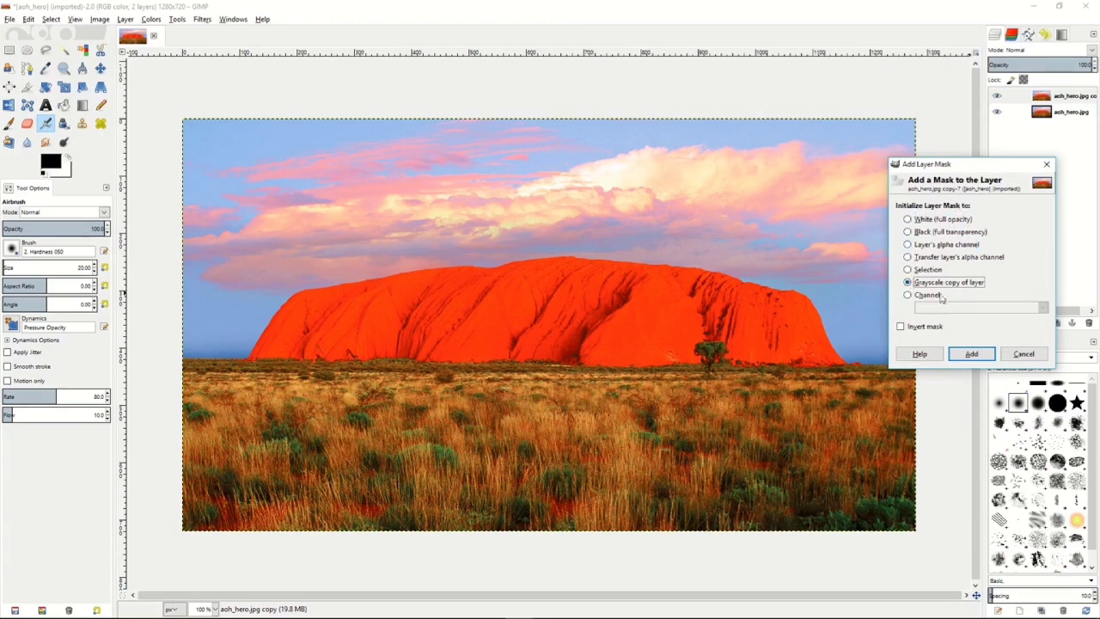
click(973, 355)
Display the copied layer's mask on the canvas and invert its colours.
right_click(1024, 98)
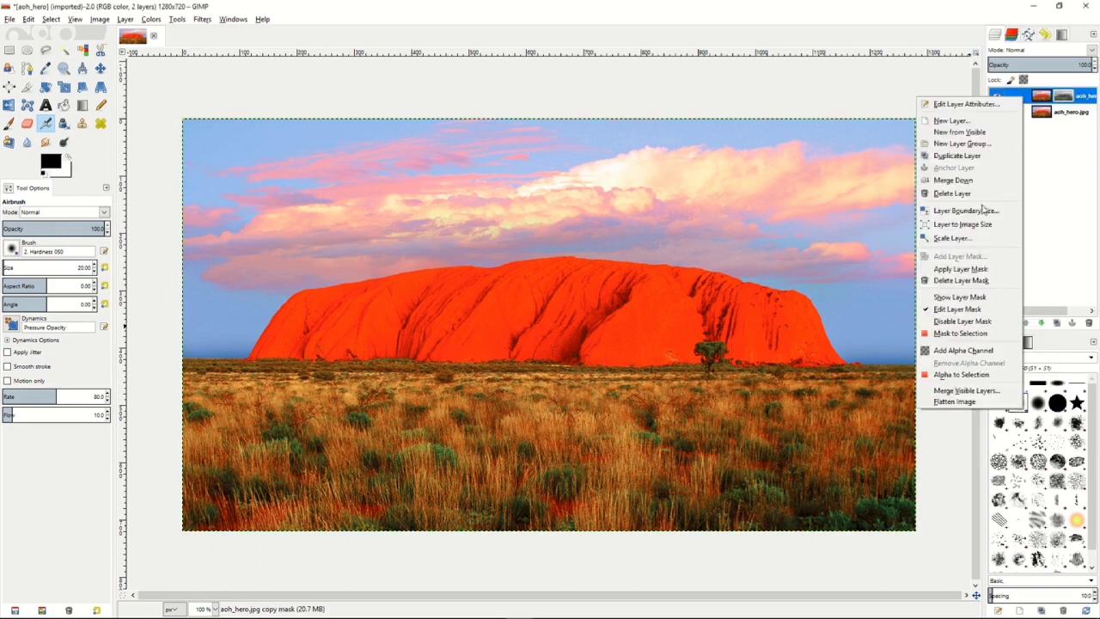
click(971, 297)
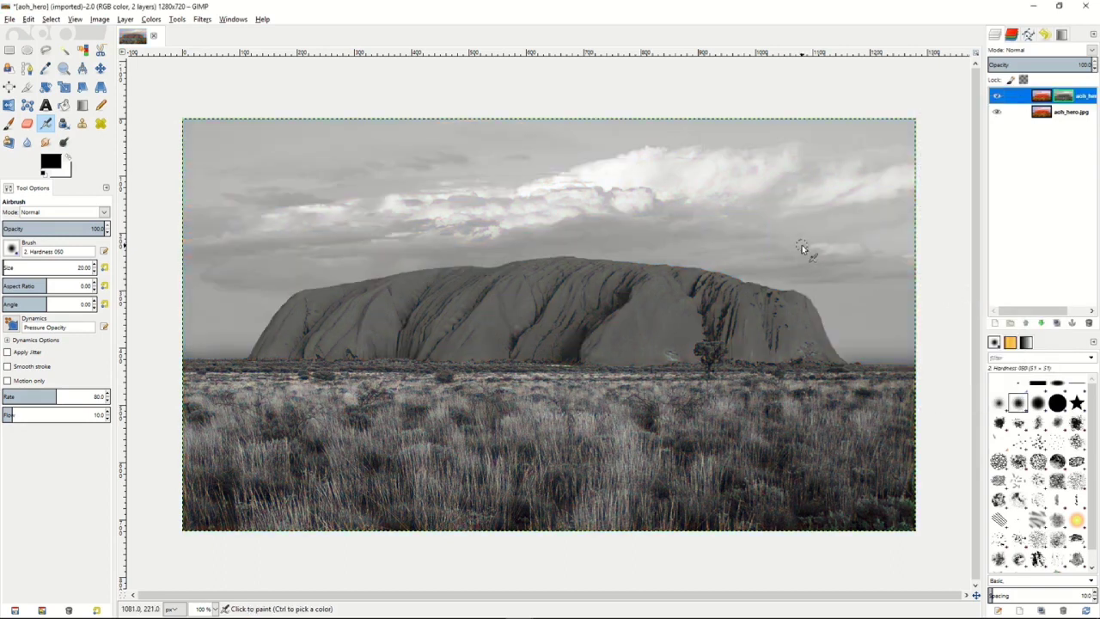
click(154, 21)
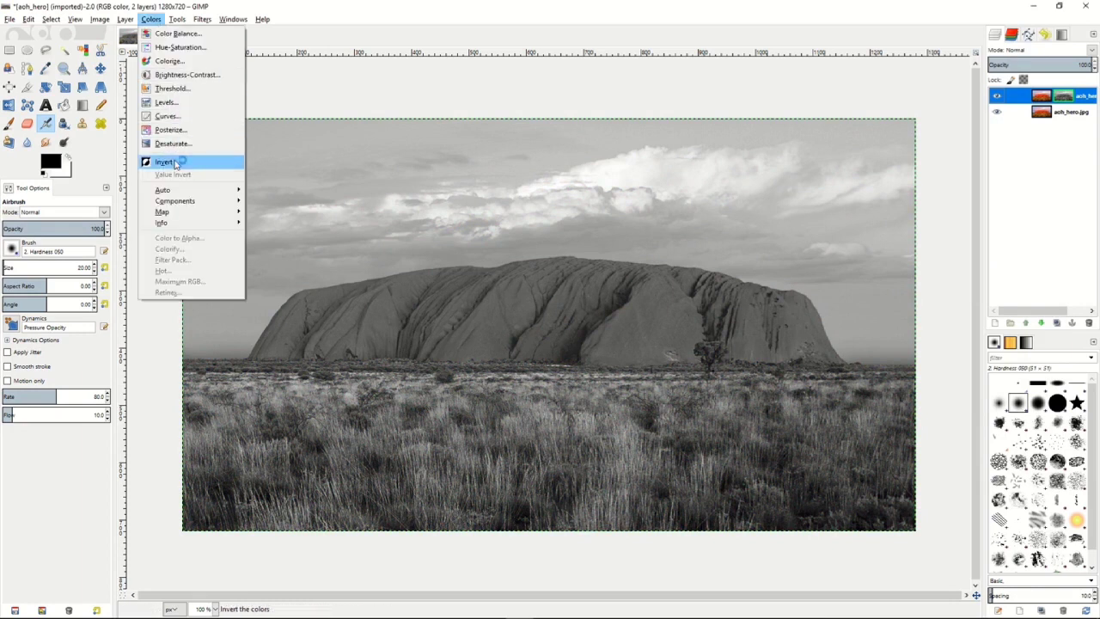
click(175, 164)
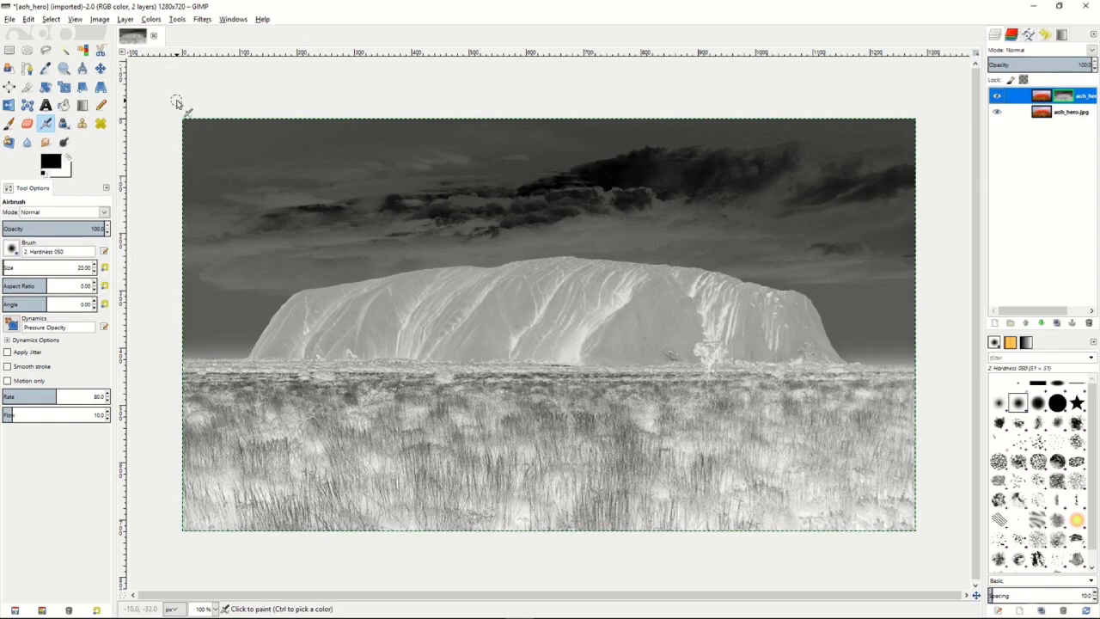
Apply a Gaussian Blur to the inverted mask with a 5.0 px horizontal and vertical radius, using the RLE method.
click(202, 19)
mouse_move(221, 86)
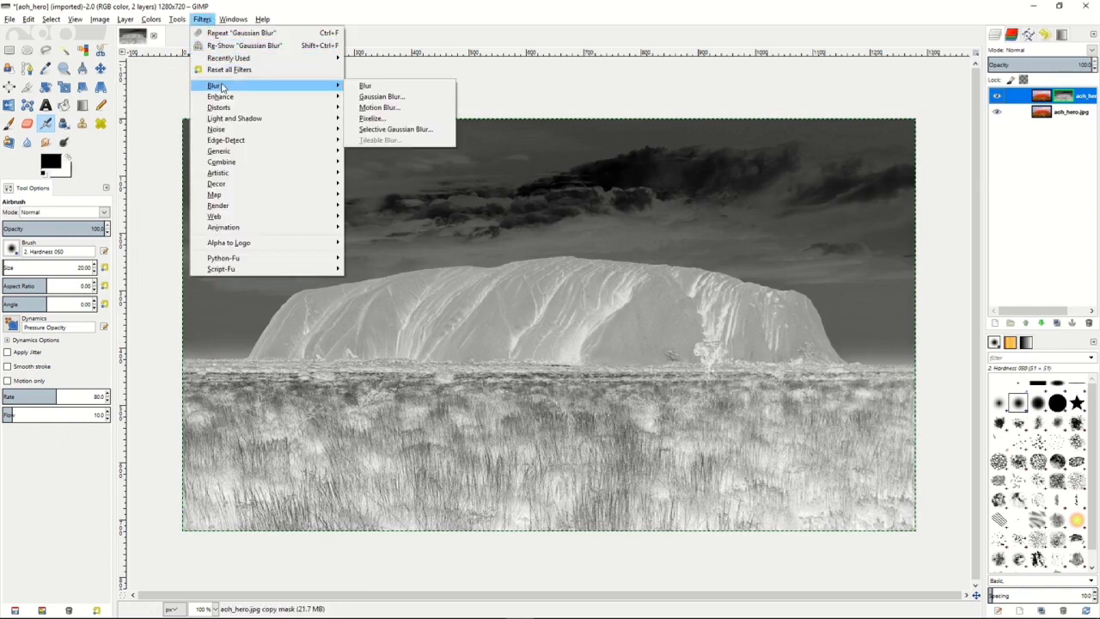
click(381, 97)
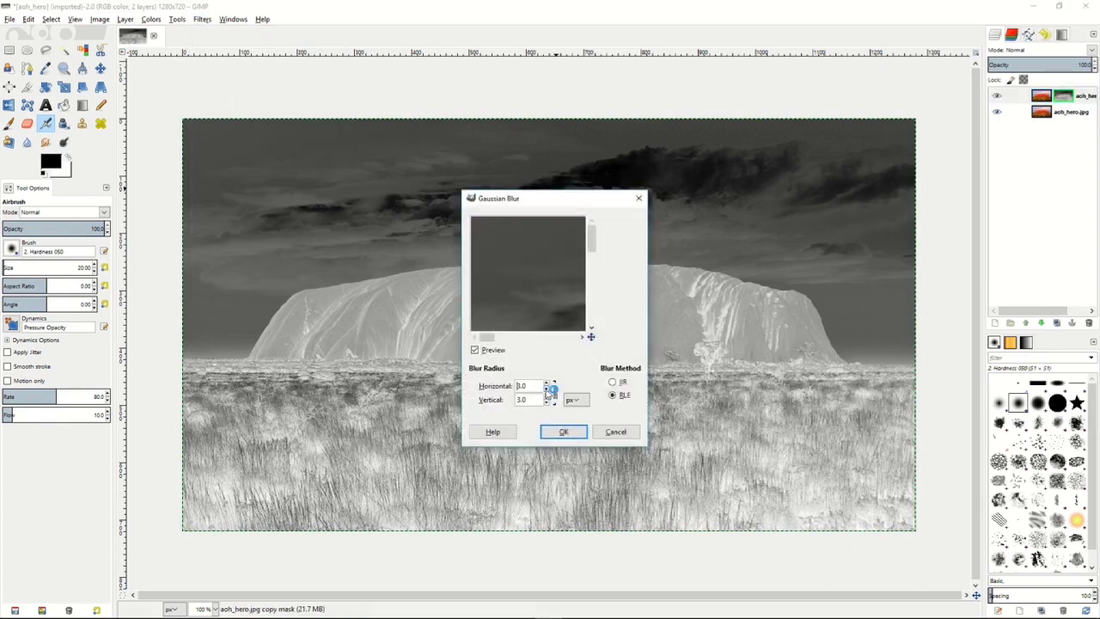
click(559, 435)
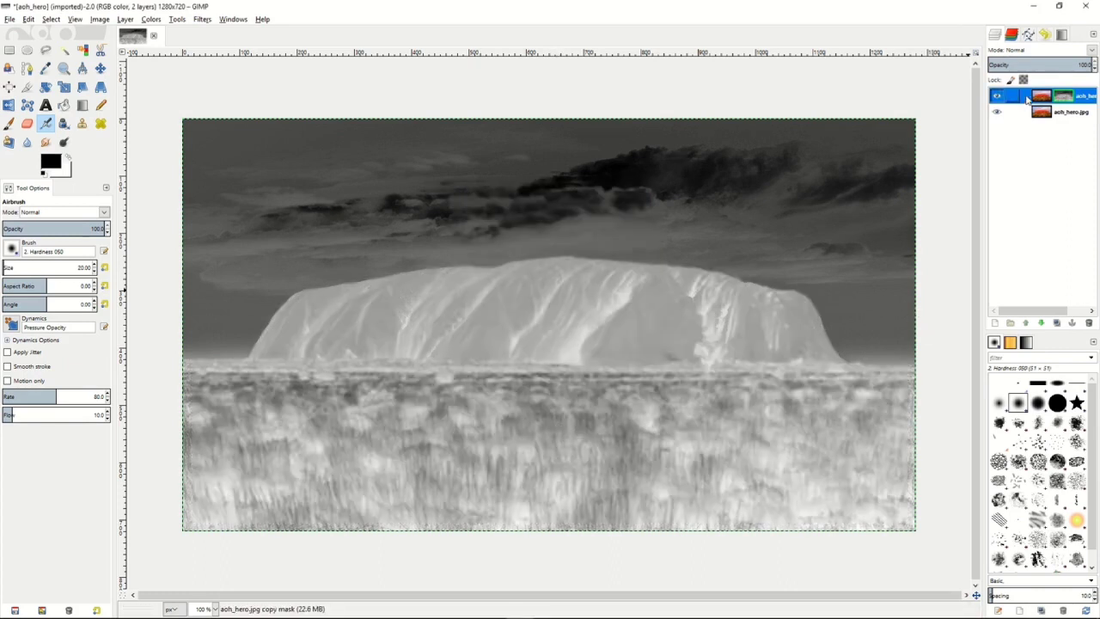
Stop displaying the layer mask, and blend the masked copy in Overlay mode at slightly reduced opacity.
right_click(1029, 100)
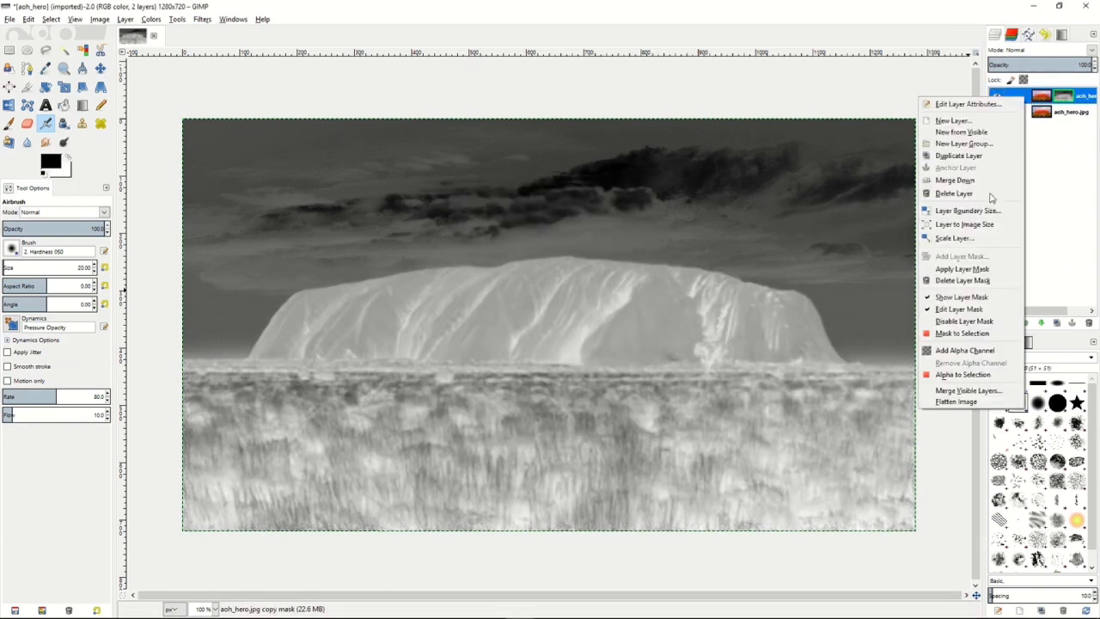
click(974, 299)
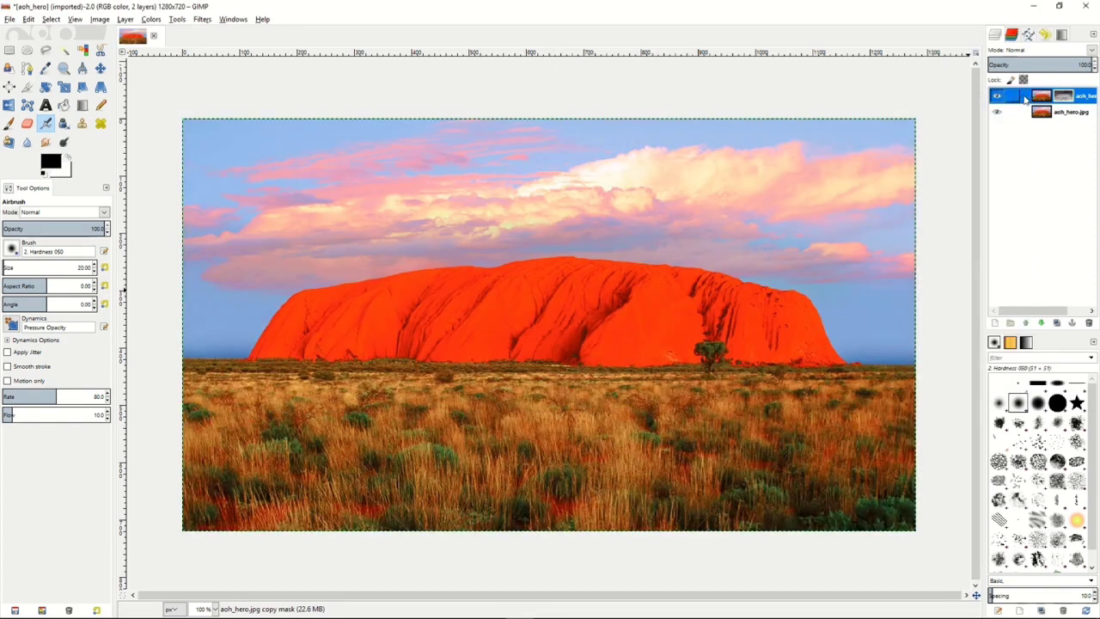
click(1090, 50)
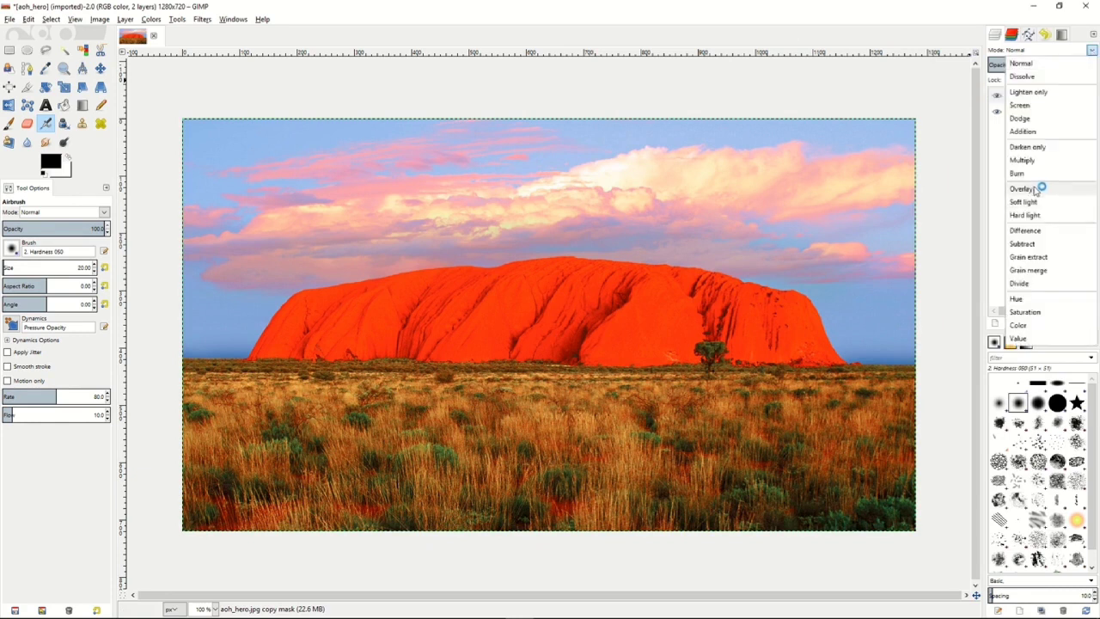
click(1036, 188)
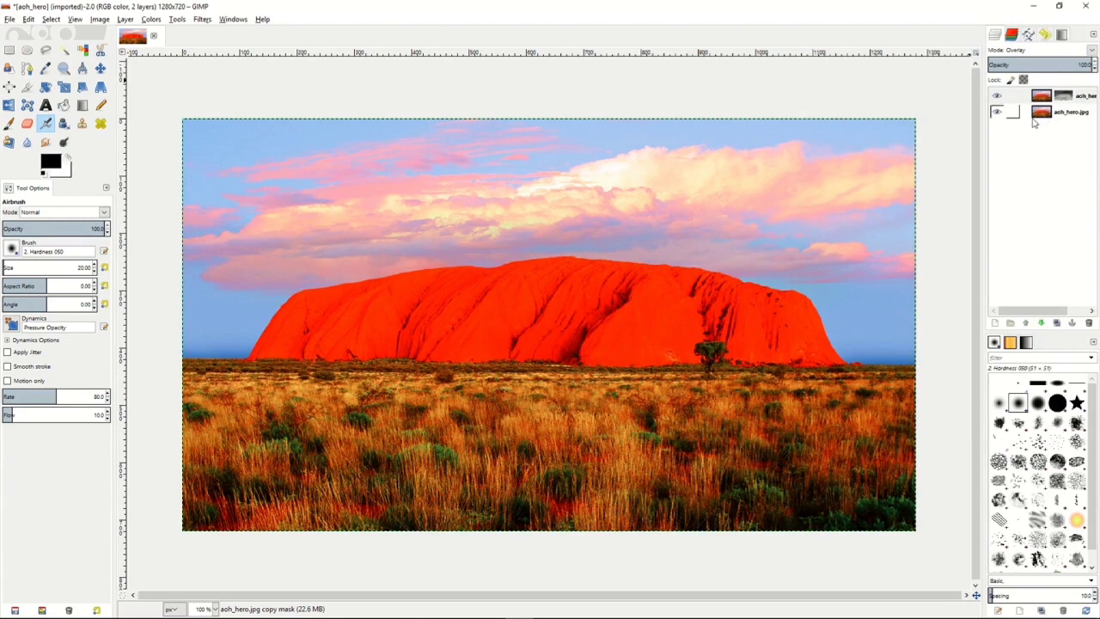
mouse_move(1073, 66)
mouse_down()
mouse_move(1013, 63)
mouse_move(1068, 65)
mouse_up()
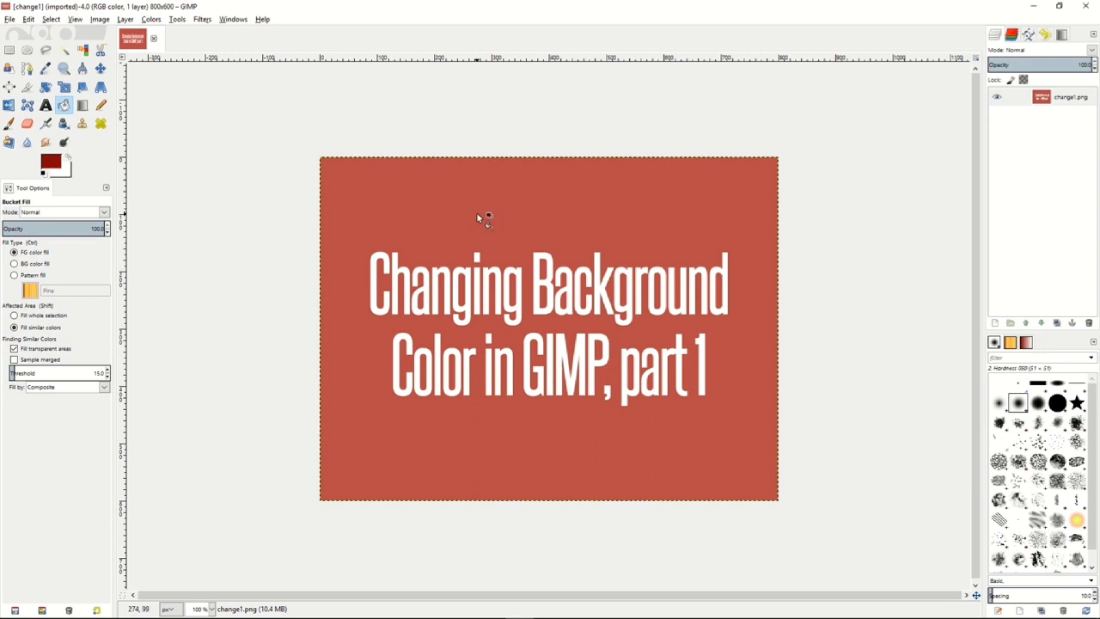
Sample the red background of change1.png as the foreground colour and make the background transparent with Color to Alpha, using colour c05444.
key(o)
click(410, 231)
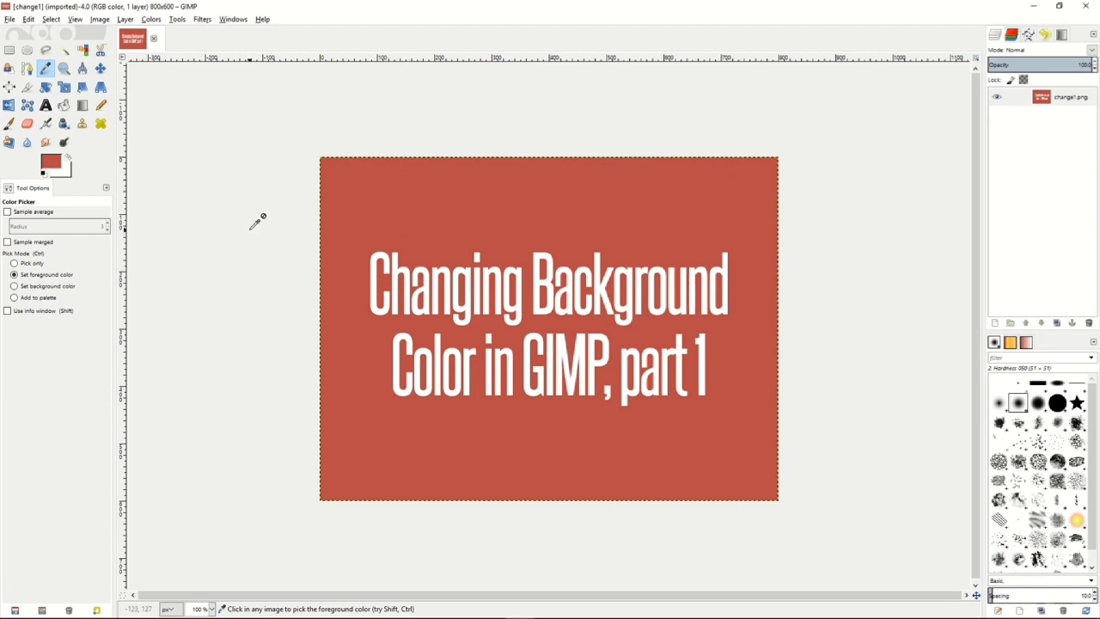
click(151, 19)
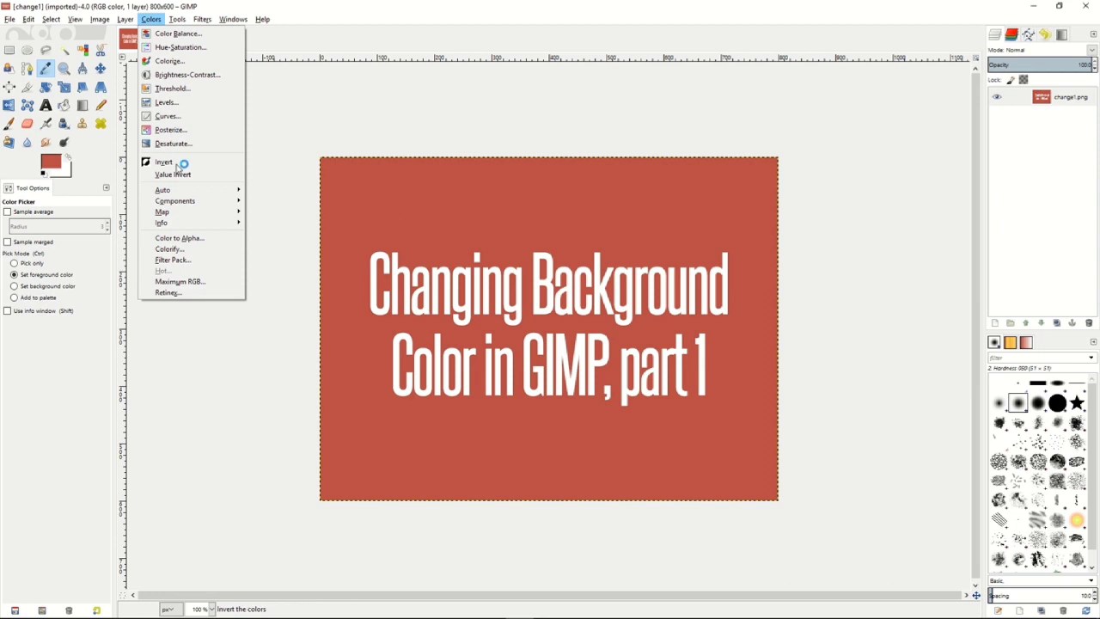
click(193, 239)
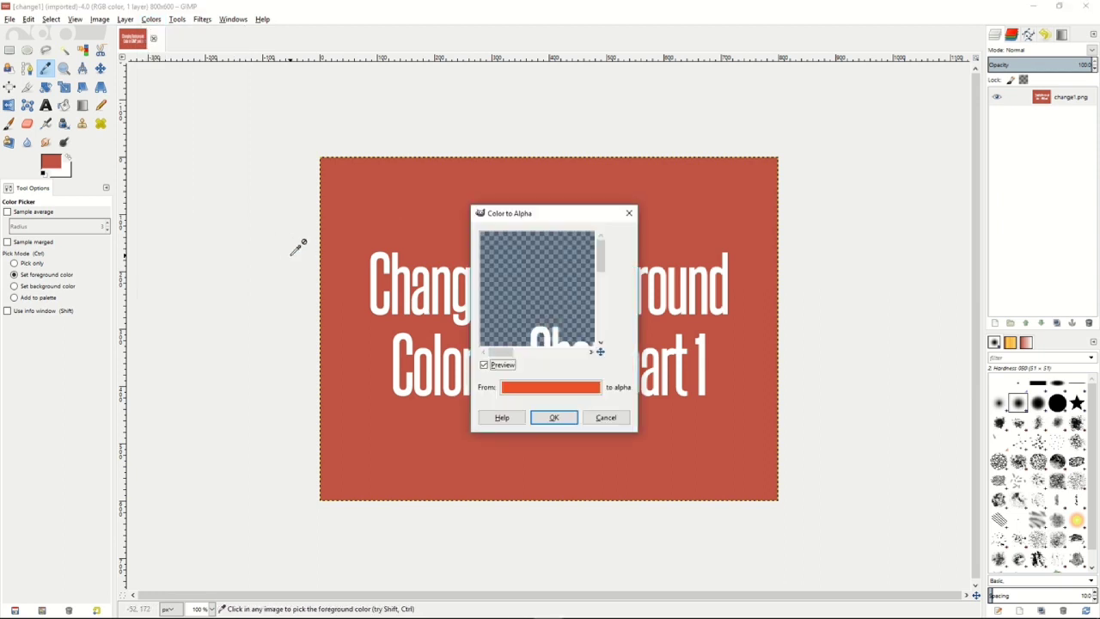
click(553, 388)
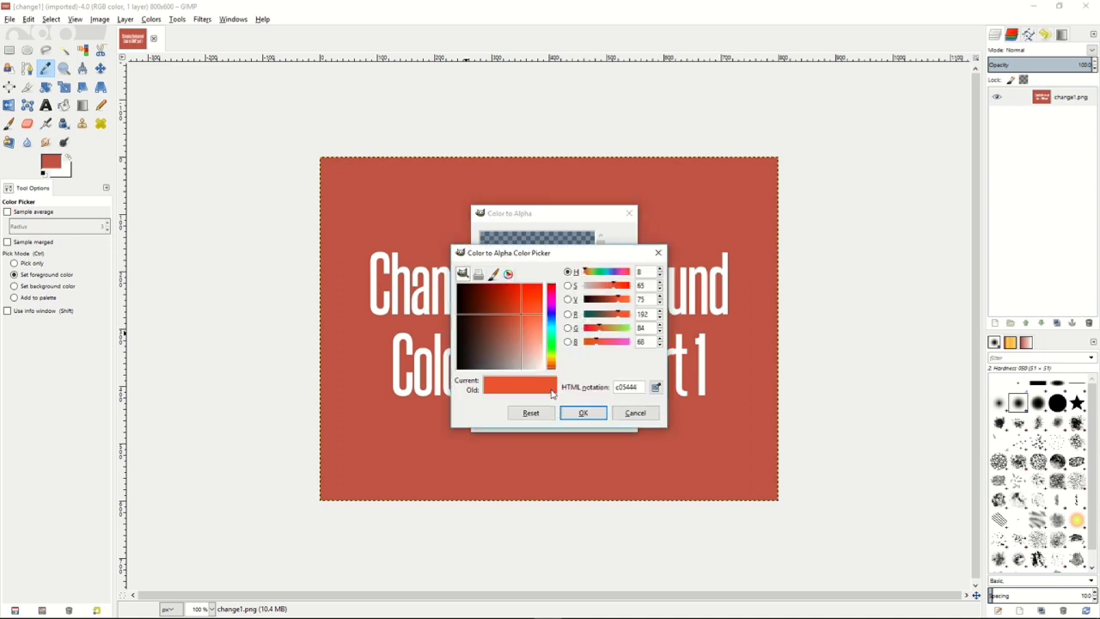
click(656, 388)
click(733, 381)
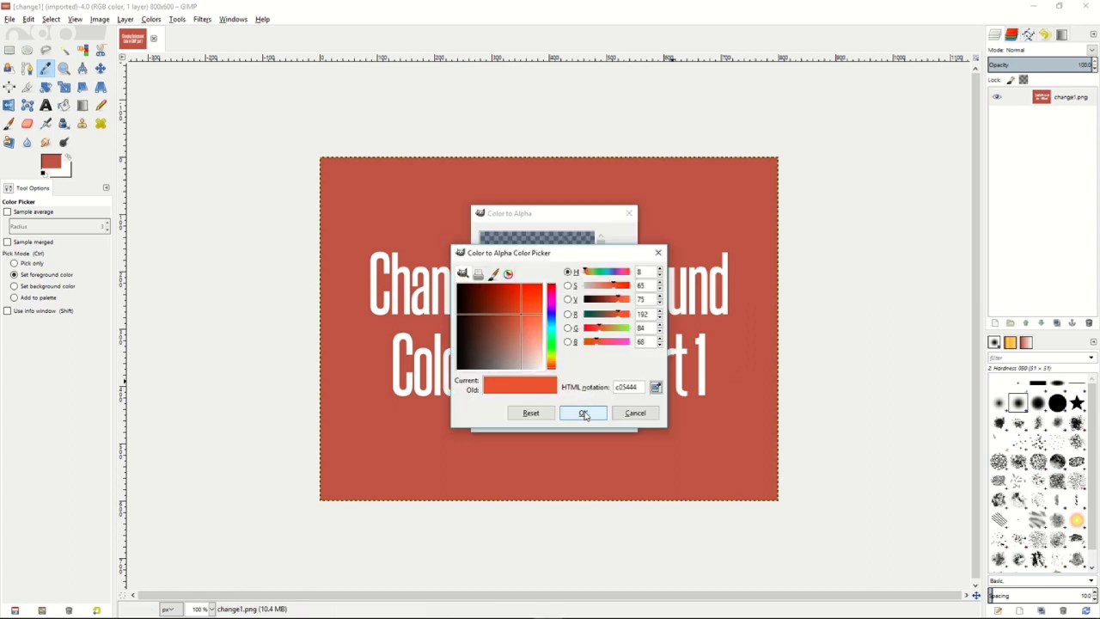
click(582, 412)
drag(555, 308, 532, 290)
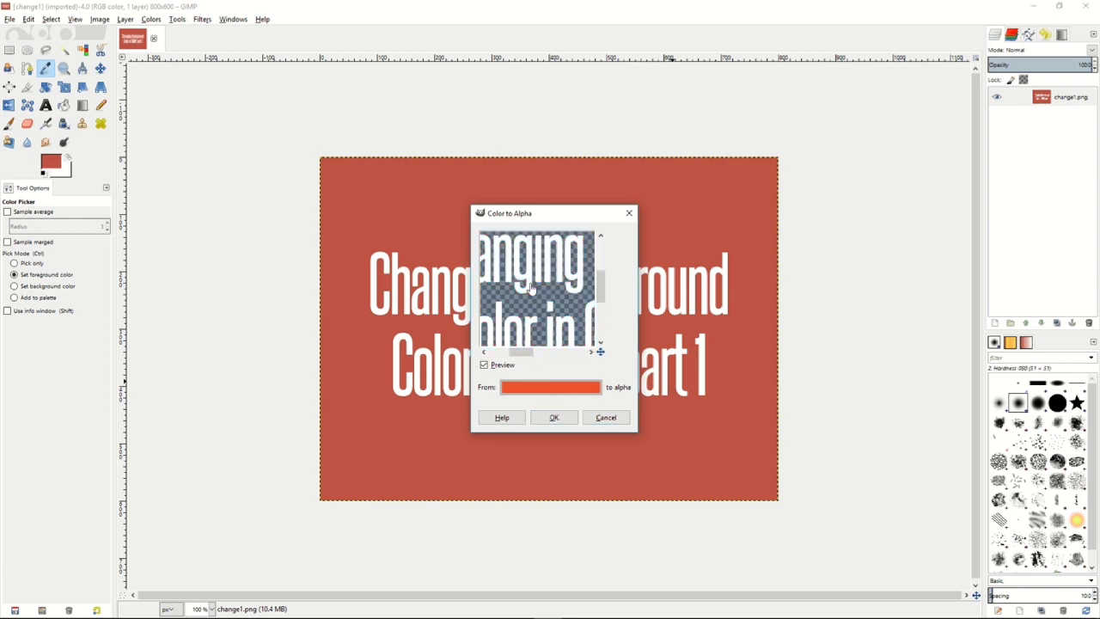
click(554, 419)
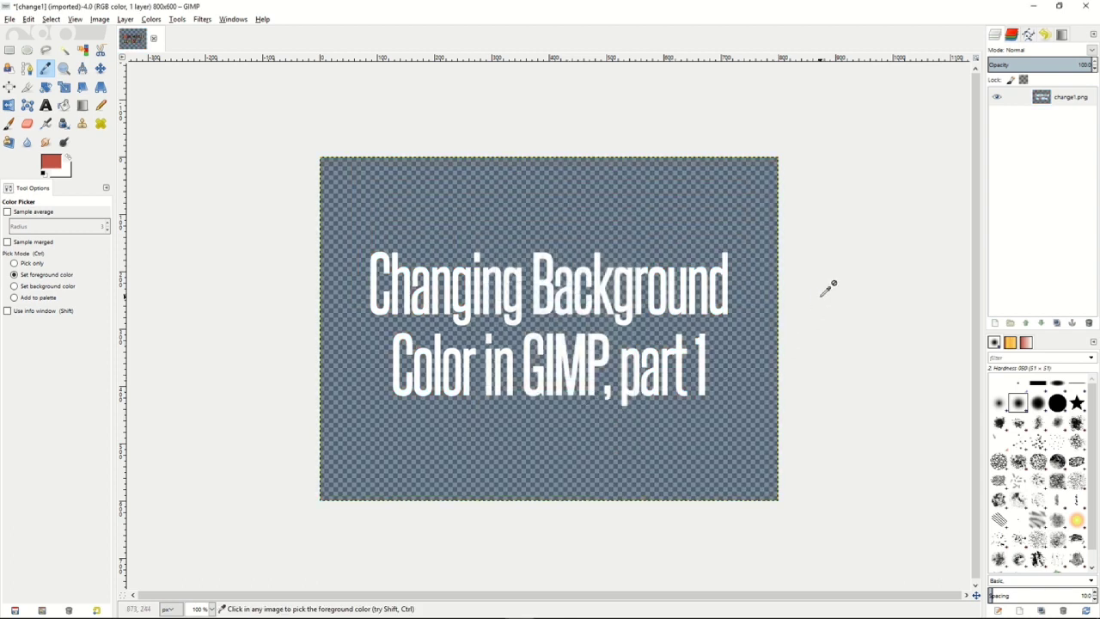
Create a transparent 800 x 600 px layer and place it beneath the change1.png layer.
right_click(1013, 205)
click(960, 221)
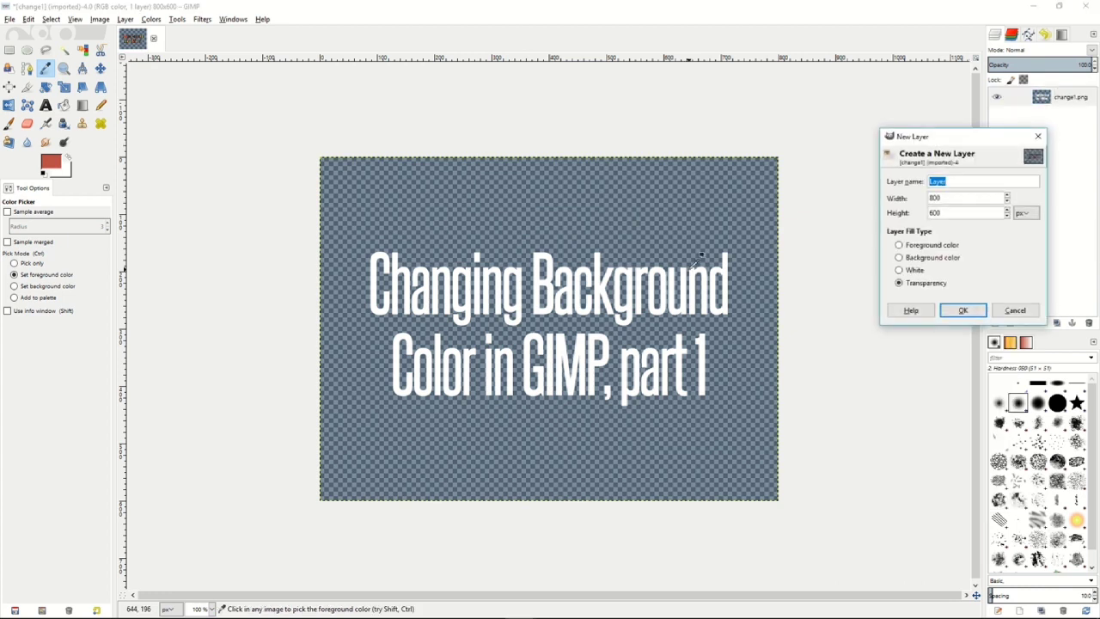
click(963, 310)
drag(1078, 102, 1082, 126)
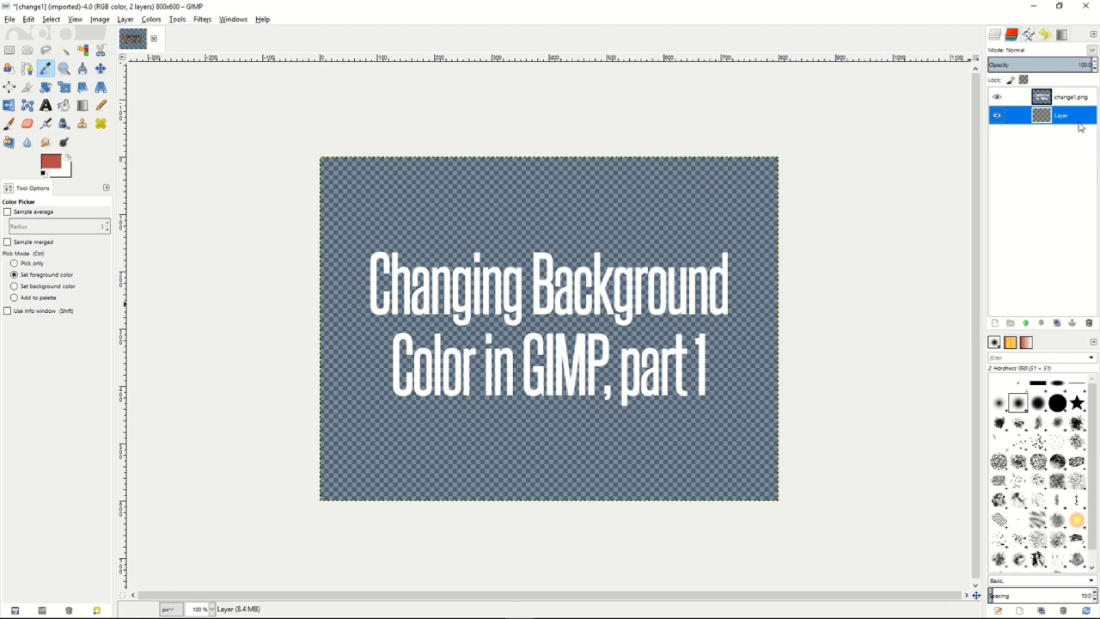
Change the foreground colour to a medium blue and fill the new bottom layer with it using Bucket Fill.
key(shift+b)
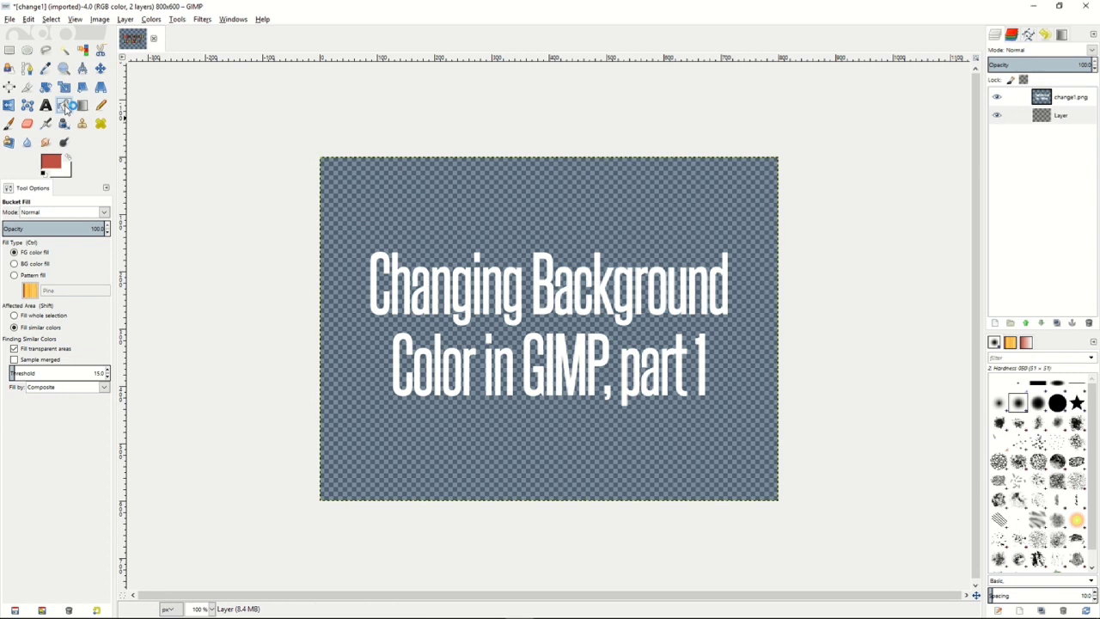
click(51, 165)
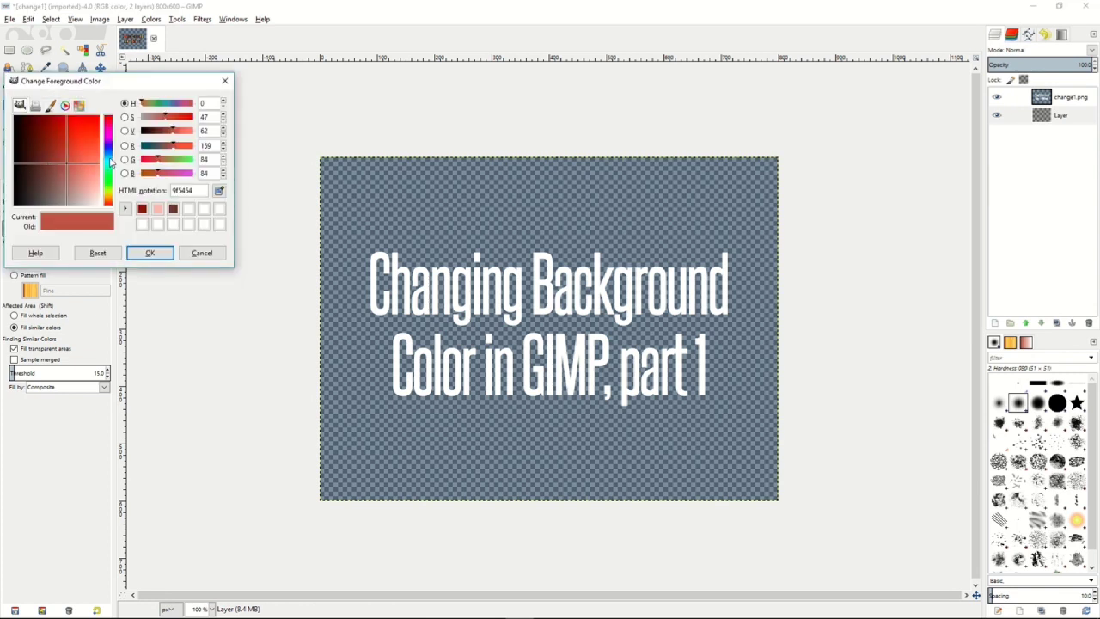
click(108, 165)
click(150, 252)
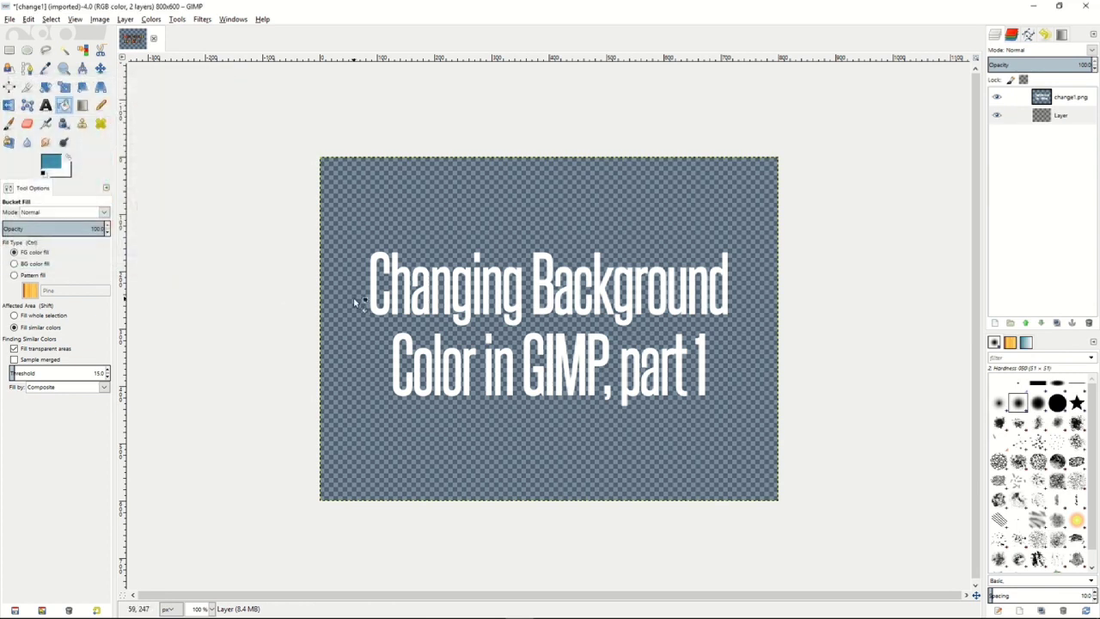
click(477, 223)
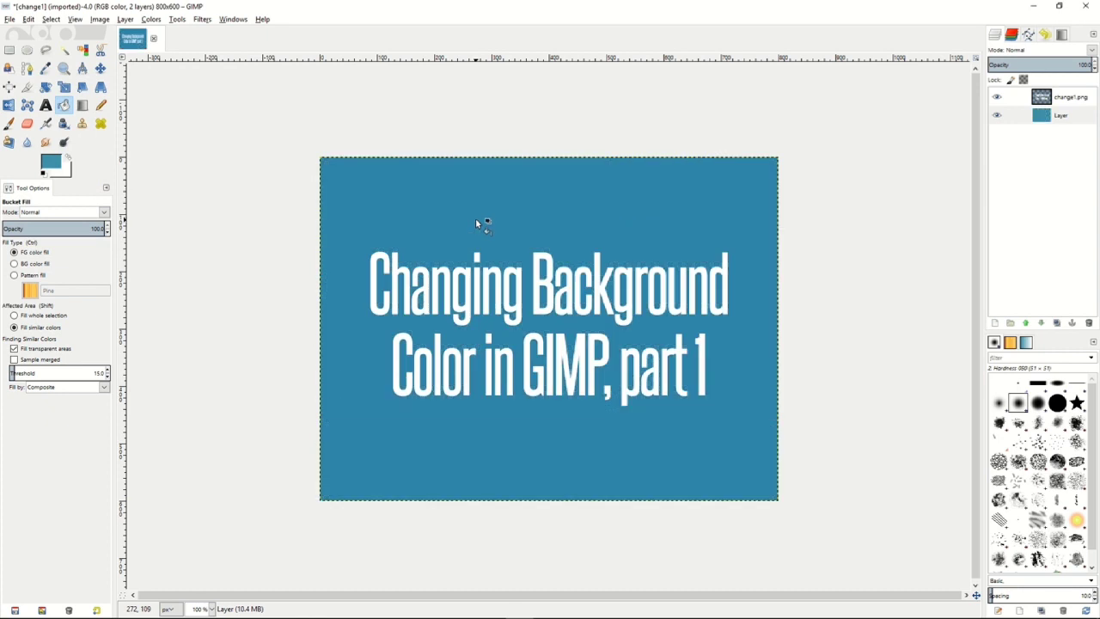
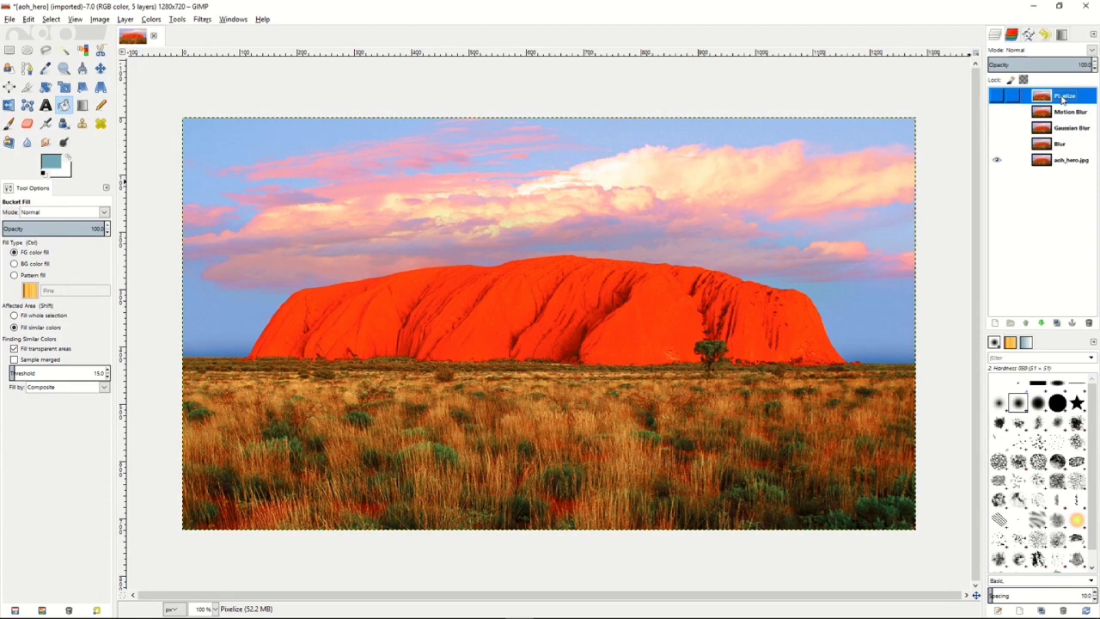
Show the Blur layer, apply the simple Blur filter to it, and toggle its visibility to compare with the original.
click(1064, 146)
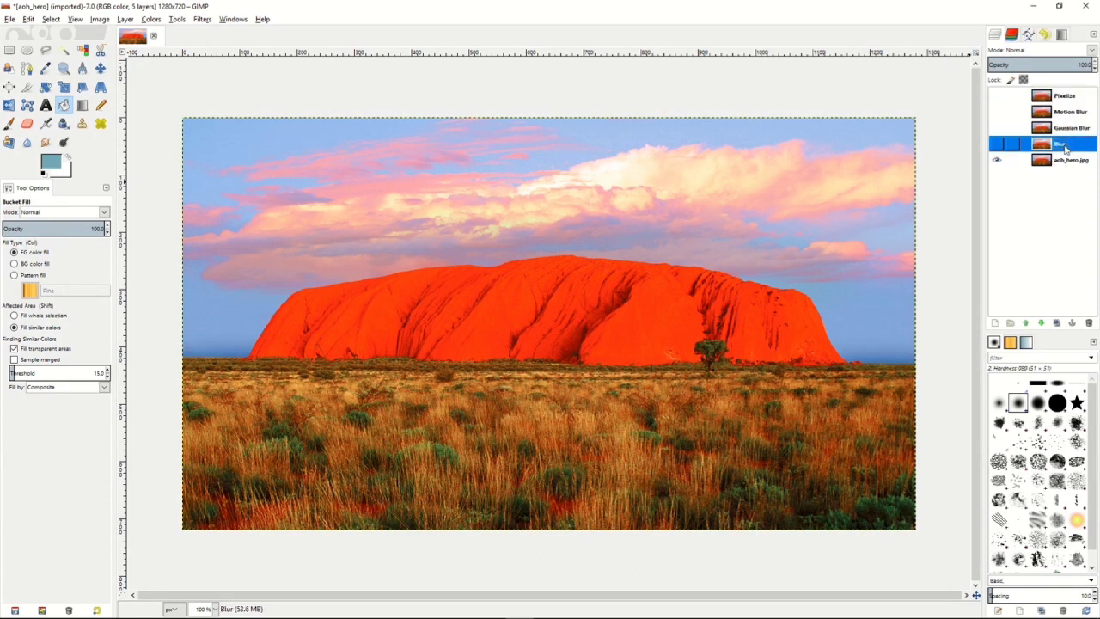
click(997, 145)
click(204, 20)
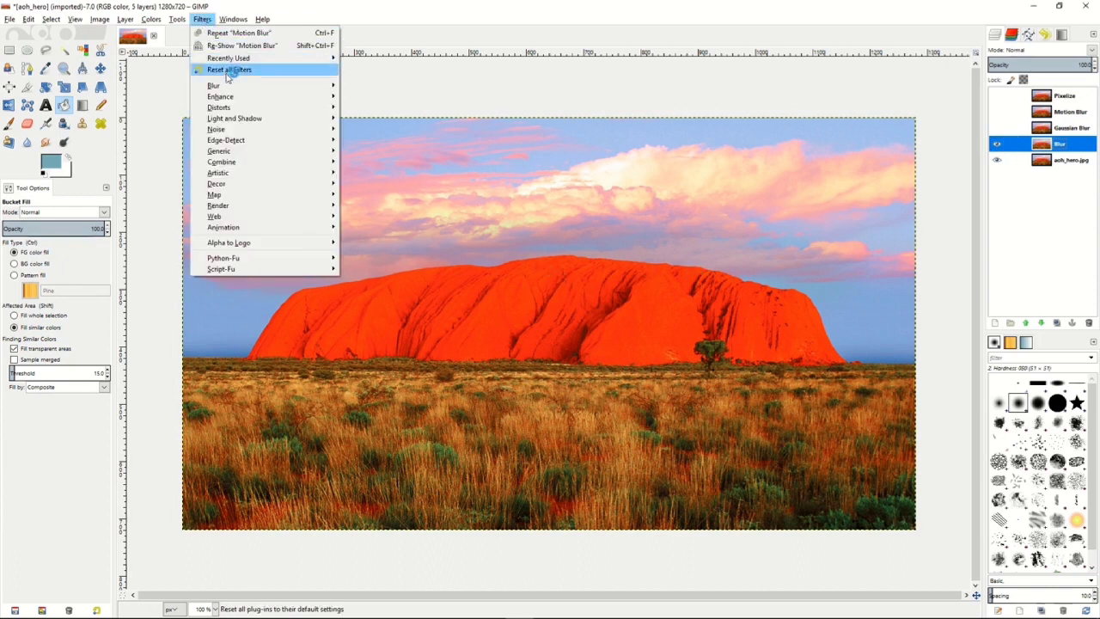
mouse_move(242, 85)
click(364, 87)
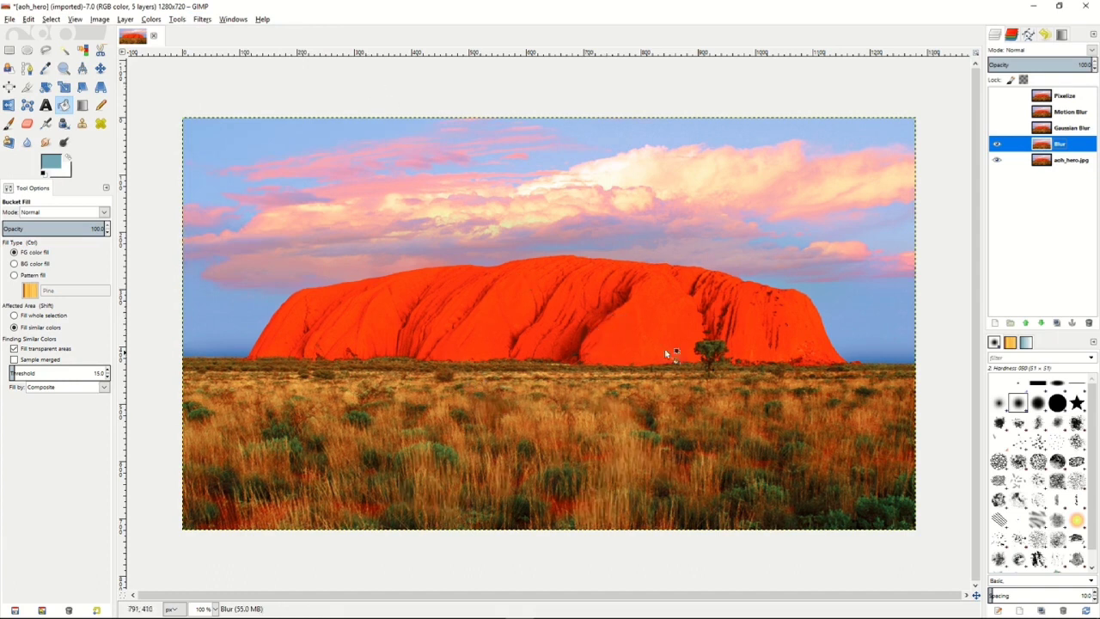
click(997, 160)
click(997, 144)
click(998, 144)
Show the Gaussian Blur layer and apply the Gaussian Blur filter to it with an adjusted blur radius, keeping the RLE method.
click(1073, 129)
click(998, 129)
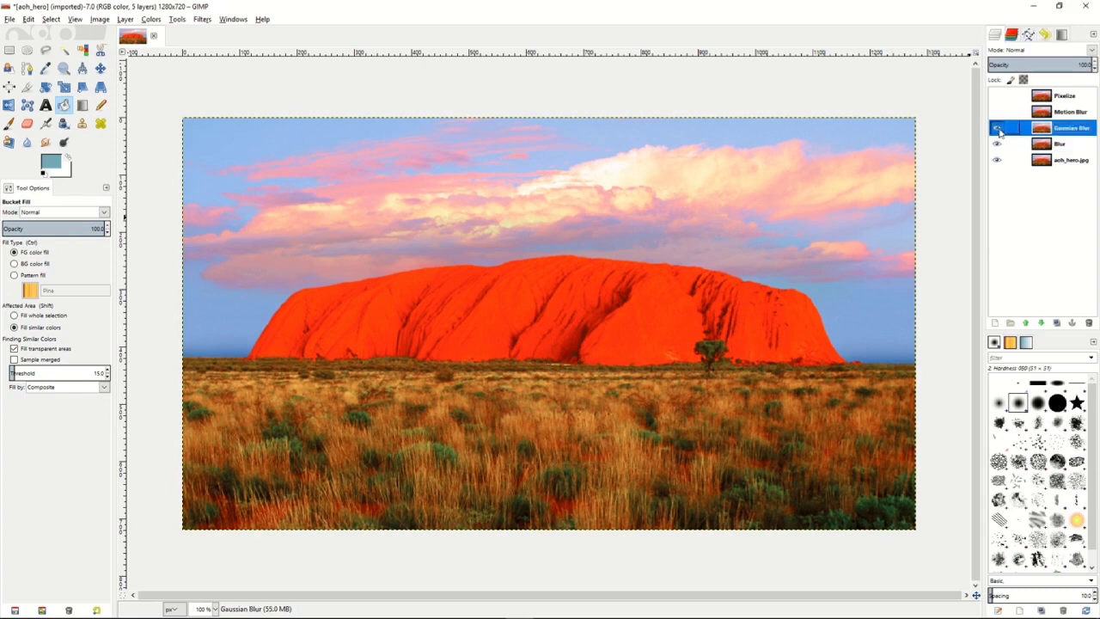
click(202, 18)
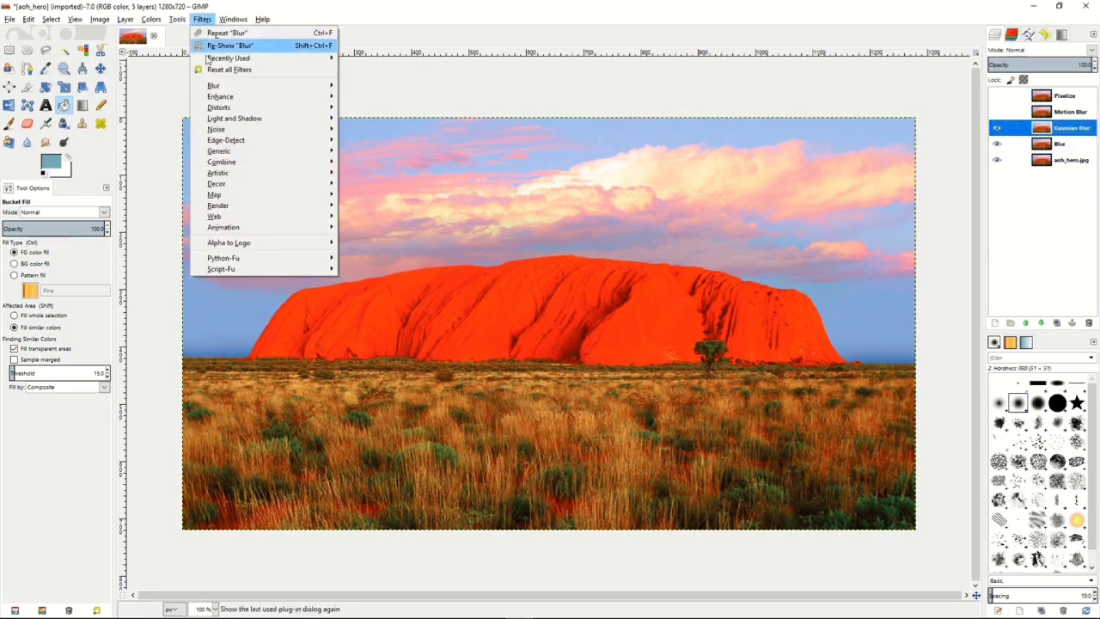
mouse_move(258, 86)
click(391, 96)
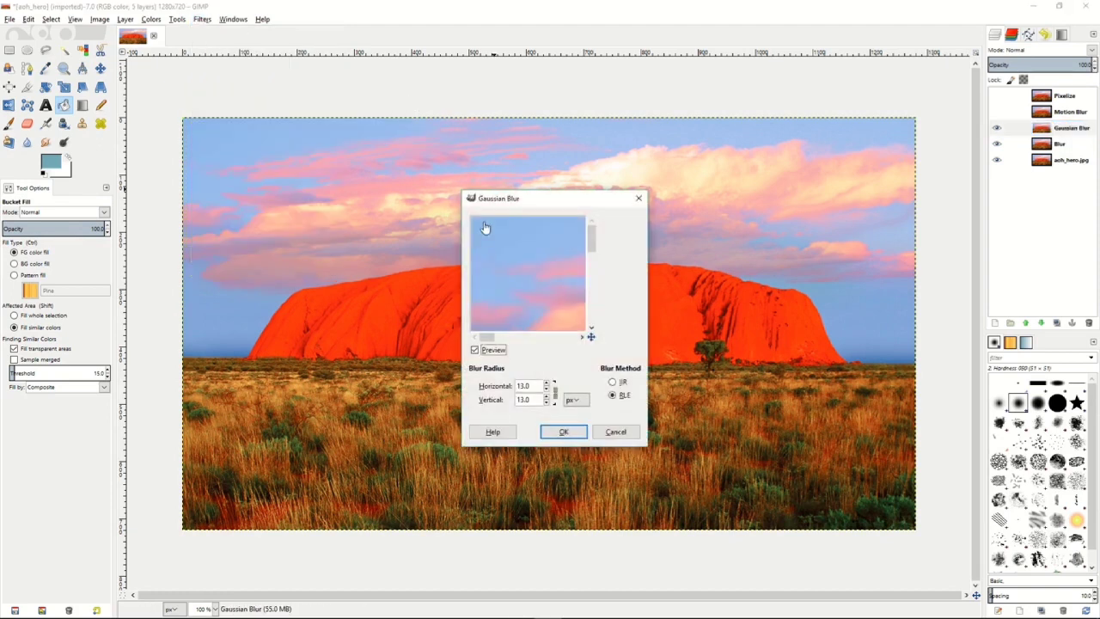
click(555, 389)
click(549, 389)
click(549, 389)
click(560, 432)
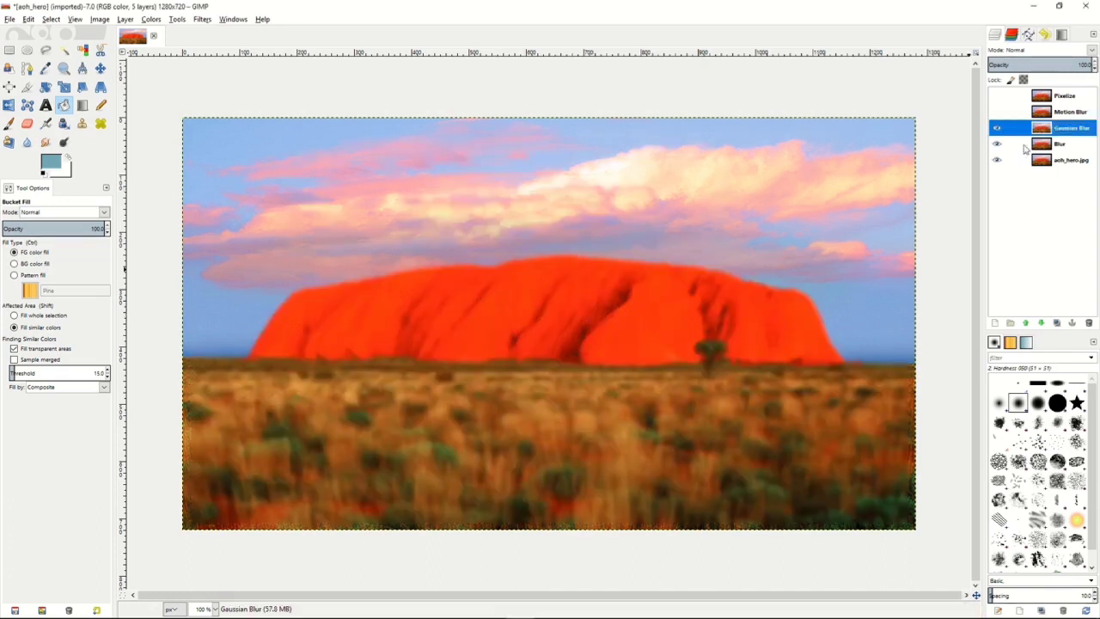
Show the Motion Blur layer and apply a Zoom motion blur with a length of about 28 to it.
click(1064, 113)
click(997, 112)
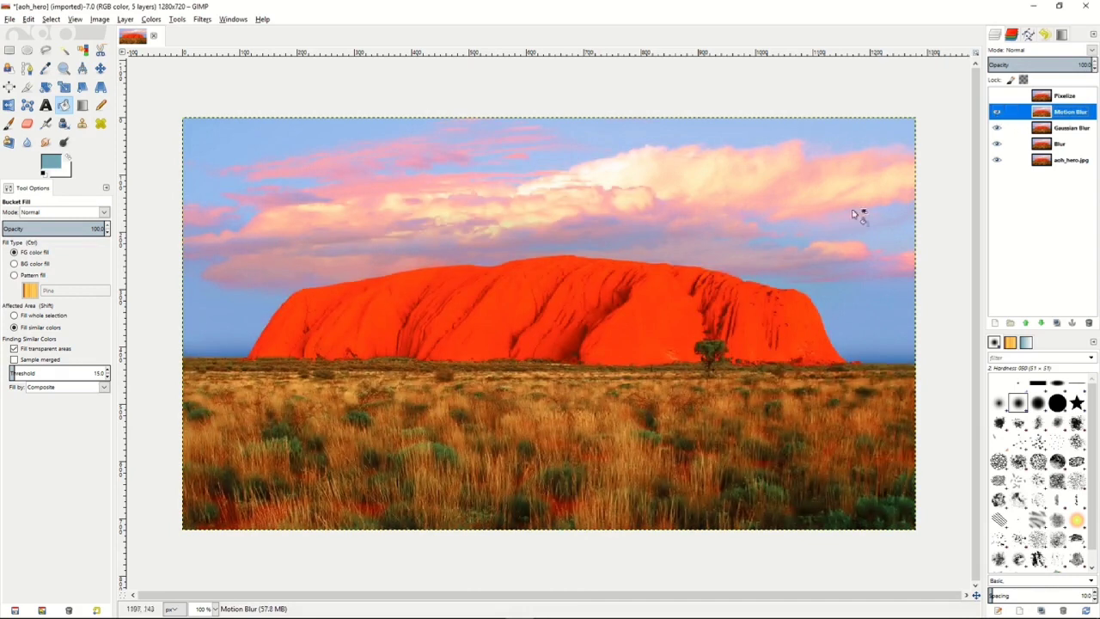
click(203, 20)
mouse_move(275, 86)
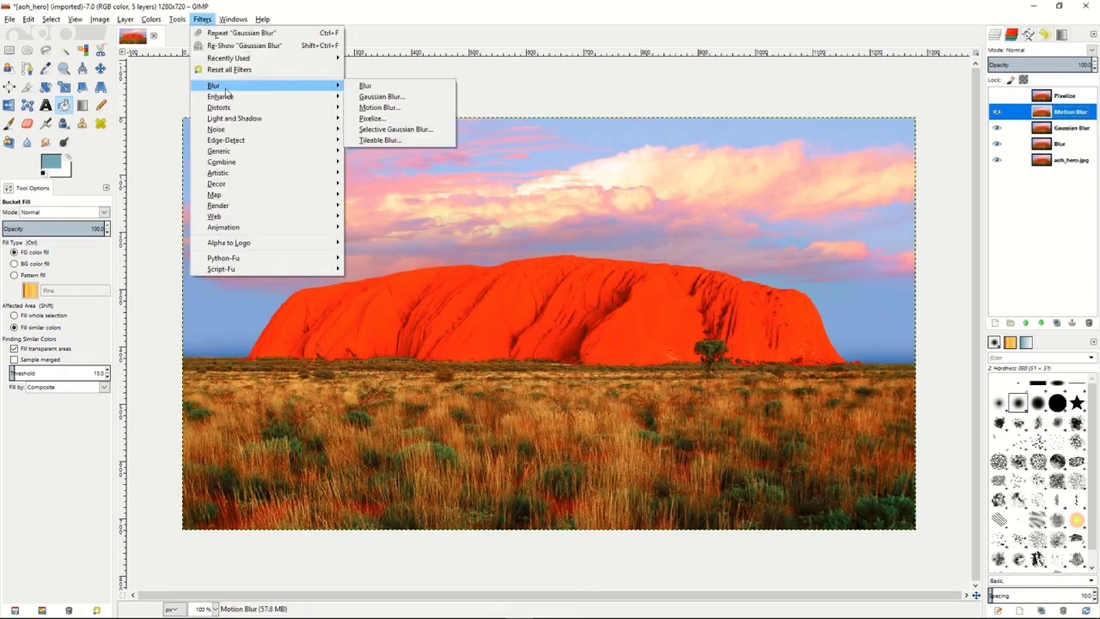
click(424, 109)
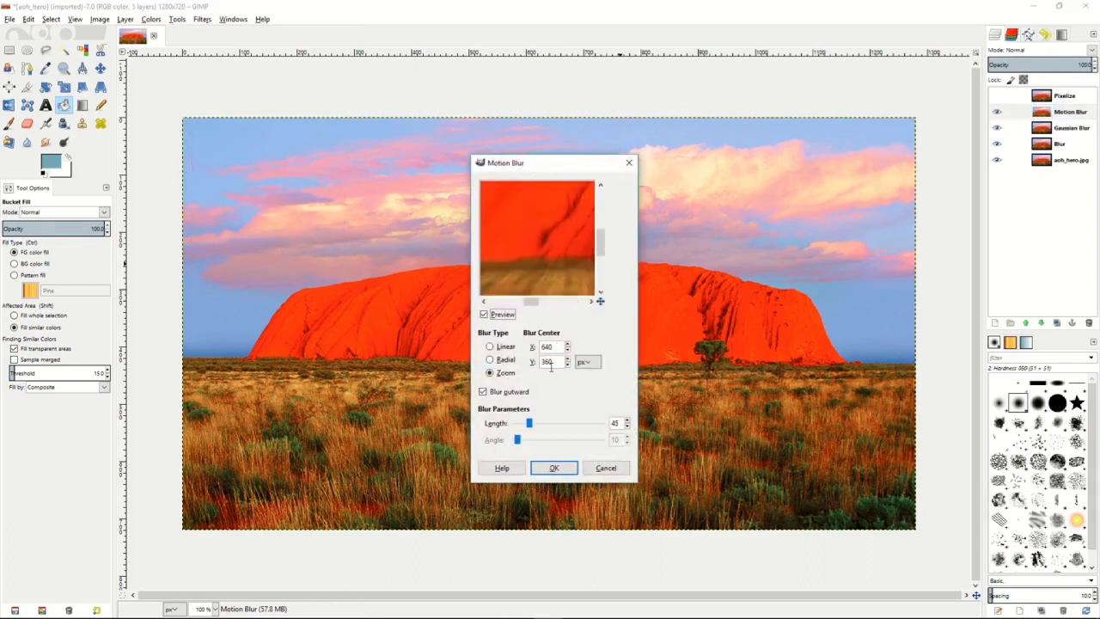
drag(531, 427, 523, 423)
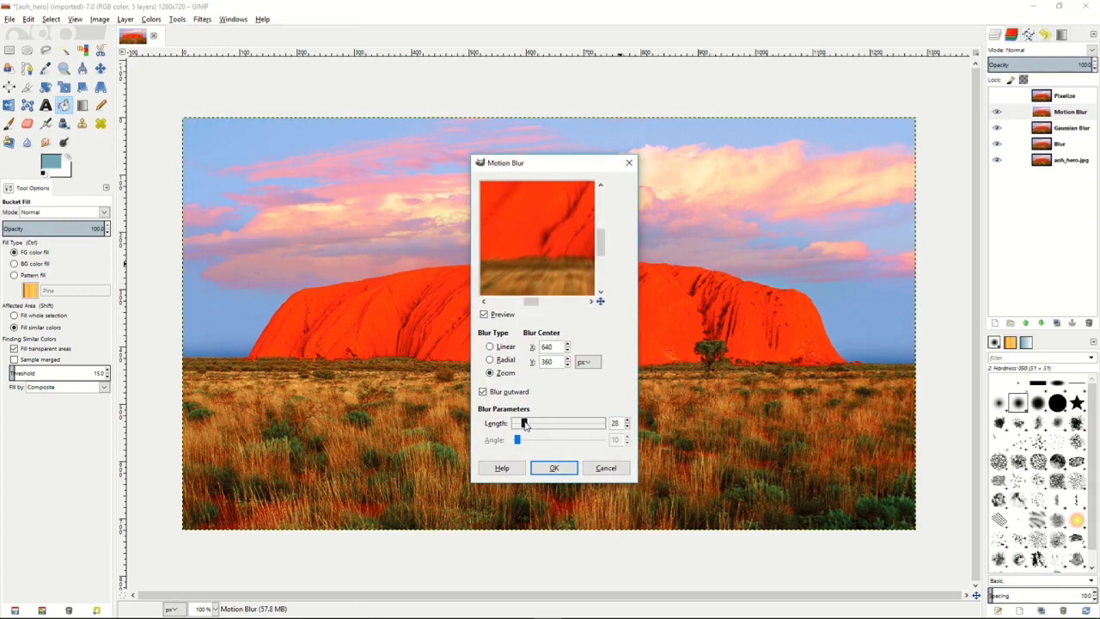
click(557, 468)
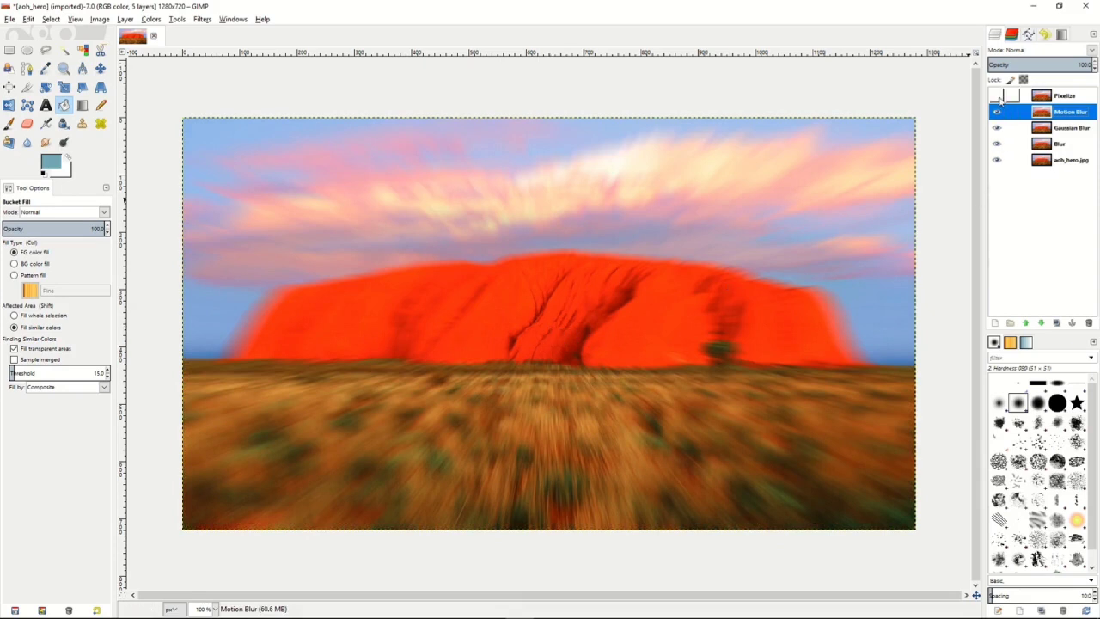
Show the Pixelize layer and apply the Pixelize filter to it with a pixel width and height of 7 px.
click(997, 96)
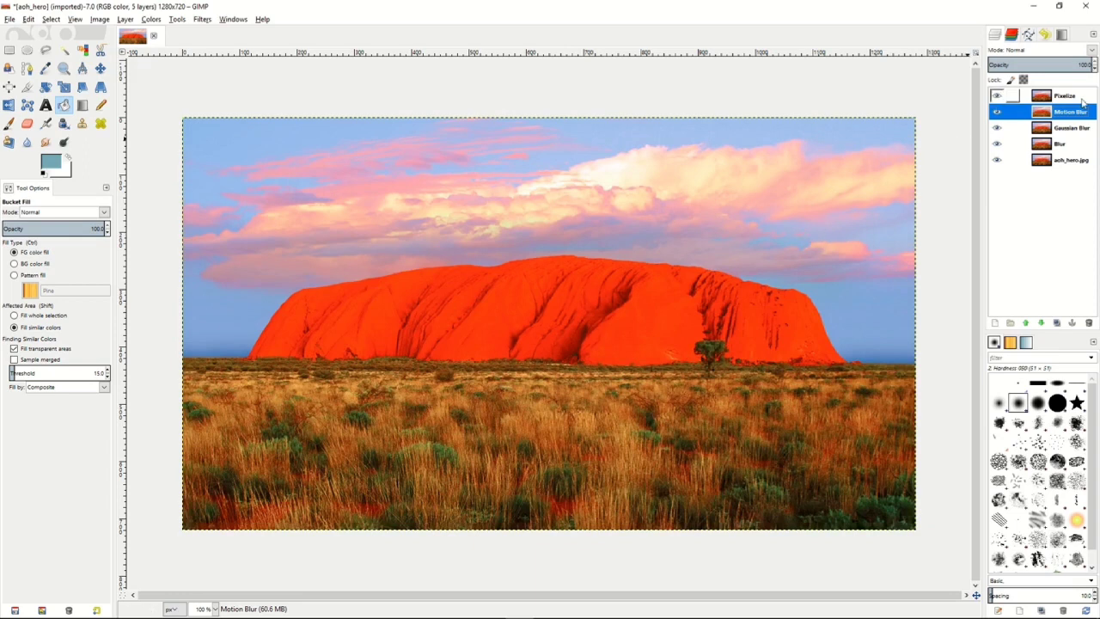
click(1080, 100)
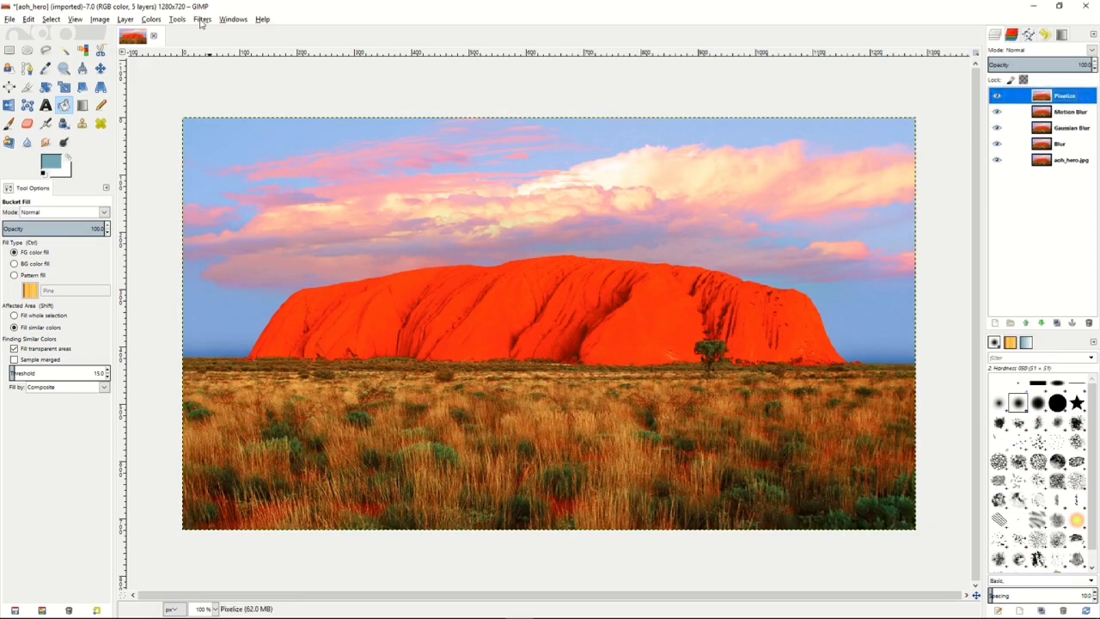
click(202, 20)
mouse_move(222, 85)
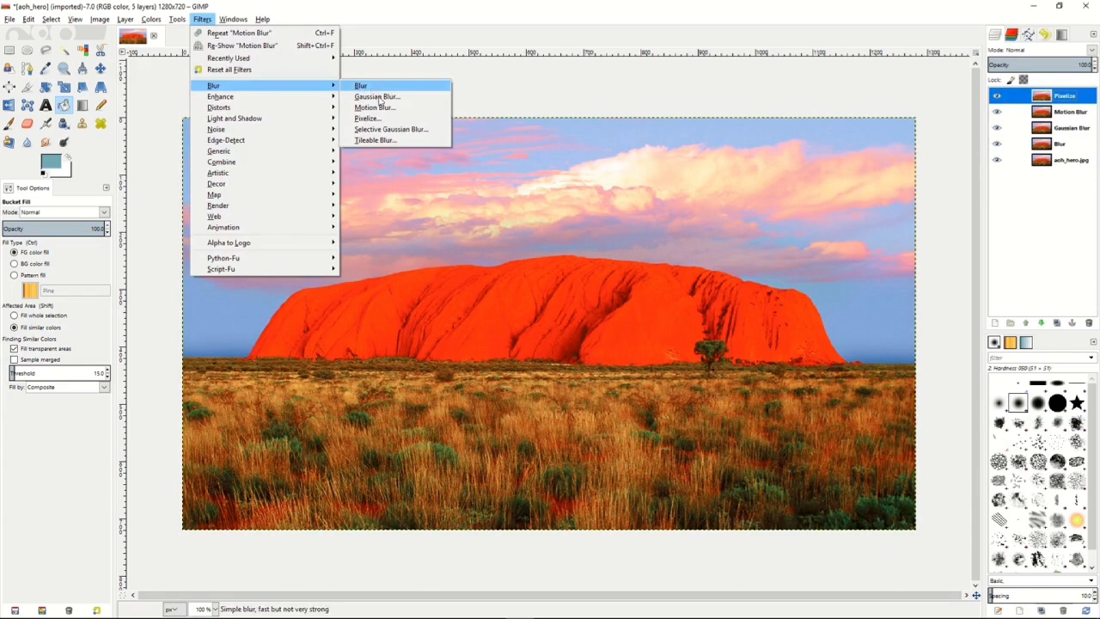
click(369, 113)
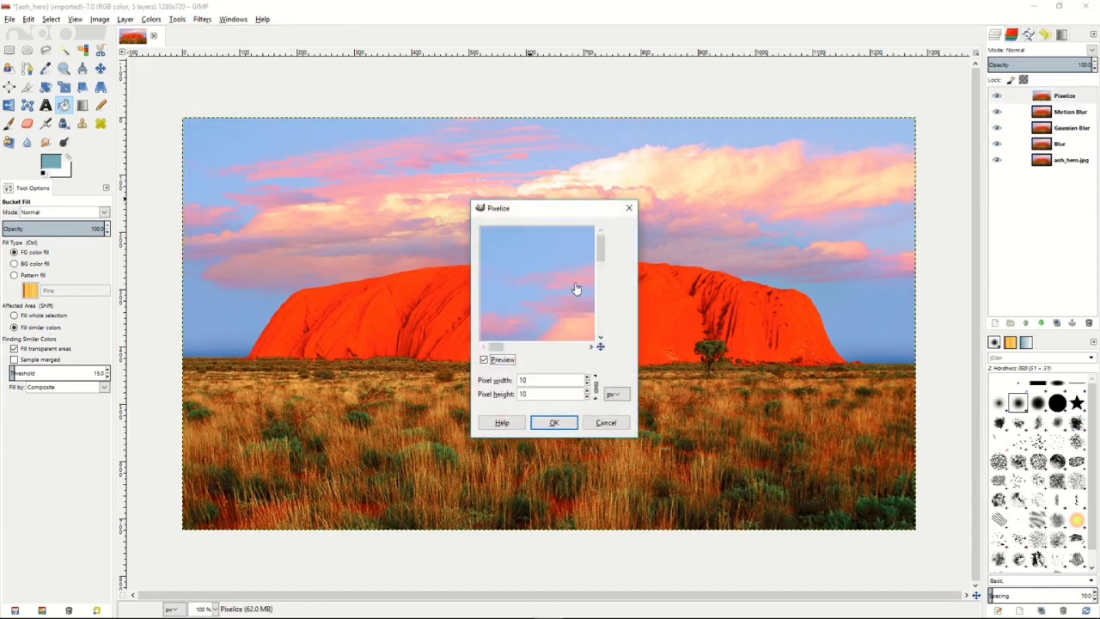
drag(557, 327, 512, 246)
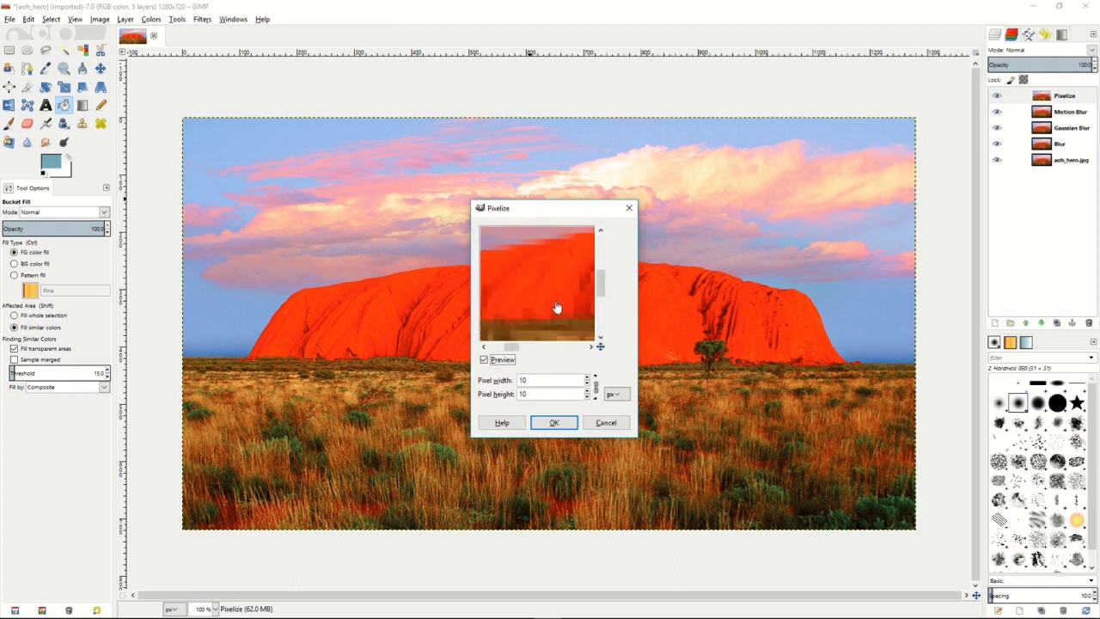
click(587, 383)
click(587, 383)
click(587, 383)
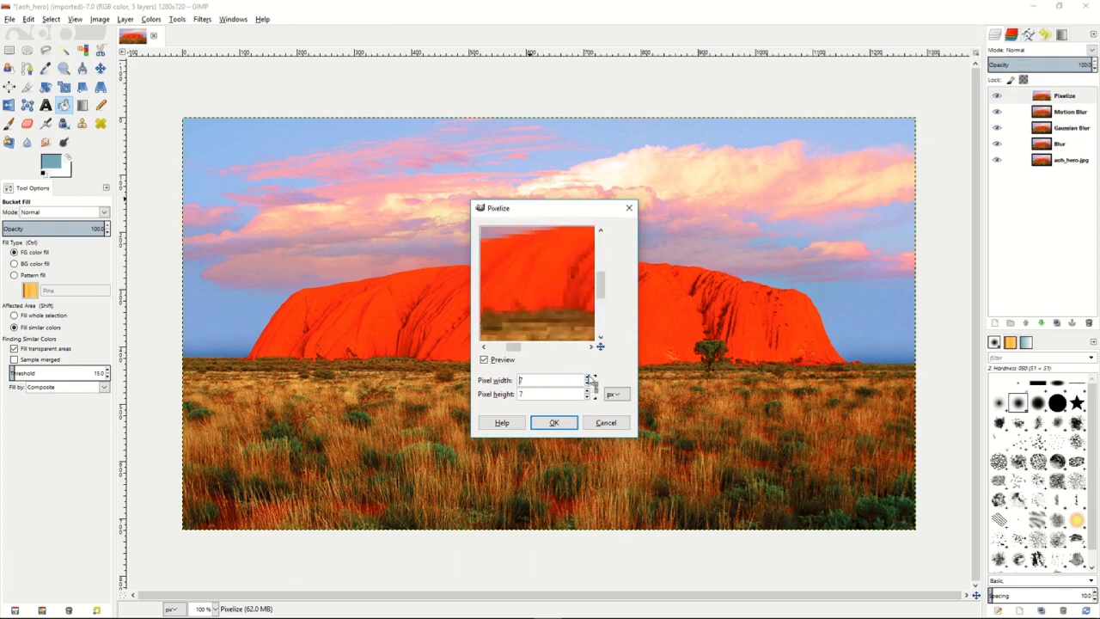
click(553, 423)
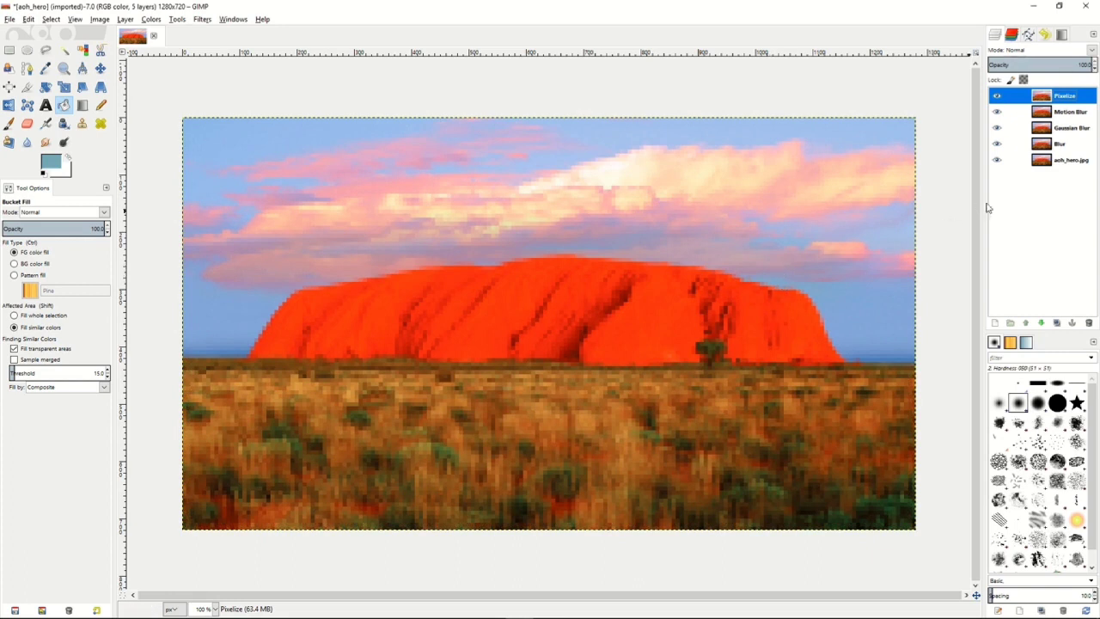
Hide the Pixelize, Motion Blur and Gaussian Blur layers, and reduce the Blur layer's opacity to about 47%.
click(997, 95)
click(997, 111)
click(997, 128)
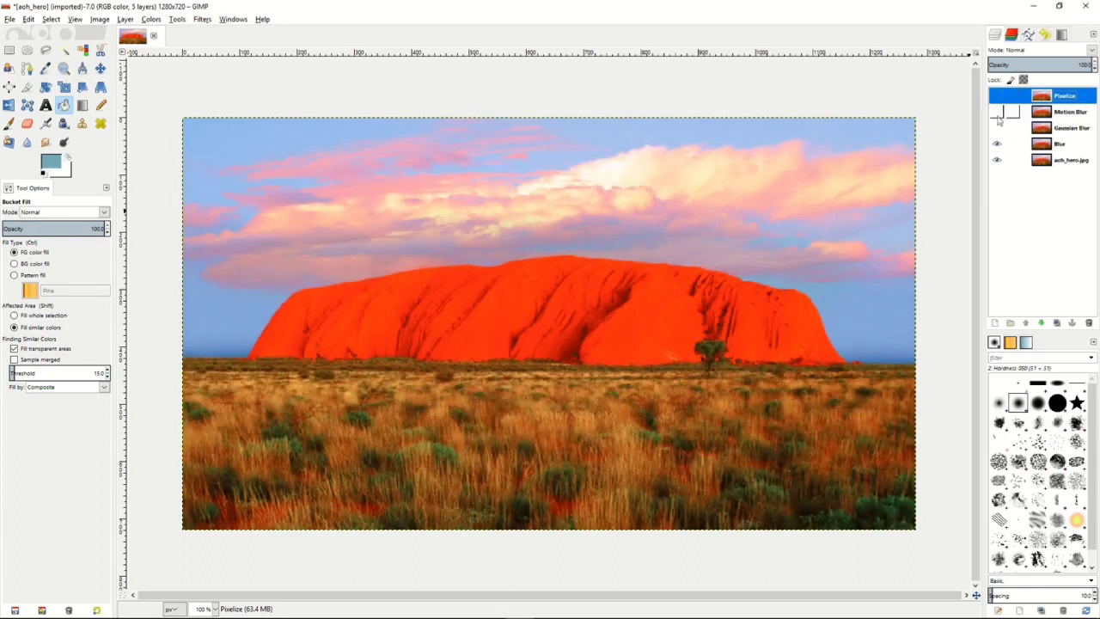
click(1064, 146)
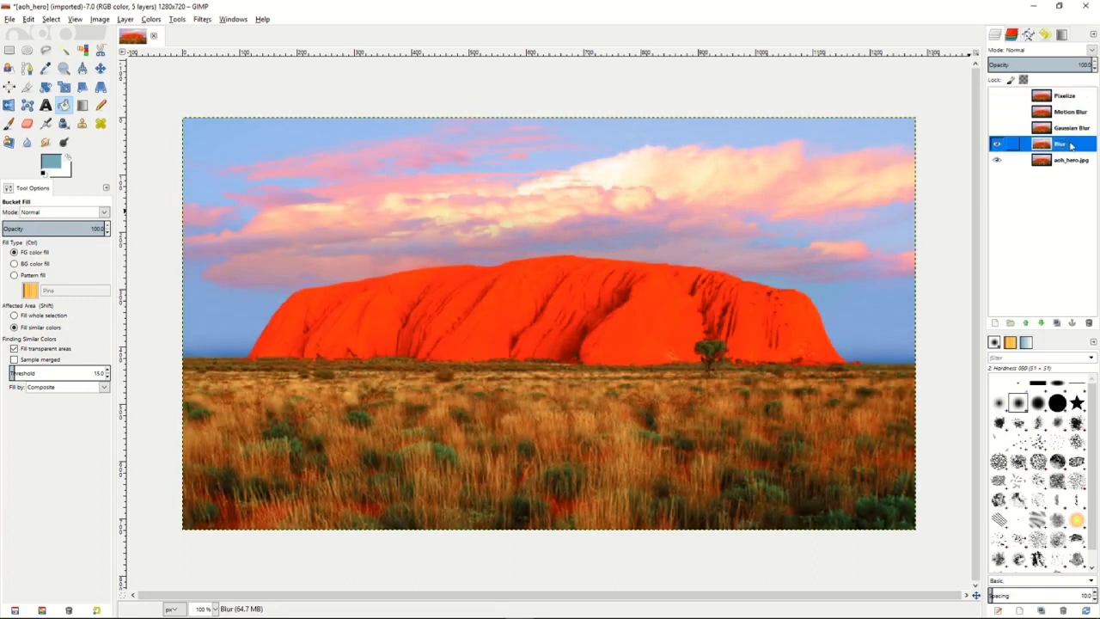
drag(1063, 64, 1037, 64)
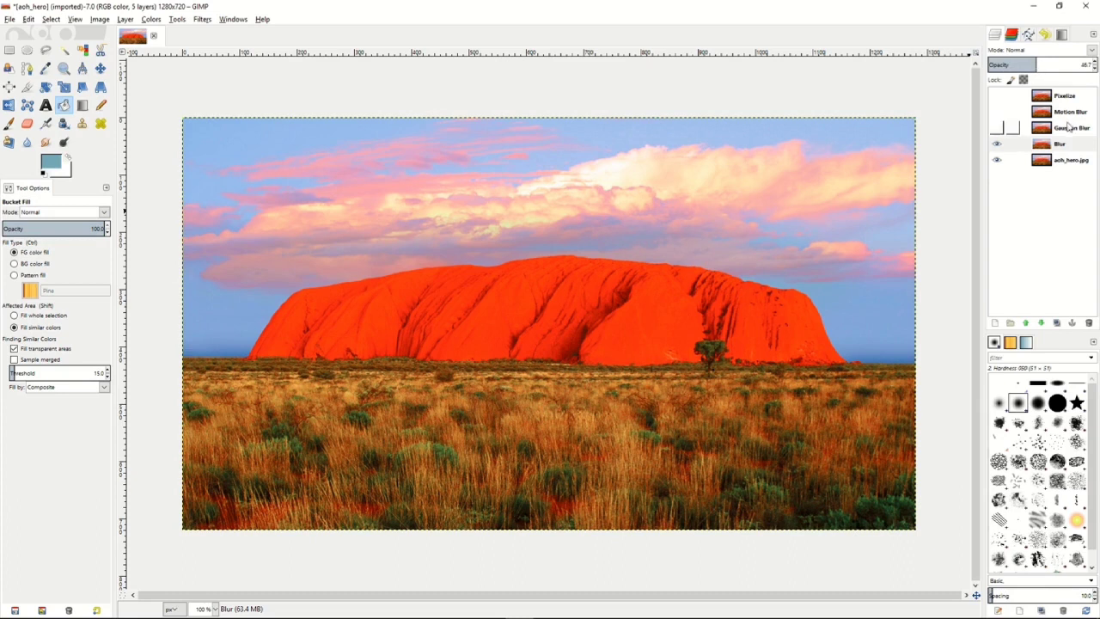
Show the Gaussian Blur layer in place of the Blur layer and reduce its opacity to about 57%.
click(997, 128)
click(1068, 128)
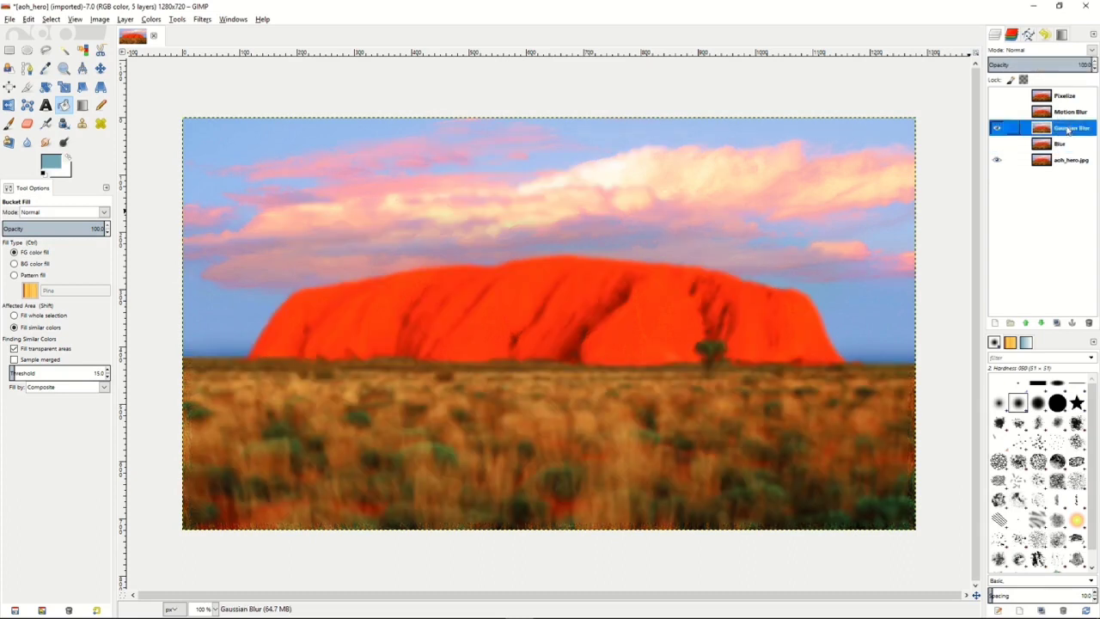
drag(1064, 62, 1047, 62)
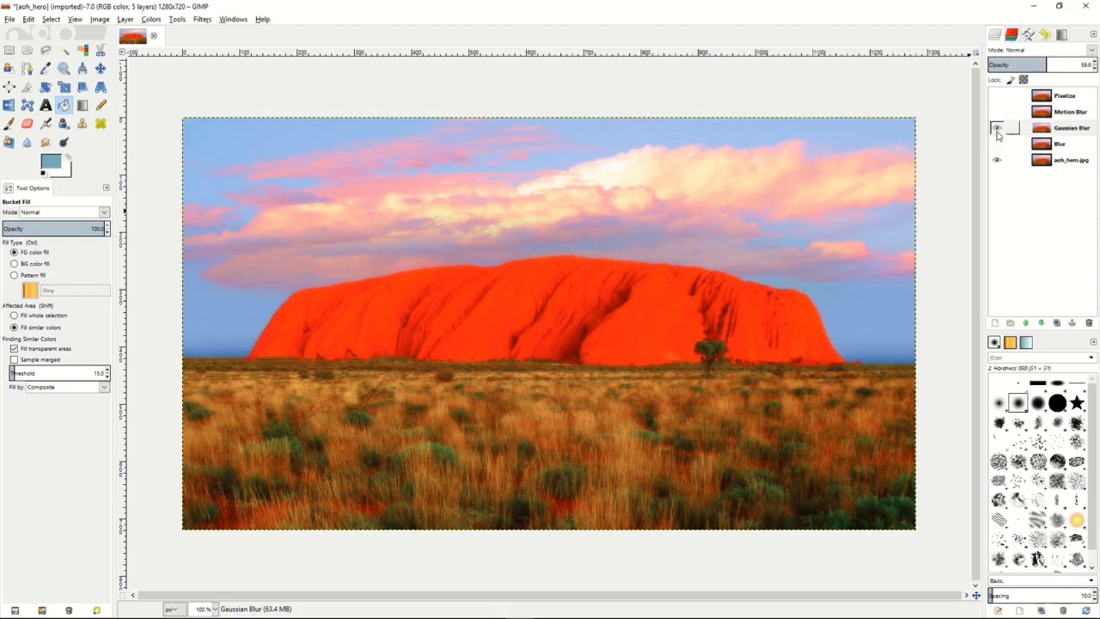
Show the Motion Blur layer, reduce its opacity to about 50%, and hide it again.
click(1066, 112)
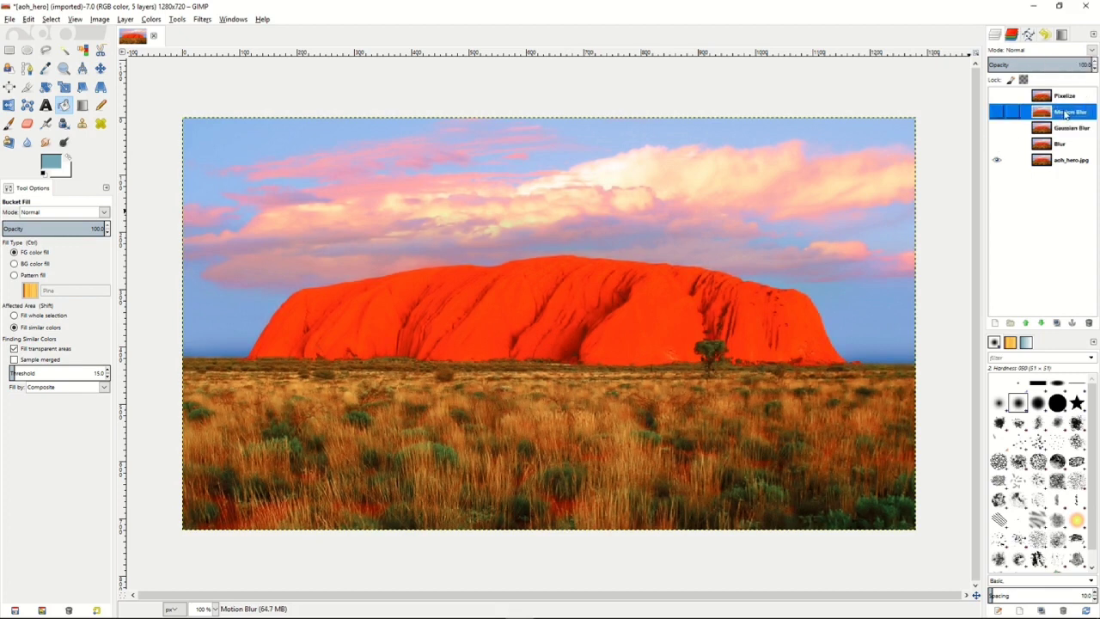
click(998, 113)
drag(1066, 64, 1039, 65)
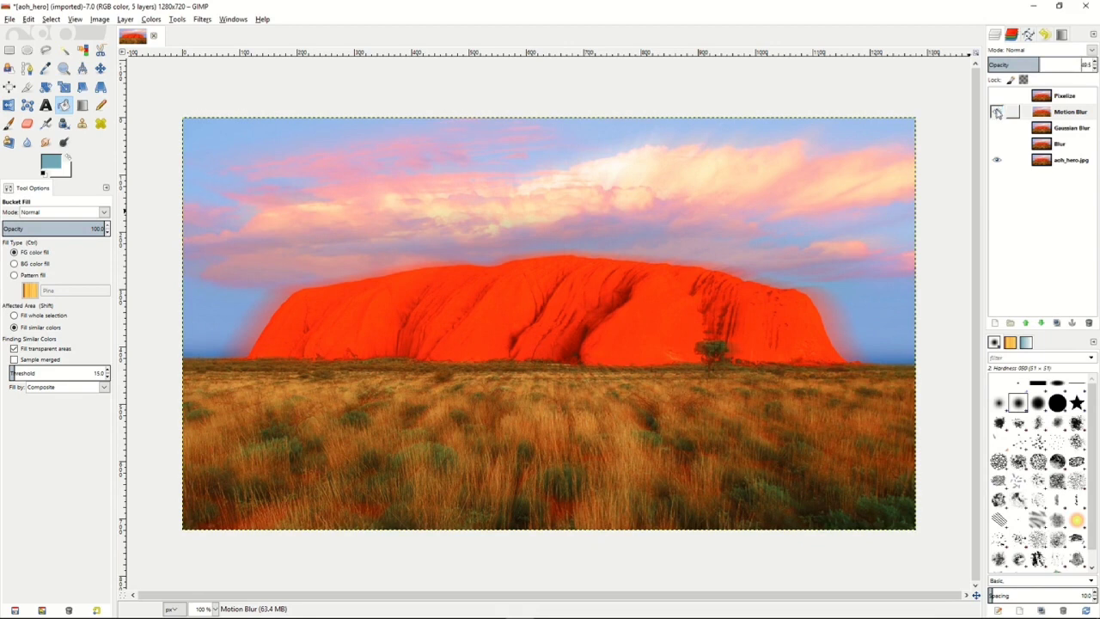
click(997, 113)
Show the Pixelize layer, try it at a lower opacity, and return its opacity to 100%.
click(1062, 95)
click(995, 97)
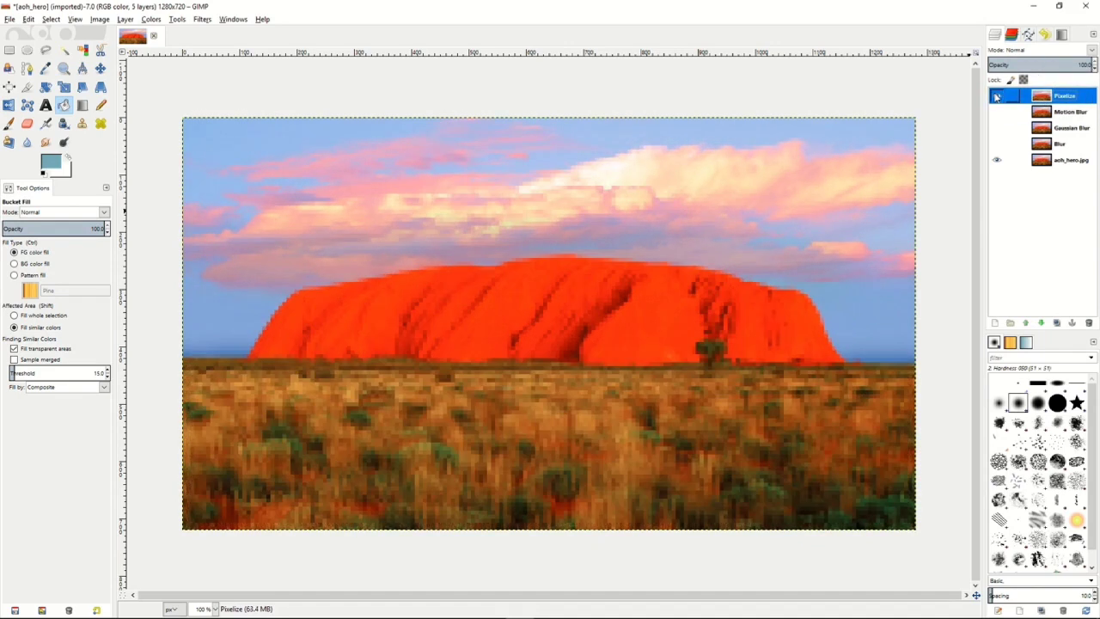
click(1023, 62)
drag(1023, 62, 1095, 66)
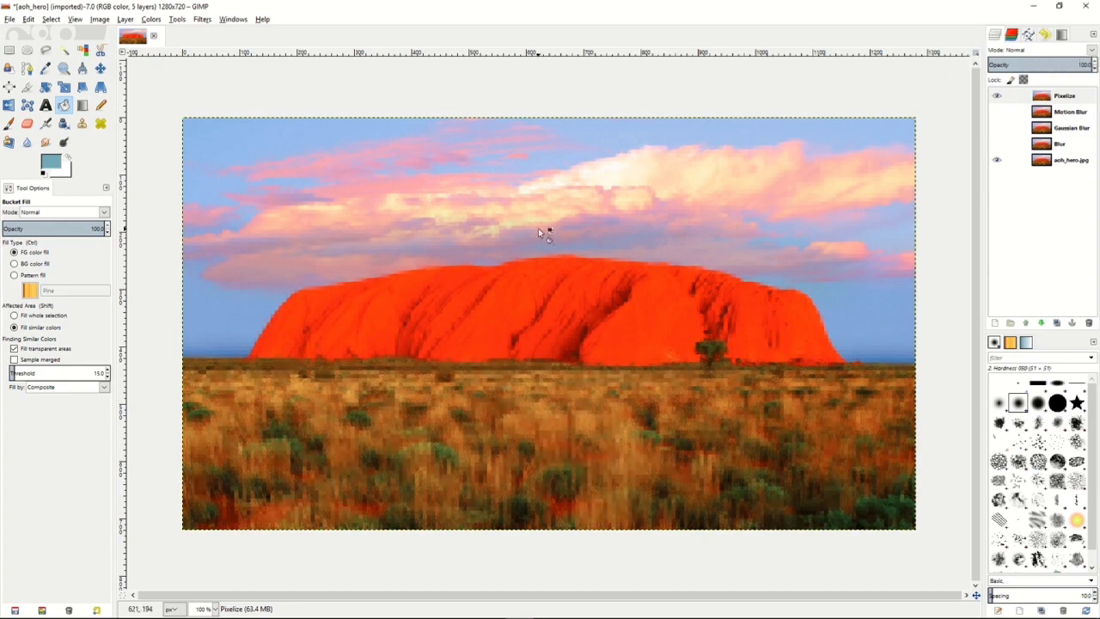
Select a rectangle of about 1239 x 677 px just inside the image edges and add an inverted mask from that selection to the Pixelize layer.
key(r)
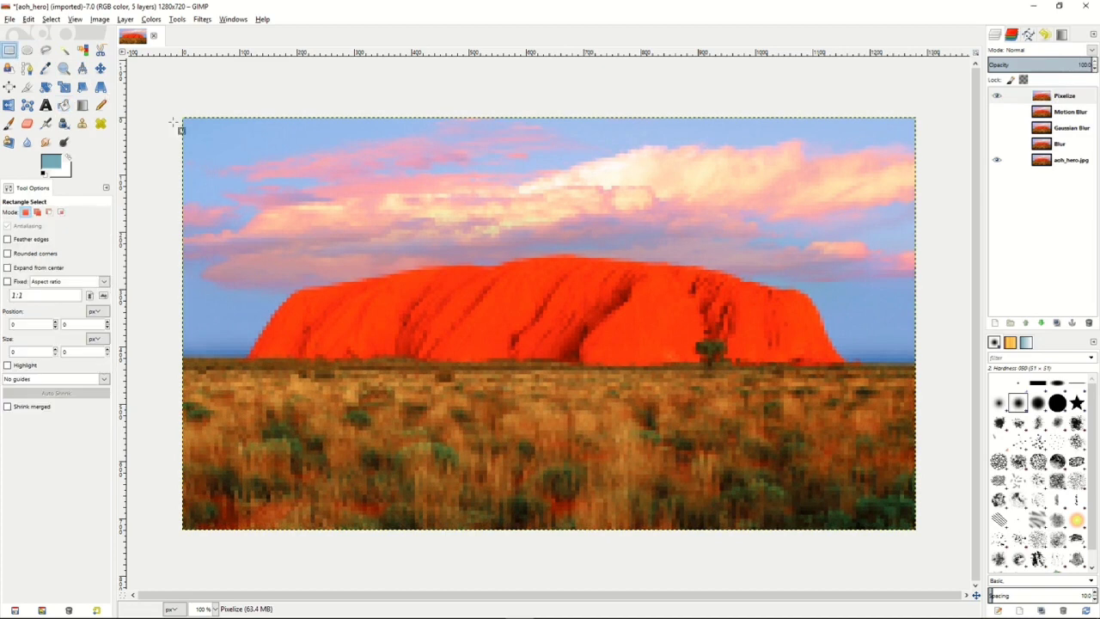
drag(195, 130, 901, 516)
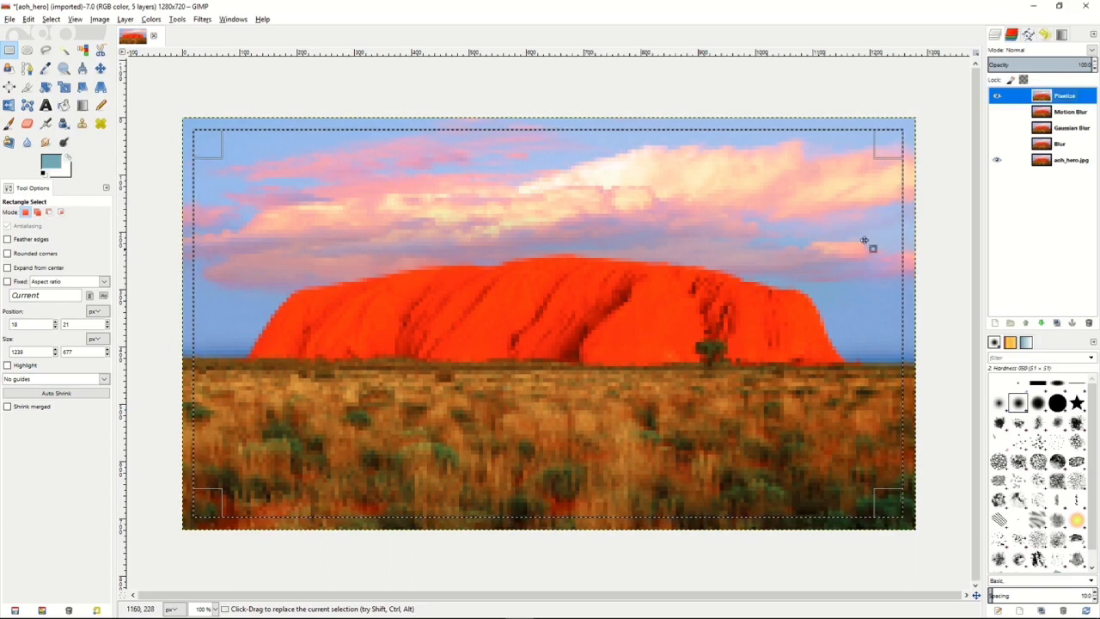
right_click(1081, 97)
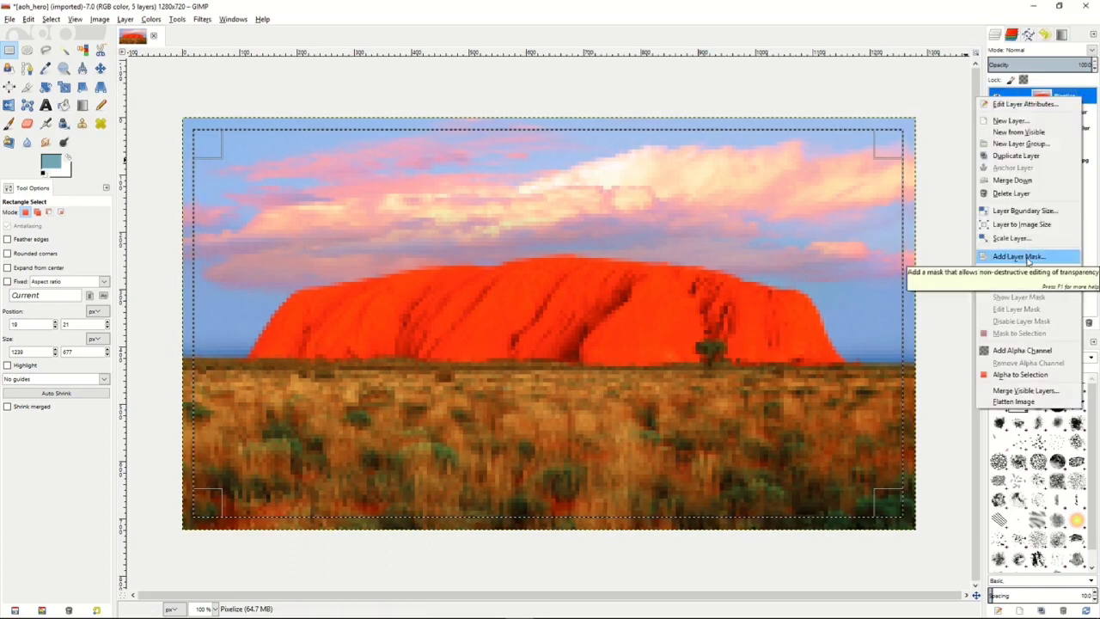
click(1028, 258)
click(952, 271)
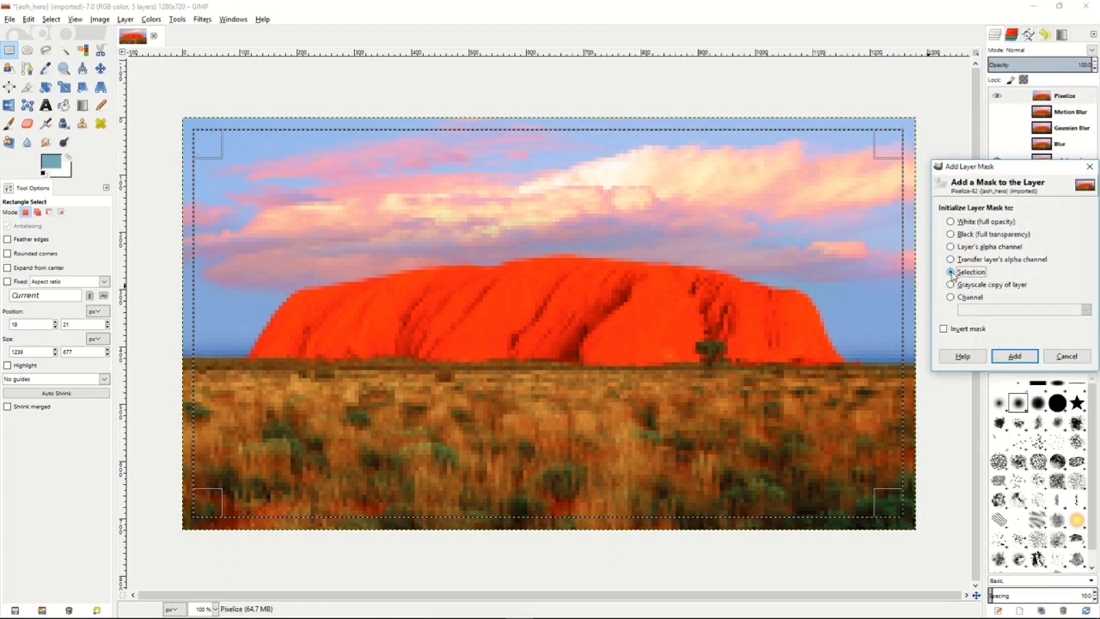
click(945, 328)
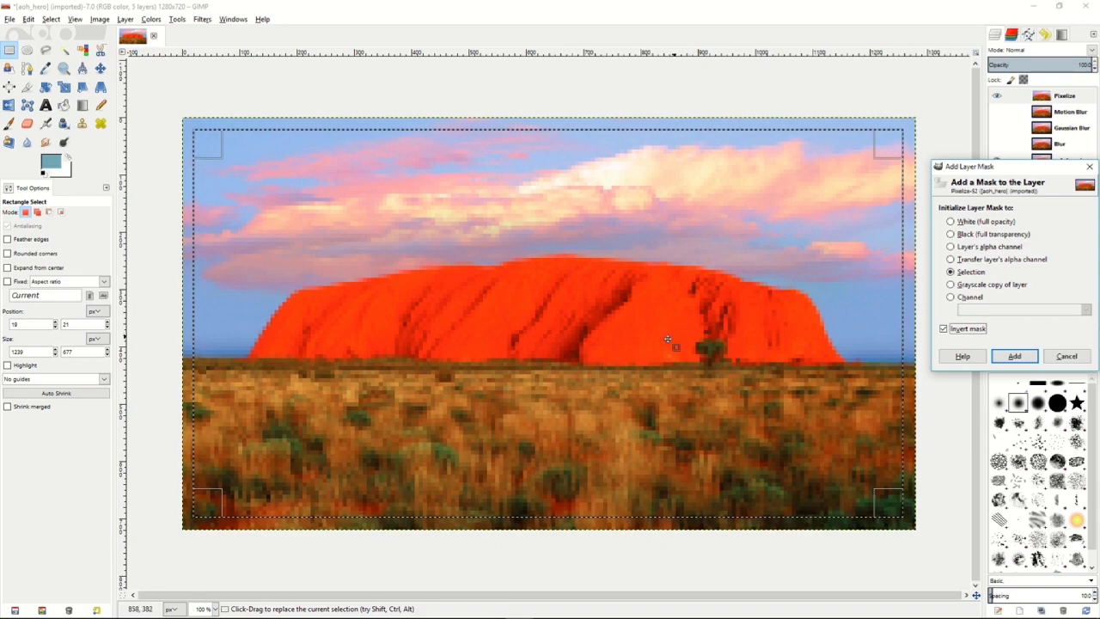
click(1017, 356)
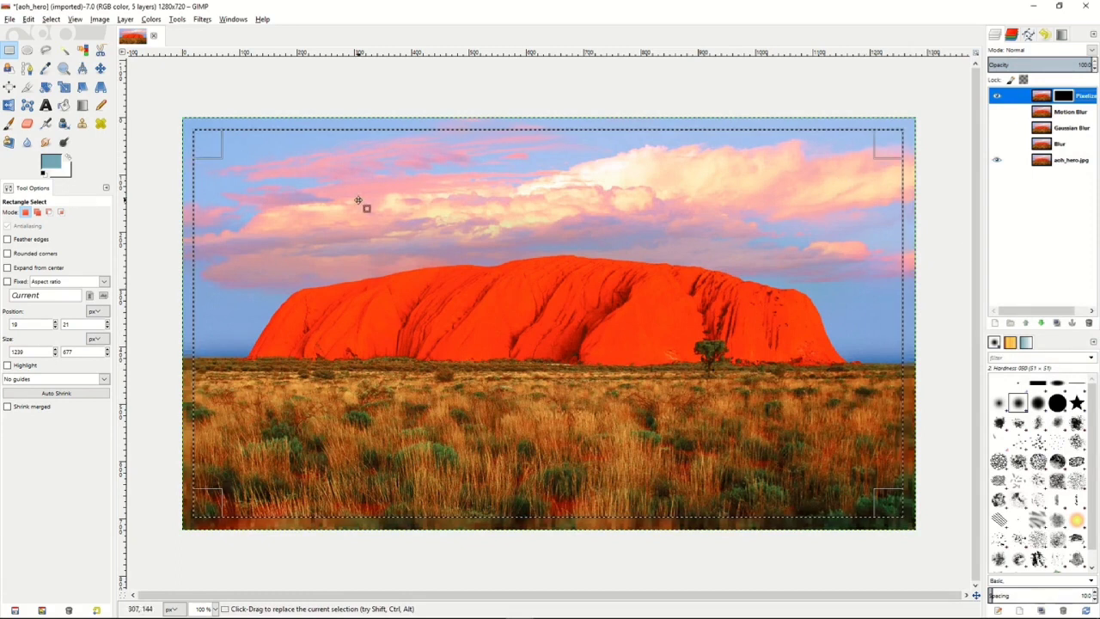
Clear the rectangular selection from the Uluru image.
right_click(481, 270)
mouse_move(528, 307)
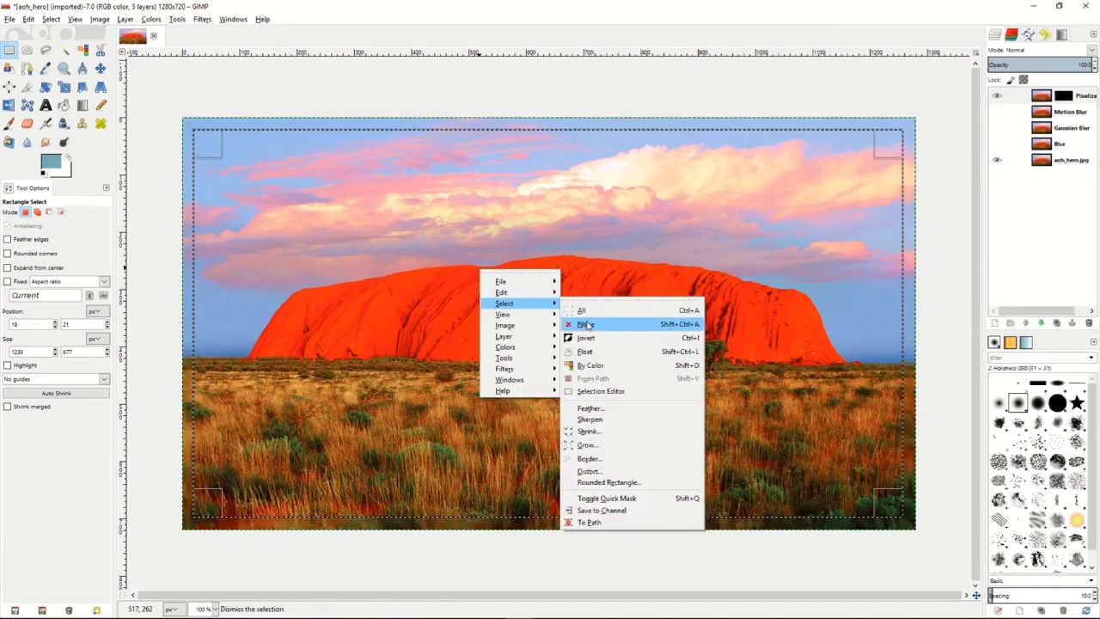
click(587, 324)
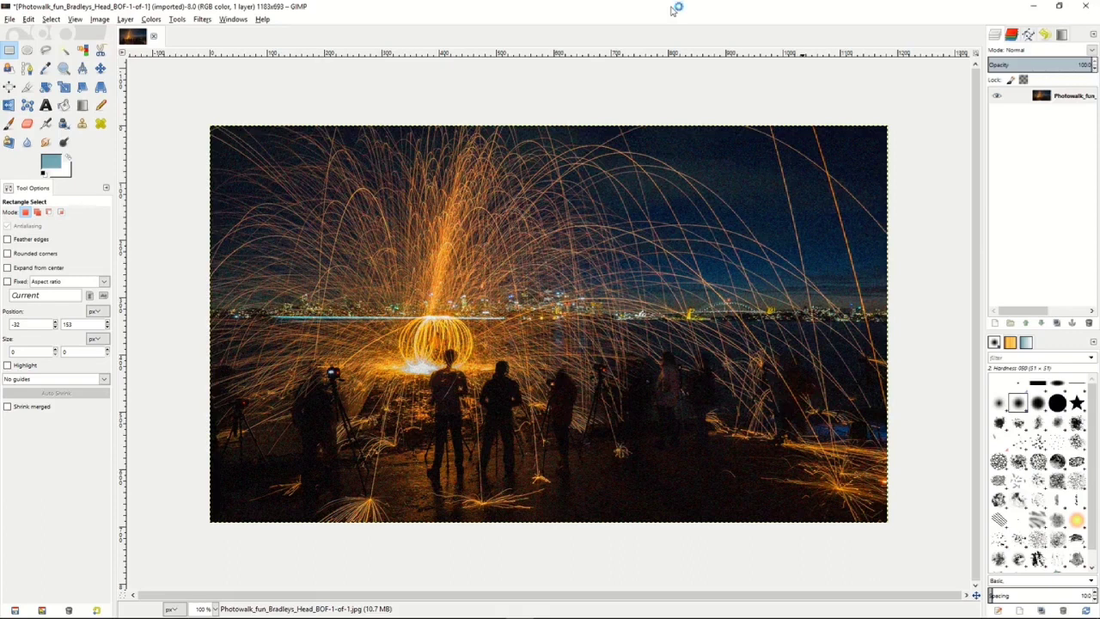
Apply Selective Gaussian Blur with radius 4.00 and max. delta 43 to a rectangle about 321 x 163 px on the dark foreground, and deselect it.
drag(577, 427, 760, 518)
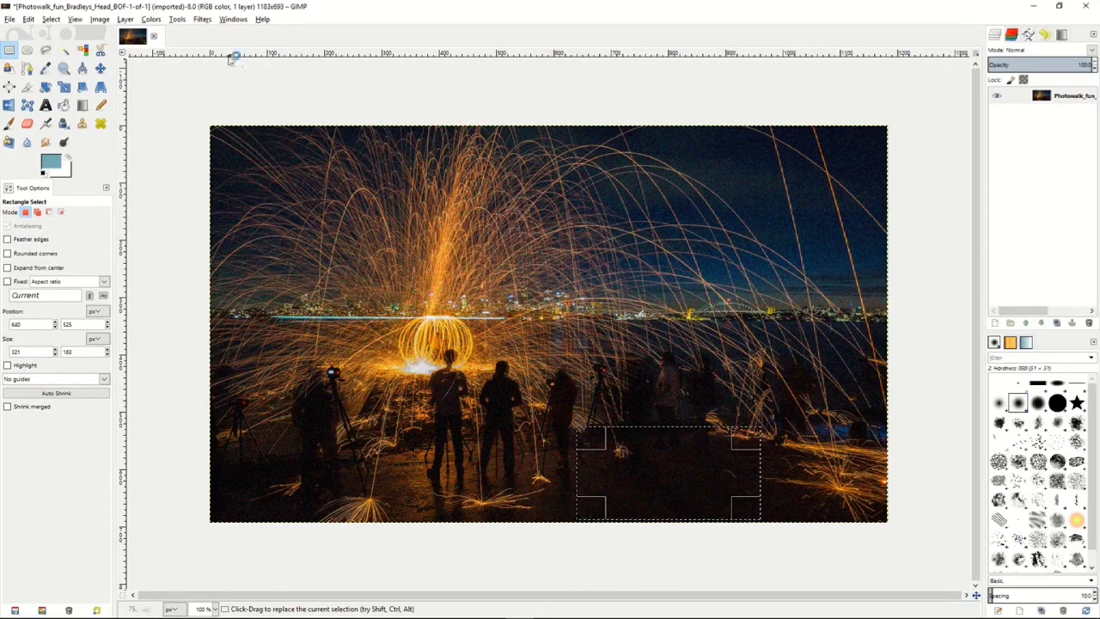
click(202, 20)
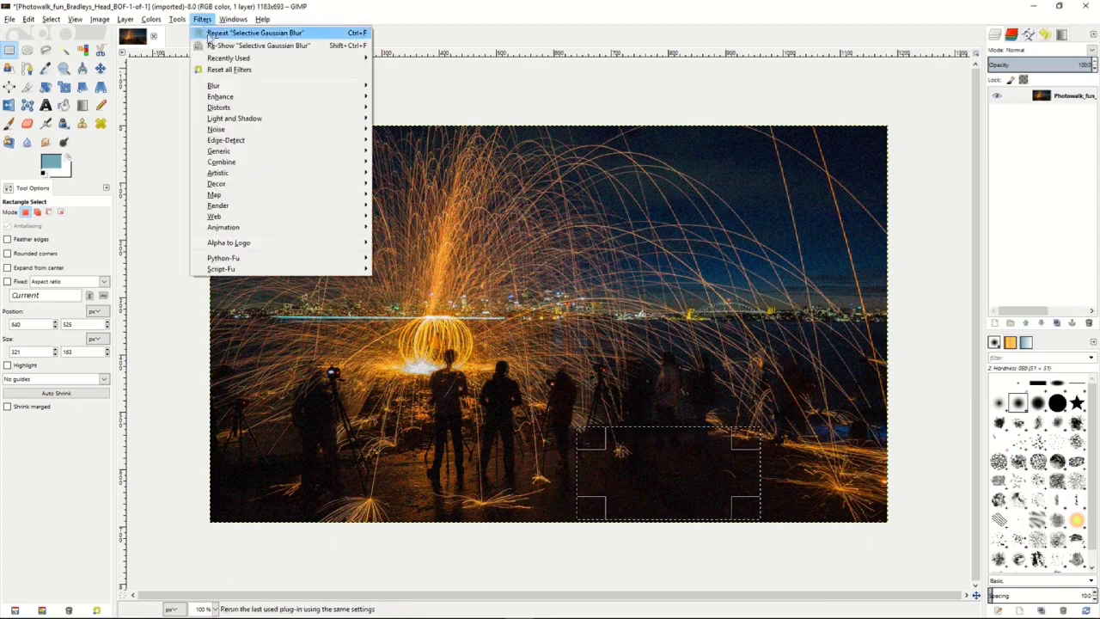
mouse_move(305, 87)
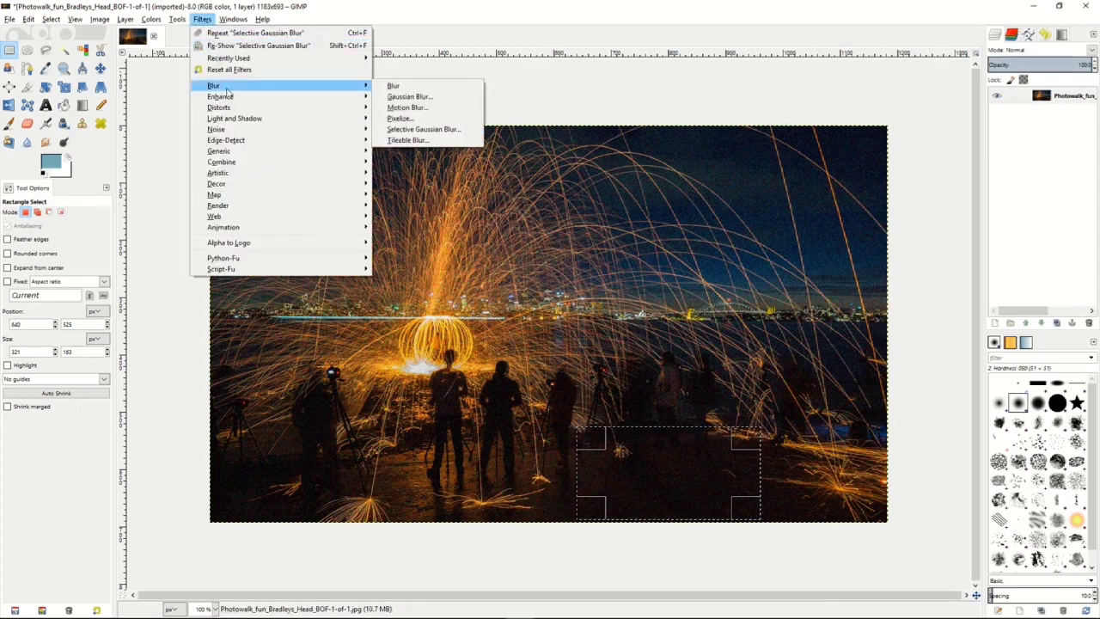
click(421, 130)
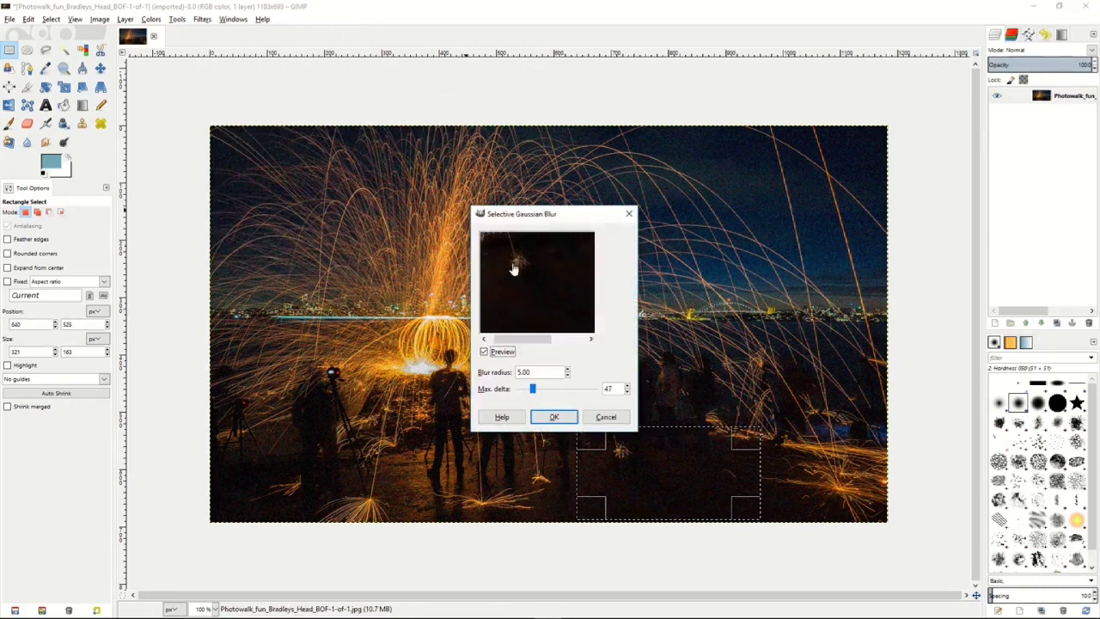
drag(533, 391, 532, 391)
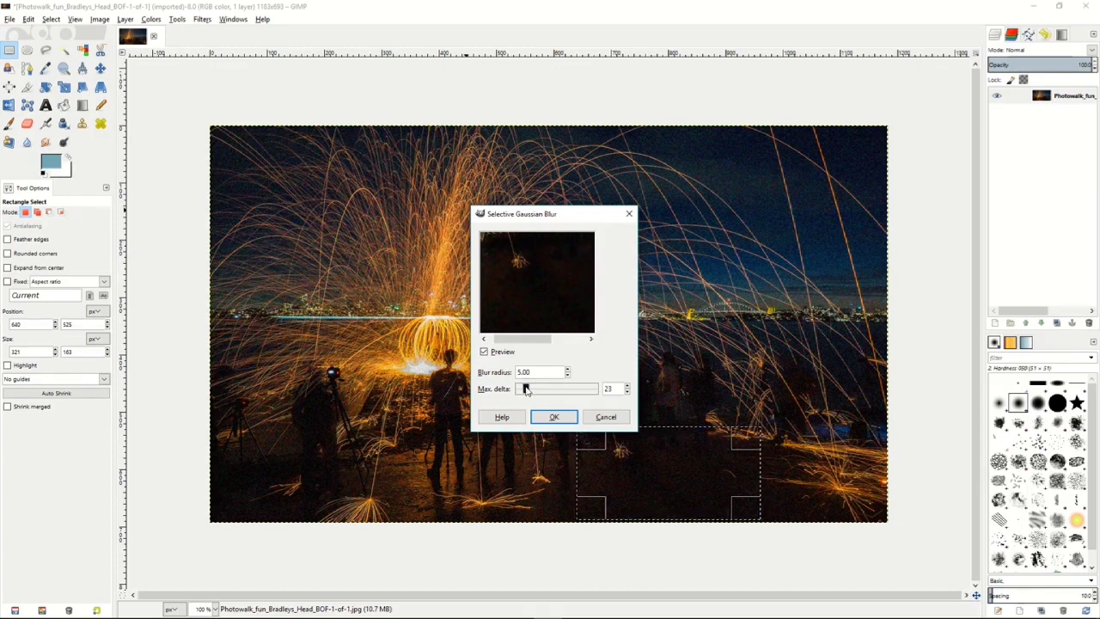
drag(532, 390, 533, 389)
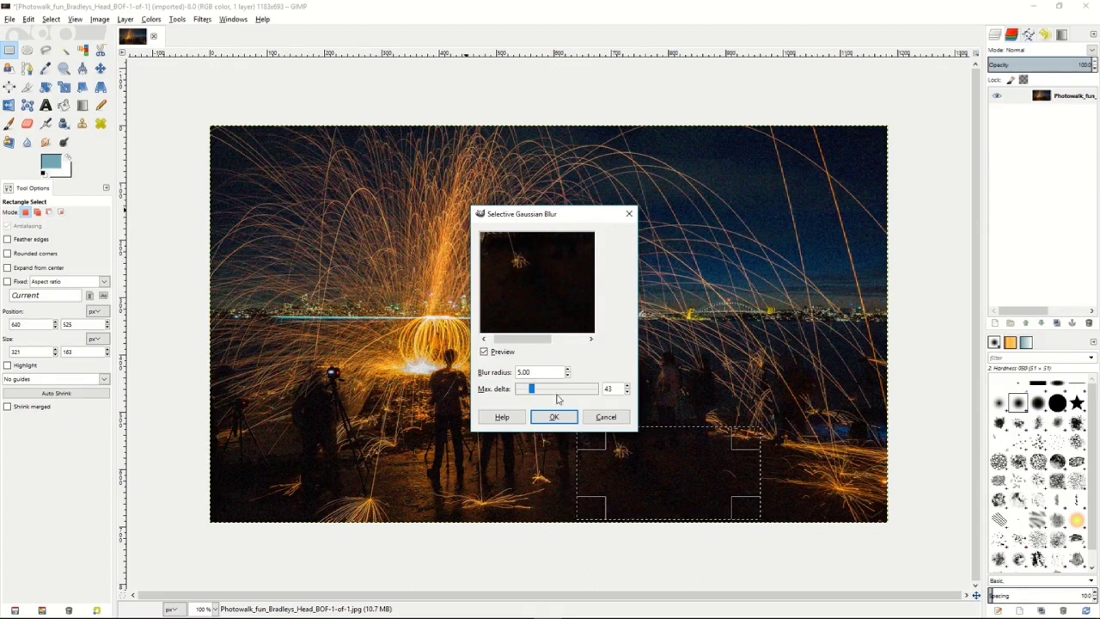
triple_click(568, 376)
click(569, 370)
click(568, 369)
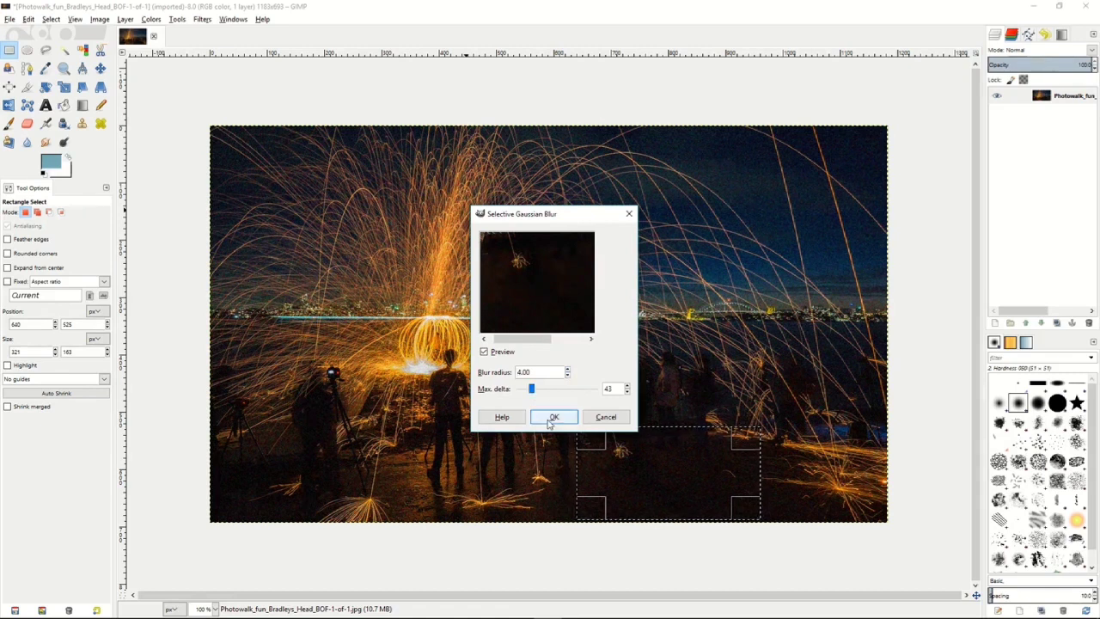
click(553, 418)
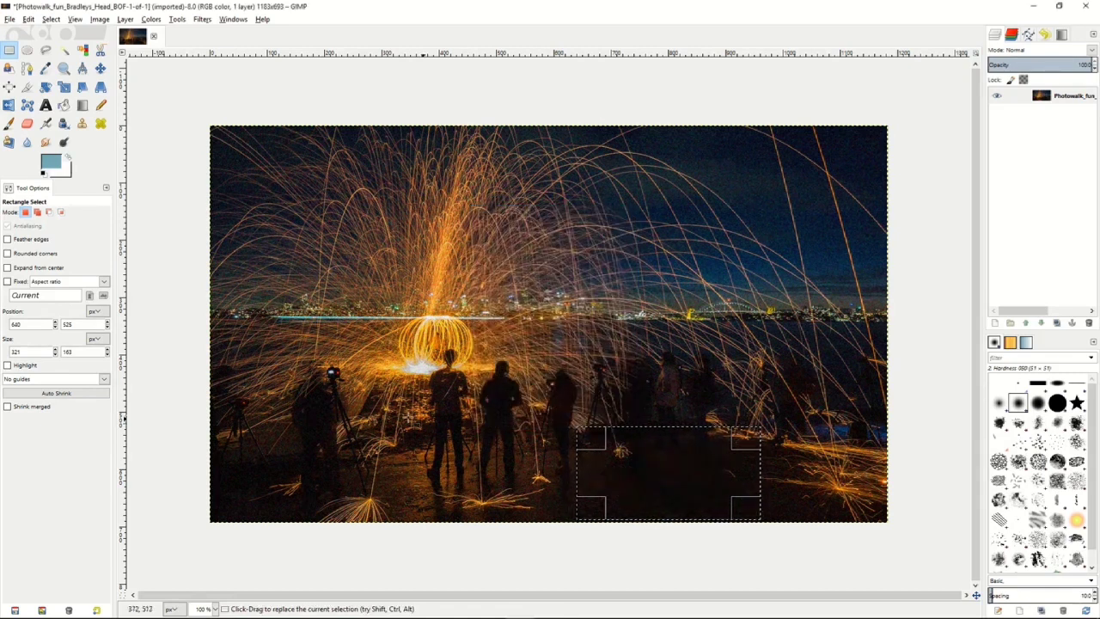
click(188, 242)
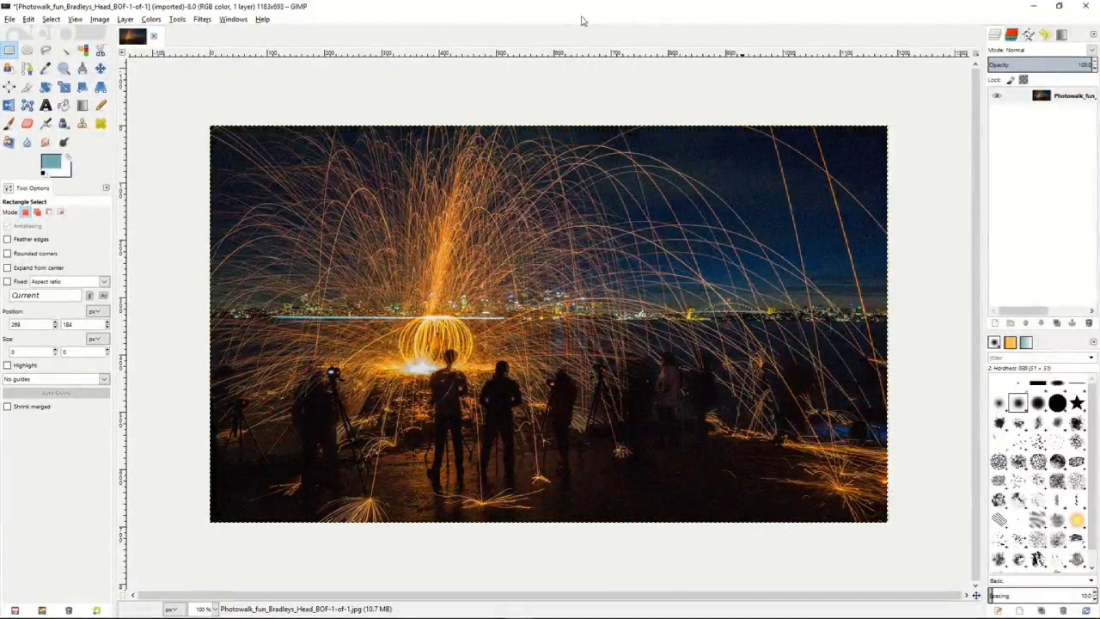
Examine the options of the Clone, Heal, Perspective Clone, Blur/Sharpen, Smudge and Dodge/Burn tools.
click(83, 124)
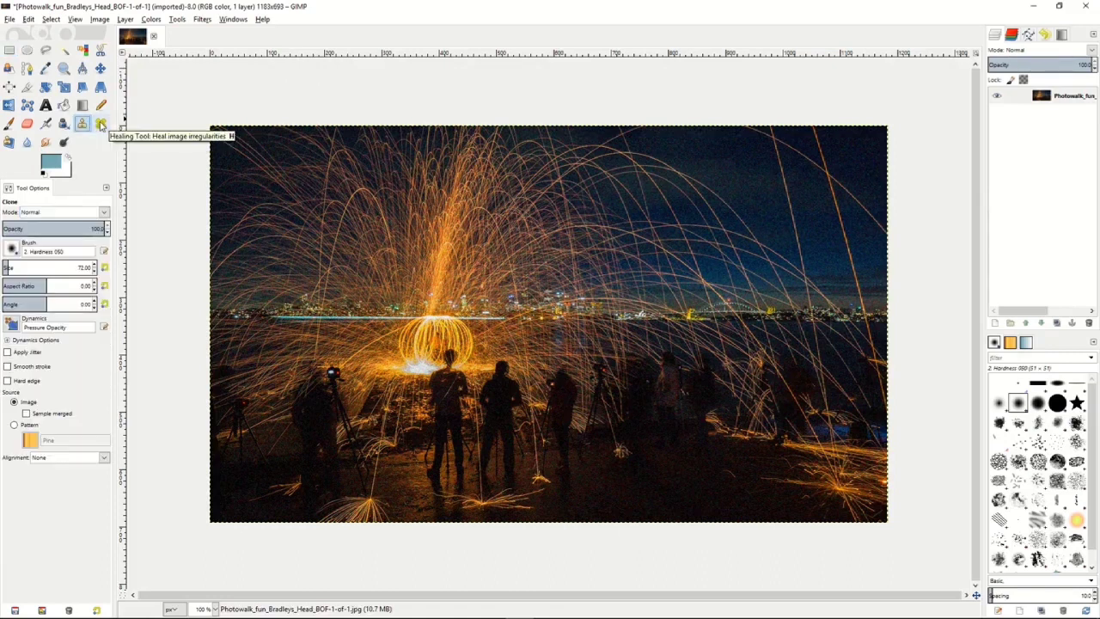
click(100, 124)
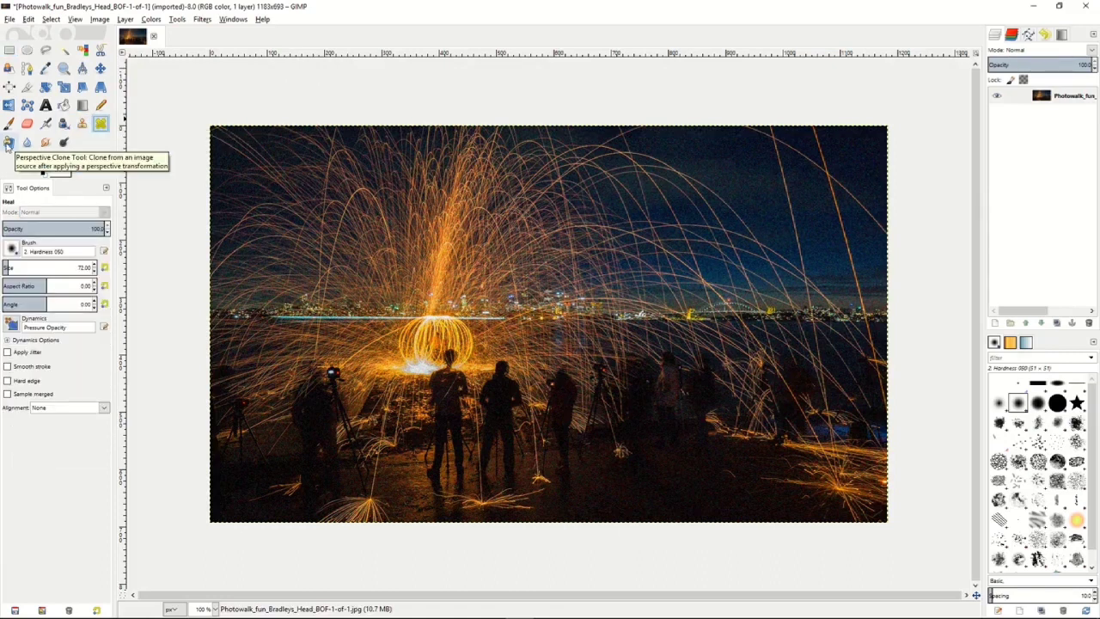
click(8, 143)
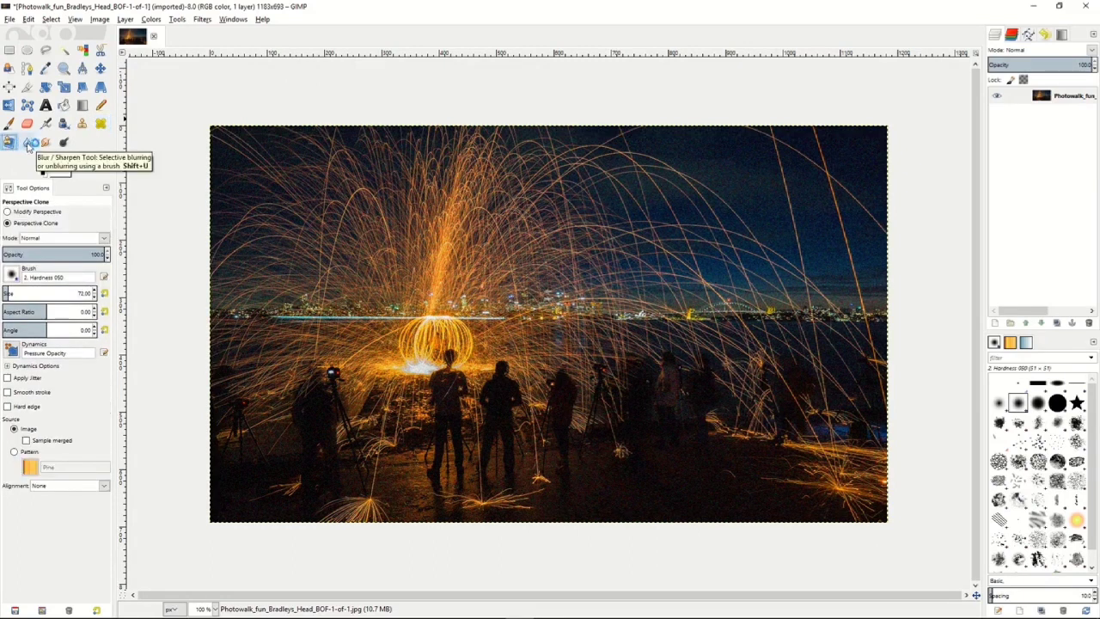
click(28, 143)
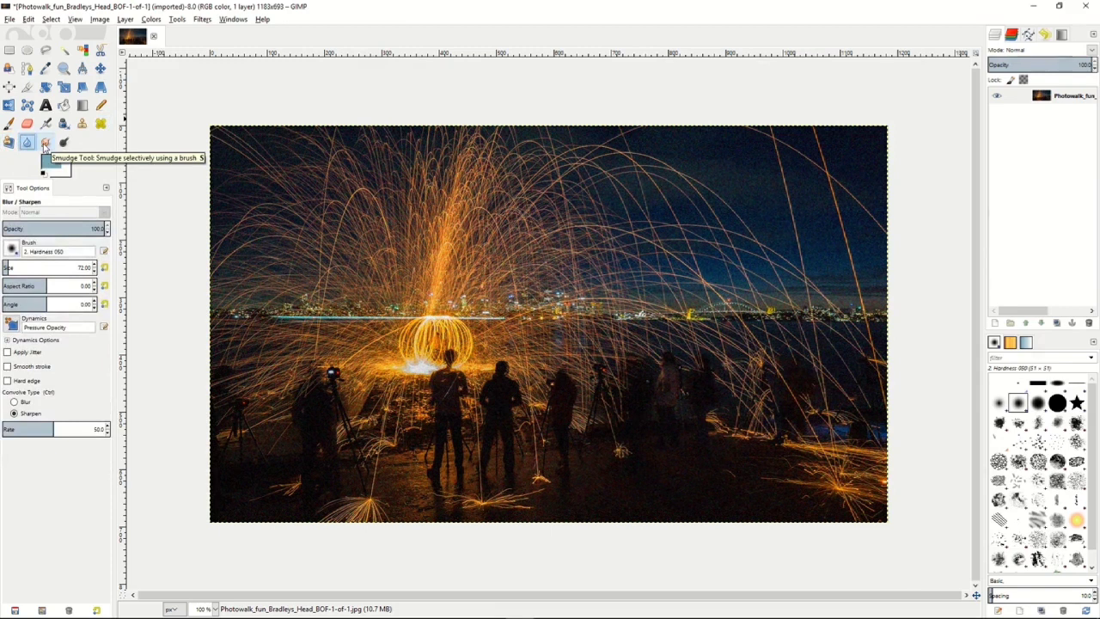
click(45, 144)
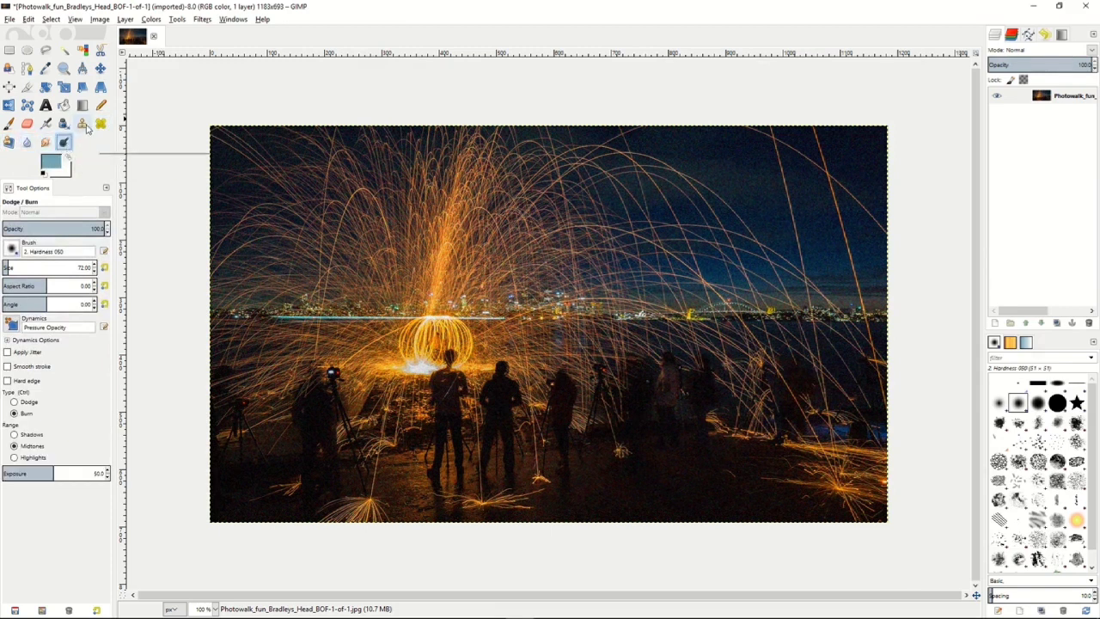
Clone the dark ground below the silhouettes on the photo's right half over the neighbouring figures and waterline.
click(82, 125)
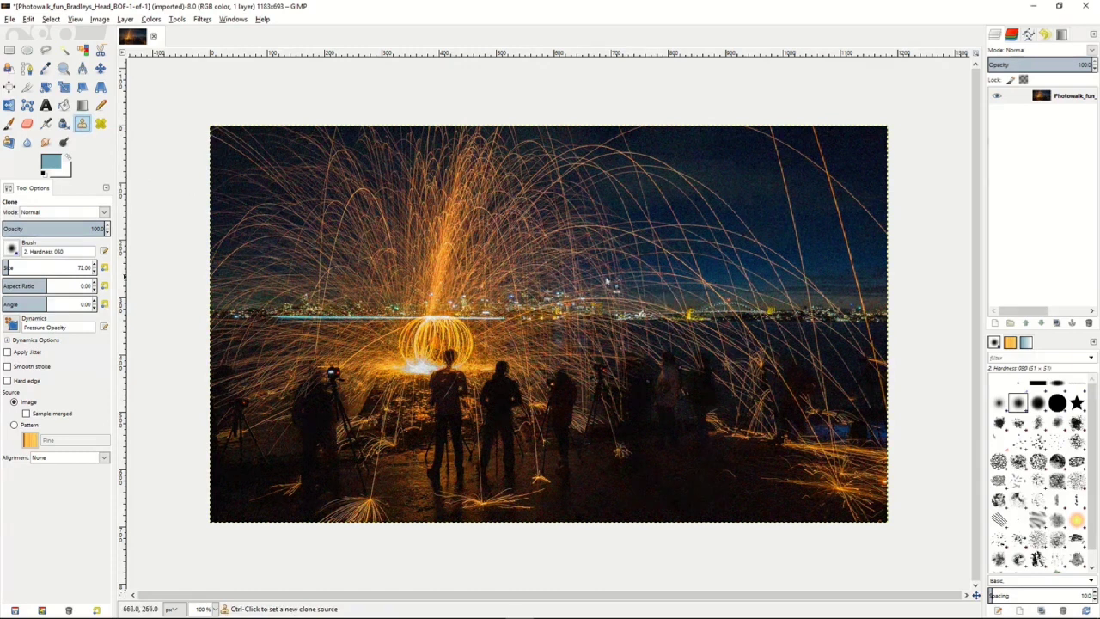
key(ctrl)
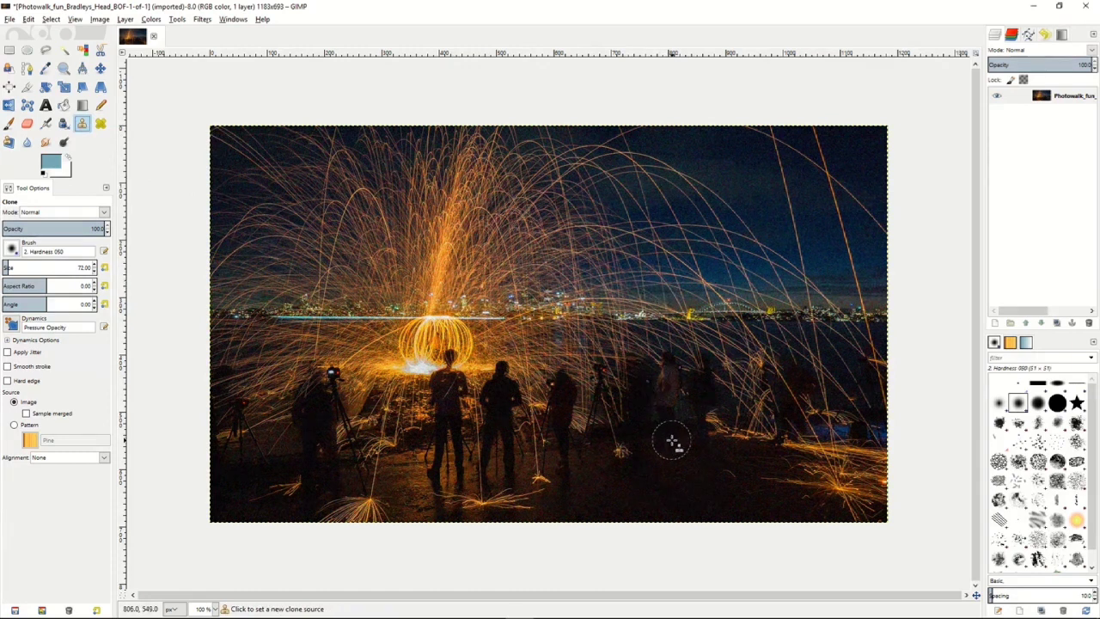
ctrl+click(673, 442)
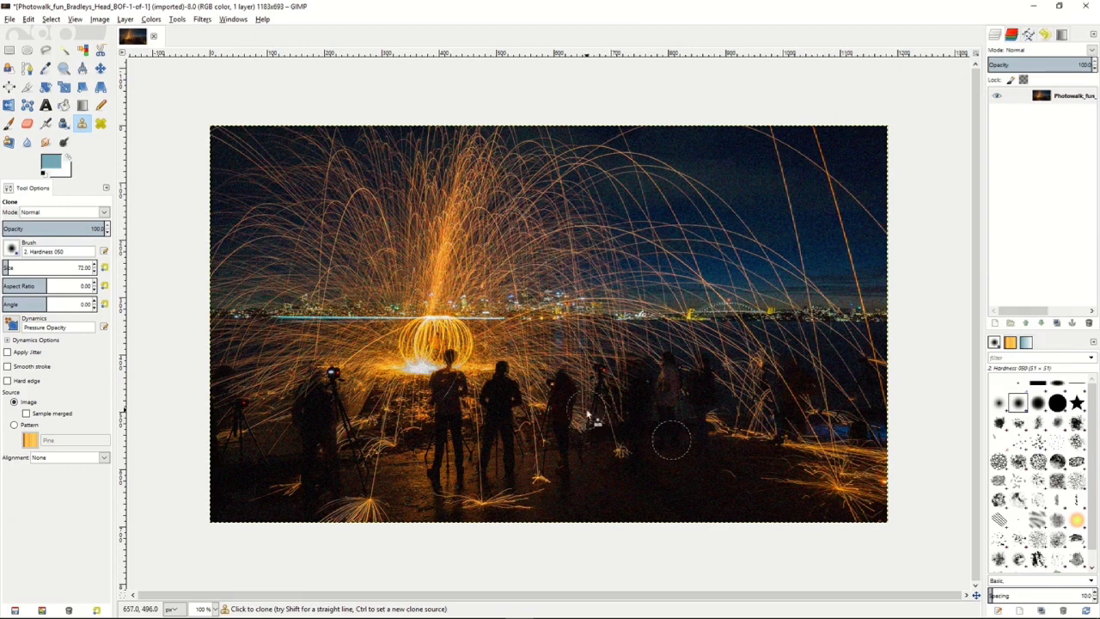
mouse_move(588, 416)
mouse_down()
mouse_move(603, 346)
mouse_move(601, 420)
mouse_move(629, 351)
mouse_move(628, 424)
mouse_move(659, 347)
mouse_move(671, 422)
mouse_move(683, 351)
mouse_move(704, 422)
mouse_move(718, 334)
mouse_move(733, 442)
mouse_move(741, 357)
mouse_up()
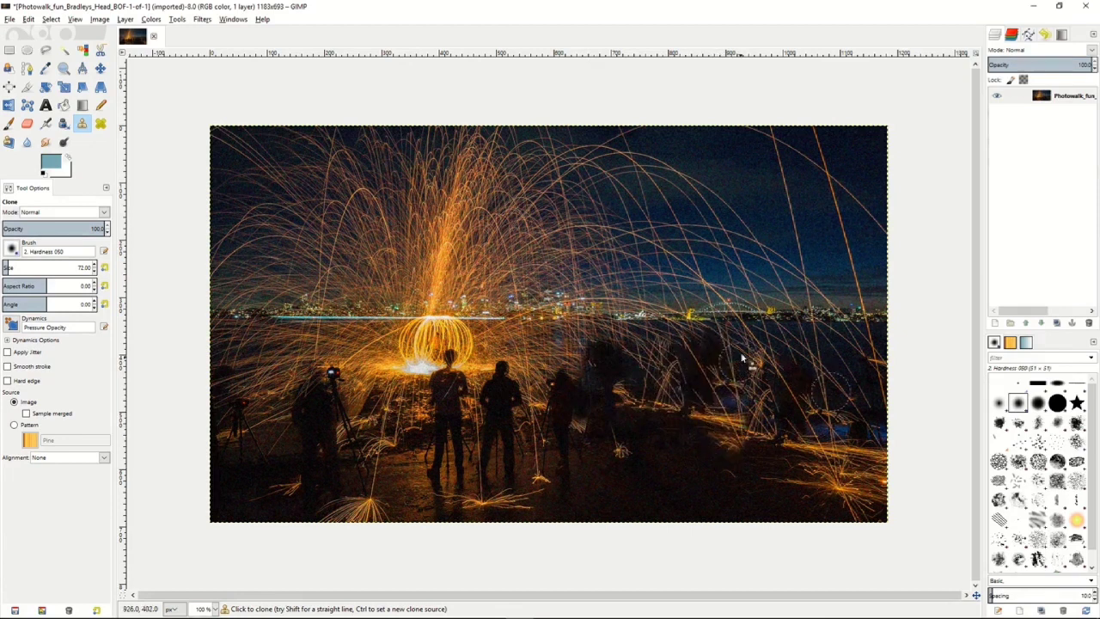
Heal the foreground beside the central silhouettes, and heal the spark-filled sky above the skyline using the city lights as source.
click(101, 124)
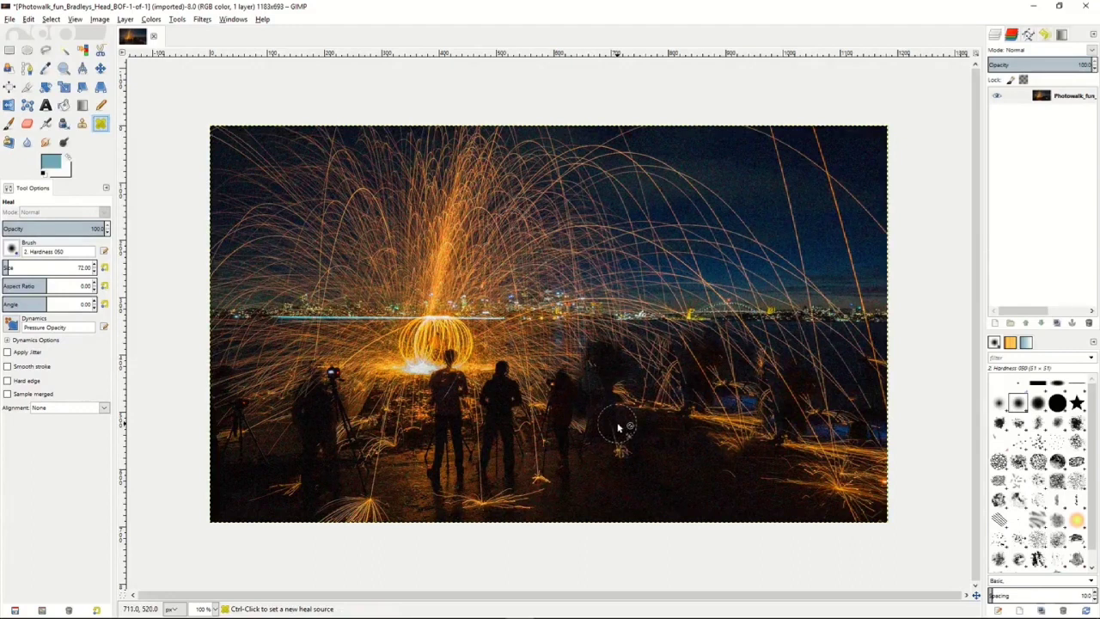
ctrl+click(559, 426)
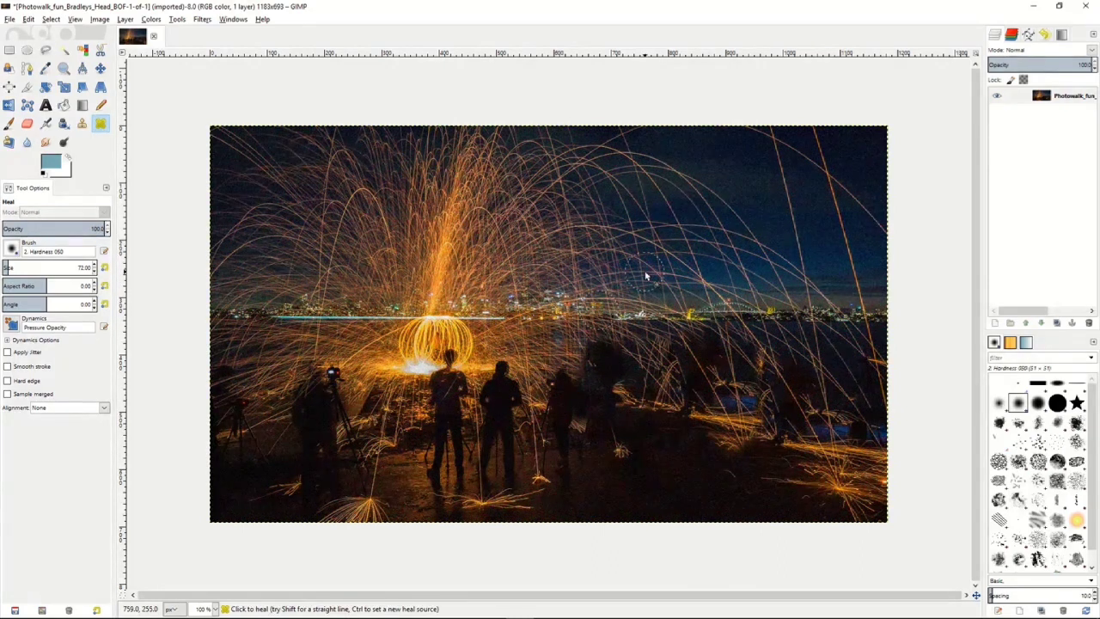
click(619, 284)
mouse_move(596, 248)
mouse_down()
mouse_move(581, 218)
mouse_move(624, 256)
mouse_move(618, 235)
mouse_move(654, 266)
mouse_move(647, 238)
mouse_move(681, 277)
mouse_move(711, 276)
mouse_move(660, 257)
mouse_up()
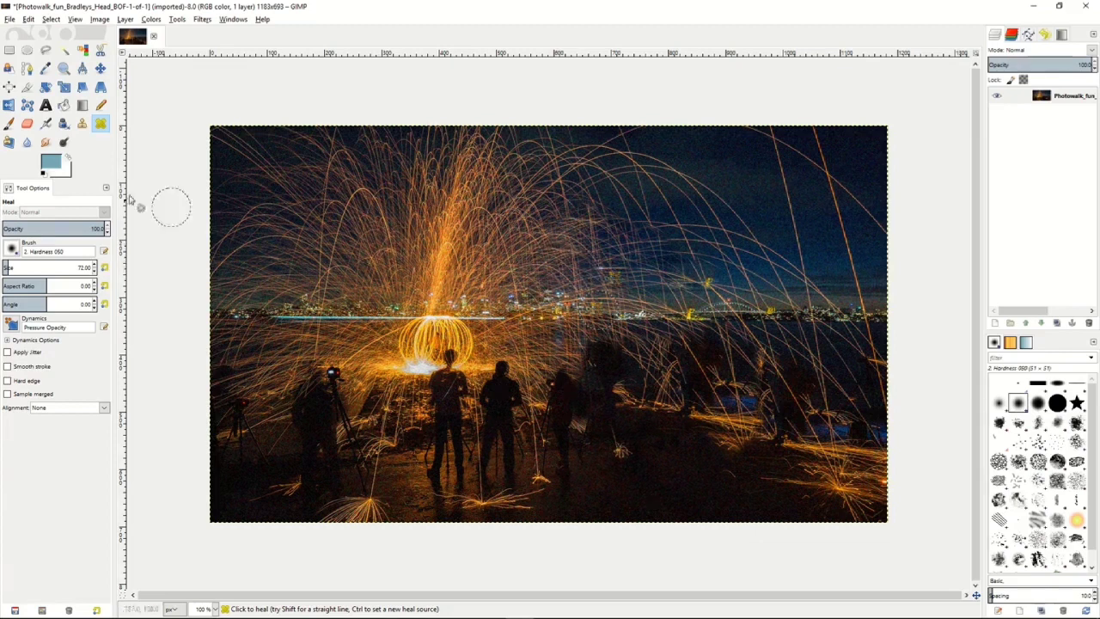
Modify the Perspective Clone frame by pulling its upper-left corner inward over the sparks.
click(10, 143)
click(7, 211)
click(372, 242)
drag(372, 242, 460, 307)
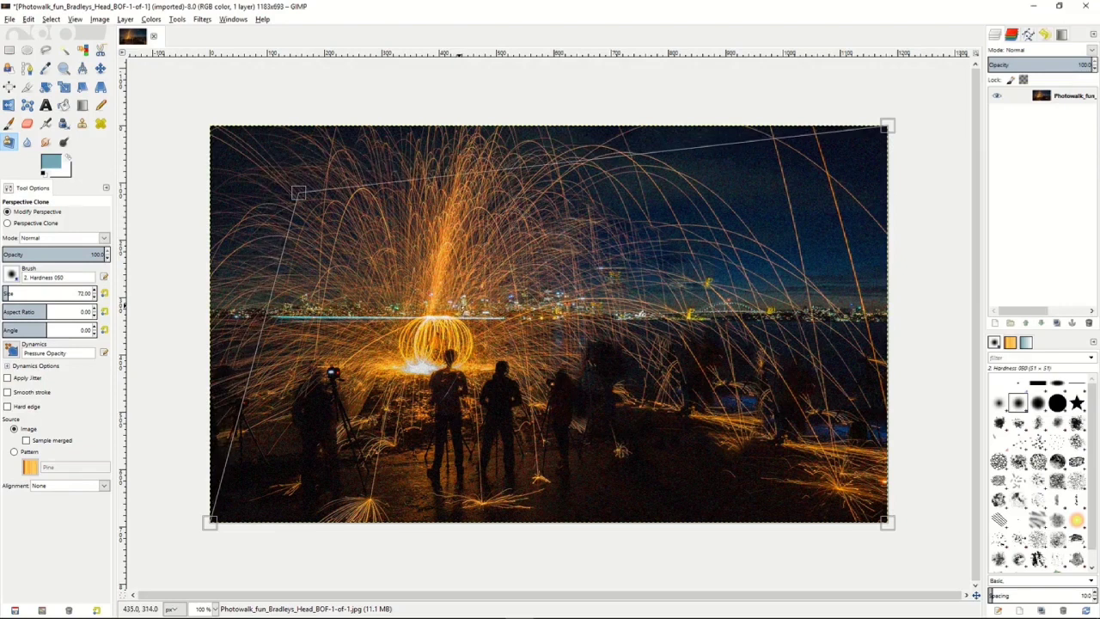
Perspective-clone from a source near the frame's shifted corner over the ground and water in the photo's lower-right area.
click(8, 224)
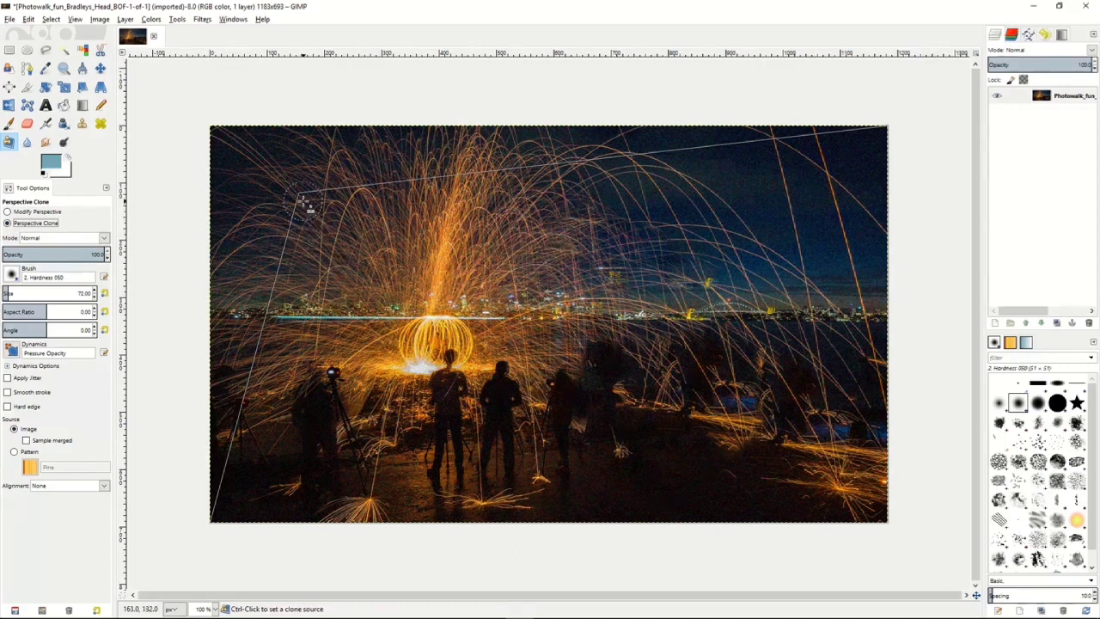
ctrl+click(306, 202)
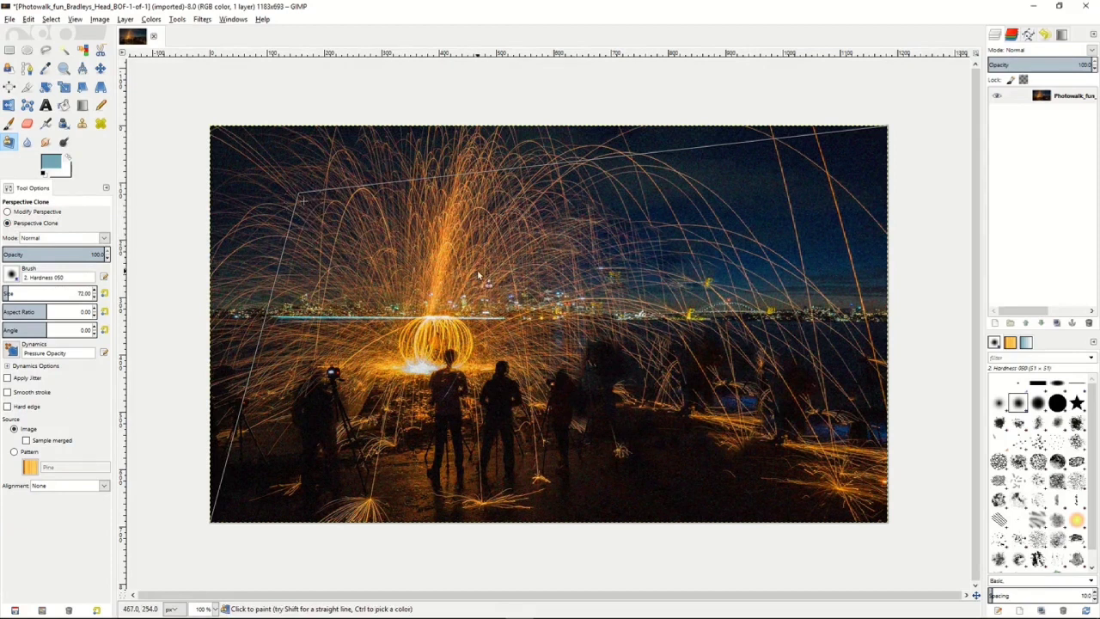
mouse_move(759, 422)
mouse_down()
mouse_move(832, 427)
mouse_move(780, 449)
mouse_move(805, 396)
mouse_move(776, 441)
mouse_move(758, 397)
mouse_move(766, 452)
mouse_move(789, 363)
mouse_move(762, 414)
mouse_move(740, 375)
mouse_move(732, 424)
mouse_move(755, 471)
mouse_move(722, 361)
mouse_move(741, 488)
mouse_move(717, 379)
mouse_move(745, 440)
mouse_move(734, 467)
mouse_move(704, 378)
mouse_move(744, 472)
mouse_move(791, 473)
mouse_move(789, 398)
mouse_move(851, 510)
mouse_move(853, 389)
mouse_move(868, 524)
mouse_move(879, 397)
mouse_move(862, 515)
mouse_move(862, 382)
mouse_move(821, 453)
mouse_move(826, 365)
mouse_move(822, 501)
mouse_move(813, 491)
mouse_move(750, 506)
mouse_move(846, 517)
mouse_move(723, 429)
mouse_move(767, 525)
mouse_move(691, 408)
mouse_move(753, 519)
mouse_move(698, 426)
mouse_move(782, 401)
mouse_move(790, 365)
mouse_move(719, 370)
mouse_move(852, 365)
mouse_move(689, 360)
mouse_up()
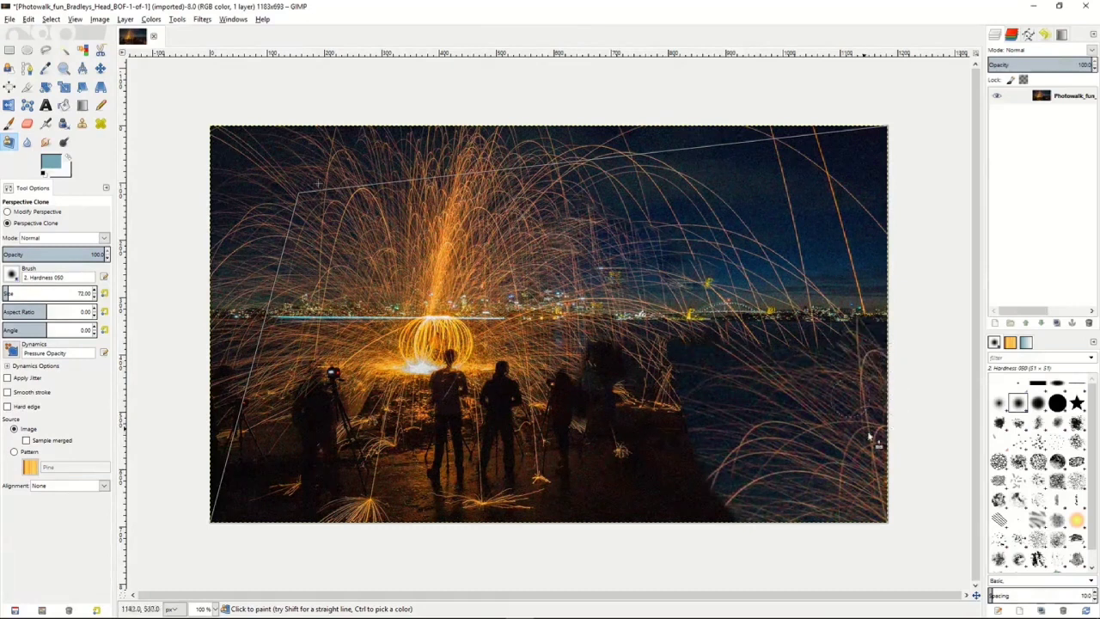
Blur the bright central spark column, and use Sharpen on other spark areas with the rate raised to about 78.8.
click(27, 142)
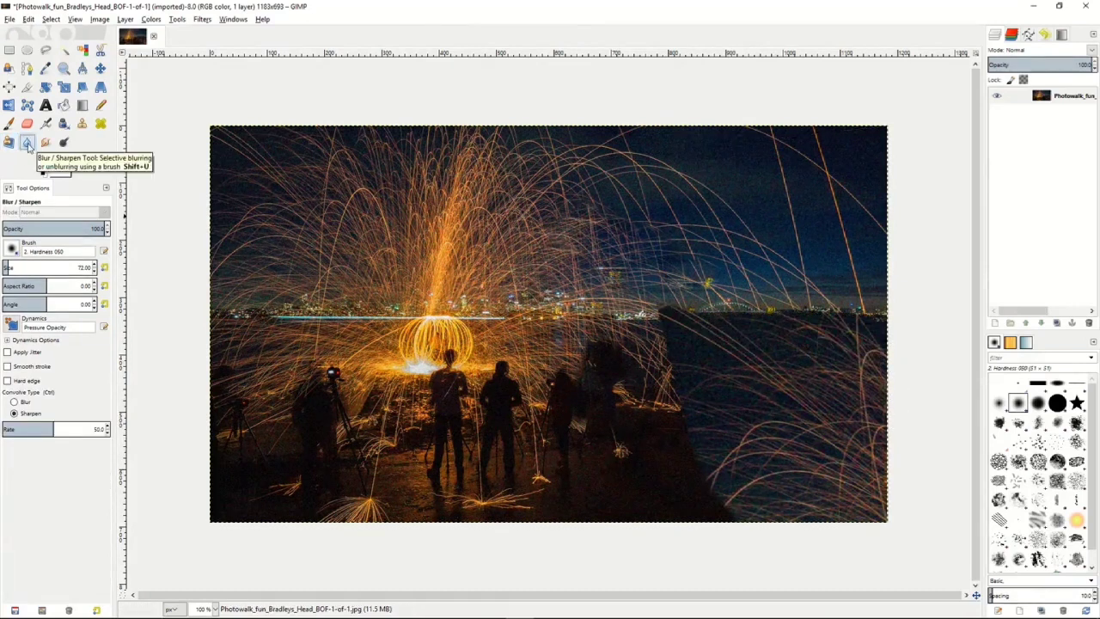
click(14, 401)
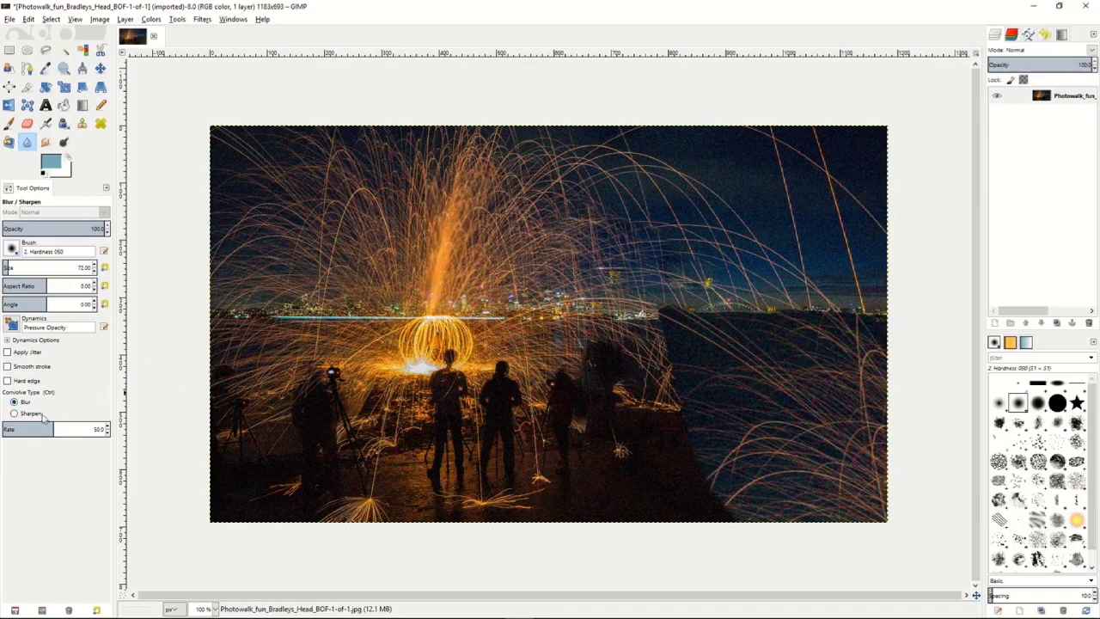
click(14, 414)
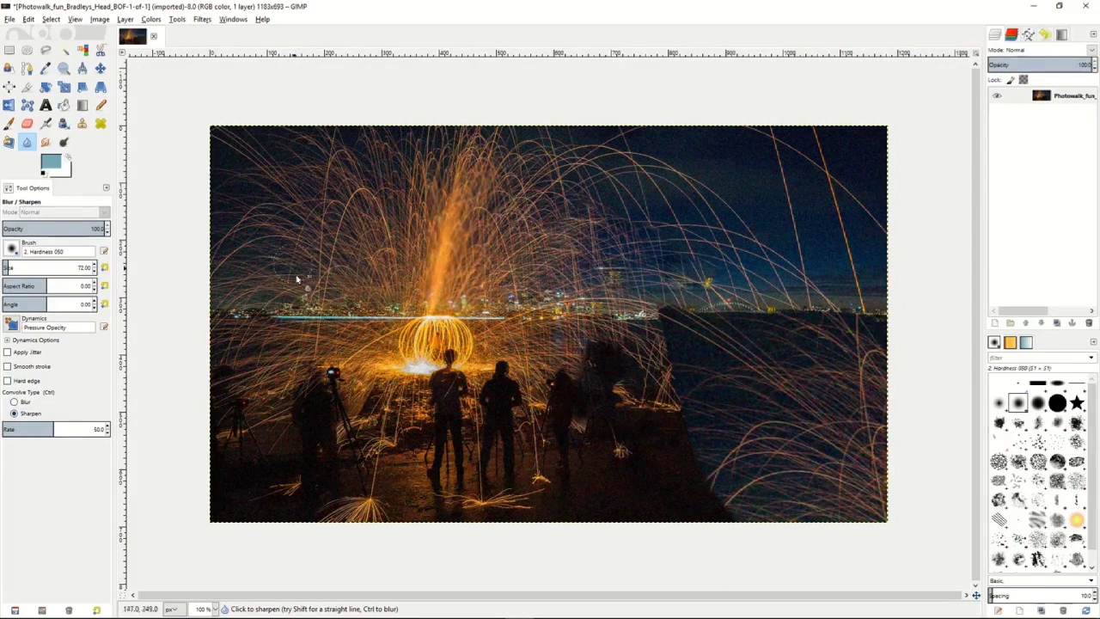
drag(55, 427, 86, 427)
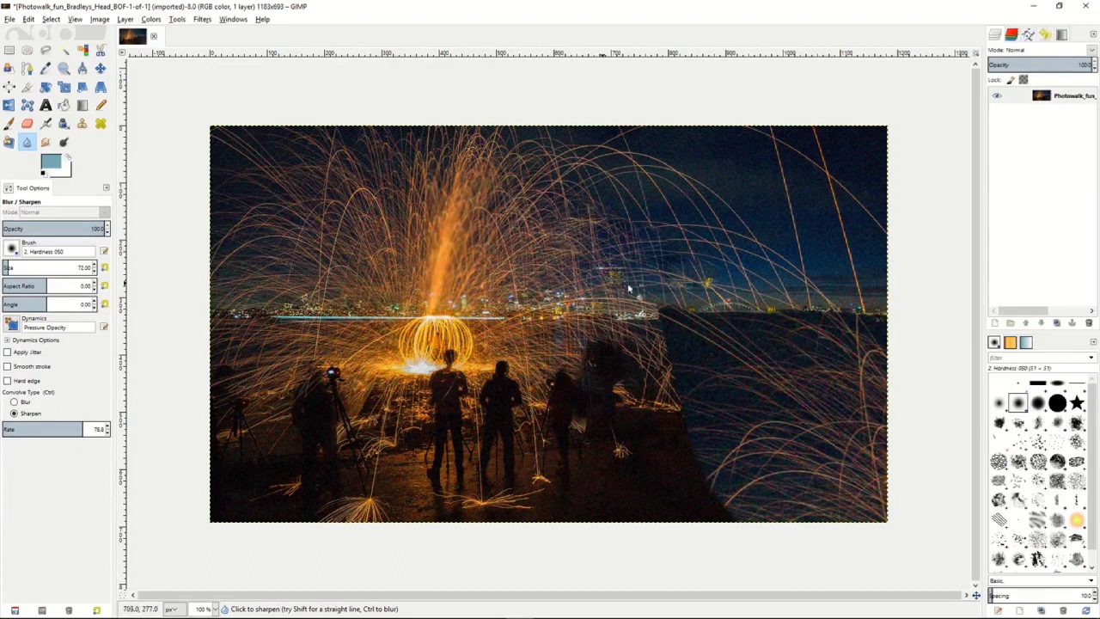
Smudge the spark trails in the sky above the skyline, just beside the central spark column.
click(45, 143)
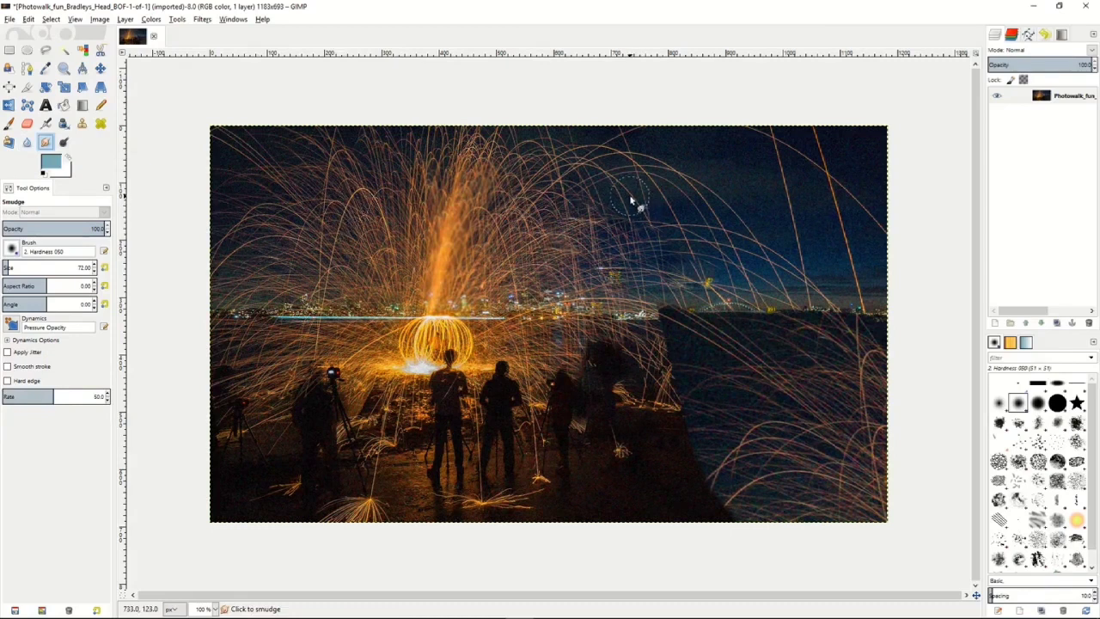
mouse_move(626, 193)
mouse_down()
mouse_move(659, 225)
mouse_move(627, 188)
mouse_move(611, 214)
mouse_move(642, 182)
mouse_move(593, 177)
mouse_move(593, 207)
mouse_move(561, 181)
mouse_move(552, 207)
mouse_move(558, 193)
mouse_move(544, 204)
mouse_move(569, 204)
mouse_move(575, 225)
mouse_move(607, 251)
mouse_move(611, 237)
mouse_move(651, 258)
mouse_move(588, 226)
mouse_move(651, 262)
mouse_move(590, 267)
mouse_up()
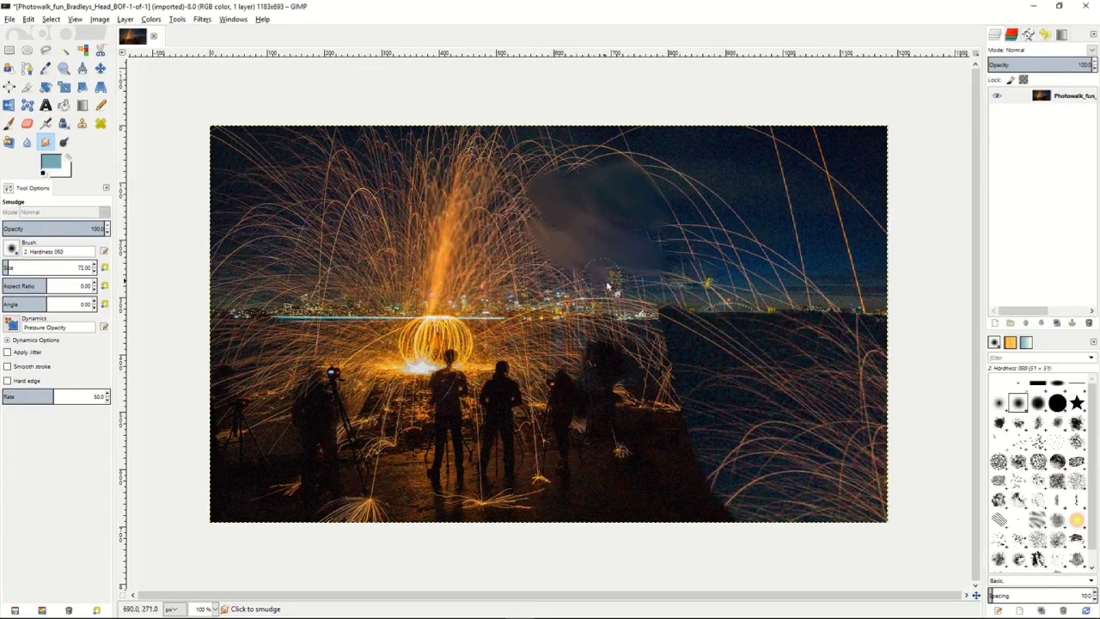
Dodge the midtones beside the glowing spark ball at exposure 50, and burn the spark trails just above the skyline.
click(63, 141)
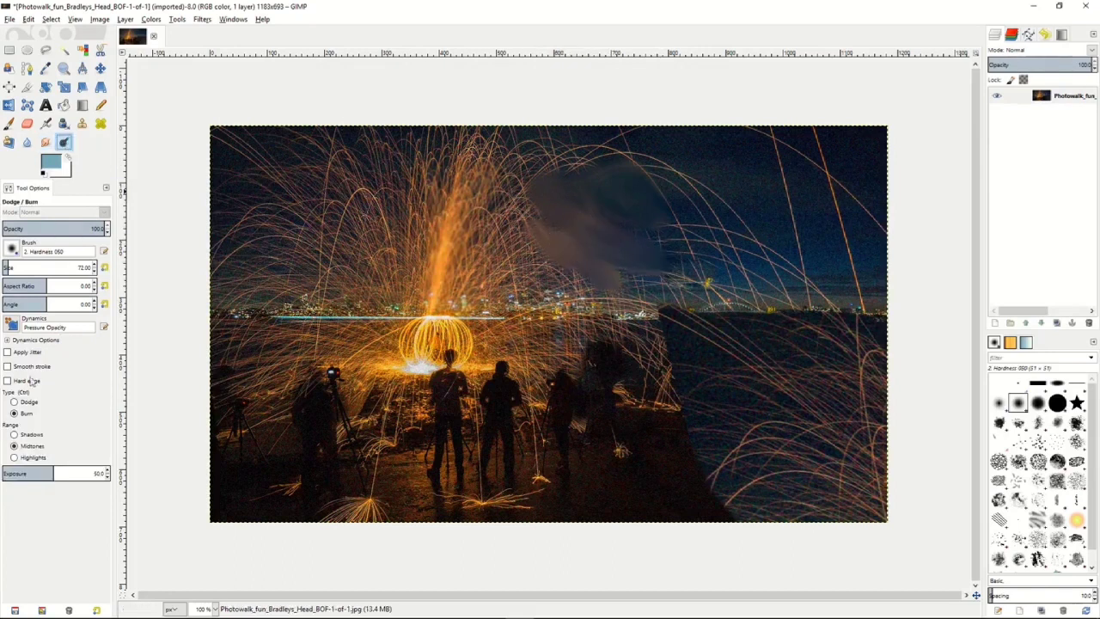
click(13, 402)
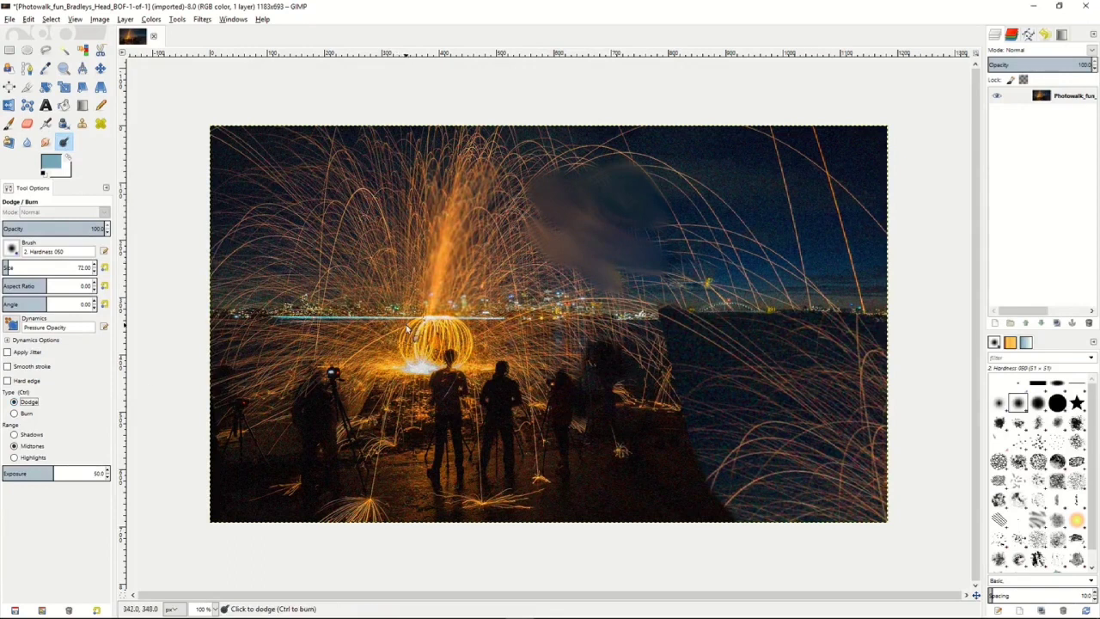
mouse_move(411, 334)
mouse_down()
mouse_move(464, 344)
mouse_move(370, 361)
mouse_move(499, 361)
mouse_move(387, 353)
mouse_up()
click(15, 413)
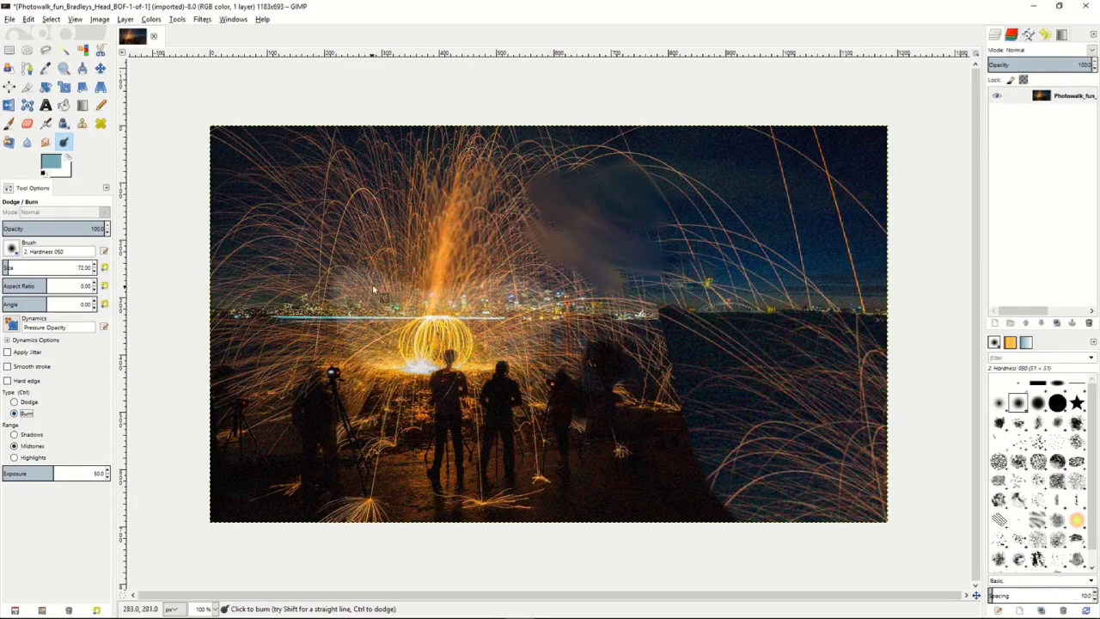
mouse_move(347, 258)
mouse_down()
mouse_move(464, 292)
mouse_move(352, 292)
mouse_move(516, 306)
mouse_move(401, 256)
mouse_move(421, 188)
mouse_move(345, 246)
mouse_move(492, 140)
mouse_move(511, 228)
mouse_move(559, 299)
mouse_up()
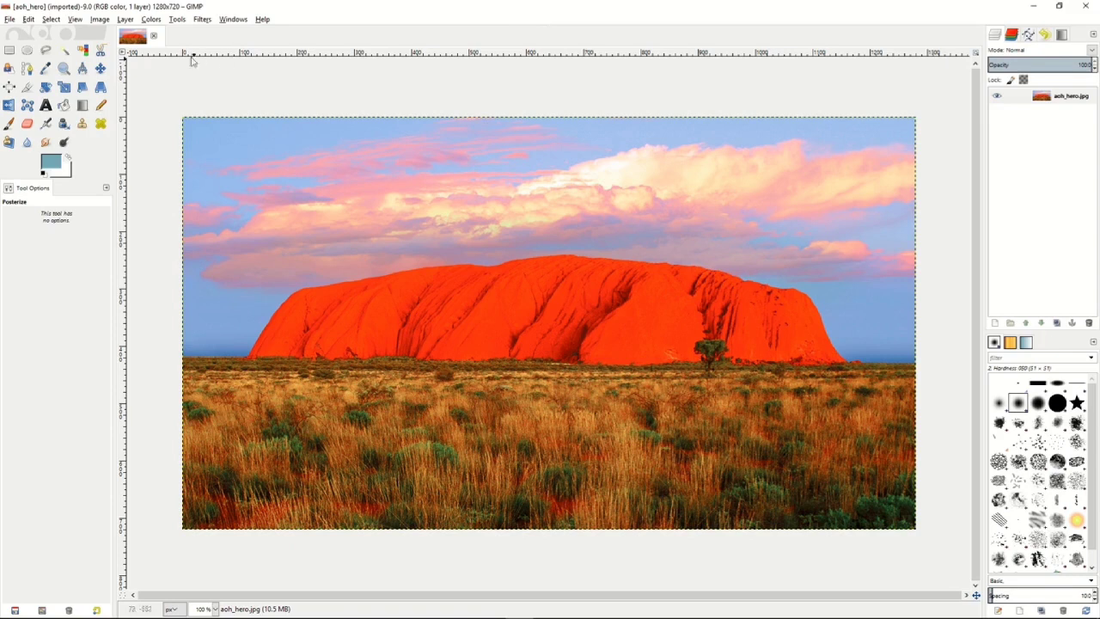
Preview a midtones Color Balance of red 30, green 27 and blue -35 on the Uluru photo, without keeping it.
click(153, 19)
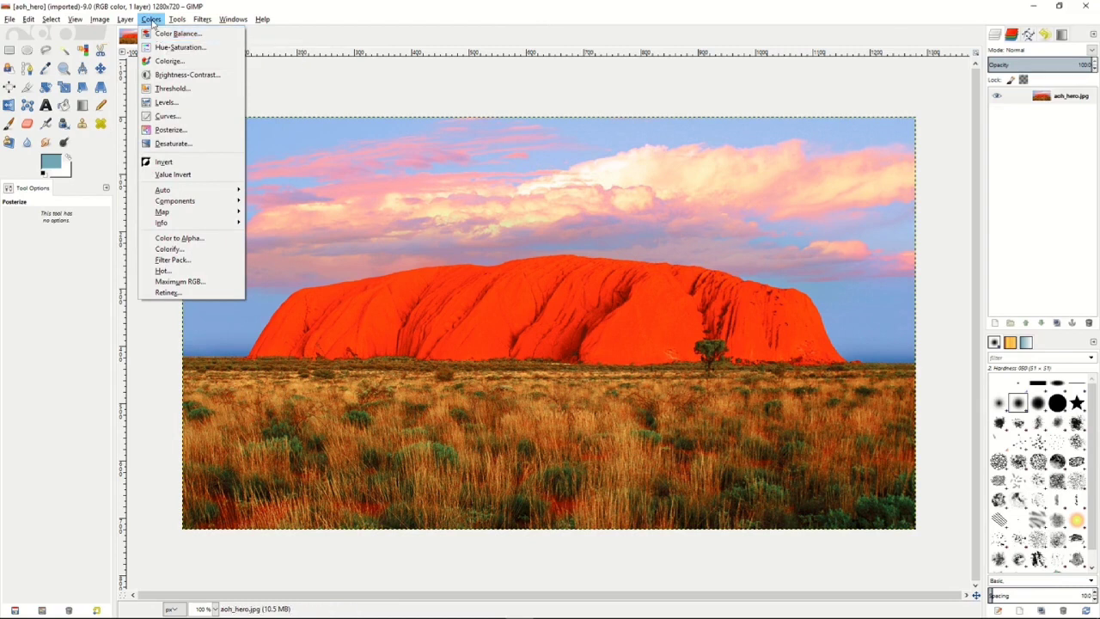
click(167, 34)
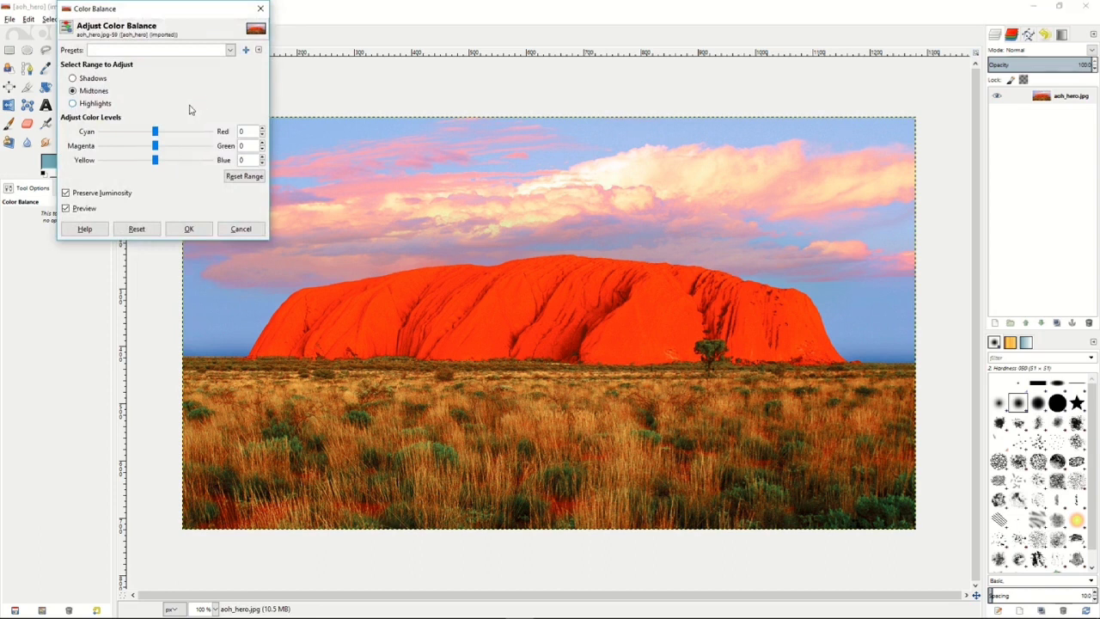
mouse_move(156, 131)
mouse_down()
mouse_move(137, 133)
mouse_move(171, 132)
mouse_up()
drag(155, 145, 139, 162)
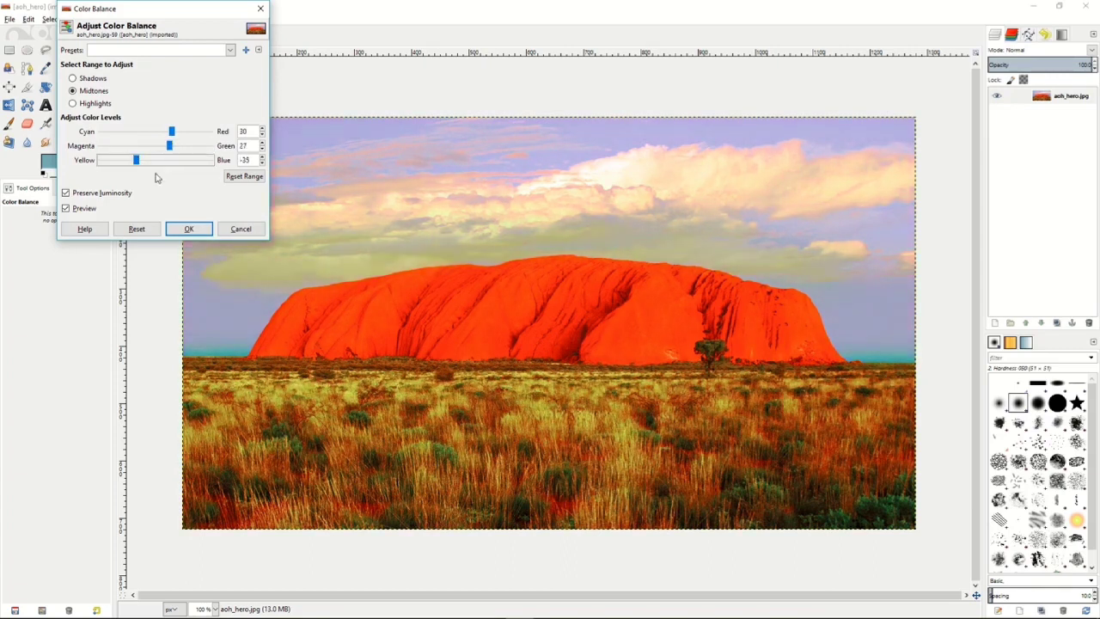
click(190, 229)
click(235, 230)
Preview a master Hue-Saturation adjustment with hue 78, lightness -55 and saturation -57, and cancel it.
click(151, 19)
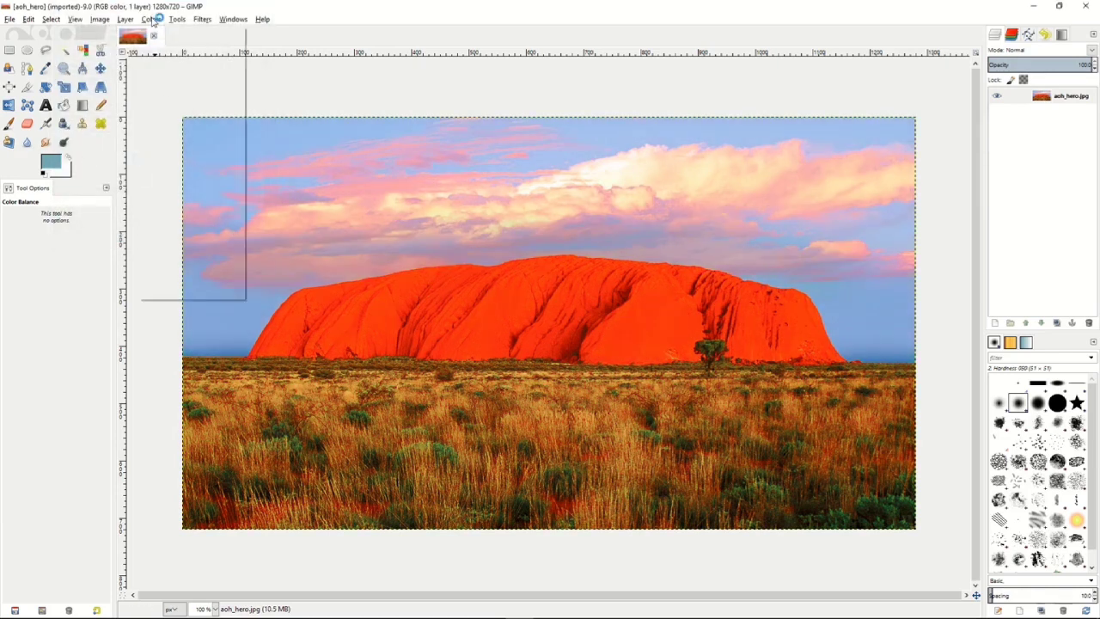
click(176, 44)
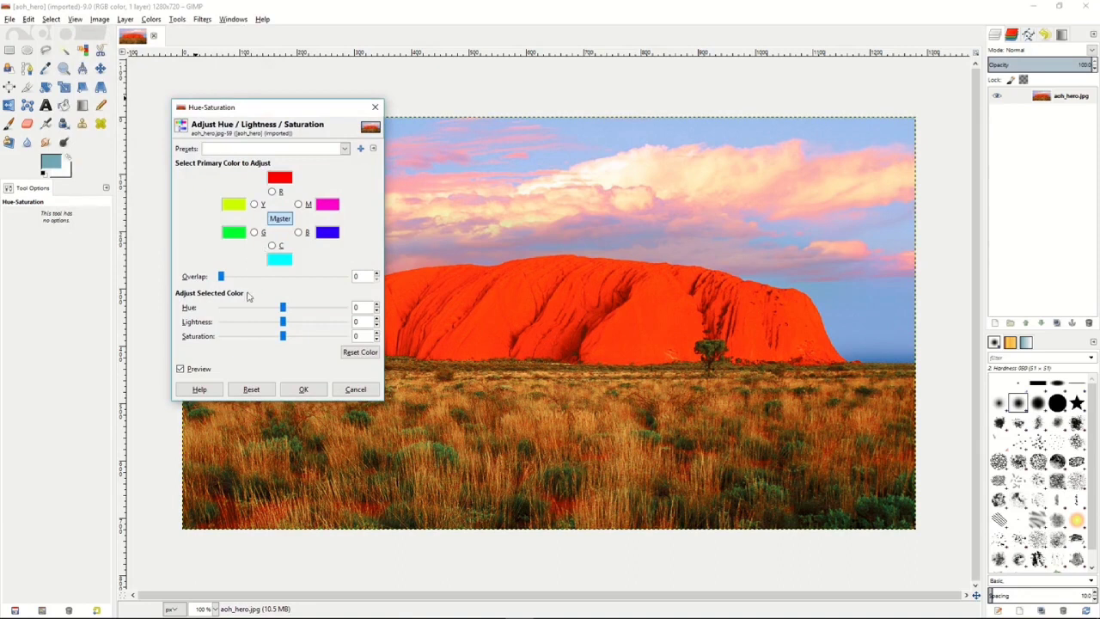
drag(284, 309, 311, 309)
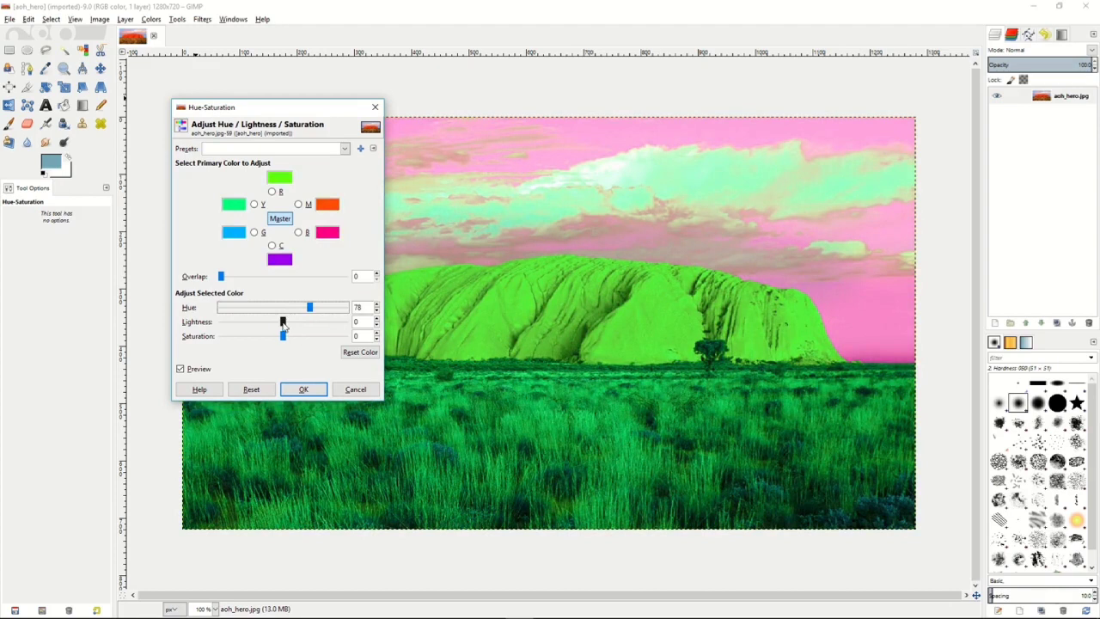
drag(283, 324, 252, 338)
click(355, 390)
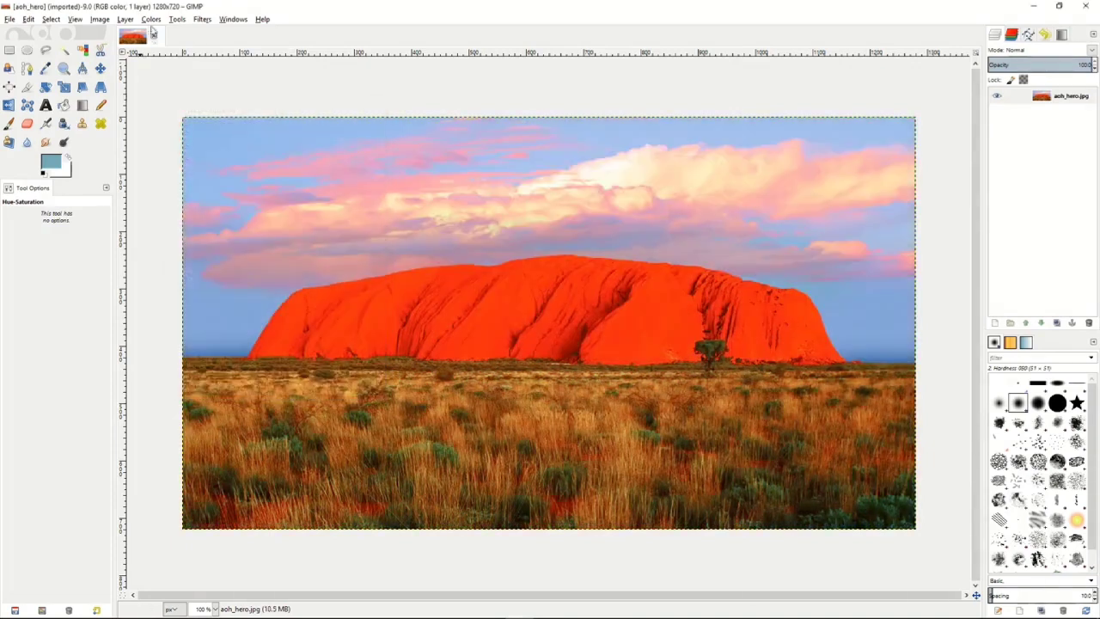
Preview Colorize on the photo with hue 84, saturation 82 and lightness -52, and cancel it.
click(150, 19)
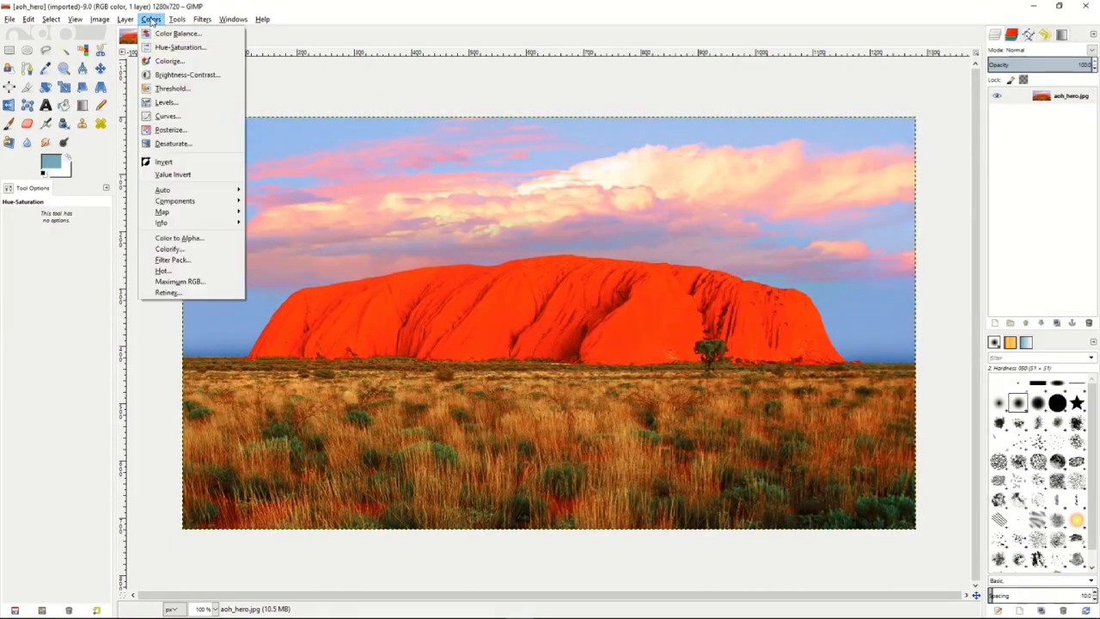
click(168, 62)
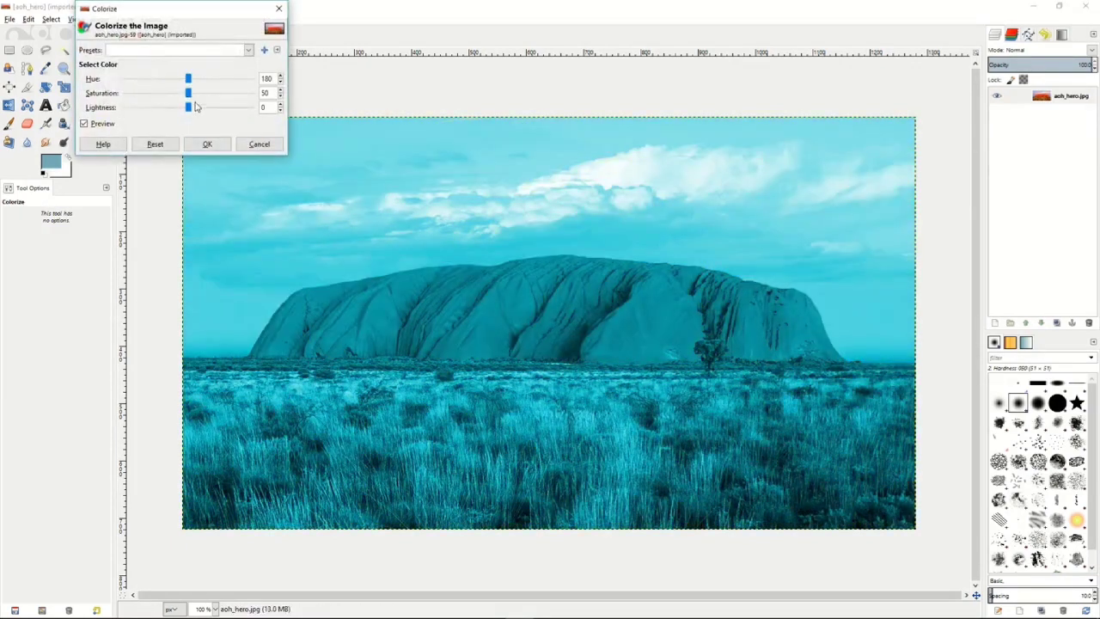
drag(189, 80, 155, 108)
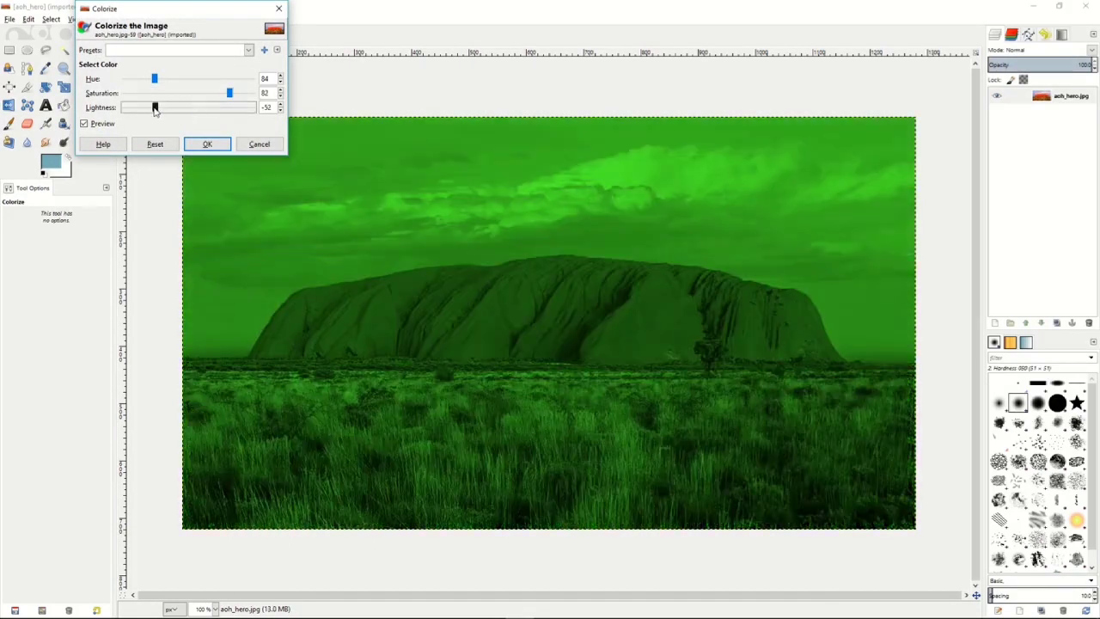
click(255, 146)
Darken and soften the photo by applying Brightness-Contrast with brightness -69 and contrast -25.
click(152, 19)
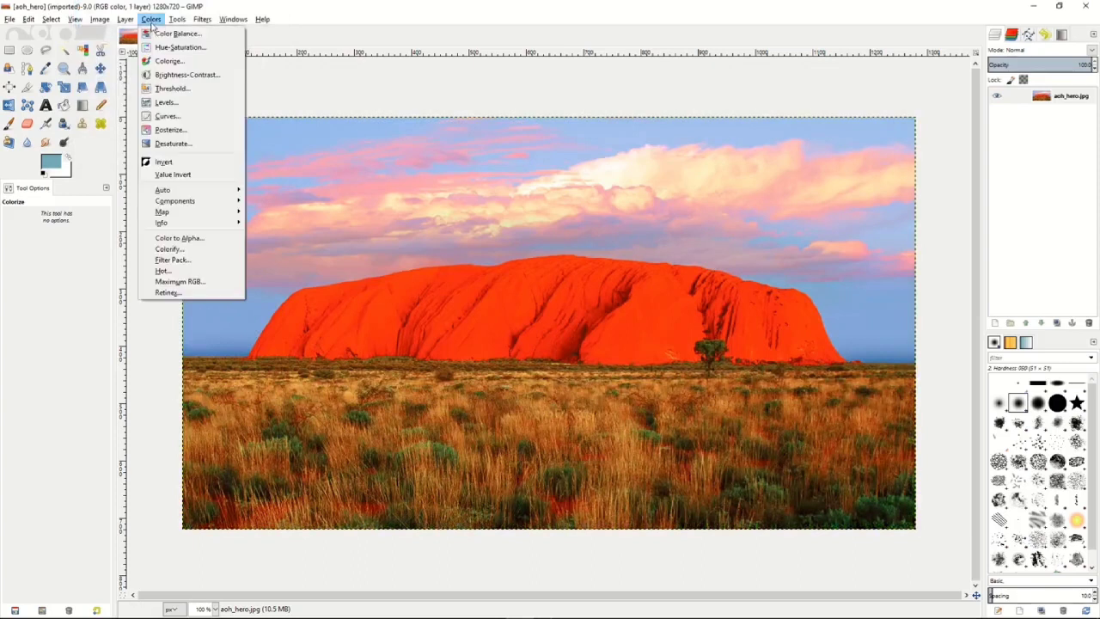
click(161, 79)
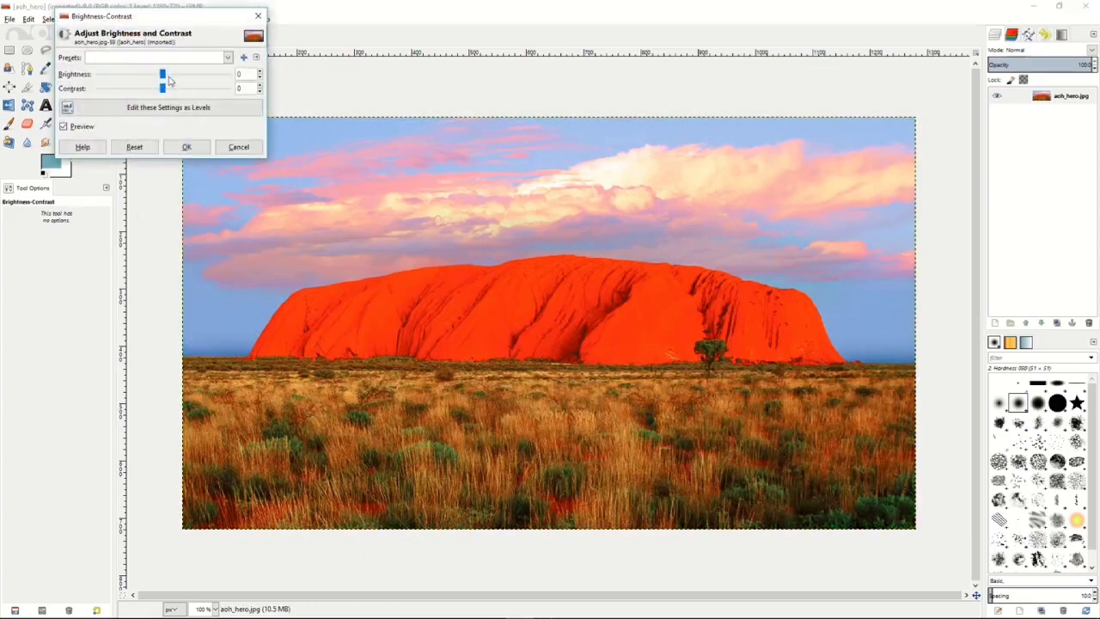
mouse_move(162, 77)
mouse_down()
mouse_move(127, 78)
mouse_move(179, 91)
mouse_move(156, 91)
mouse_up()
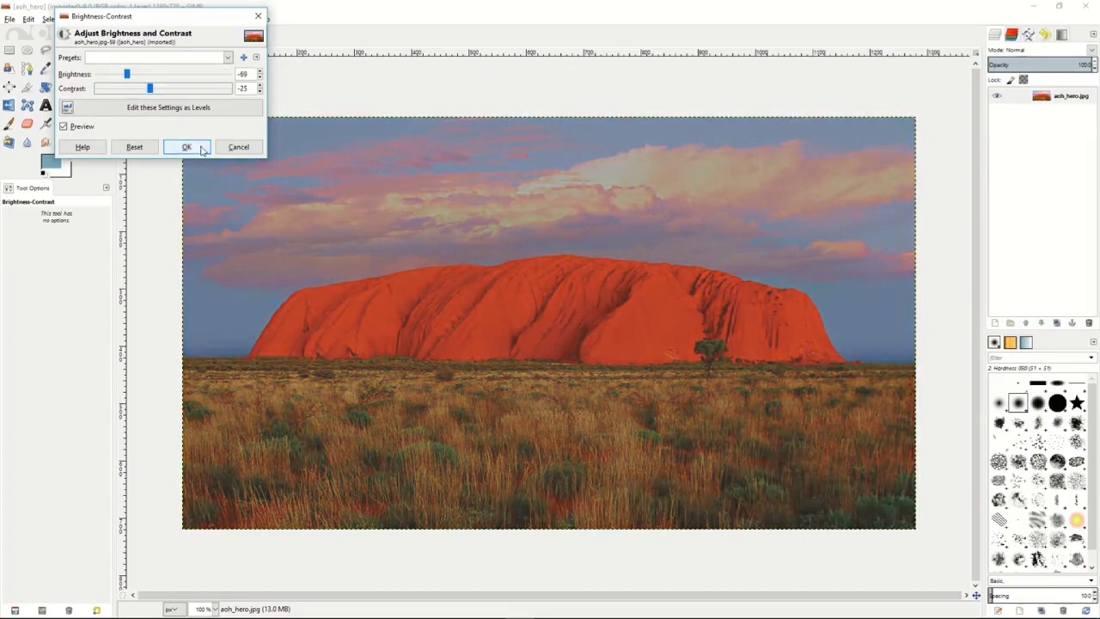
click(185, 146)
Preview a black-and-white Threshold with the lower limit at 113 and the upper at 255, and cancel it.
click(153, 19)
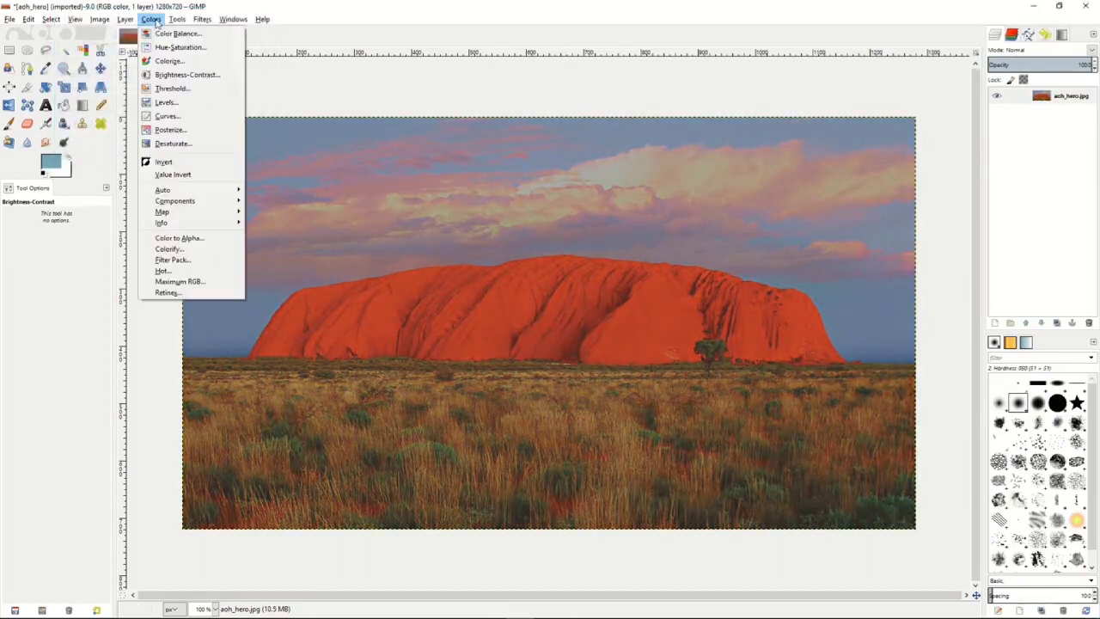
click(167, 92)
mouse_move(176, 127)
mouse_down()
mouse_move(198, 132)
mouse_move(168, 133)
mouse_up()
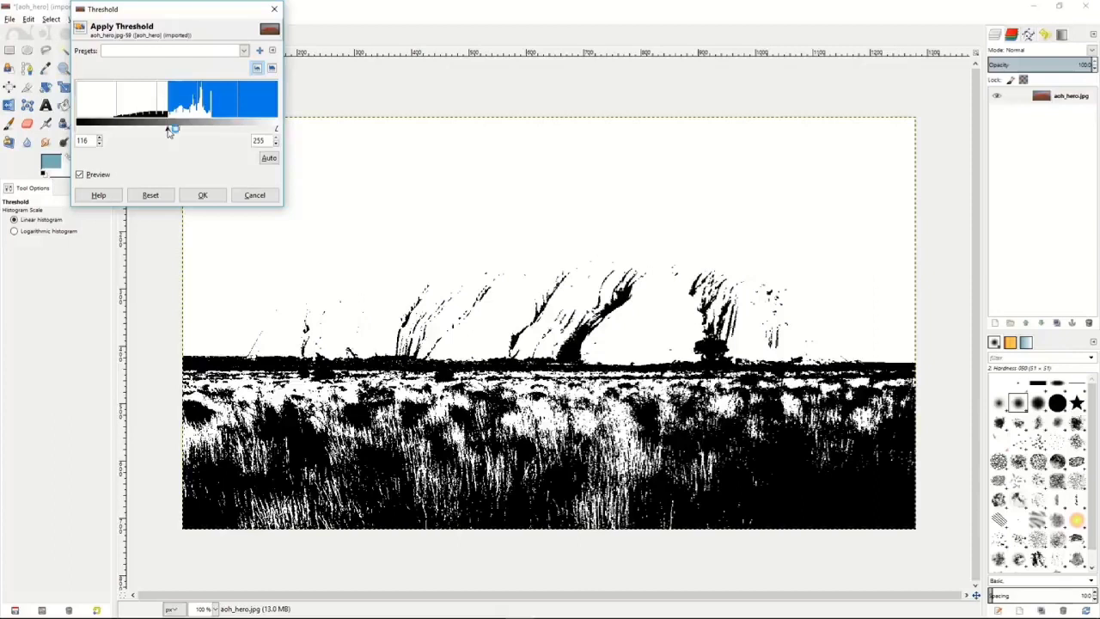
drag(169, 131, 165, 130)
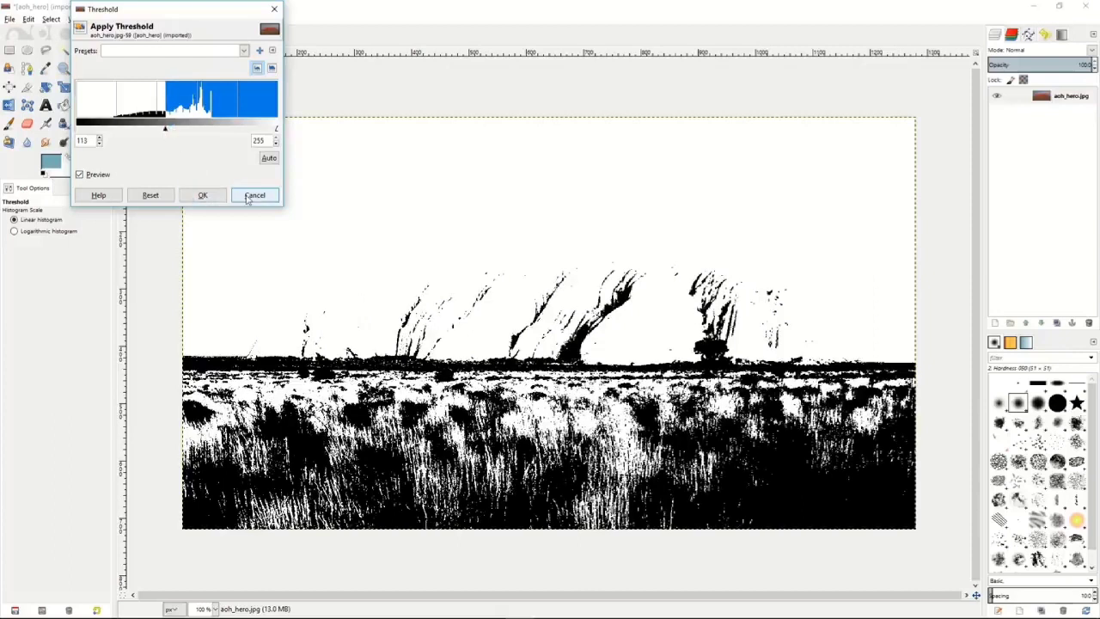
click(255, 195)
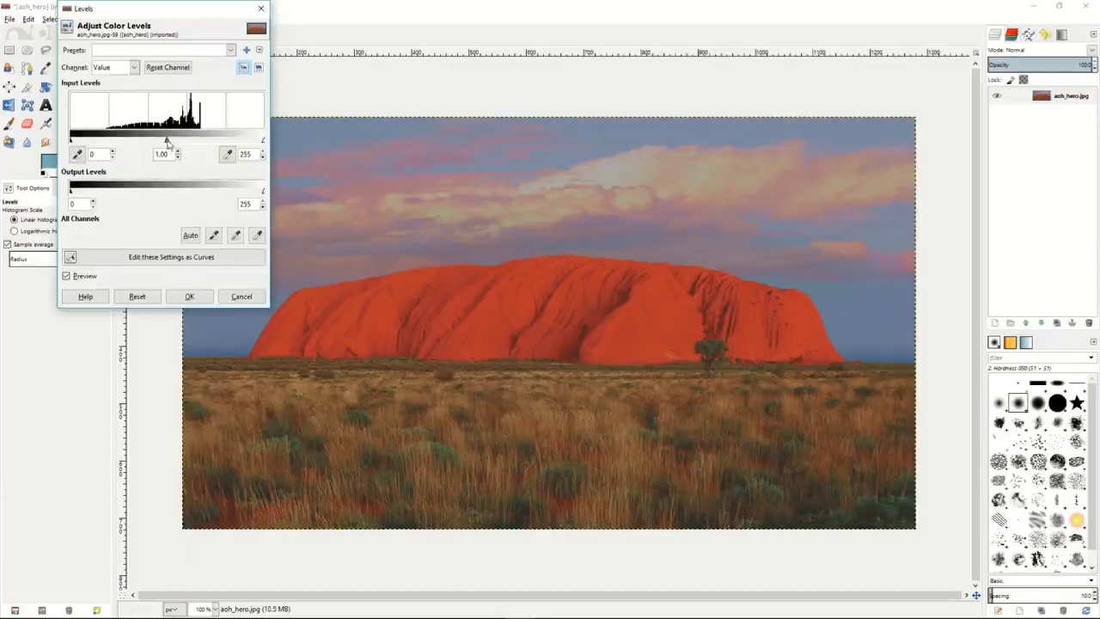
Preview a Levels adjustment with the Value channel's midtone input at 0.69, and cancel it.
drag(167, 144, 185, 146)
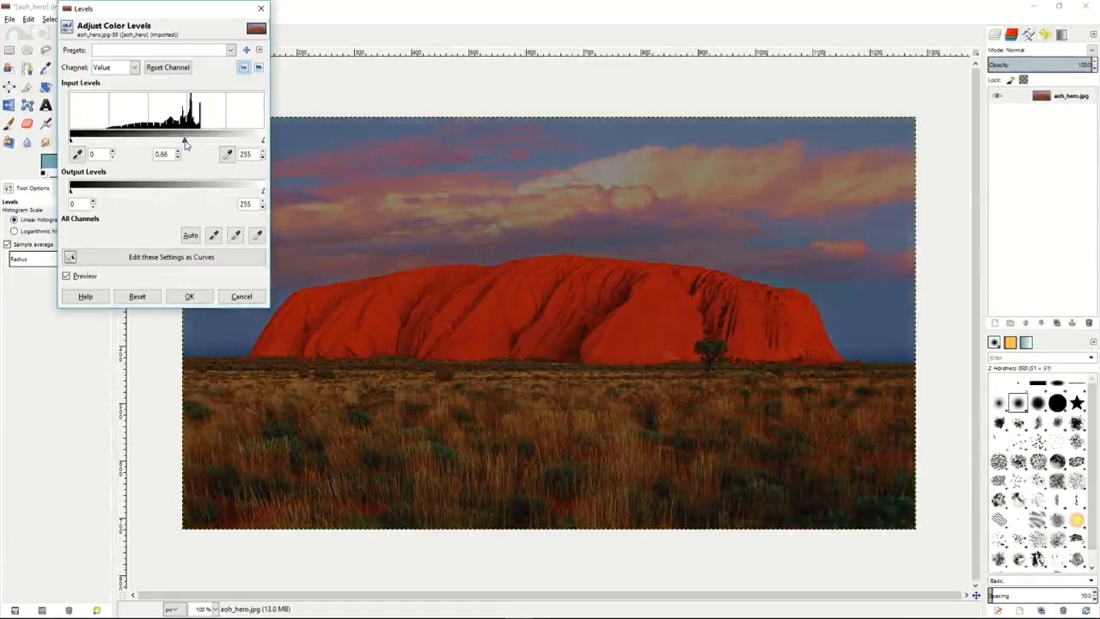
click(240, 296)
Preview an S-shaped Value curve with lowered shadows and raised highlights, switch the channel to Red, and cancel the Curves adjustment.
click(150, 20)
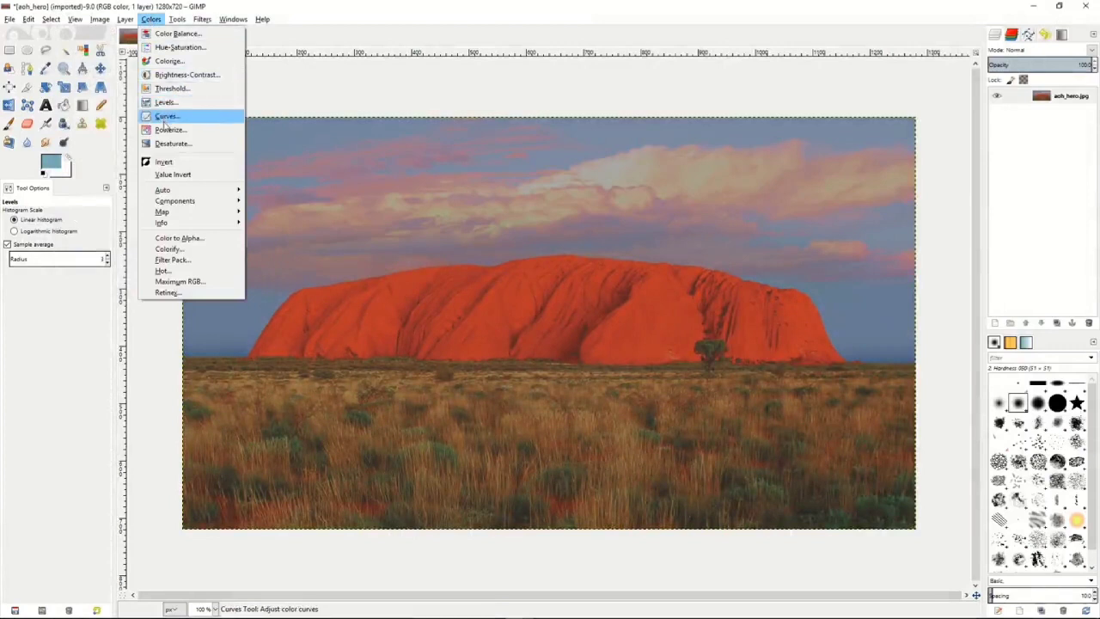
click(166, 117)
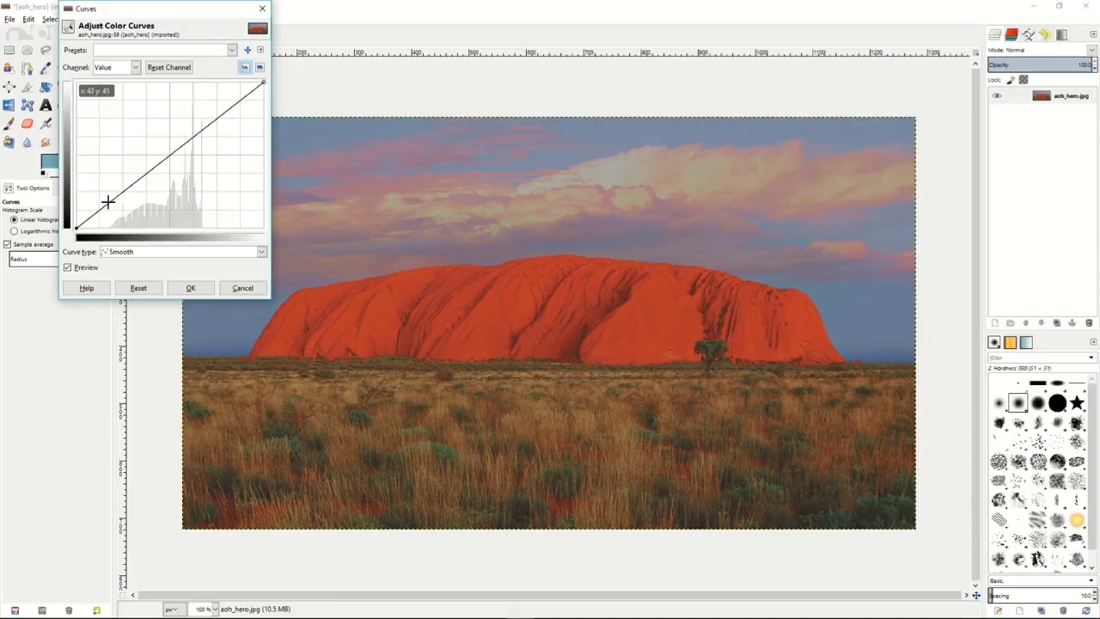
drag(107, 202, 115, 214)
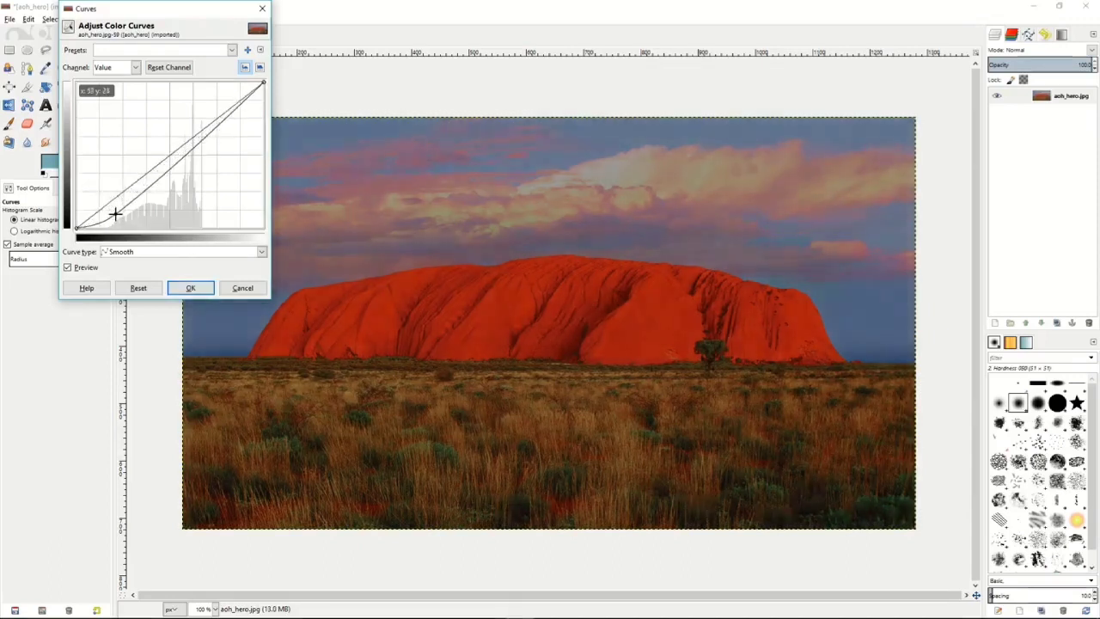
click(232, 115)
drag(226, 109, 223, 104)
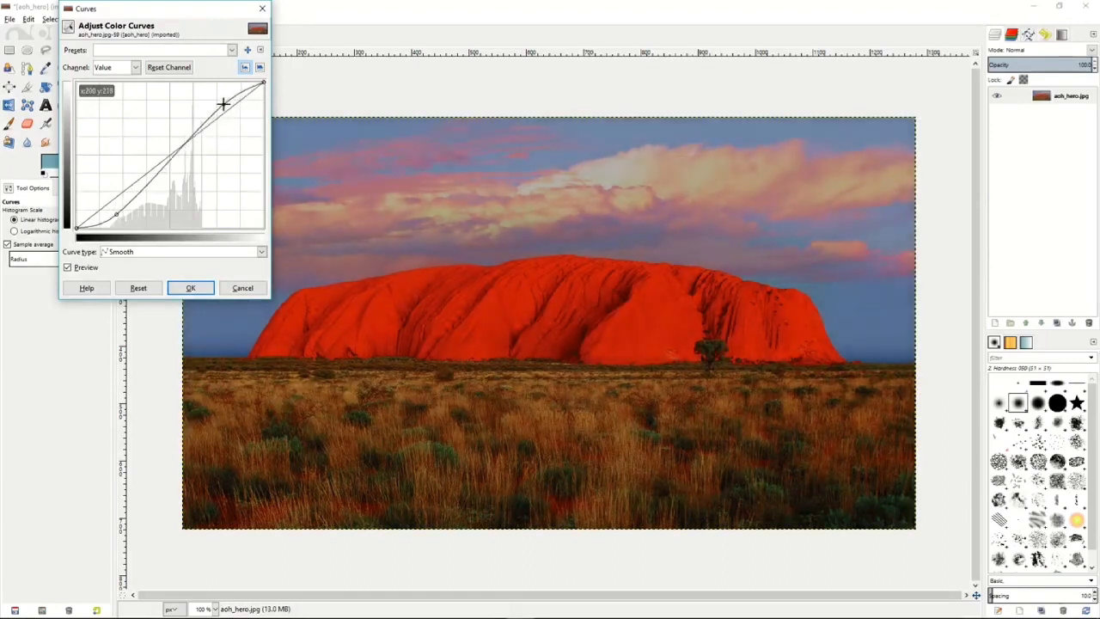
click(136, 75)
click(121, 92)
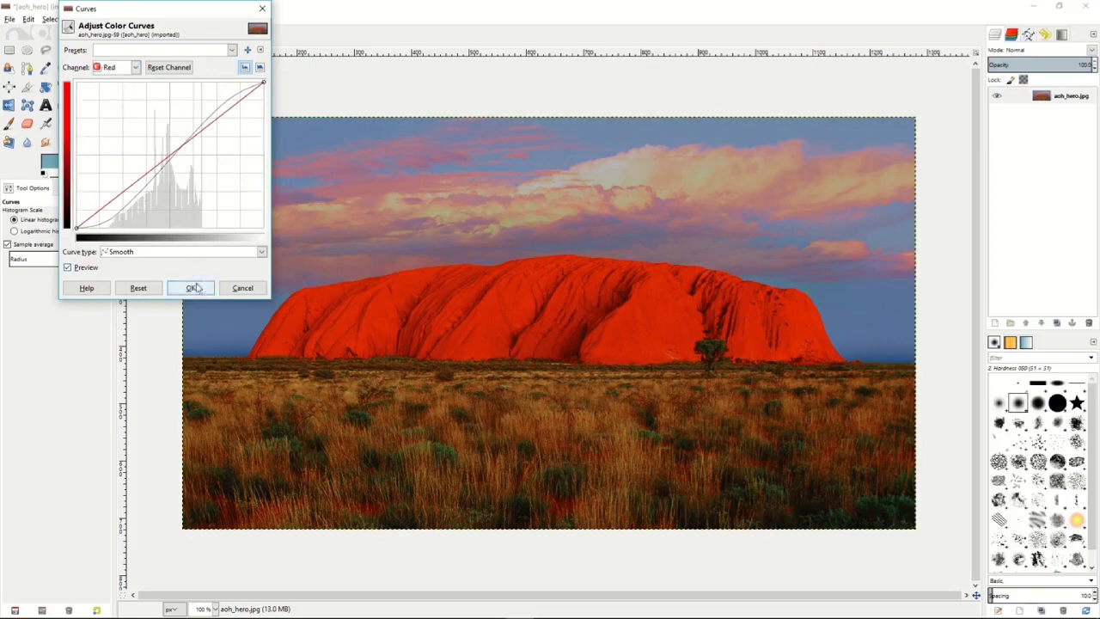
click(242, 288)
Preview Posterize on the photo with the levels reduced to 2, and cancel it.
click(152, 19)
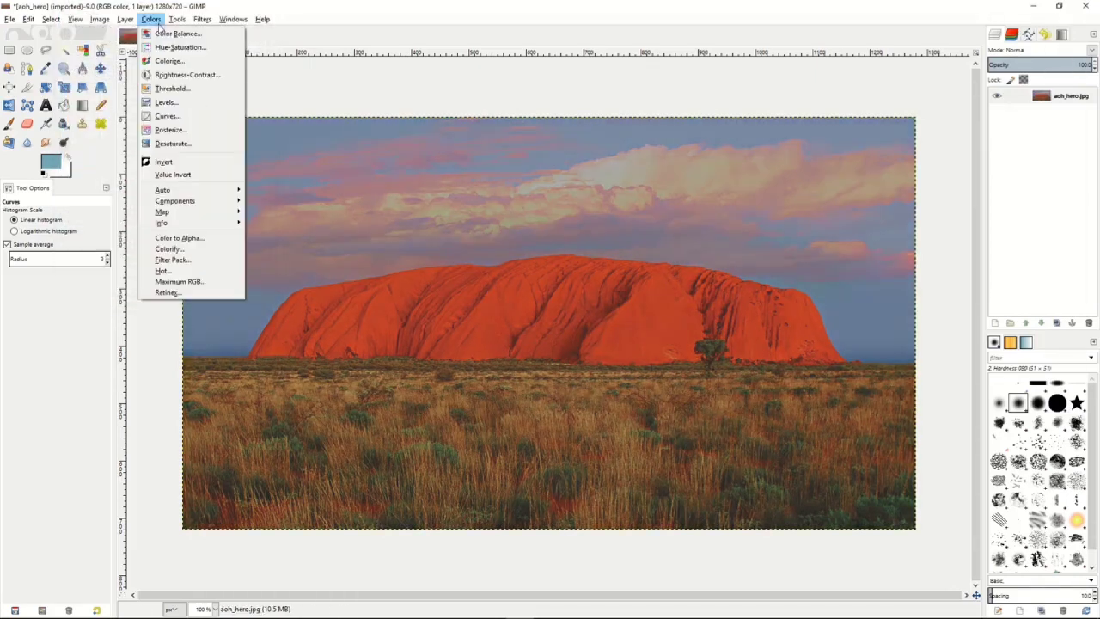
click(170, 130)
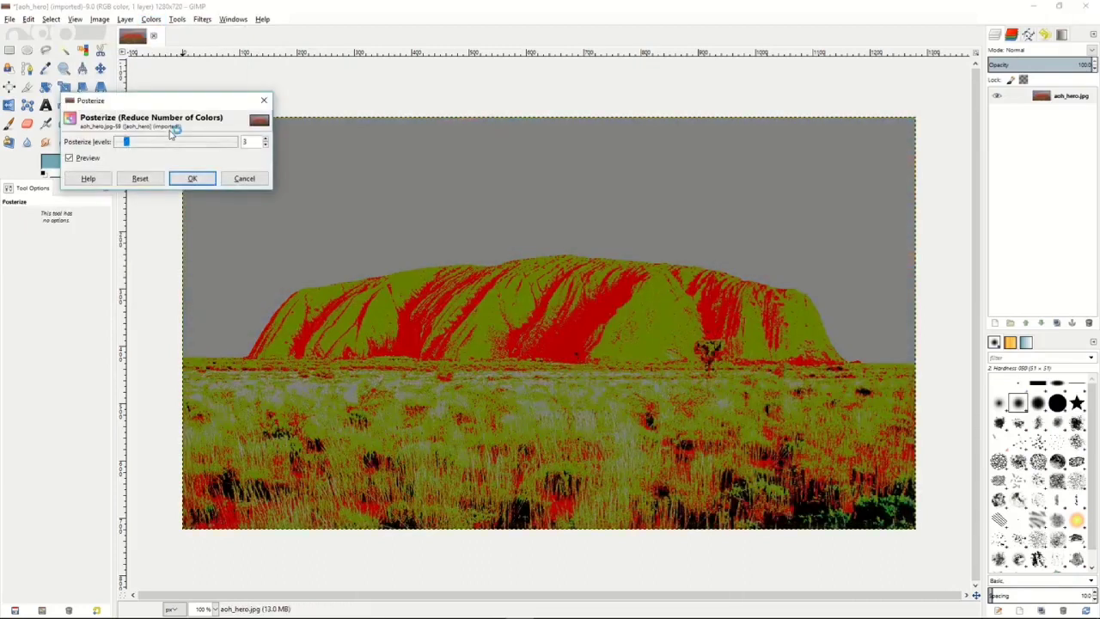
mouse_move(129, 145)
mouse_down()
mouse_move(215, 151)
mouse_move(123, 144)
mouse_up()
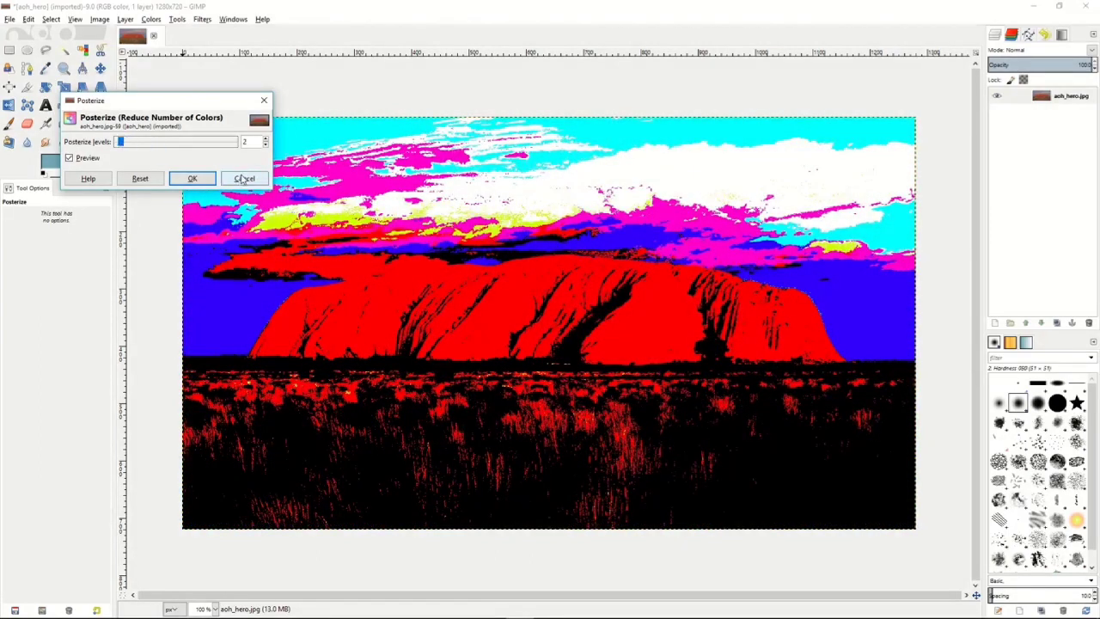
click(244, 178)
Compare the Lightness, Luminosity and Average modes of Desaturate on the photo, and cancel the adjustment.
click(150, 19)
click(169, 140)
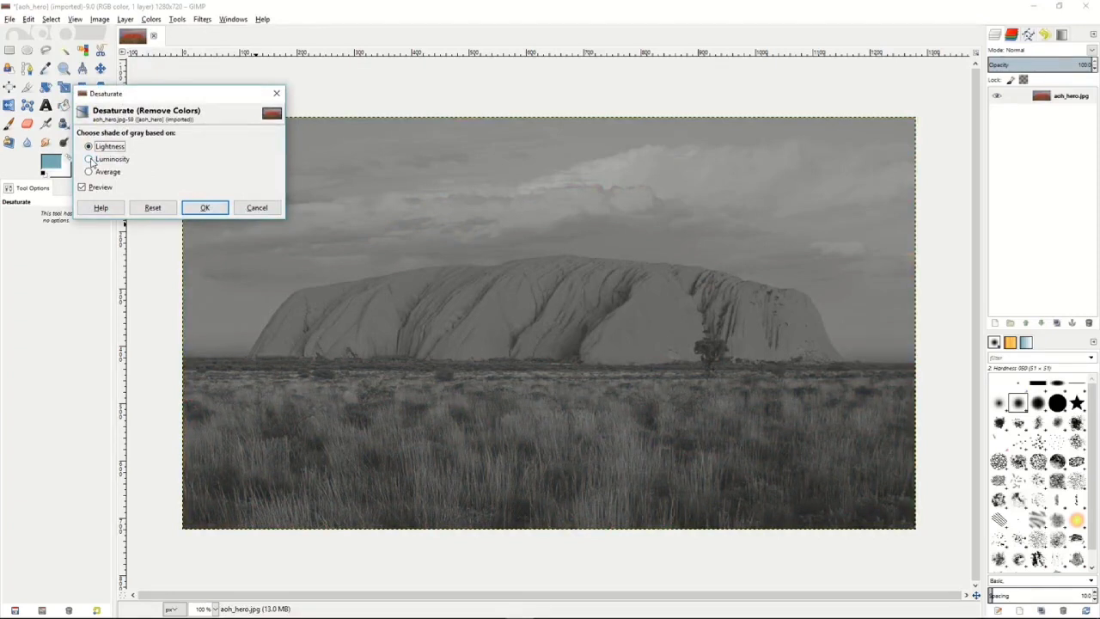
click(89, 160)
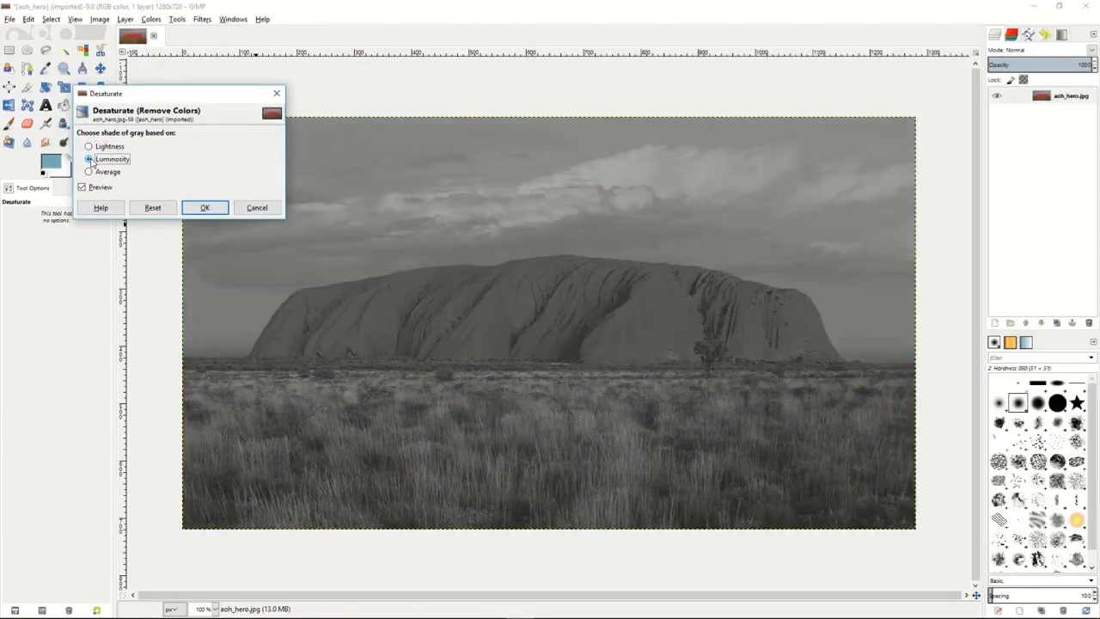
click(90, 173)
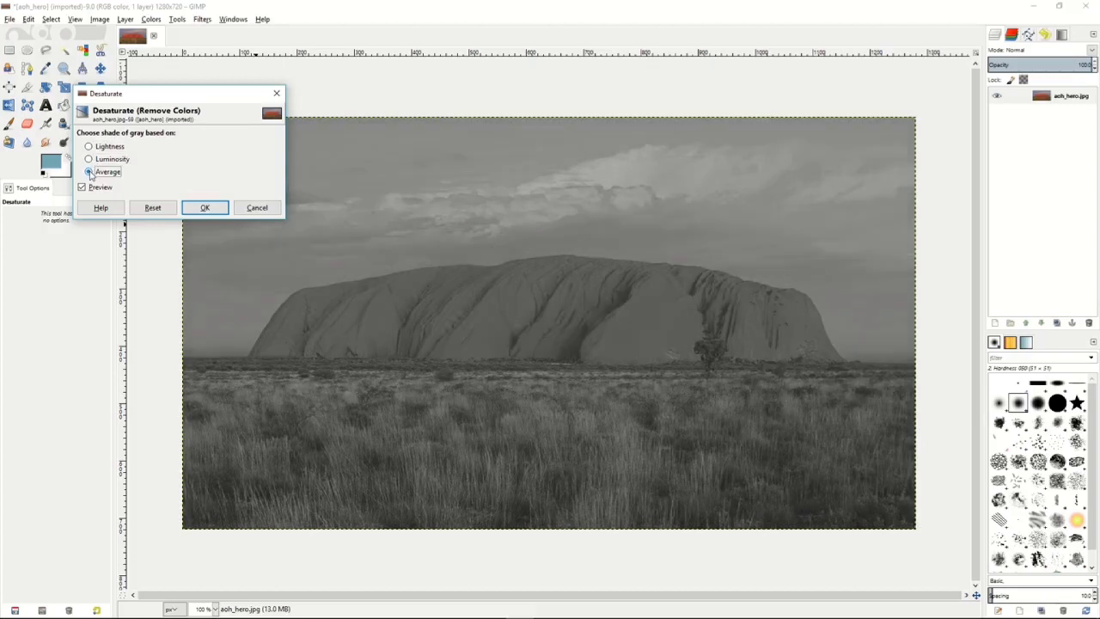
click(89, 147)
click(89, 160)
click(249, 208)
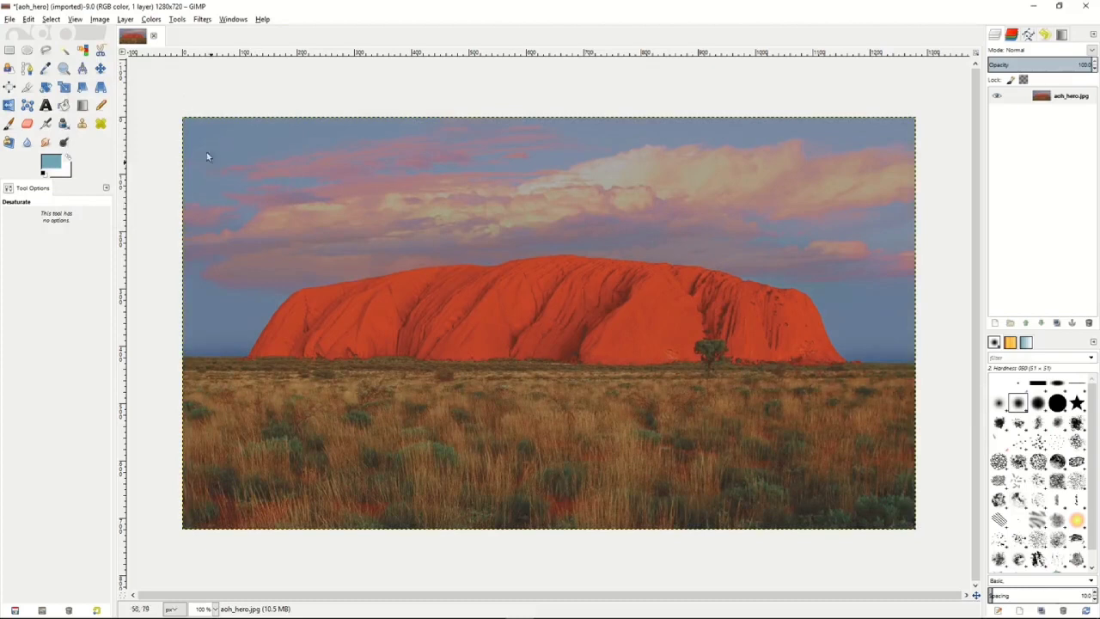
click(150, 19)
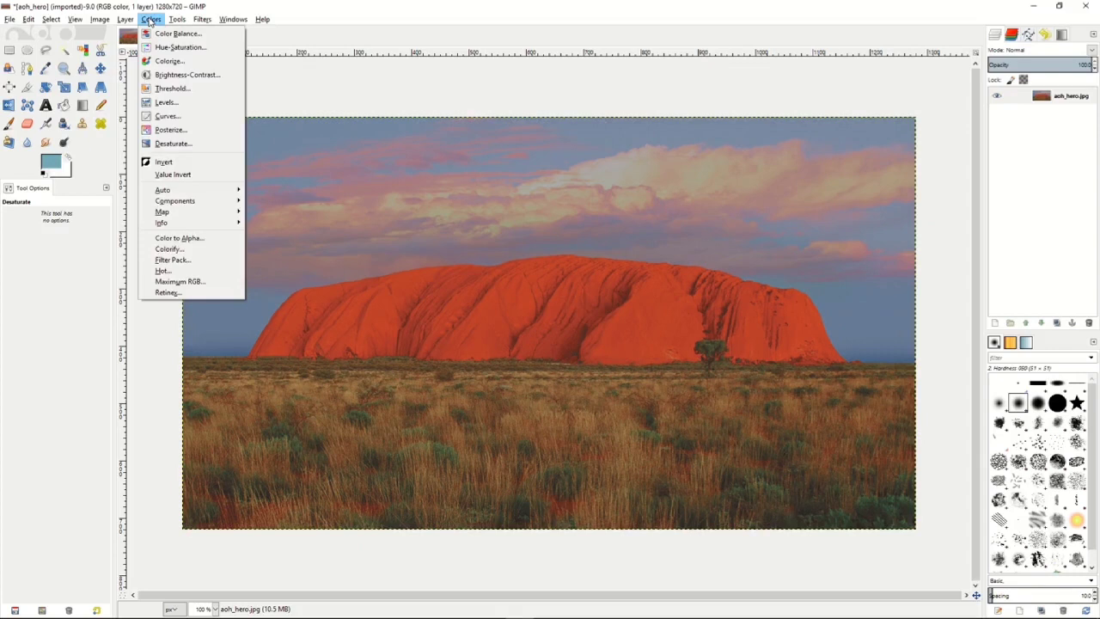
click(150, 22)
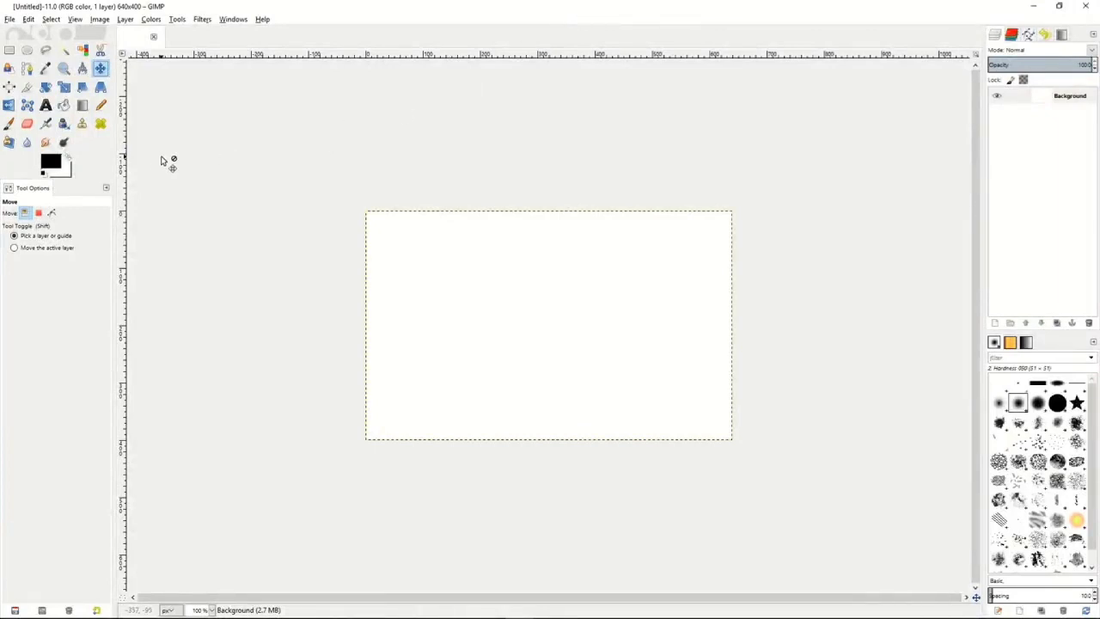
Draw an open polygonal path with four anchors outlining a wide rectangle in the upper part of the blank canvas.
click(27, 68)
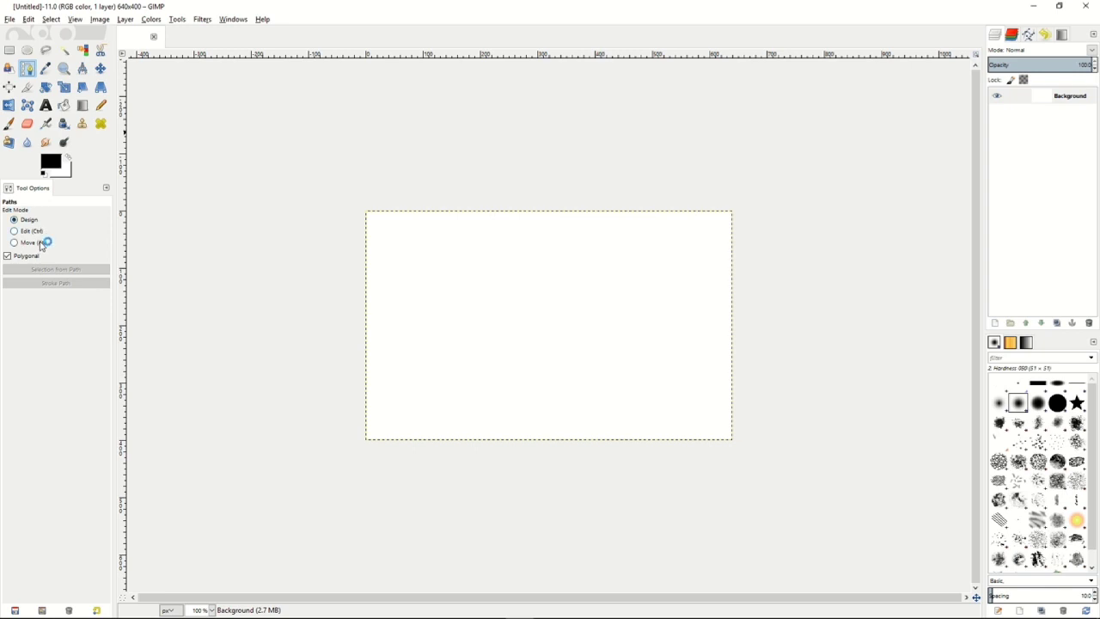
click(436, 264)
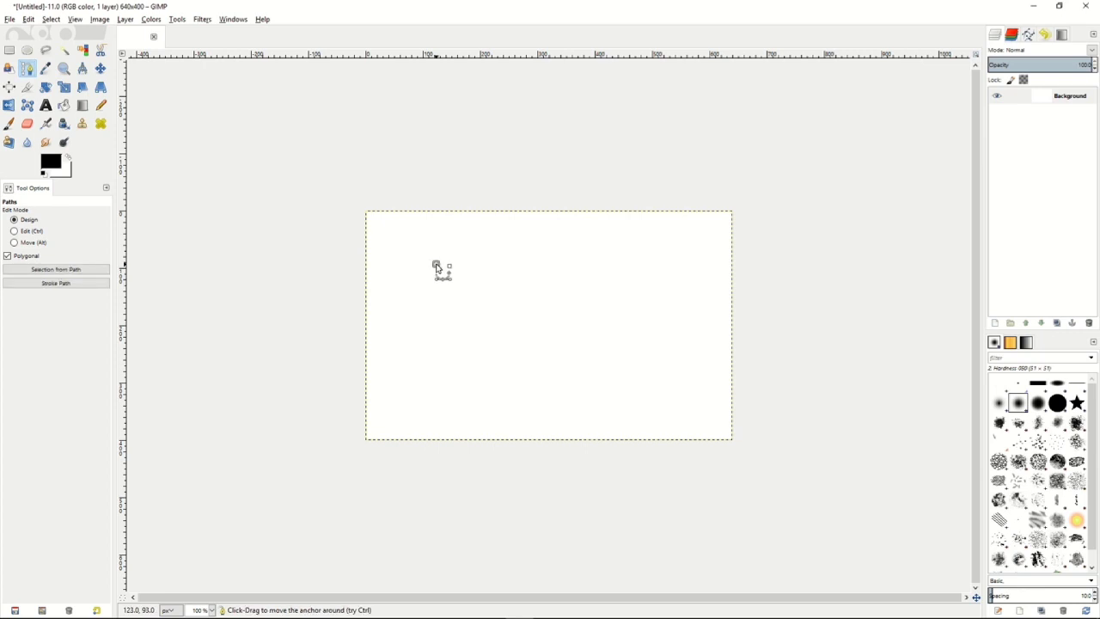
click(554, 261)
click(557, 314)
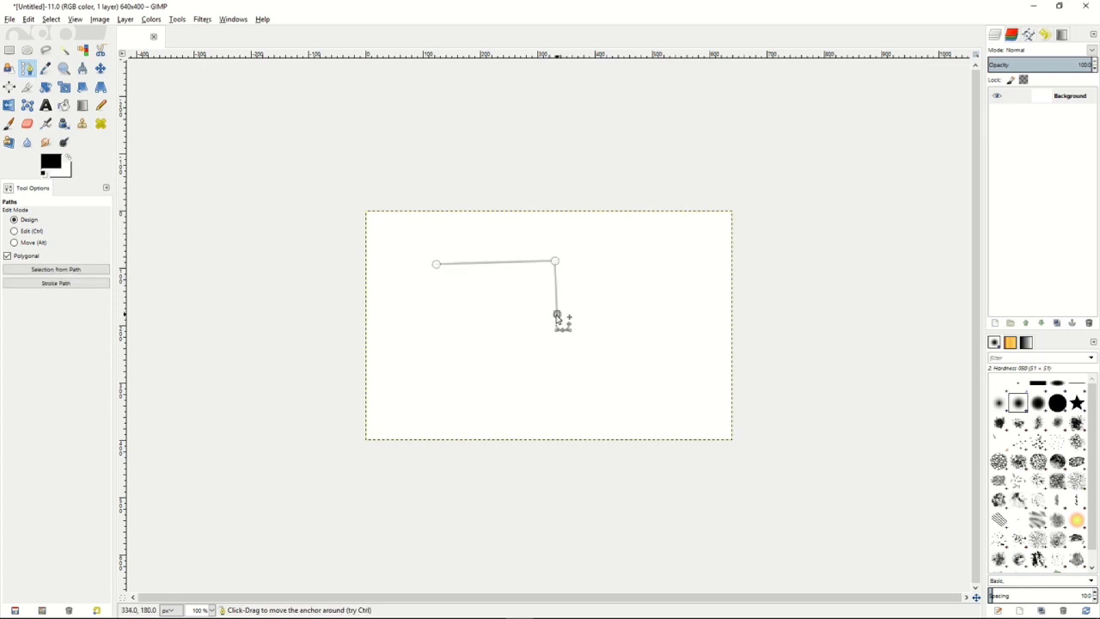
click(441, 319)
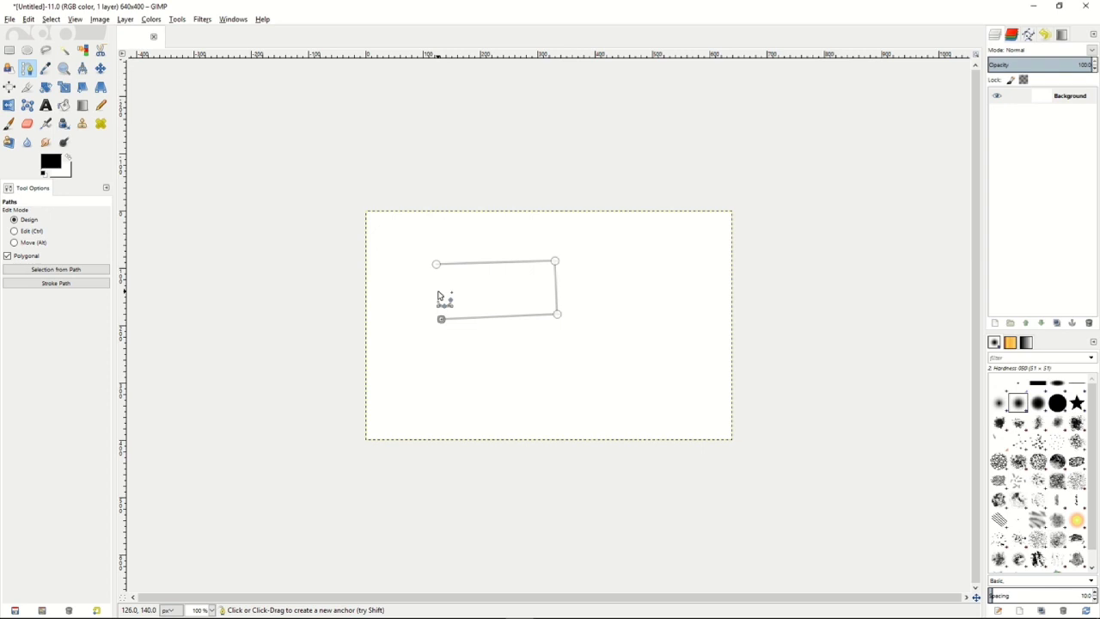
Close the path at its first anchor in Edit mode, and move the whole path up and to the left in Move mode.
click(14, 233)
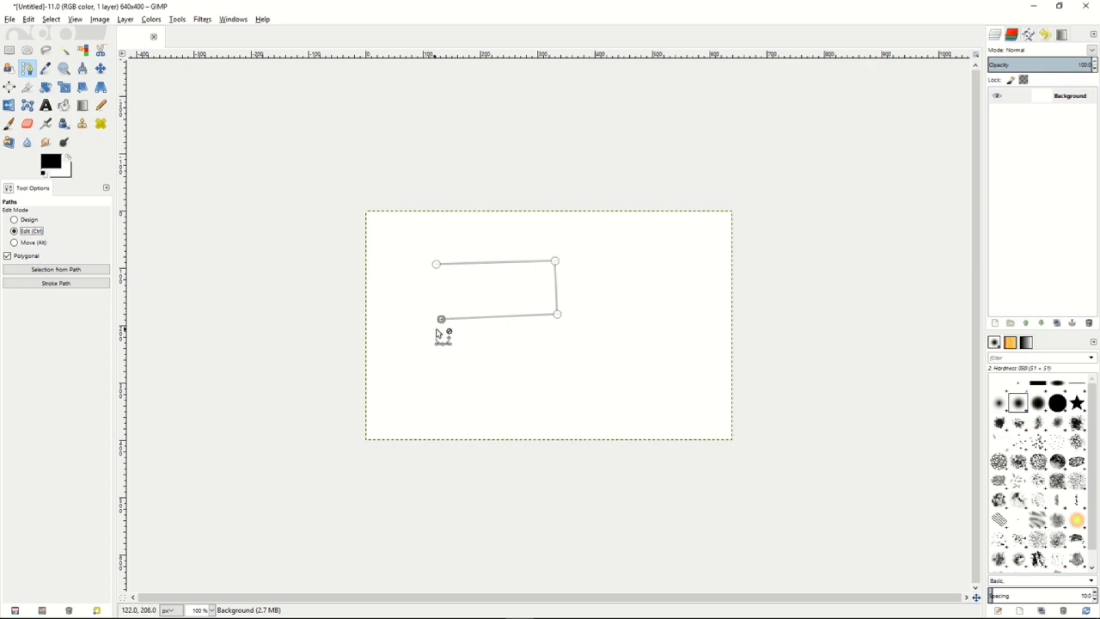
click(437, 266)
click(15, 242)
drag(530, 302, 477, 288)
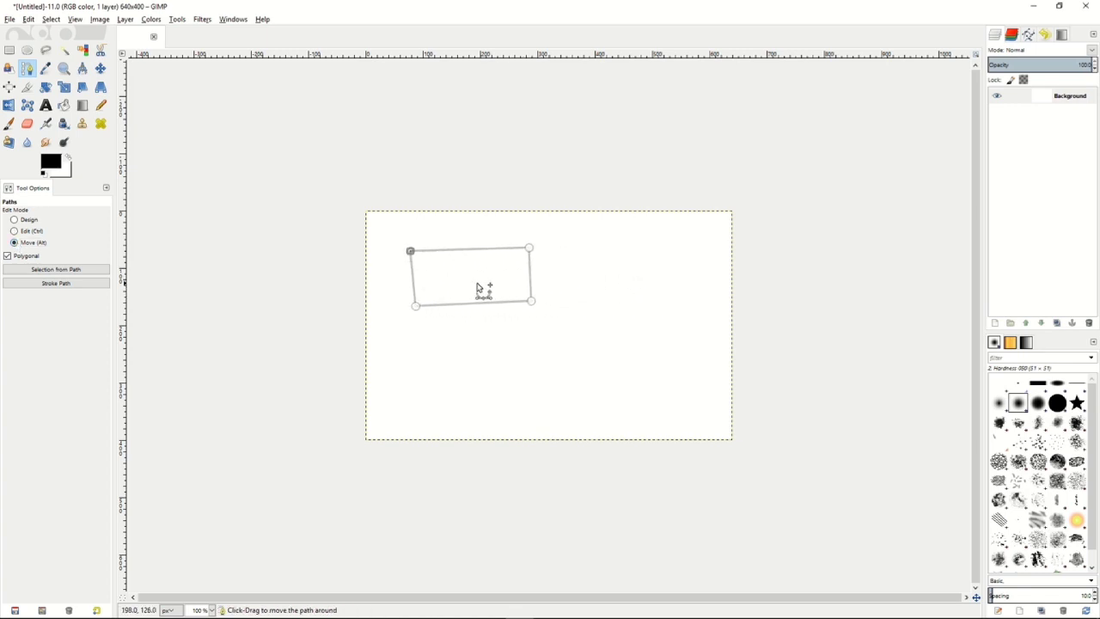
Create a selection from the rectangular path, and stroke the path with a 6 px solid black line.
click(55, 270)
click(58, 284)
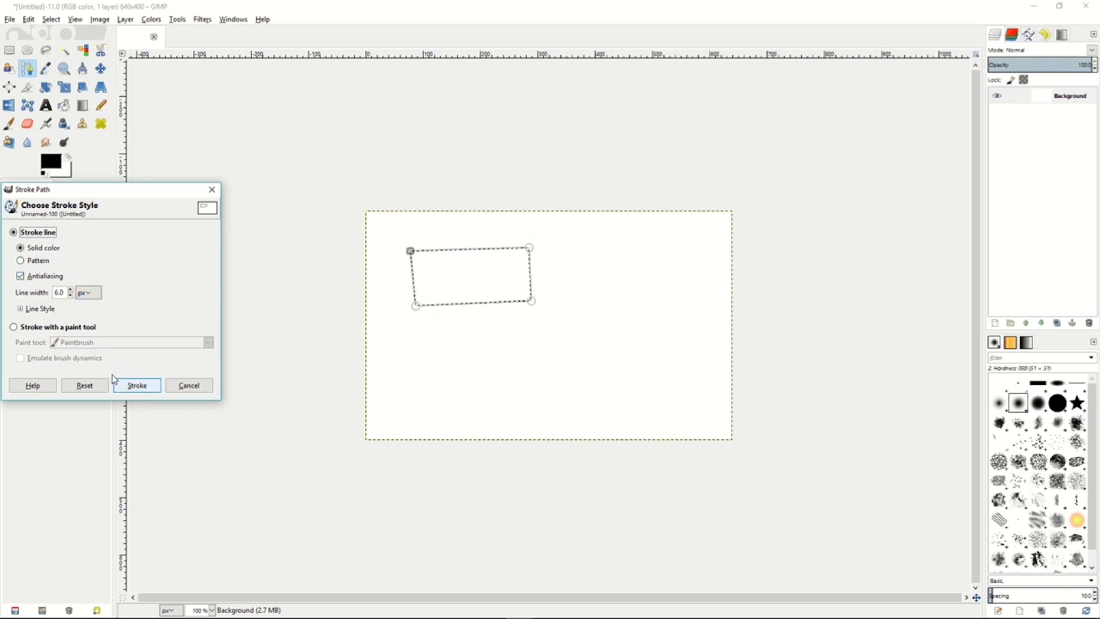
click(139, 387)
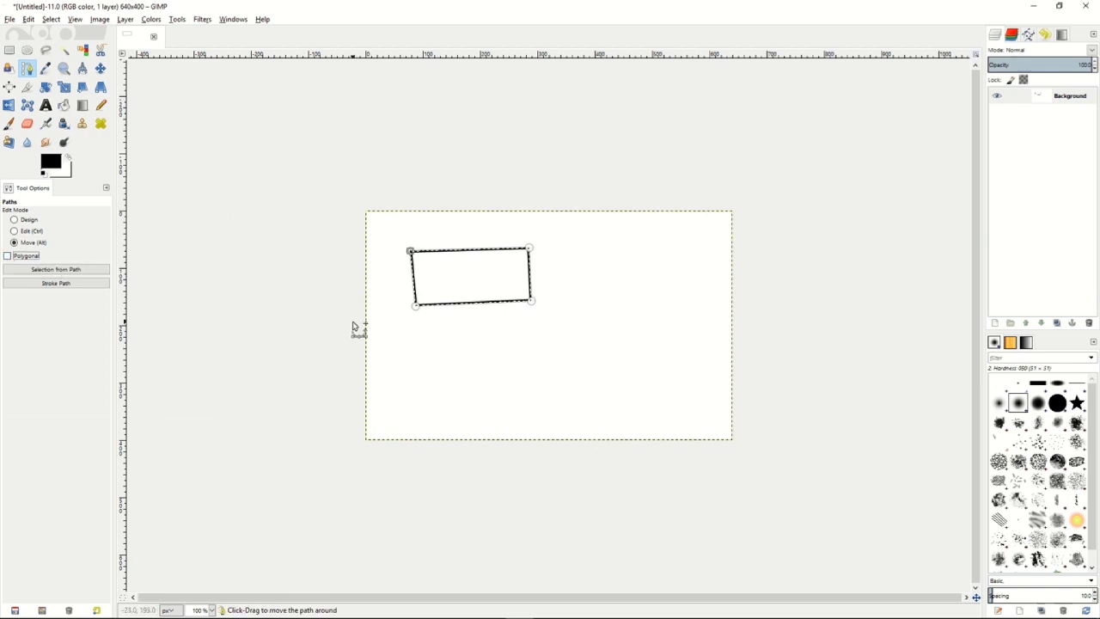
Draw a curved three-anchor path below the rectangle in Design mode with the Polygonal option off.
click(17, 223)
drag(430, 345, 516, 352)
drag(592, 378, 570, 376)
drag(500, 391, 533, 402)
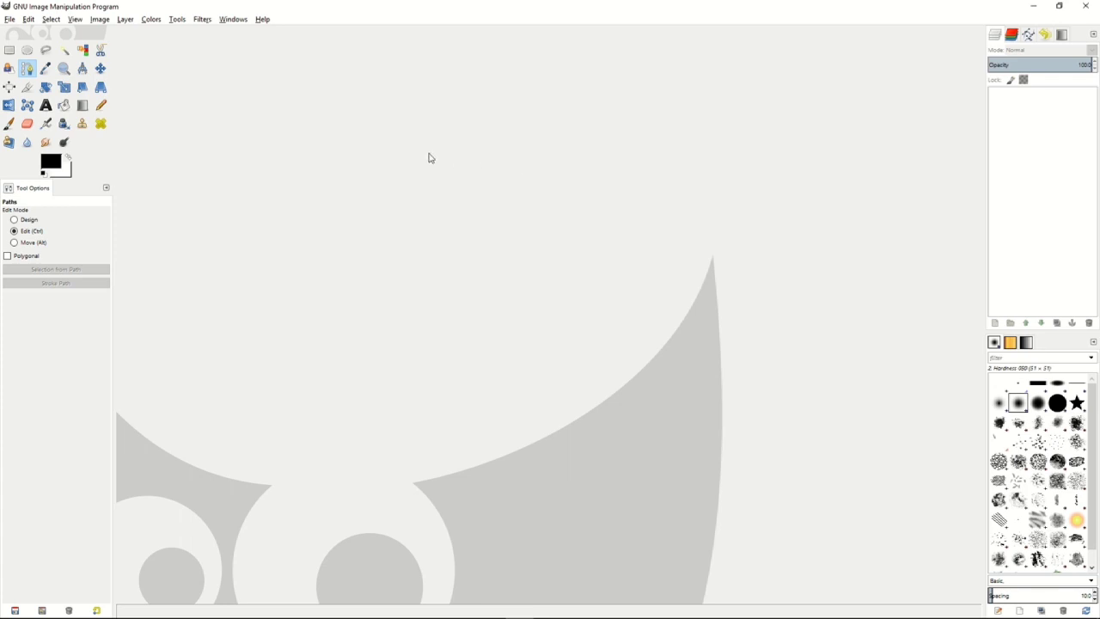
Look through the Blur and Enhance filter groups, including the added Advanced Tone Mapping and Wavelet denoise filters.
click(206, 23)
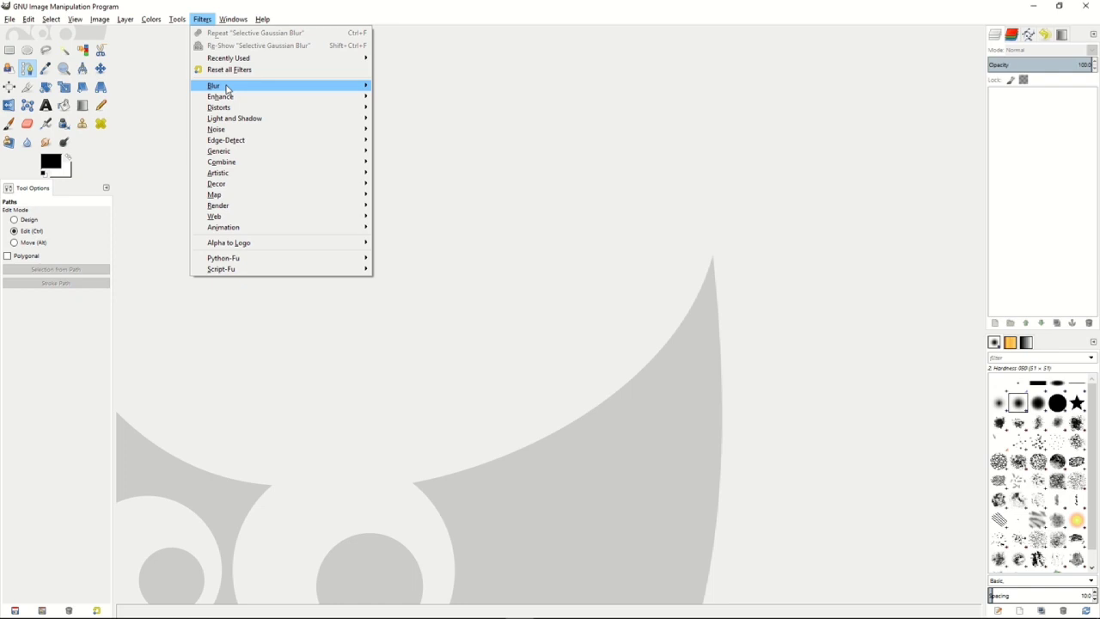
mouse_move(228, 89)
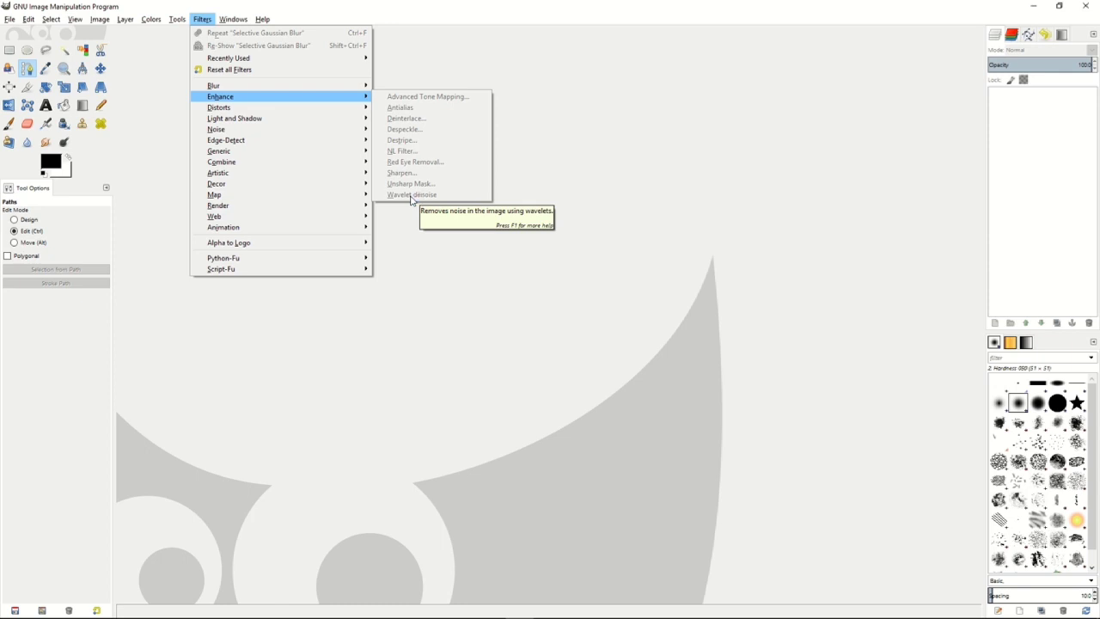
click(535, 165)
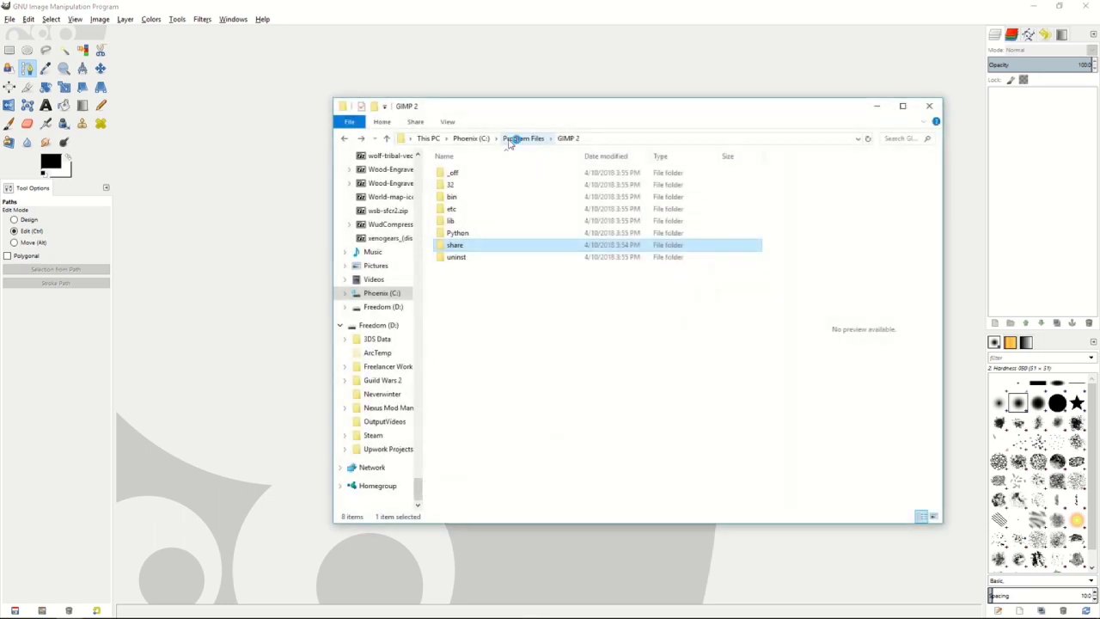
Switch to File Explorer, open Program Files\GIMP 2\lib\gimp\2.0\plug-ins, and locate wavelet-denoise.exe.
click(509, 141)
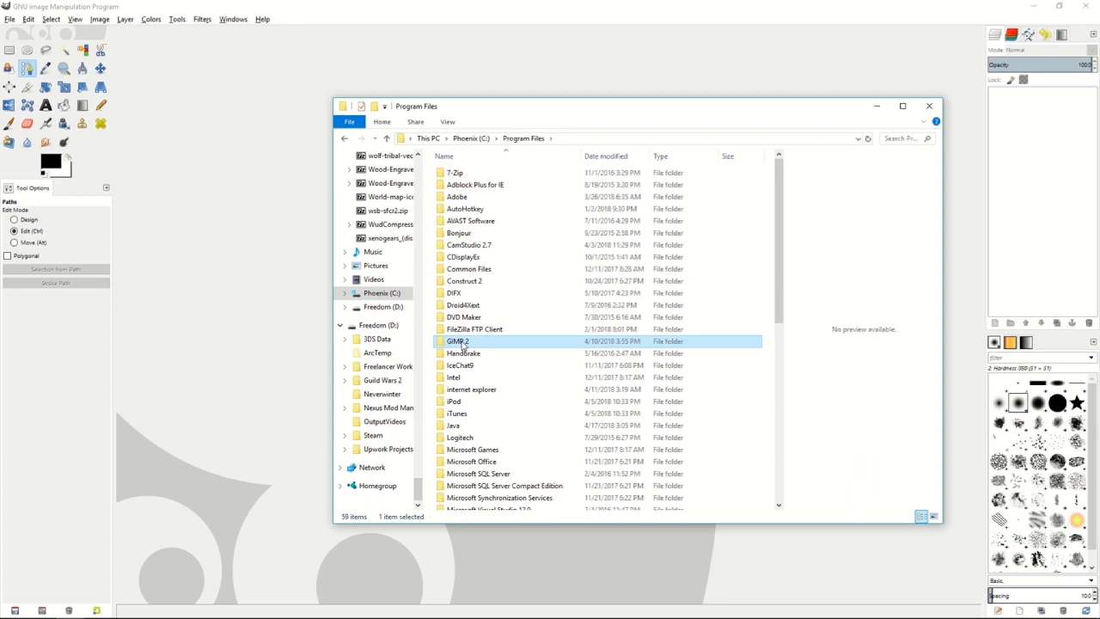
double_click(462, 344)
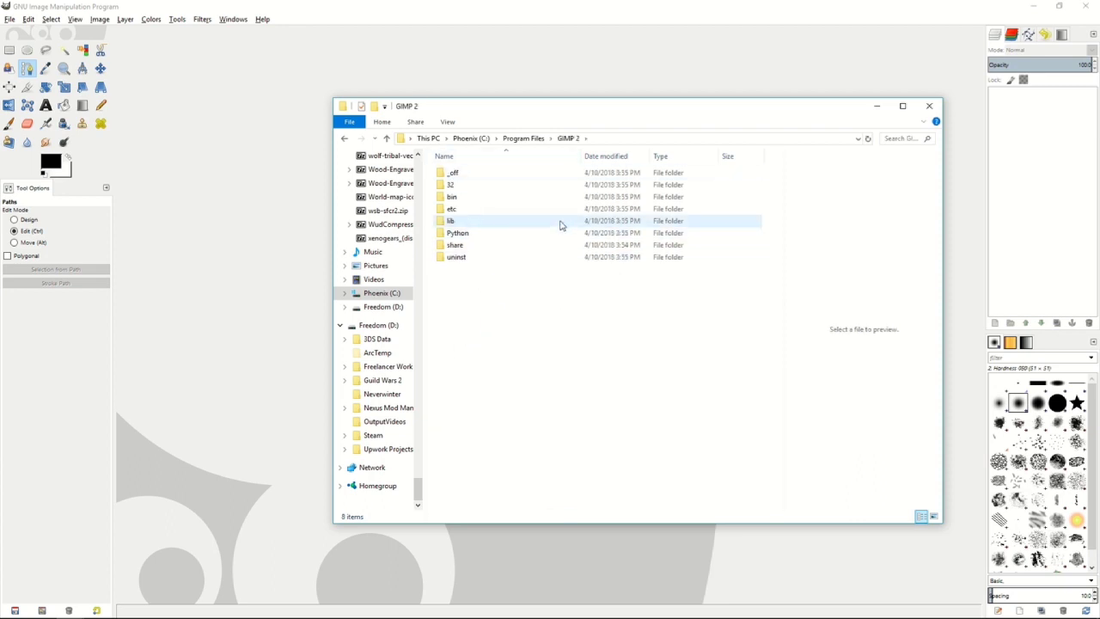
click(457, 198)
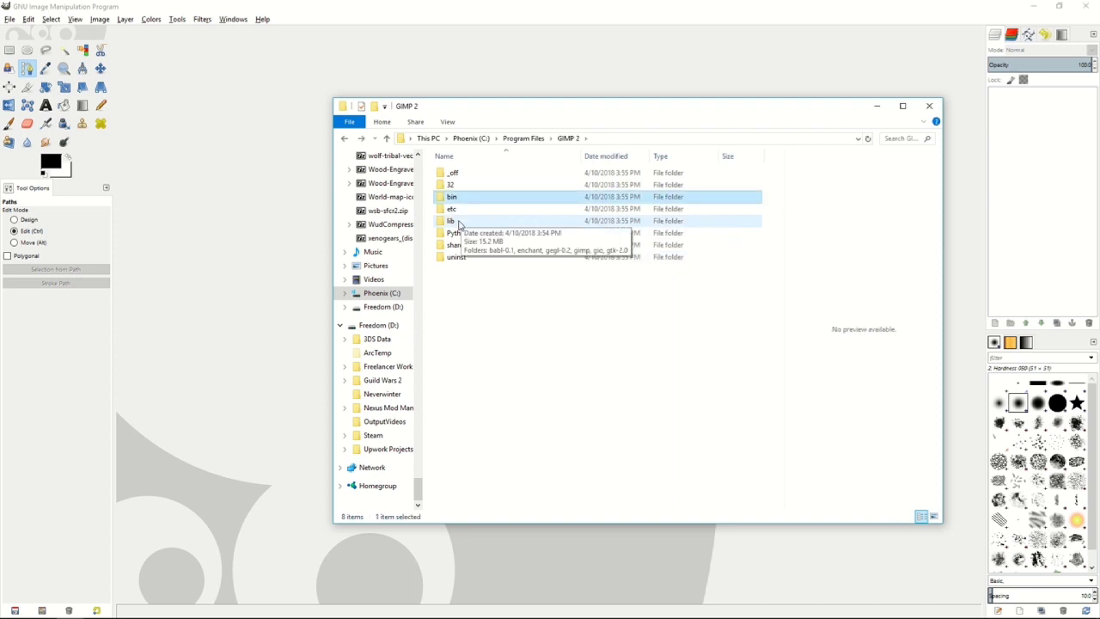
double_click(456, 221)
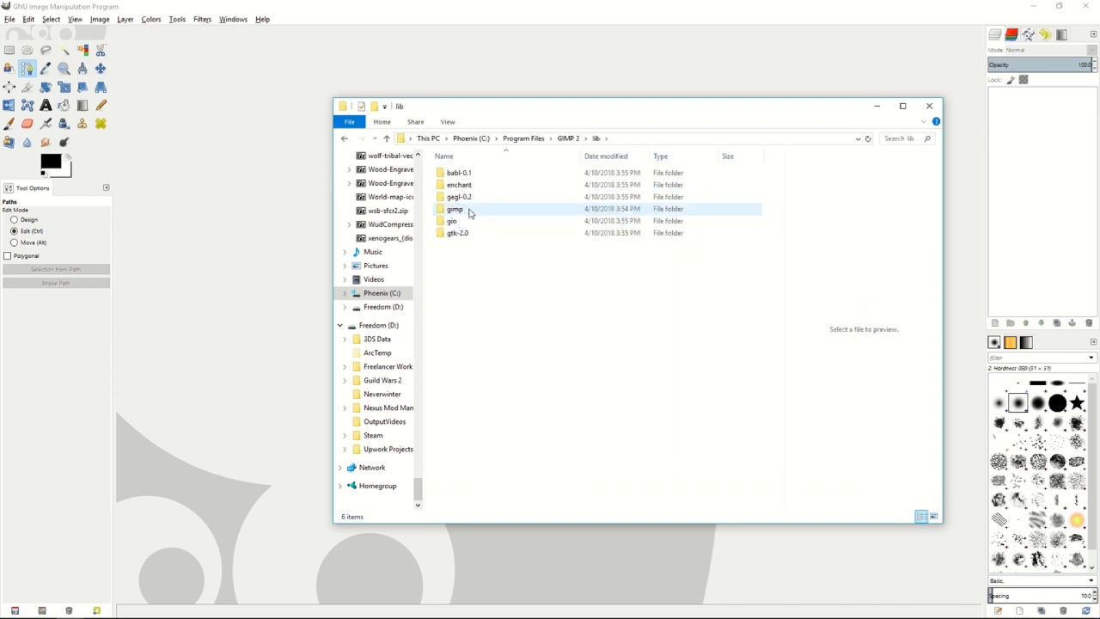
double_click(469, 211)
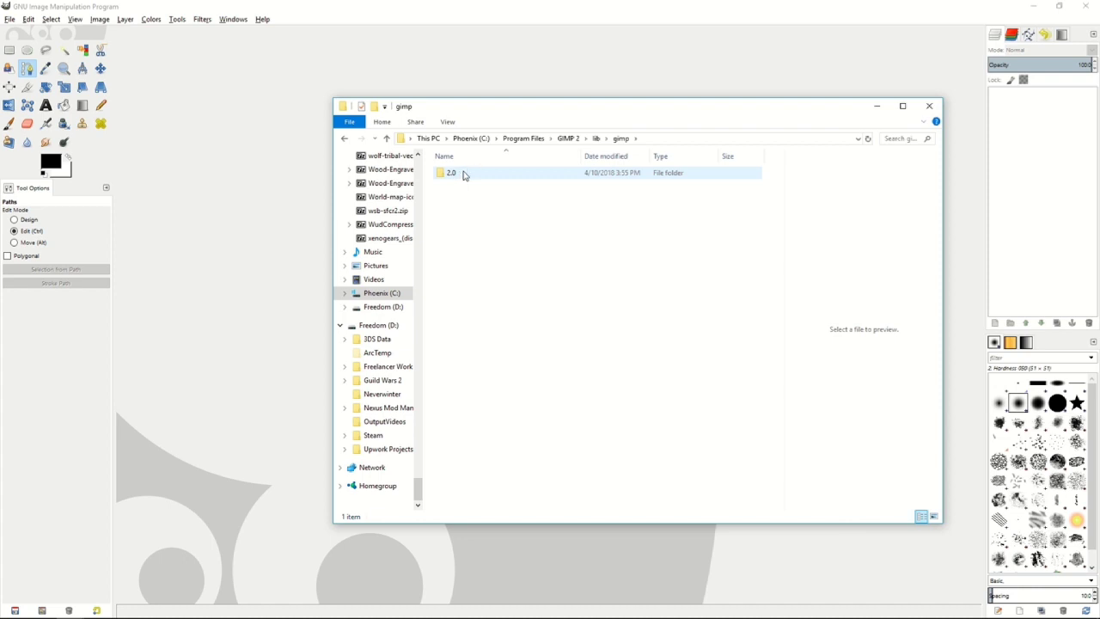
double_click(463, 176)
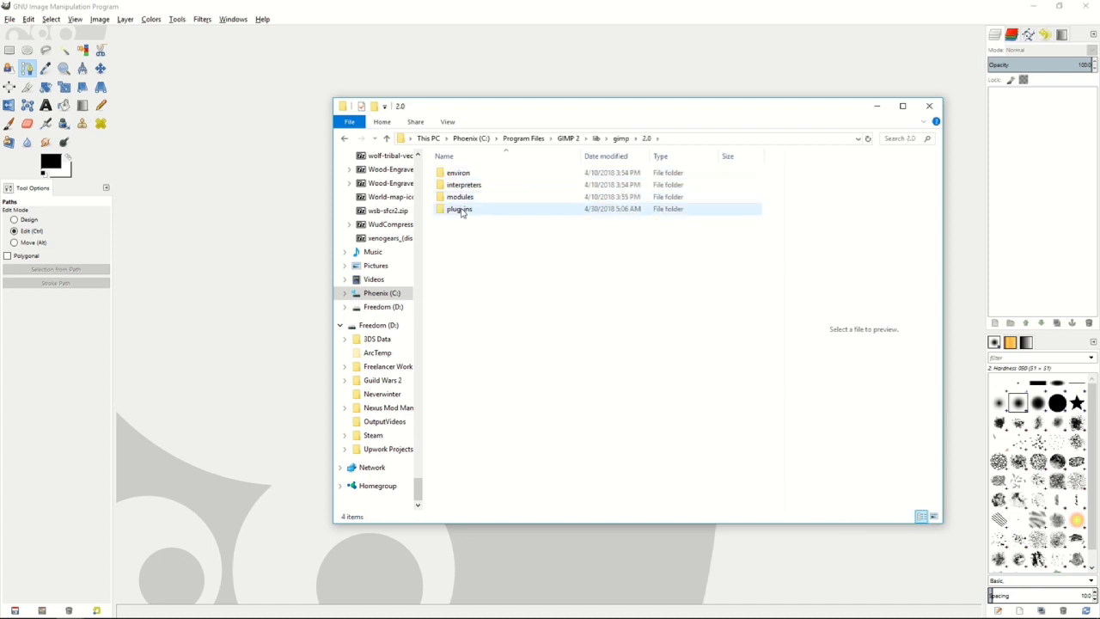
double_click(461, 211)
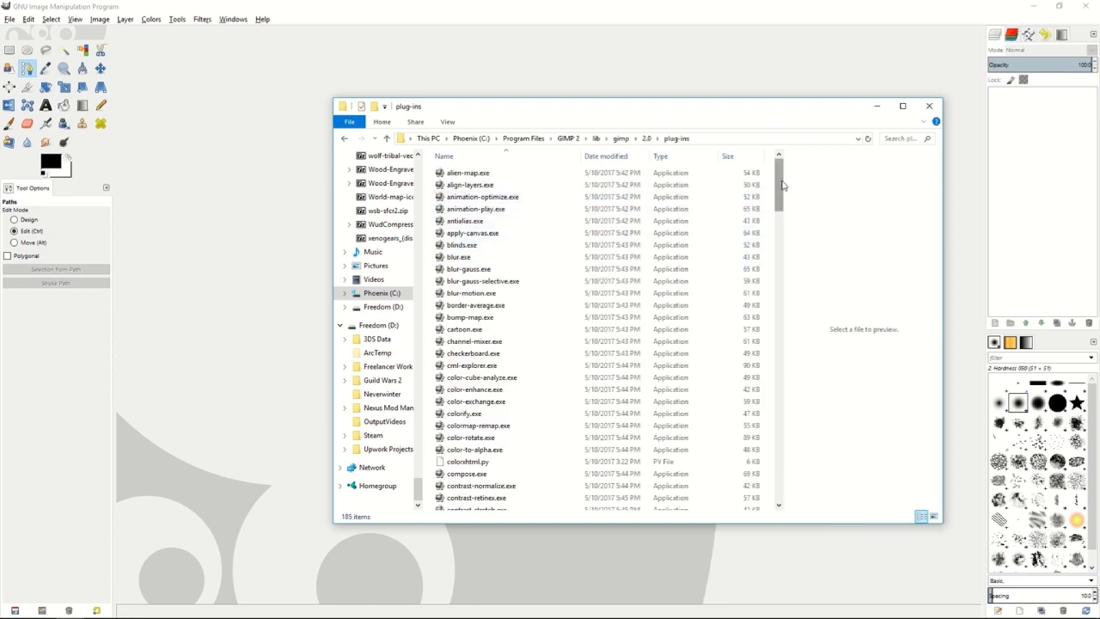
drag(783, 184, 778, 477)
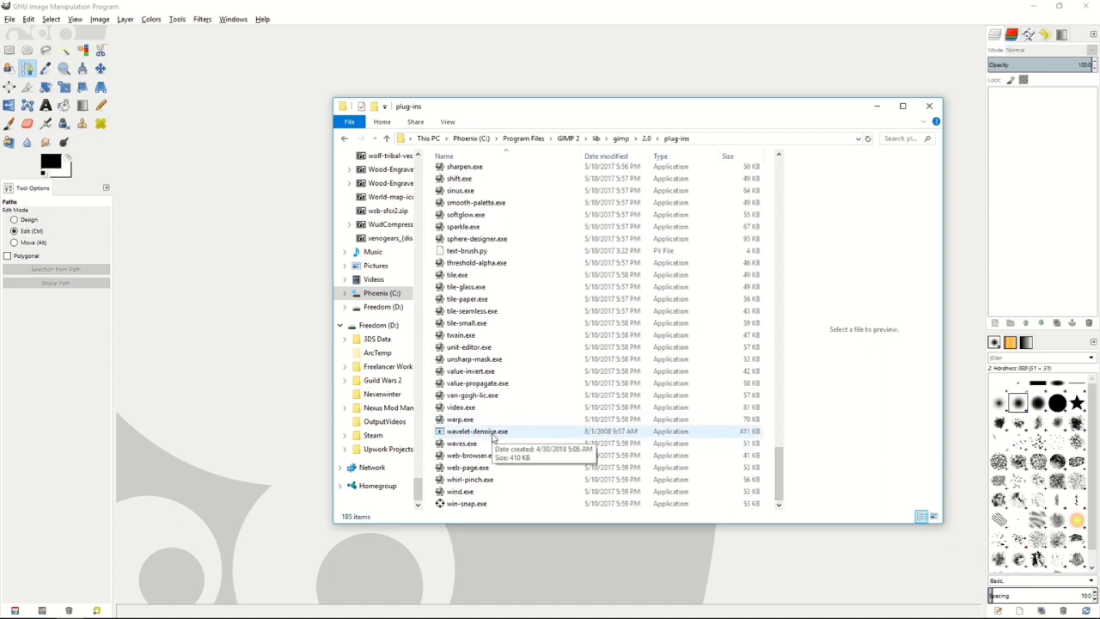
Return to the GIMP 2 folder, open share\gimp\2.0\scripts, and select advancedtonemapping.scm.
key(alt+Up)
key(BackSpace)
key(BackSpace)
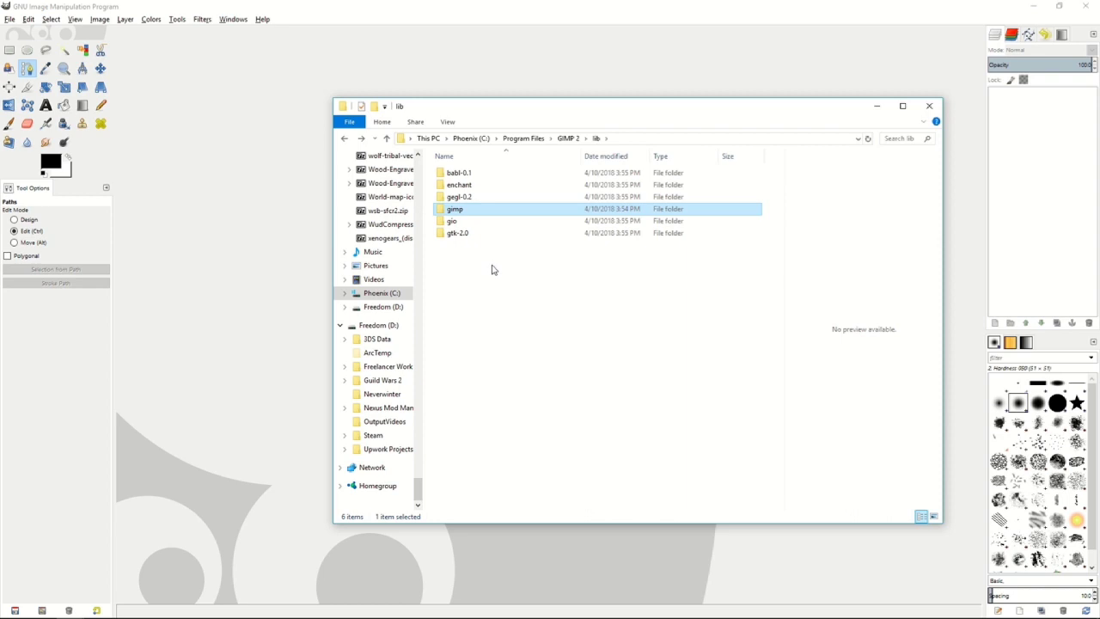
key(BackSpace)
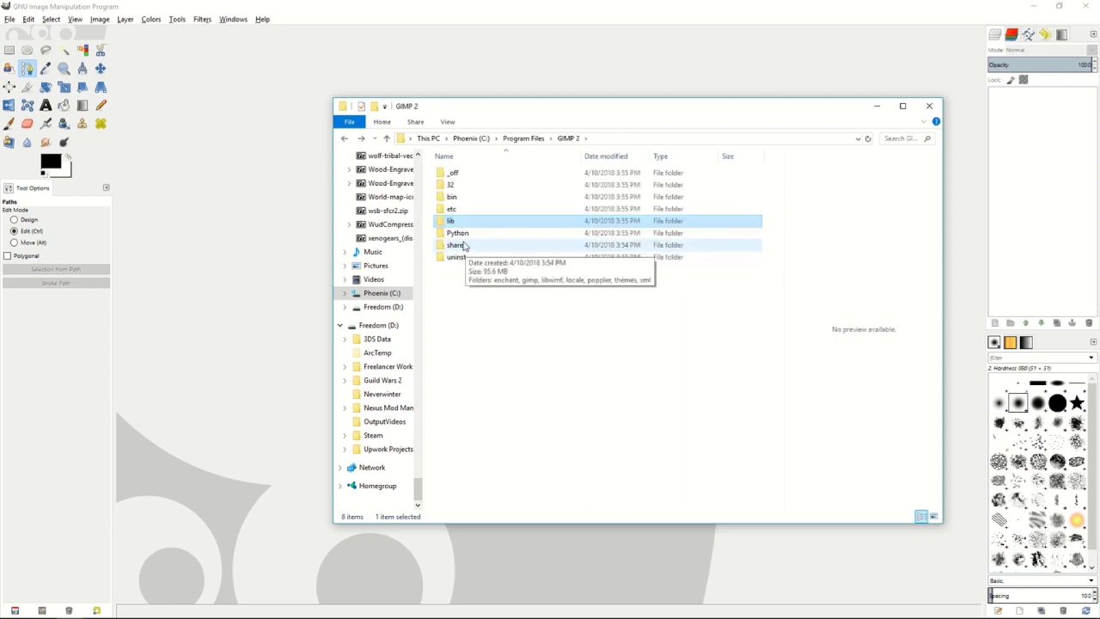
double_click(462, 245)
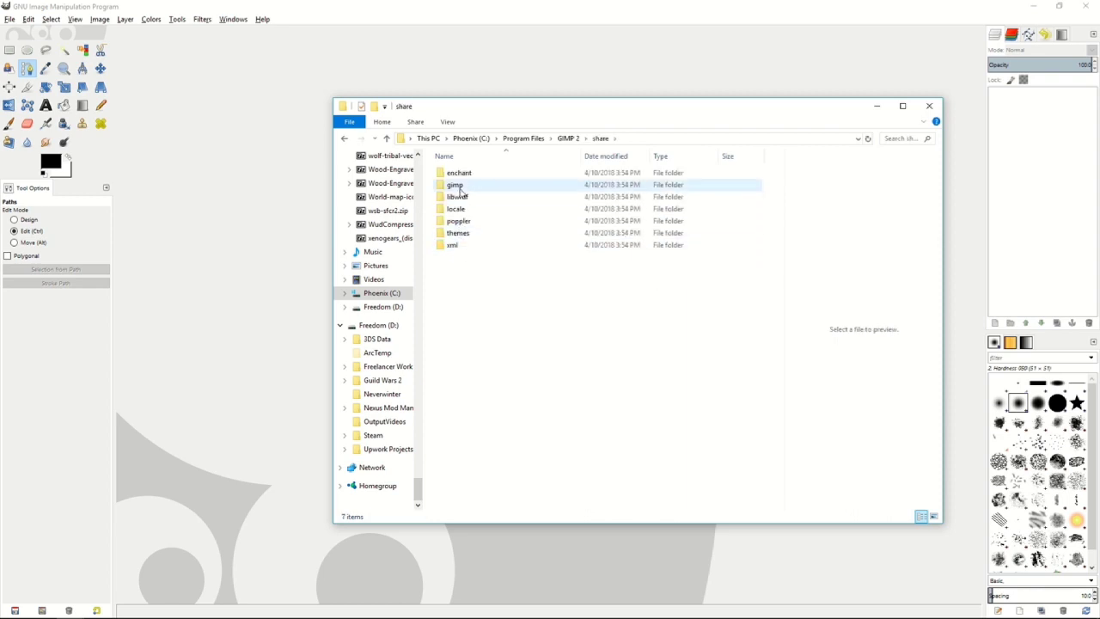
double_click(461, 190)
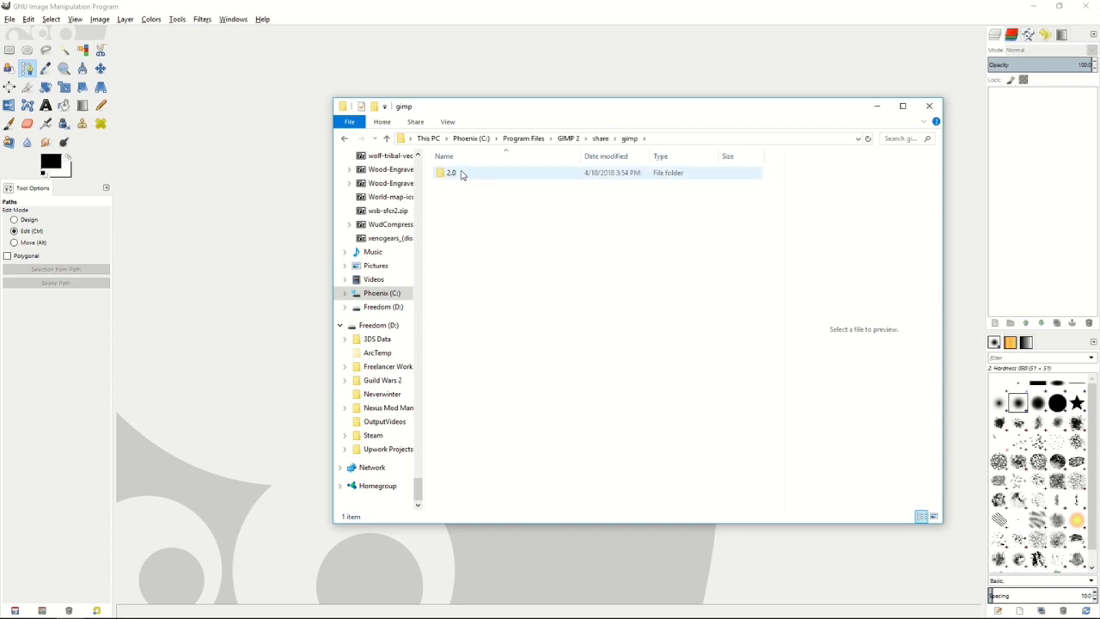
double_click(463, 175)
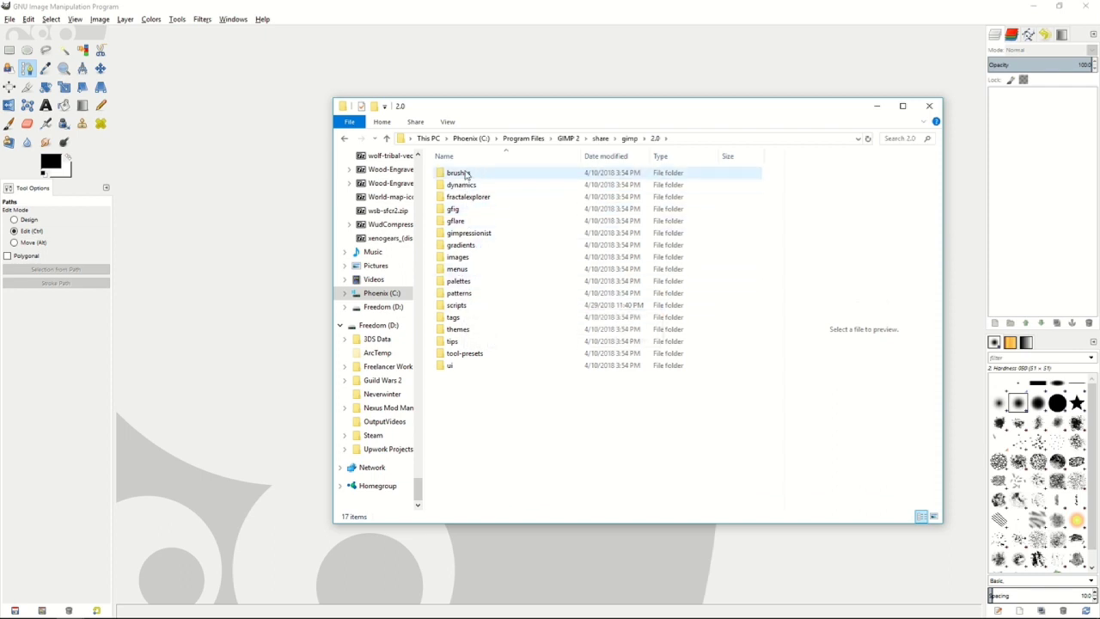
double_click(477, 305)
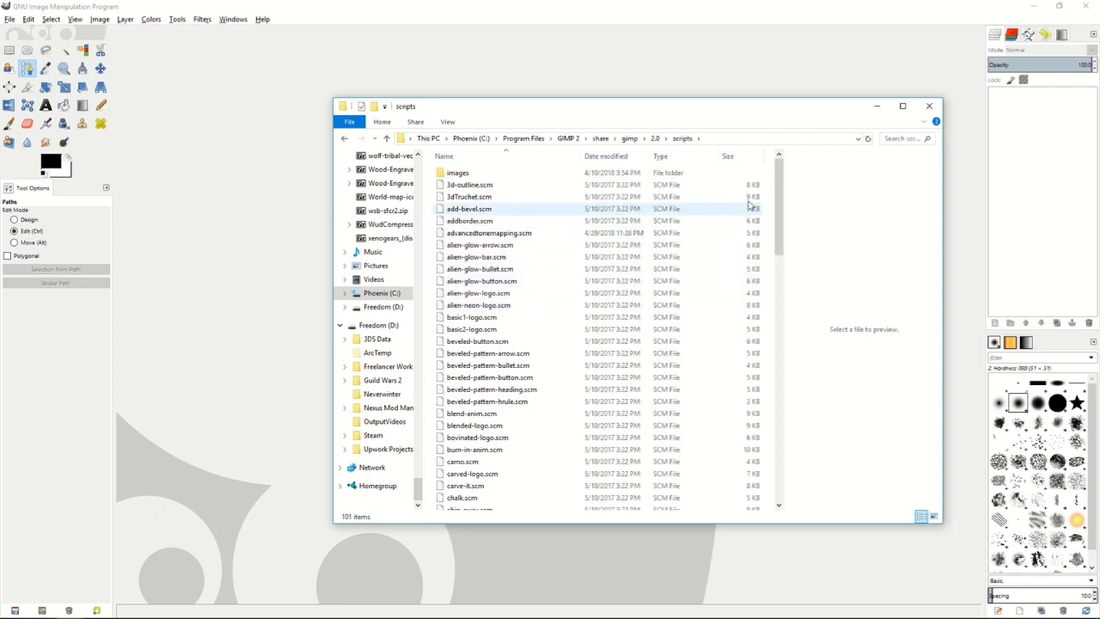
mouse_move(782, 185)
mouse_down()
mouse_move(782, 205)
mouse_move(784, 185)
mouse_up()
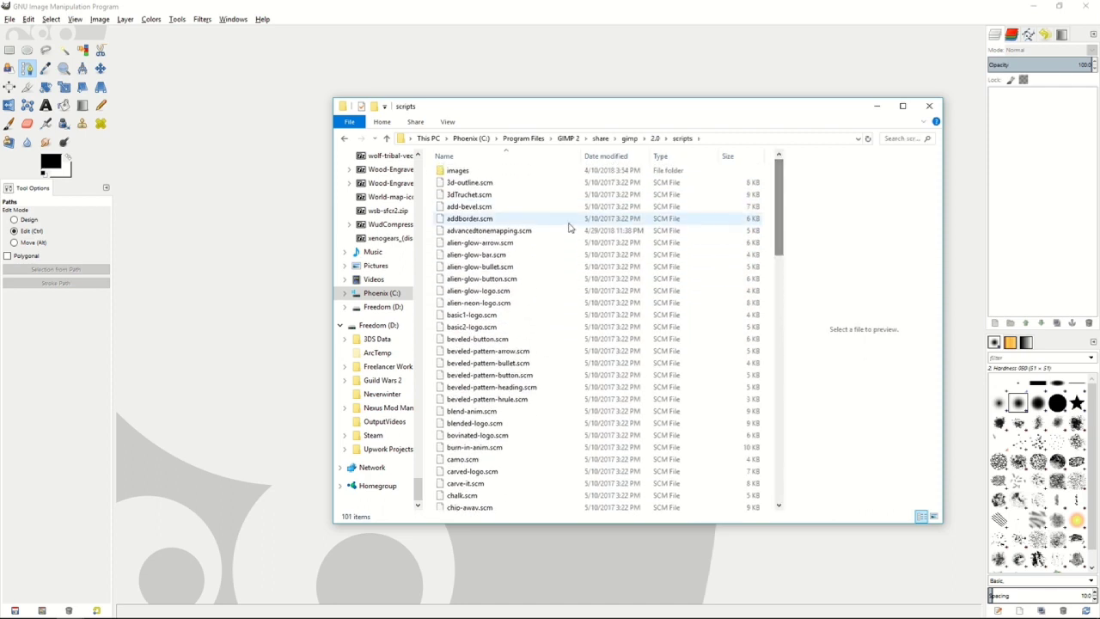
click(521, 234)
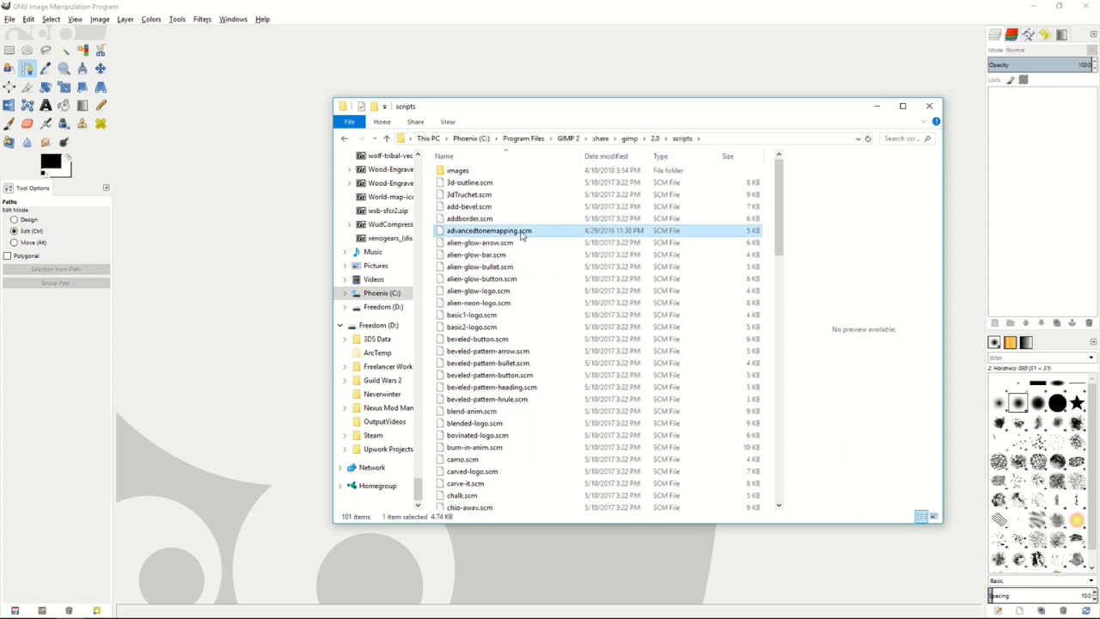